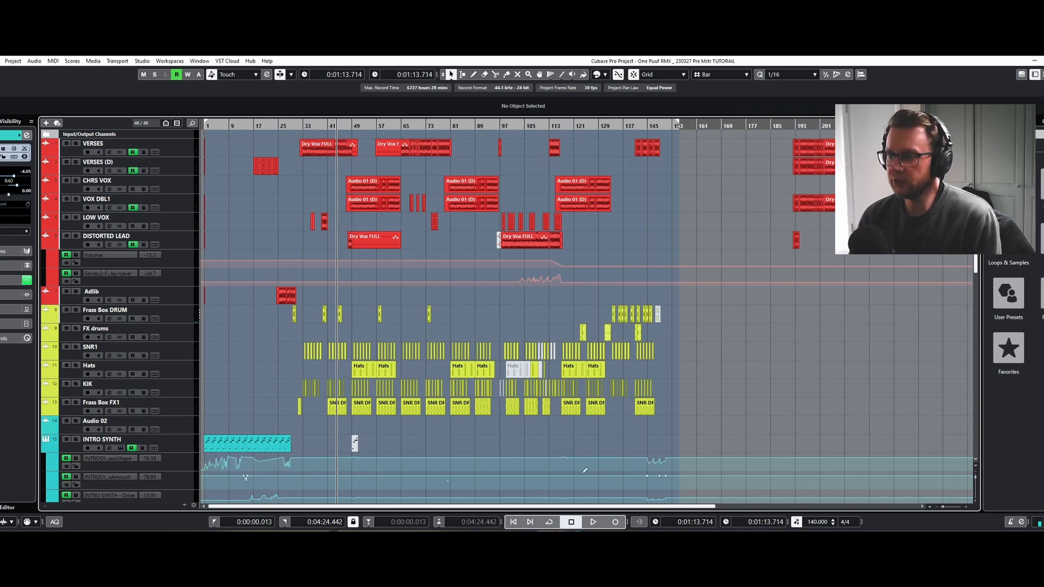
# Switch to Spotify, play the track Frass Box from its beginning, and minimize the player.
pyautogui.moveTo(577, 531)
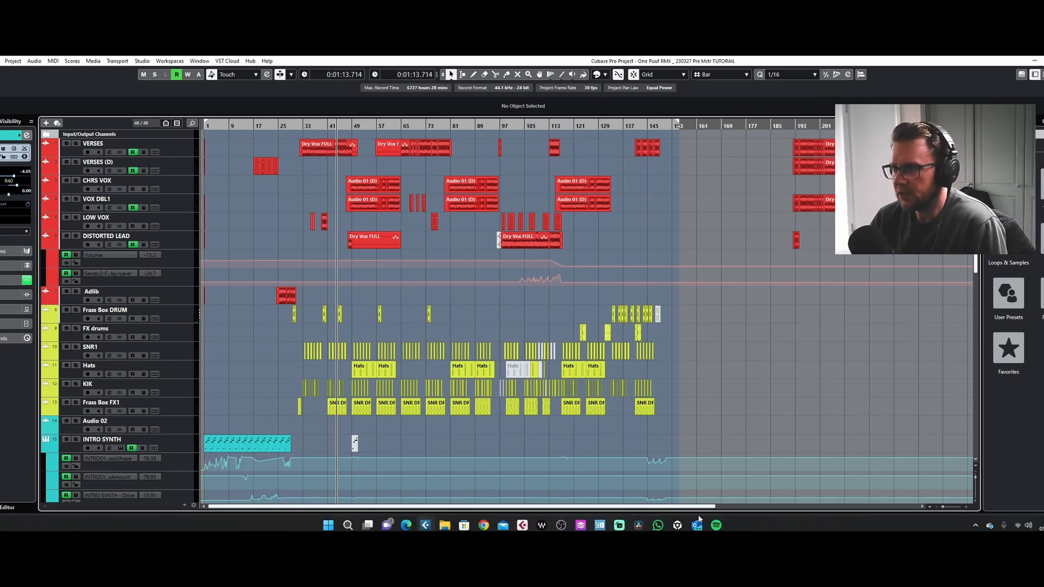
pyautogui.click(717, 521)
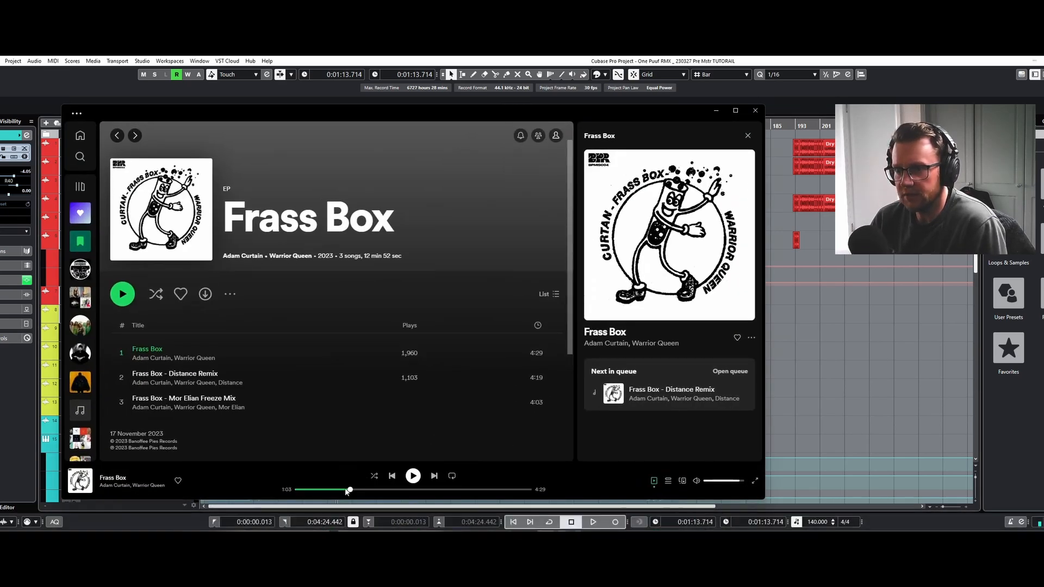
pyautogui.moveTo(349, 491); pyautogui.dragTo(288, 496)
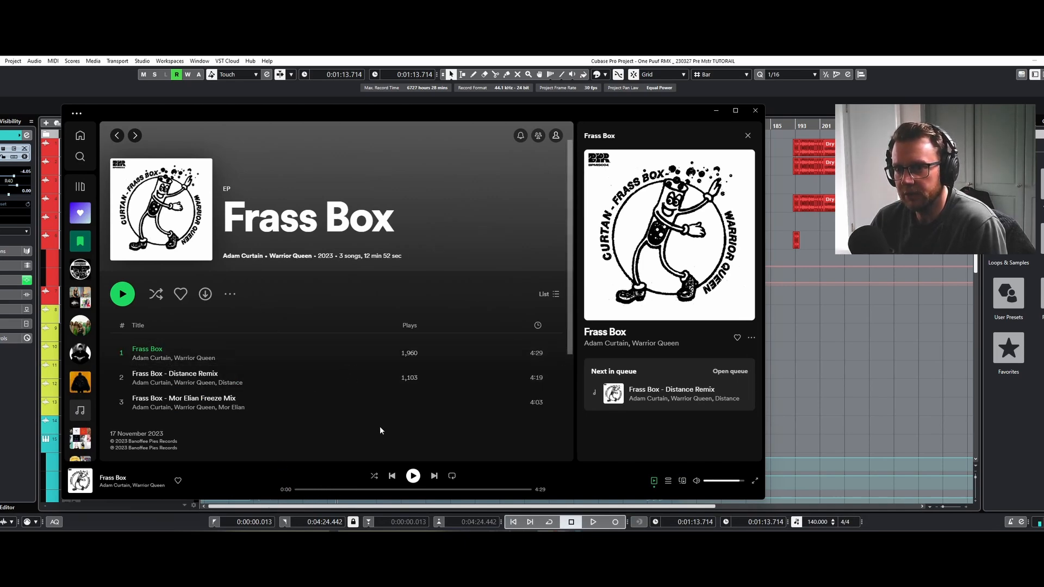
pyautogui.click(413, 476)
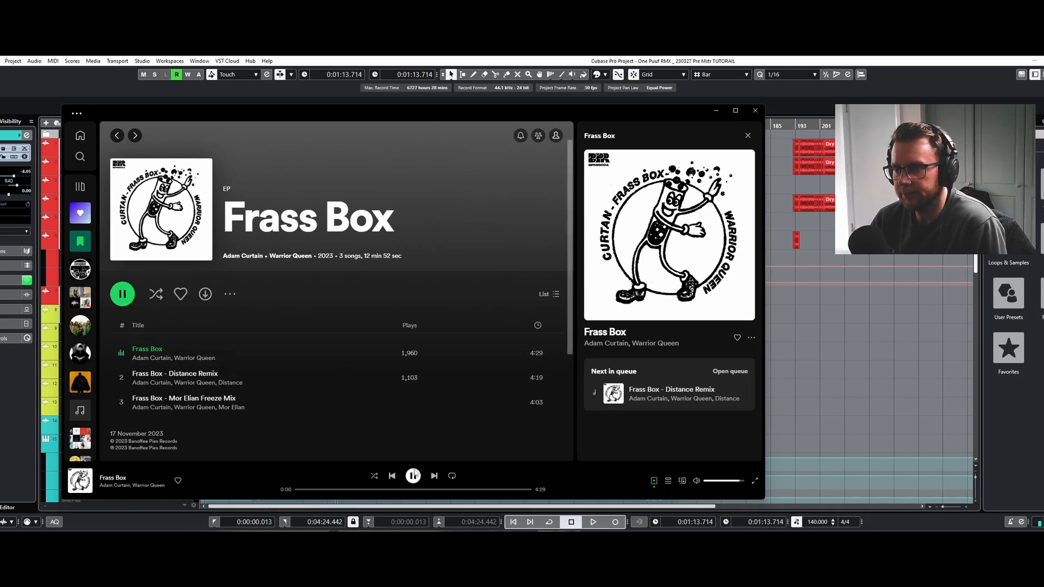
pyautogui.click(716, 111)
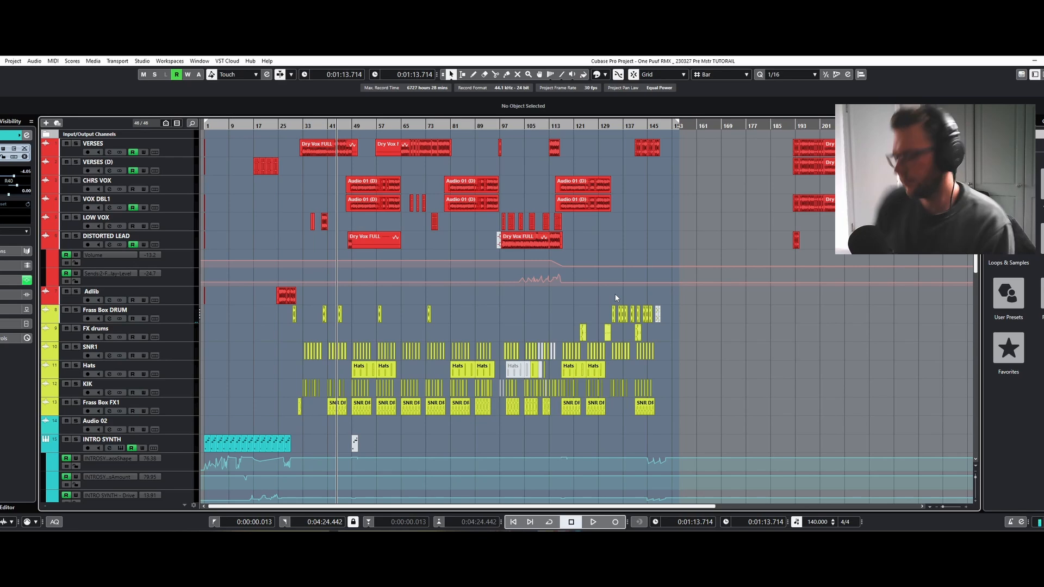
# Return to Spotify, pause Frass Box, and minimize the player to get back to the Cubase project.
pyautogui.moveTo(510, 524)
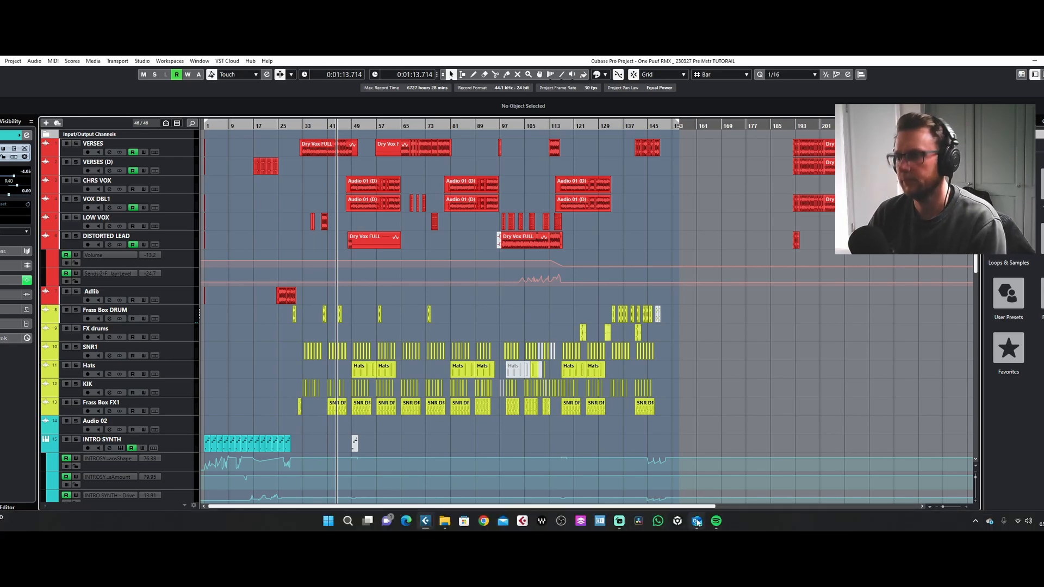
pyautogui.click(717, 520)
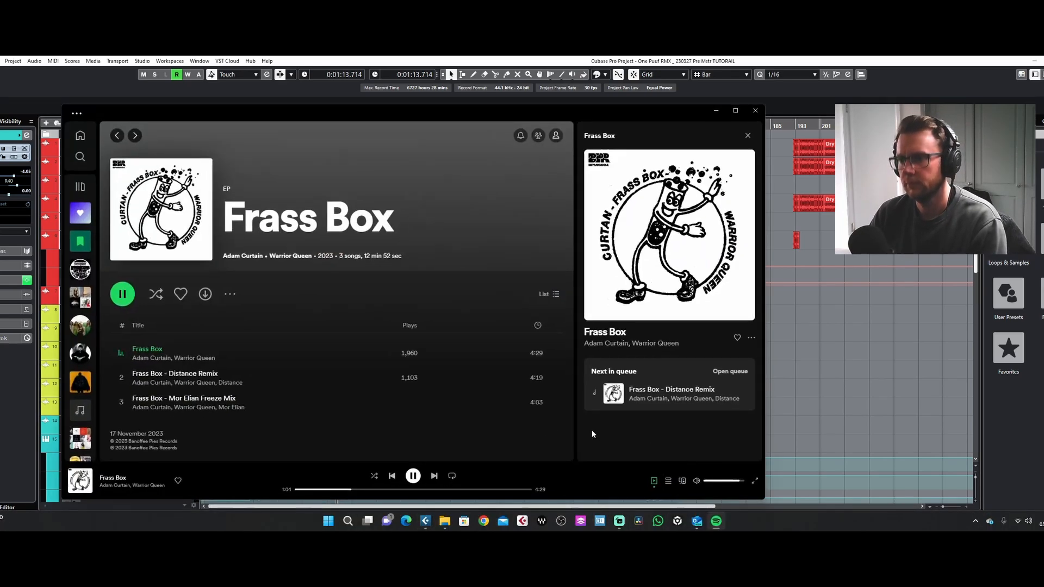
pyautogui.click(412, 477)
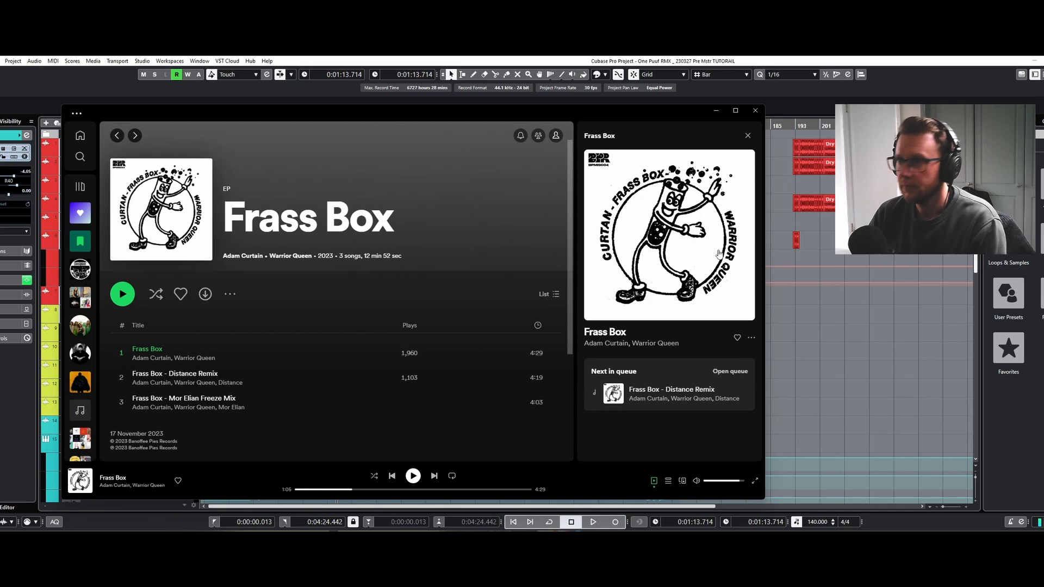
pyautogui.click(716, 111)
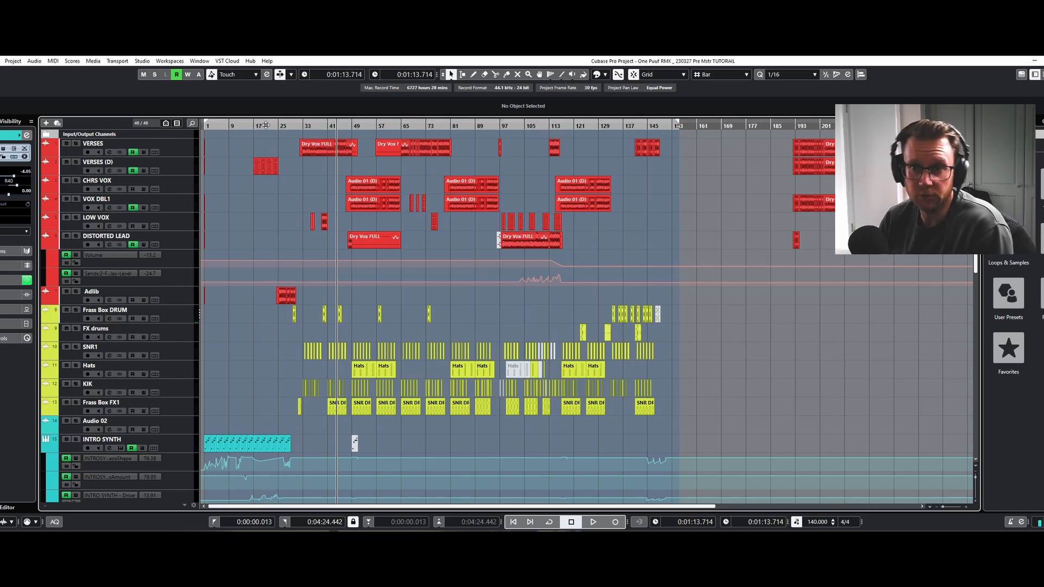
# Play the remix arrangement from the start, look through its tracks during playback, and stop.
pyautogui.moveTo(265, 125); pyautogui.dragTo(197, 129)
pyautogui.press('g')
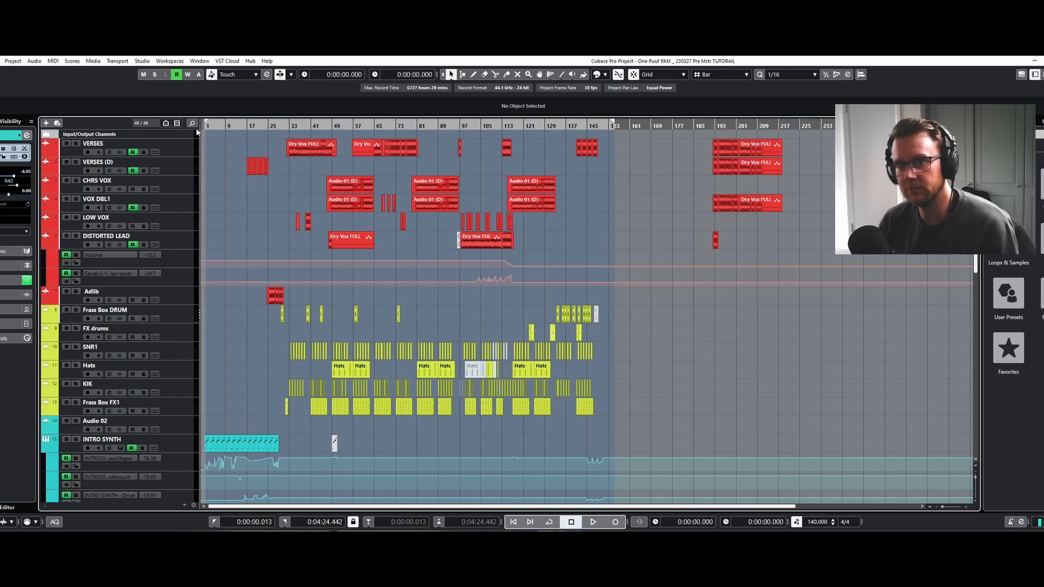
pyautogui.press('space')
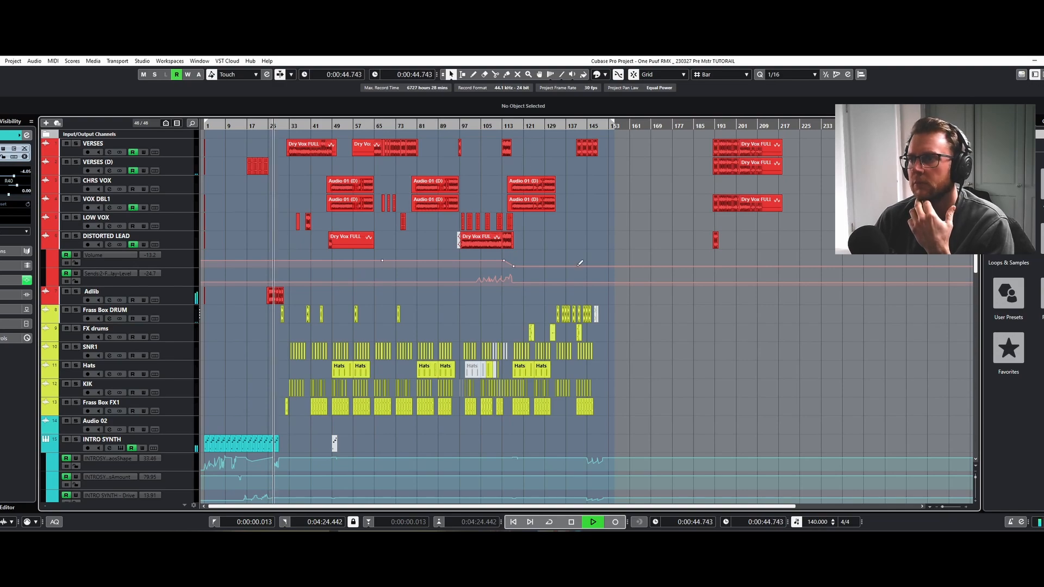
pyautogui.scroll(-6, 577, 265)
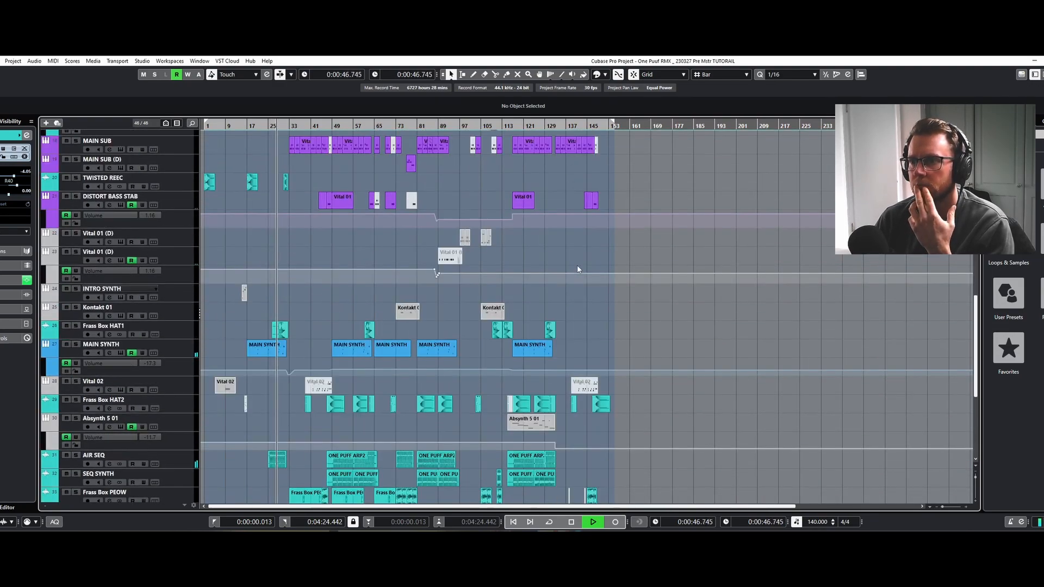
pyautogui.scroll(-4, 577, 266)
pyautogui.scroll(4, 576, 265)
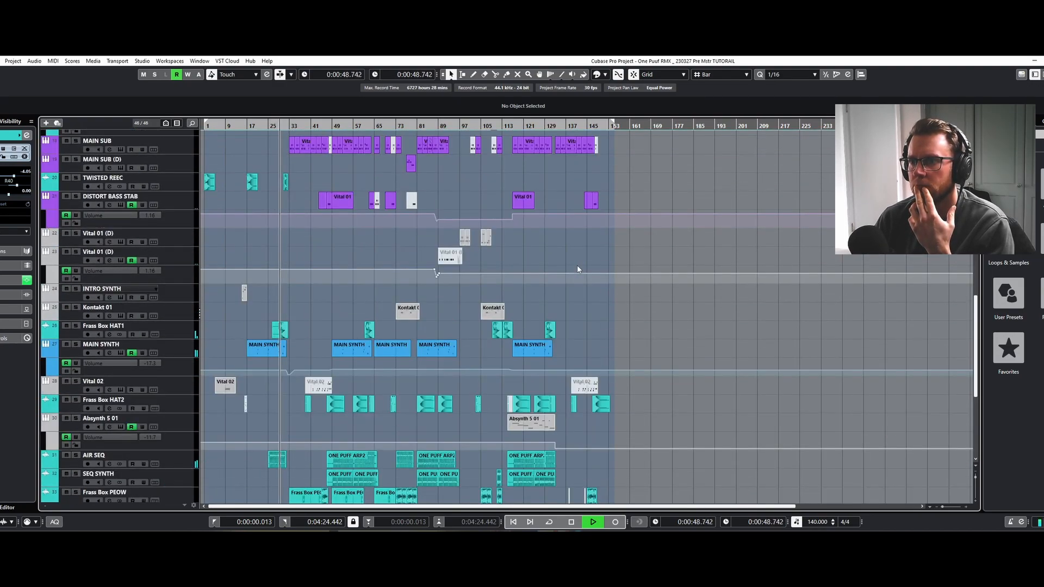
pyautogui.scroll(4, 577, 269)
pyautogui.scroll(8, 578, 269)
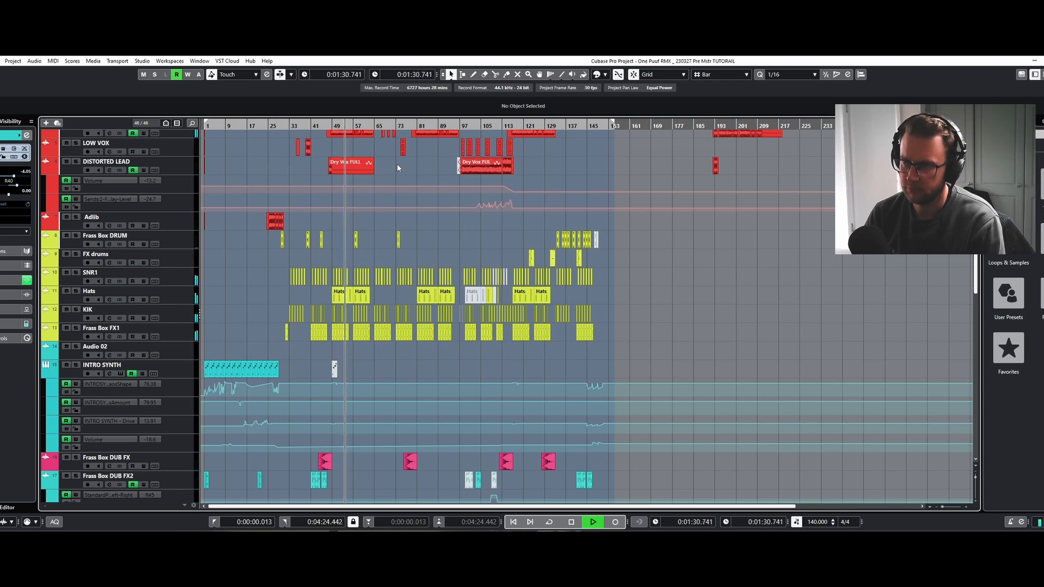
pyautogui.press('space')
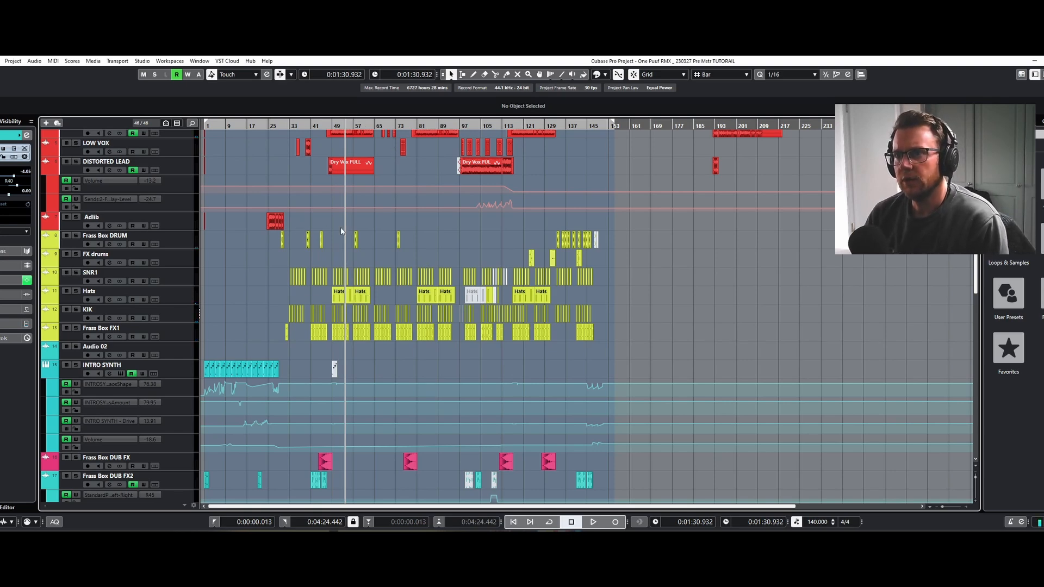
# Look over the arrangement to its end, and place the playhead at the first verse vocal and at 0:00:24.000.
pyautogui.scroll(3, 365, 233)
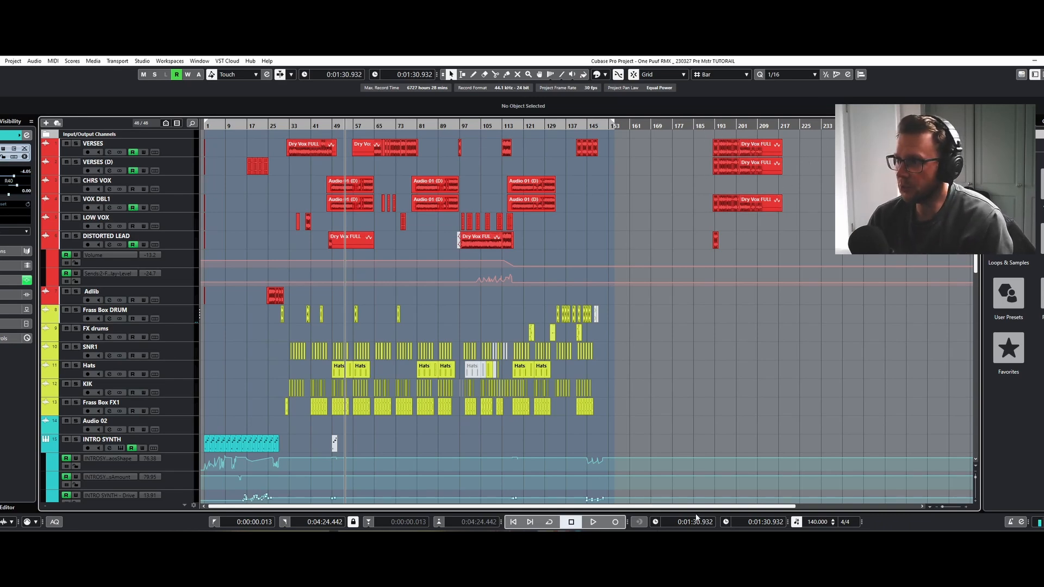
pyautogui.moveTo(654, 506)
pyautogui.moveTo(654, 507); pyautogui.dragTo(777, 507)
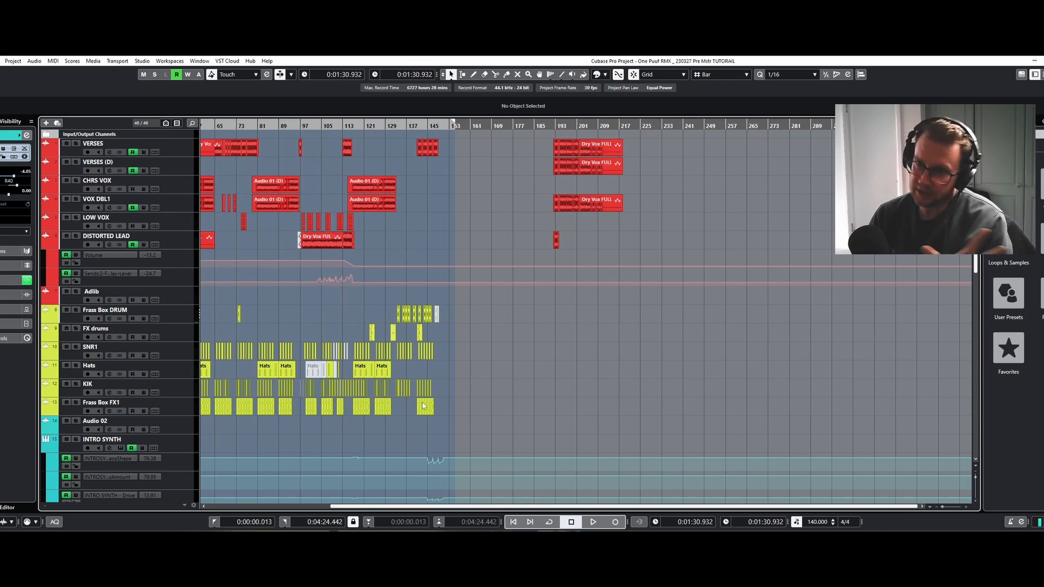
pyautogui.moveTo(520, 509); pyautogui.dragTo(407, 517)
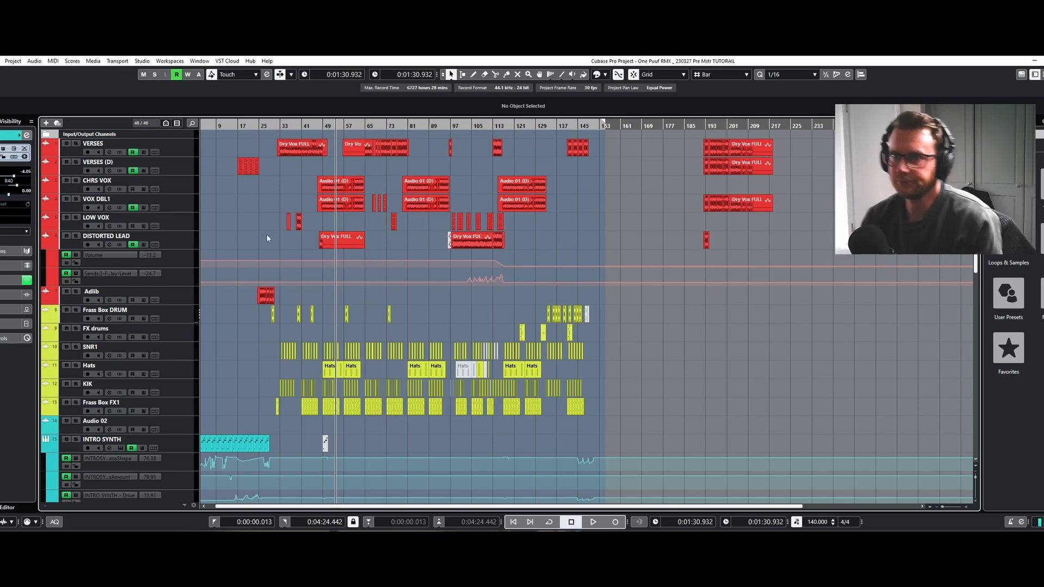
pyautogui.click(277, 125)
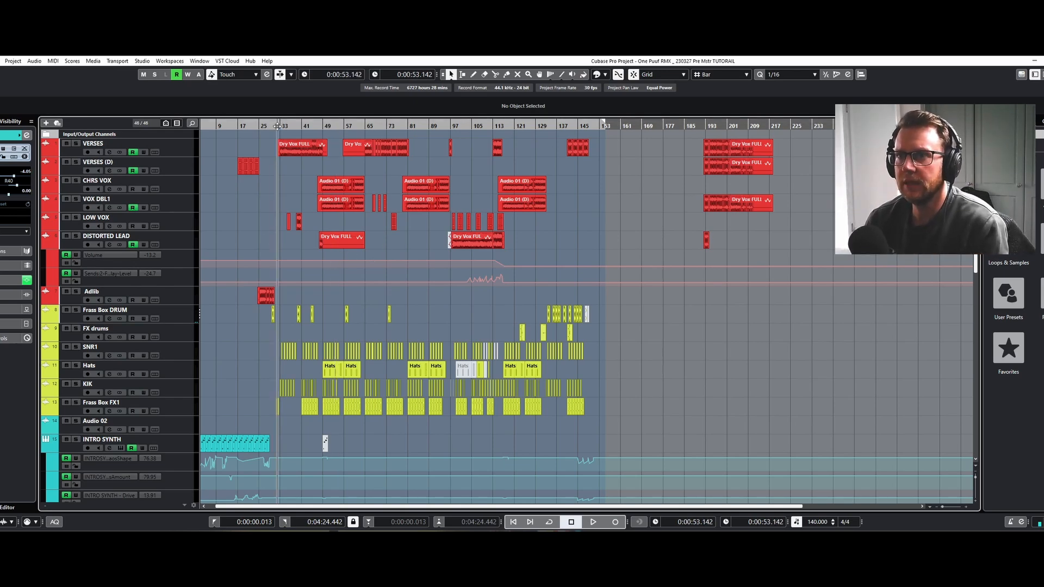
pyautogui.click(231, 126)
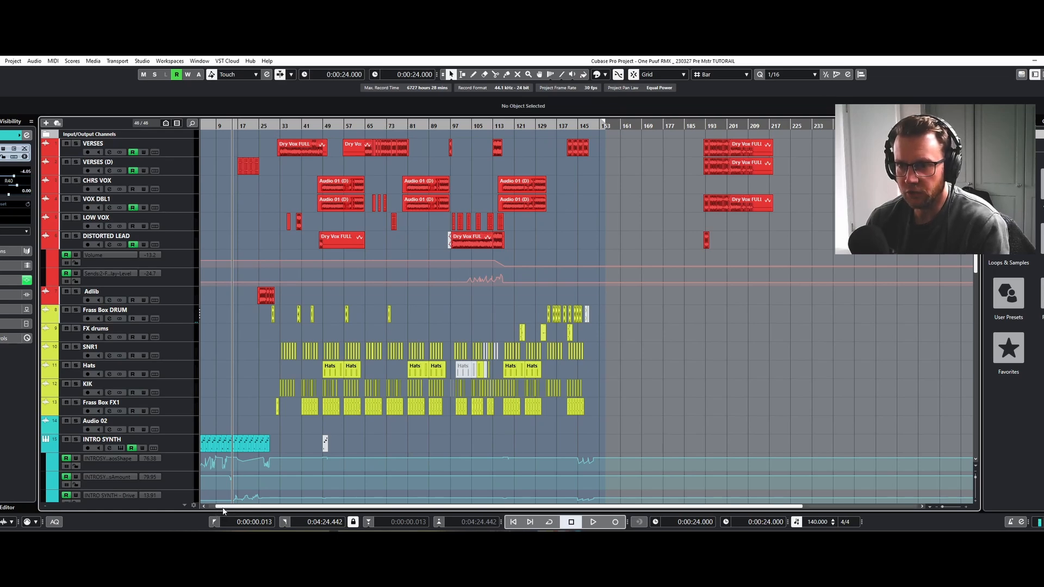
pyautogui.moveTo(218, 508); pyautogui.dragTo(211, 509)
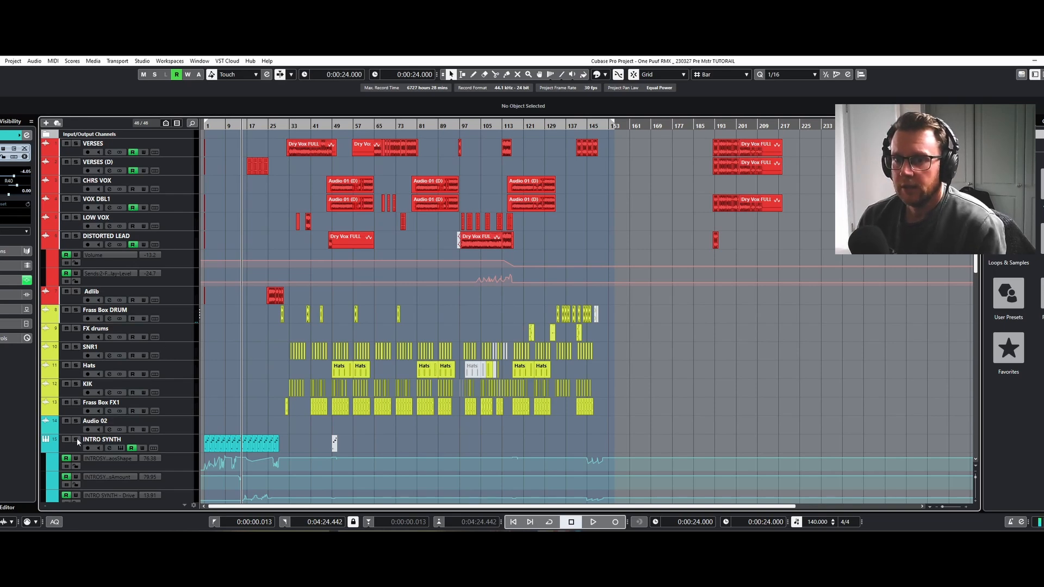
# Play the project from the start and solo the INTRO SYNTH track to hear it alone.
pyautogui.press('Home')
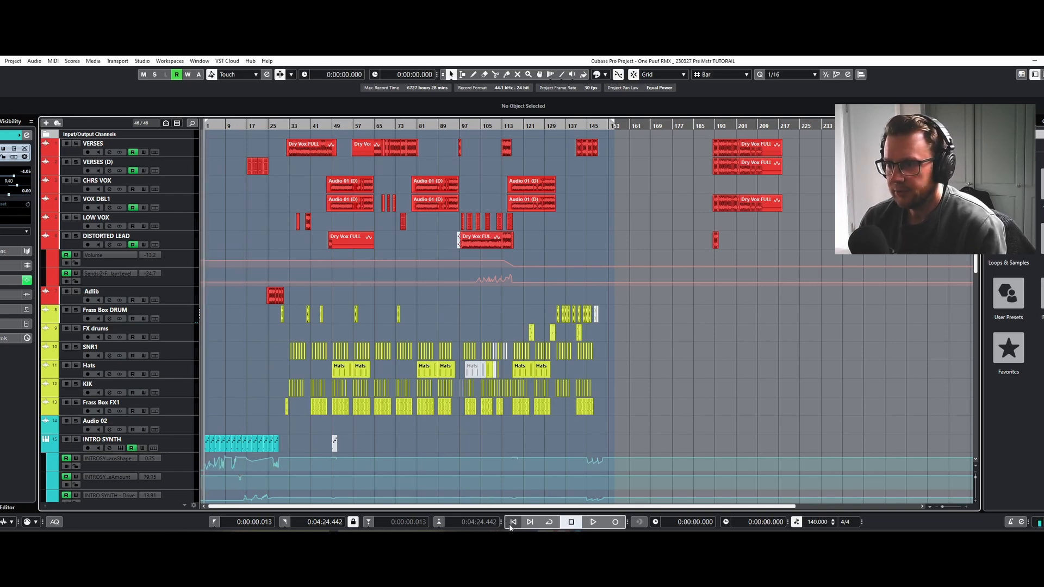
pyautogui.press('space')
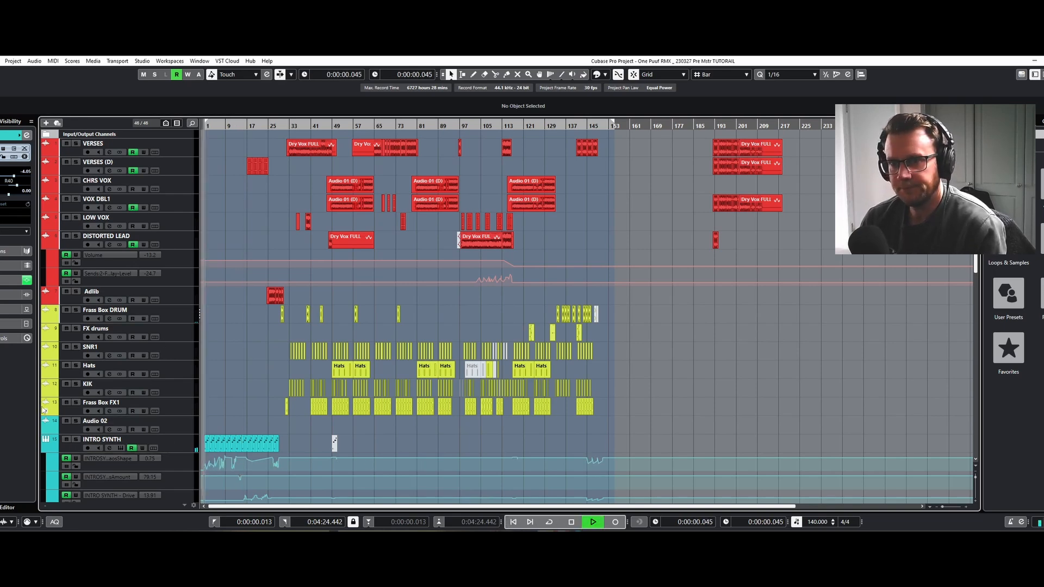
pyautogui.click(75, 440)
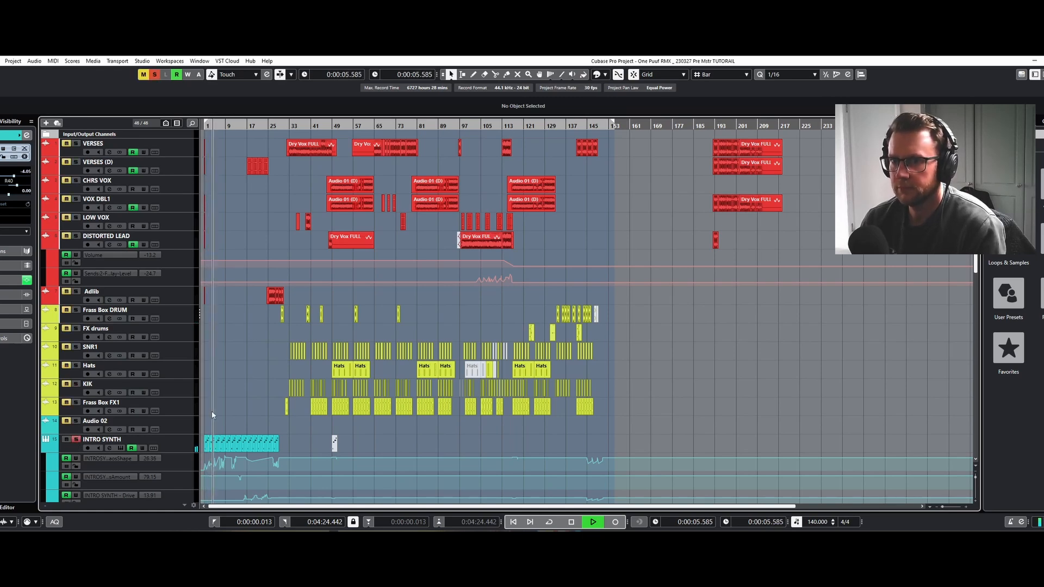
pyautogui.press('space')
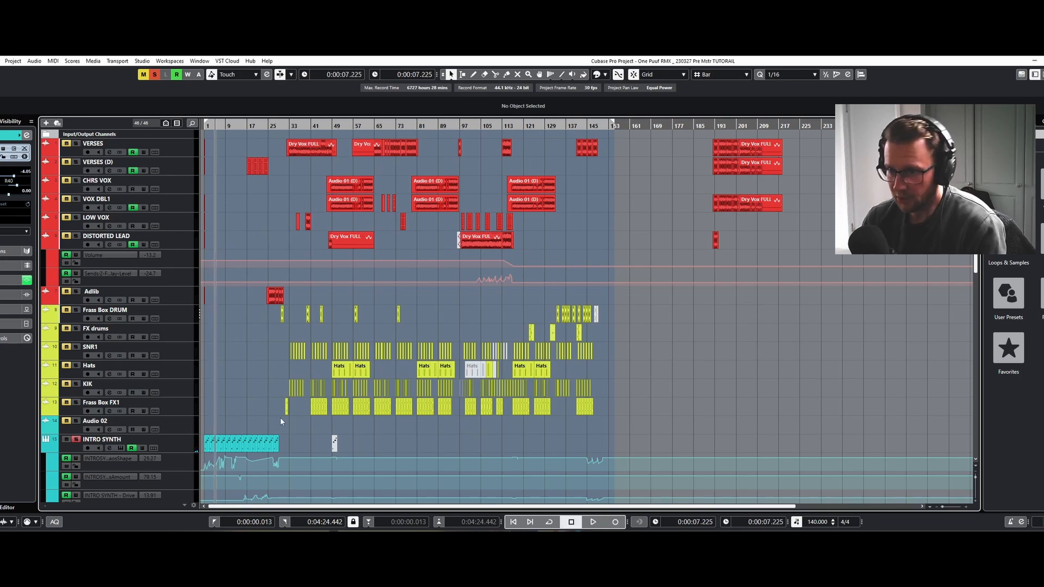
pyautogui.press('space')
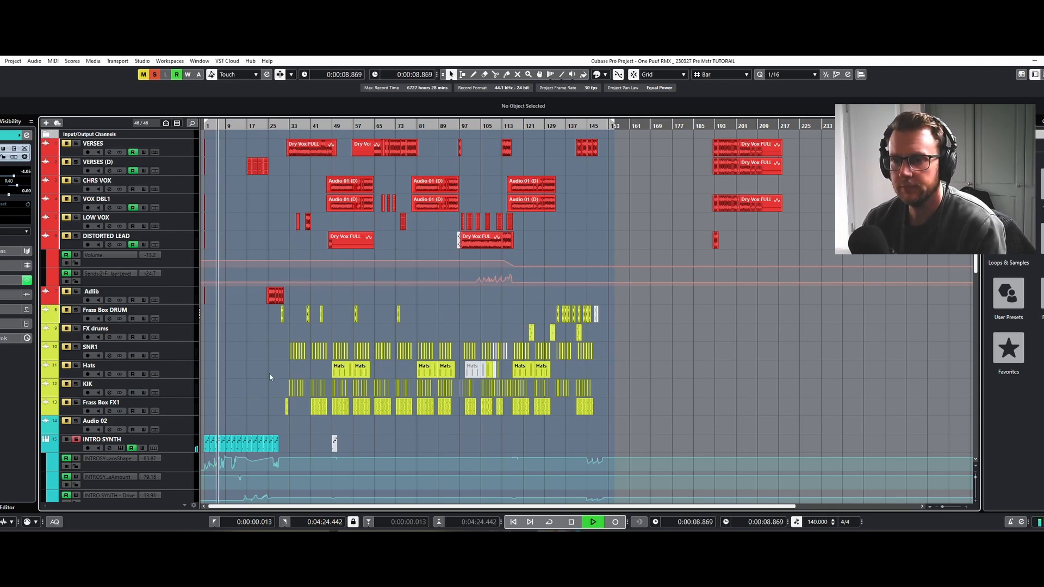
# Open INTRO SYNTH's Generate instrument, examine its moving parameters during playback, and close its window.
pyautogui.click(122, 448)
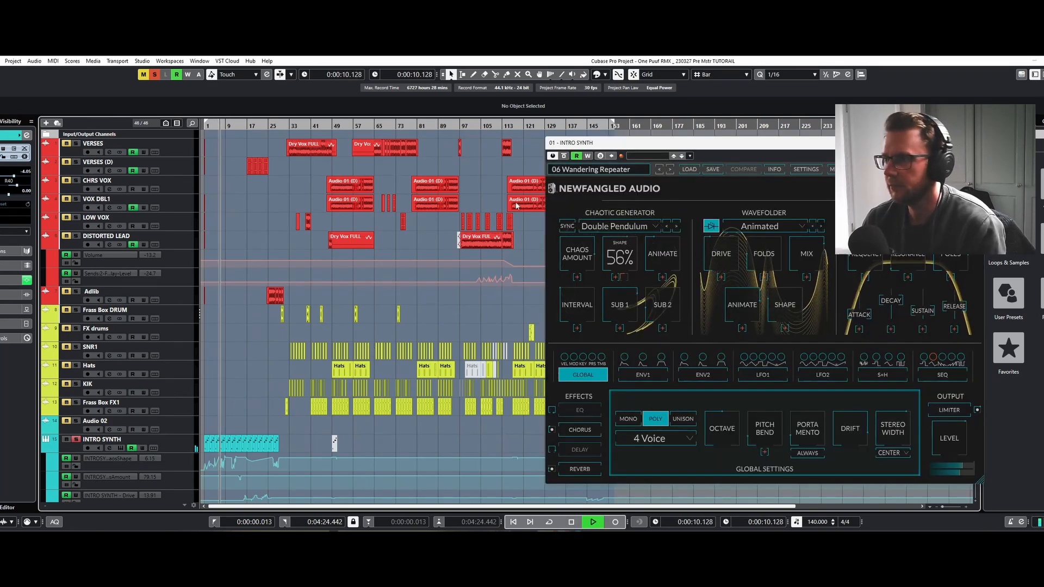
pyautogui.moveTo(653, 142); pyautogui.dragTo(391, 154)
pyautogui.press('space')
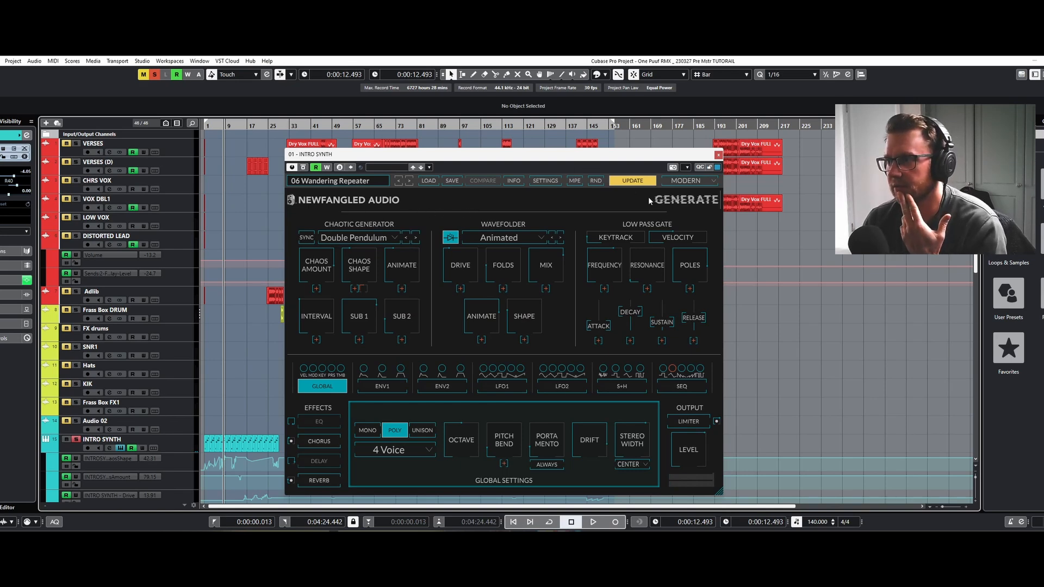
pyautogui.moveTo(474, 276)
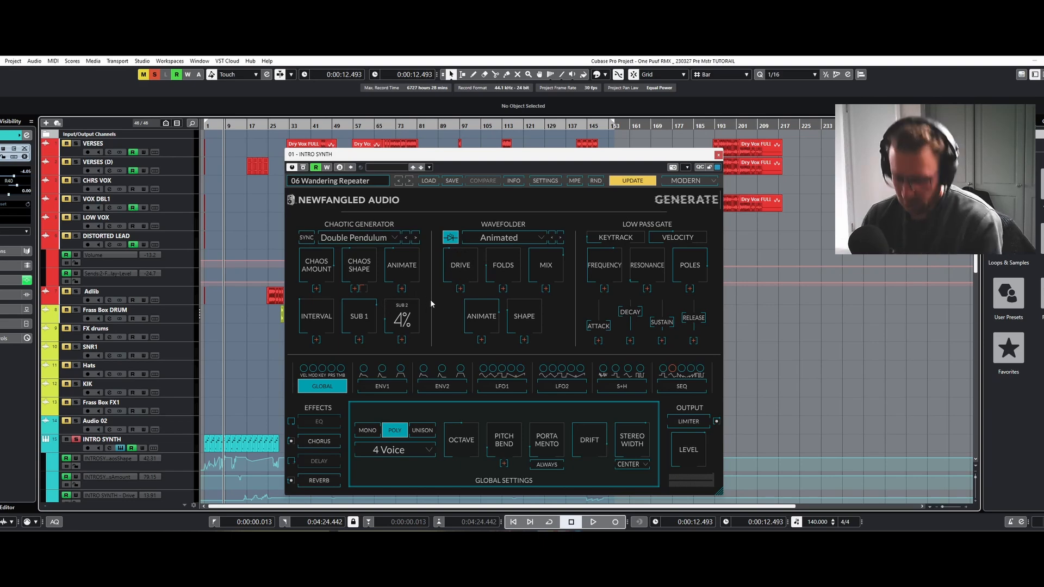
pyautogui.press('space')
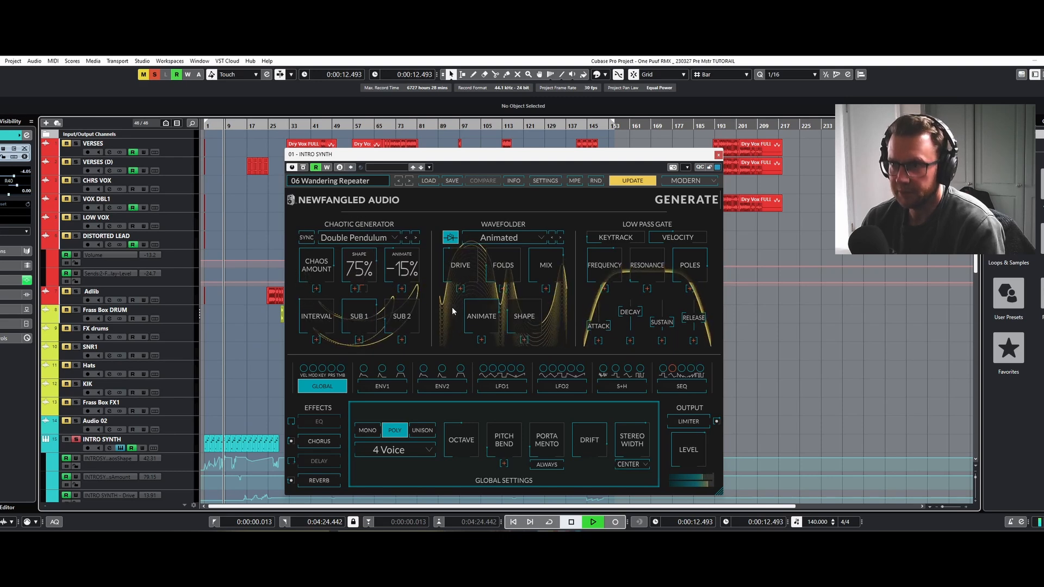
pyautogui.press('space')
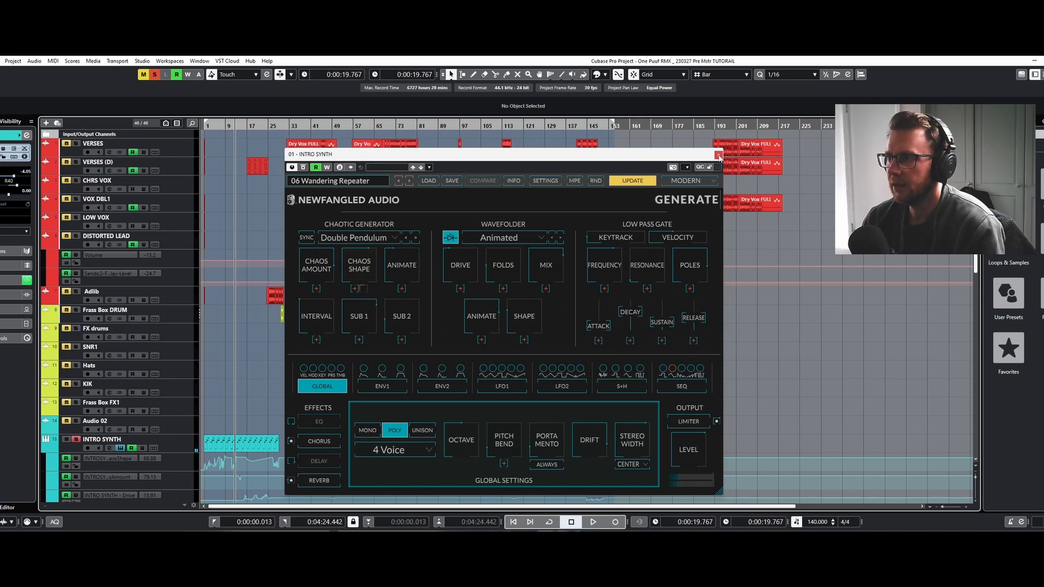
pyautogui.click(719, 155)
# Clear the INTRO SYNTH solo, solo the Frass Box DUB FX2 track, and play it from the start.
pyautogui.scroll(-5, 348, 306)
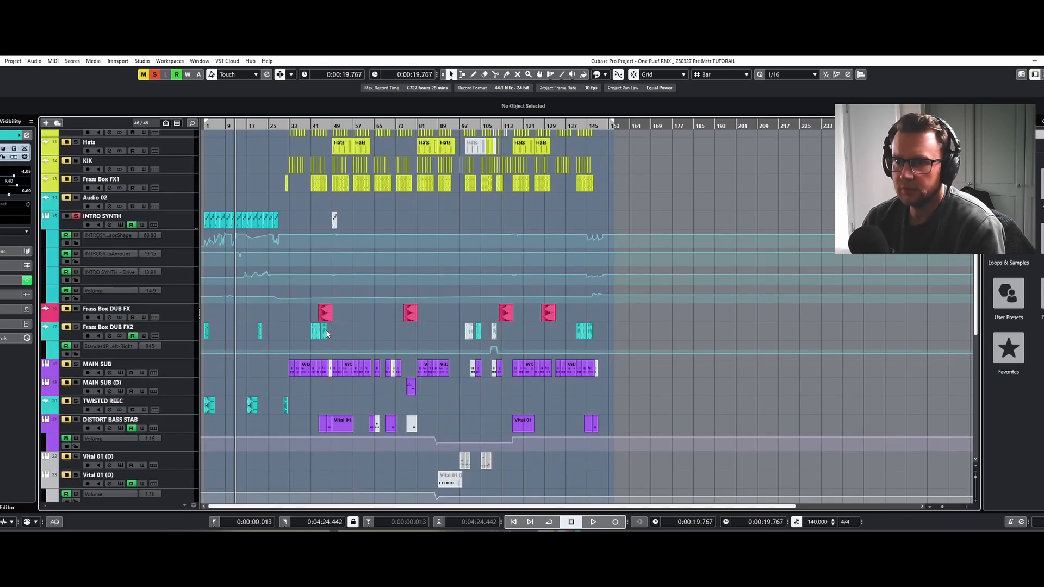
pyautogui.click(154, 76)
pyautogui.click(76, 327)
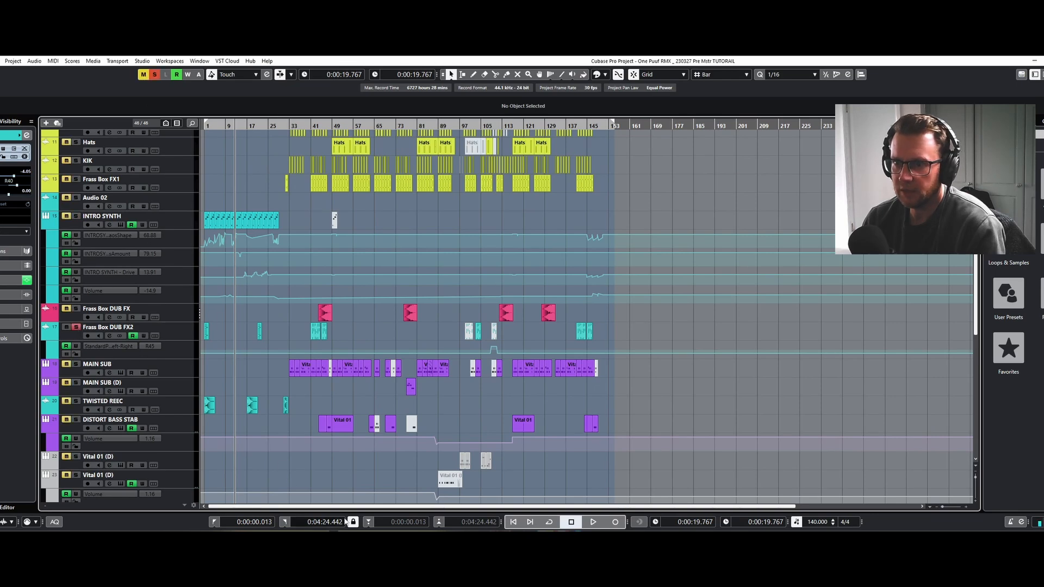
pyautogui.click(513, 522)
pyautogui.press('space')
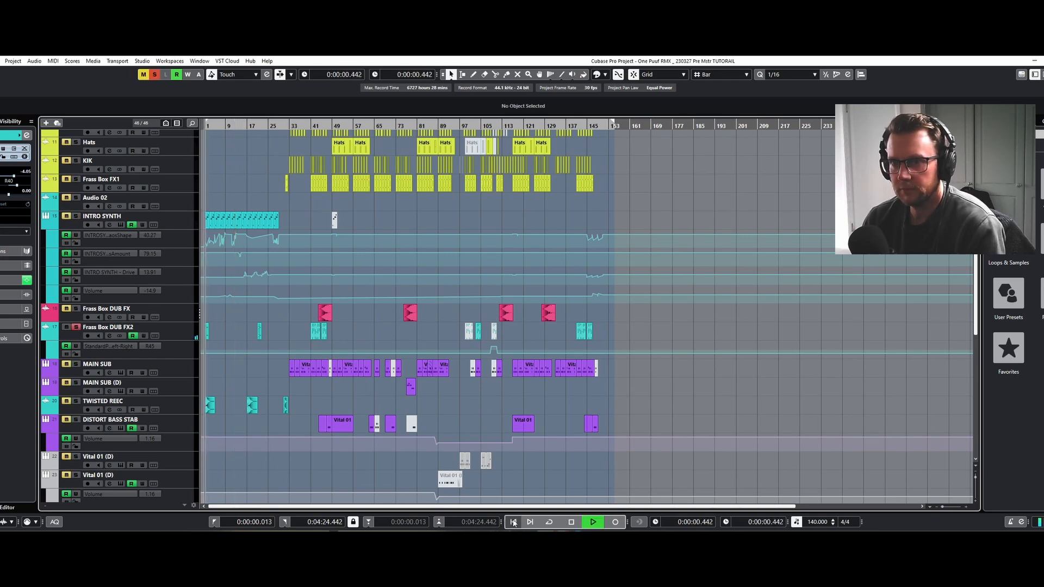
# Unsolo the Frass Box DUB FX2 track during playback and stop the project.
pyautogui.press('space')
pyautogui.press('space')
pyautogui.click(76, 327)
pyautogui.press('space')
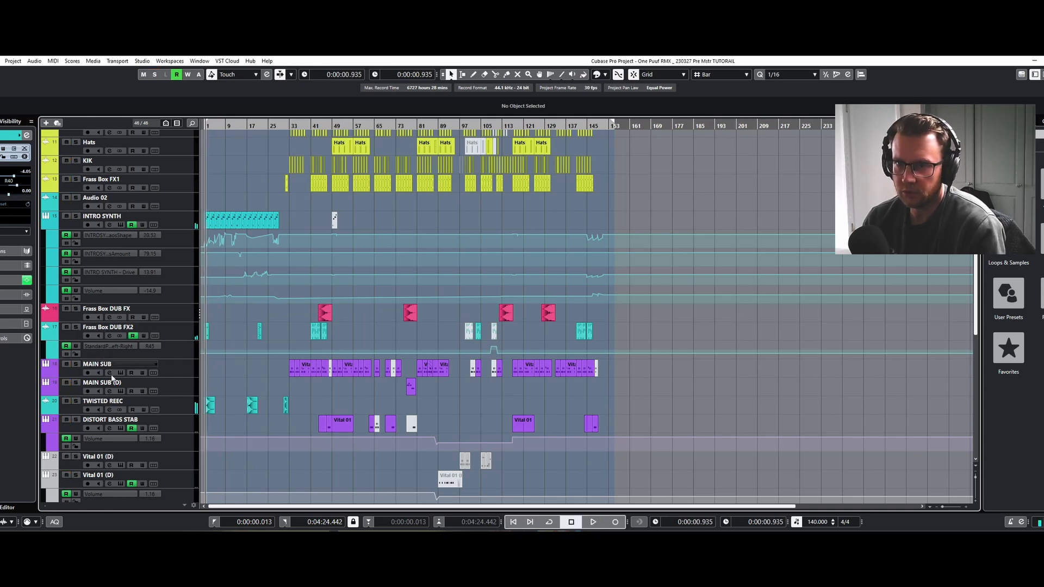
# Solo the TWISTED REEC track, play it from the project start, and clear its solo.
pyautogui.click(77, 401)
pyautogui.click(514, 524)
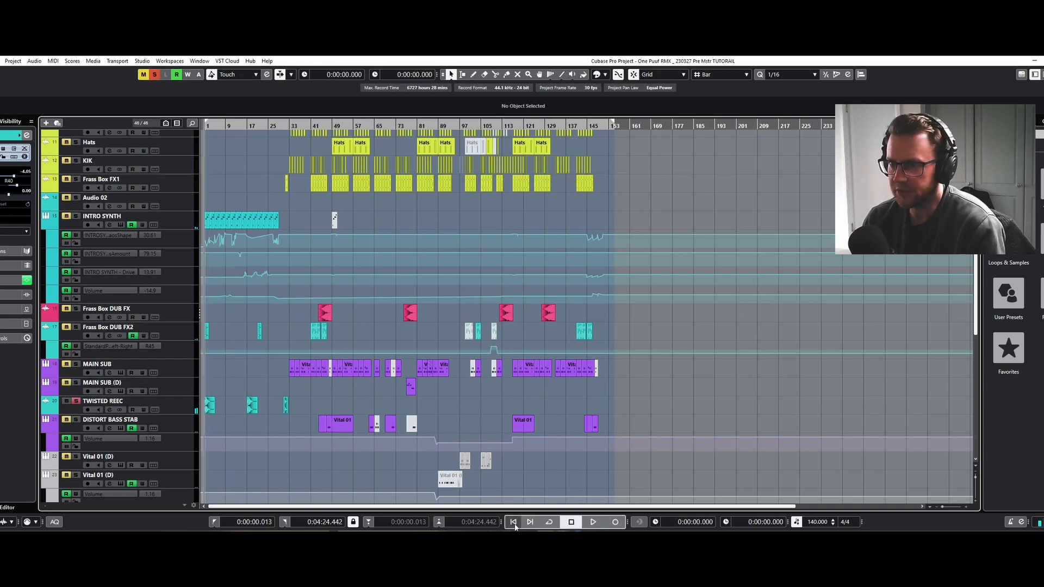
pyautogui.press('space')
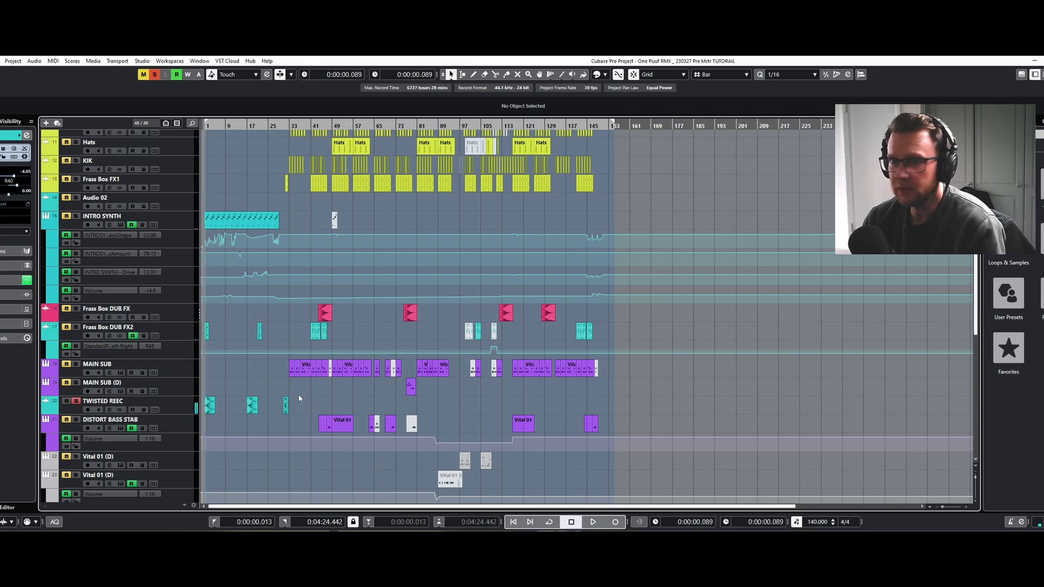
pyautogui.click(77, 401)
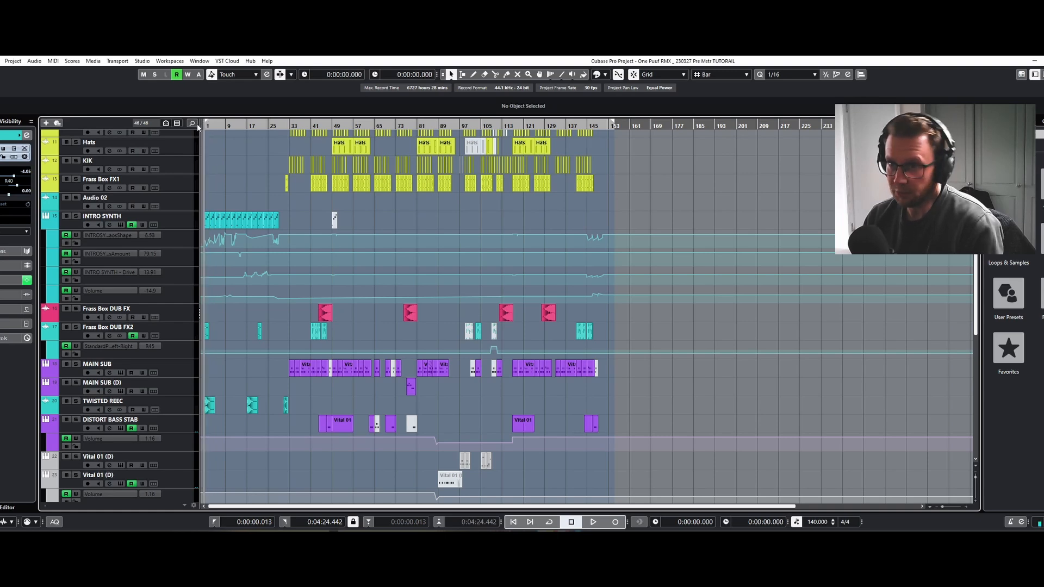
# Play the first few seconds of the full mix with no tracks soloed, and stop.
pyautogui.press('space')
pyautogui.scroll(5, 279, 207)
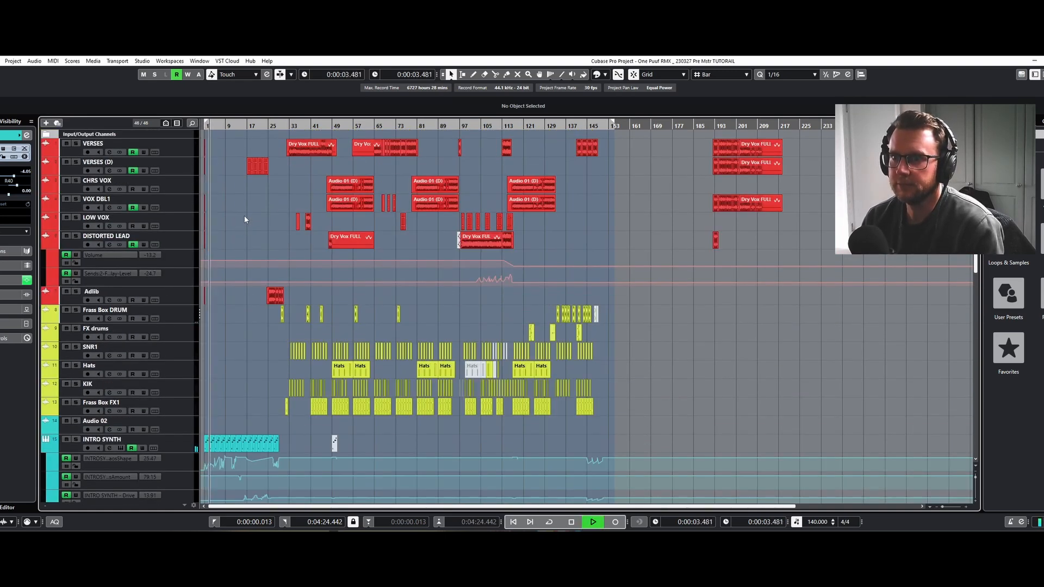
pyautogui.press('space')
# Solo the BELLS track, audition its repeated hits in the intro, and clear the solo.
pyautogui.scroll(-12, 244, 215)
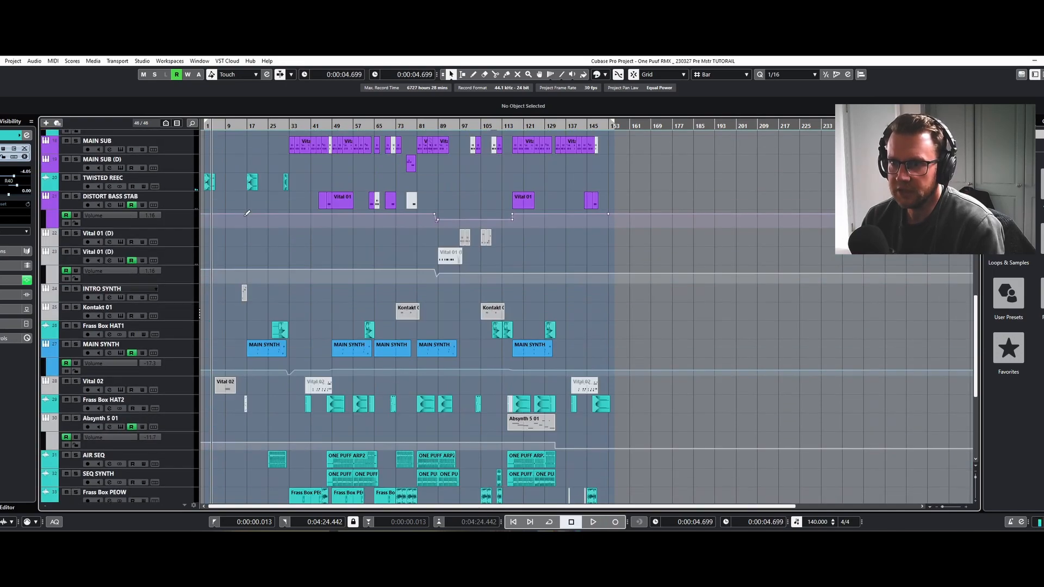
pyautogui.click(76, 306)
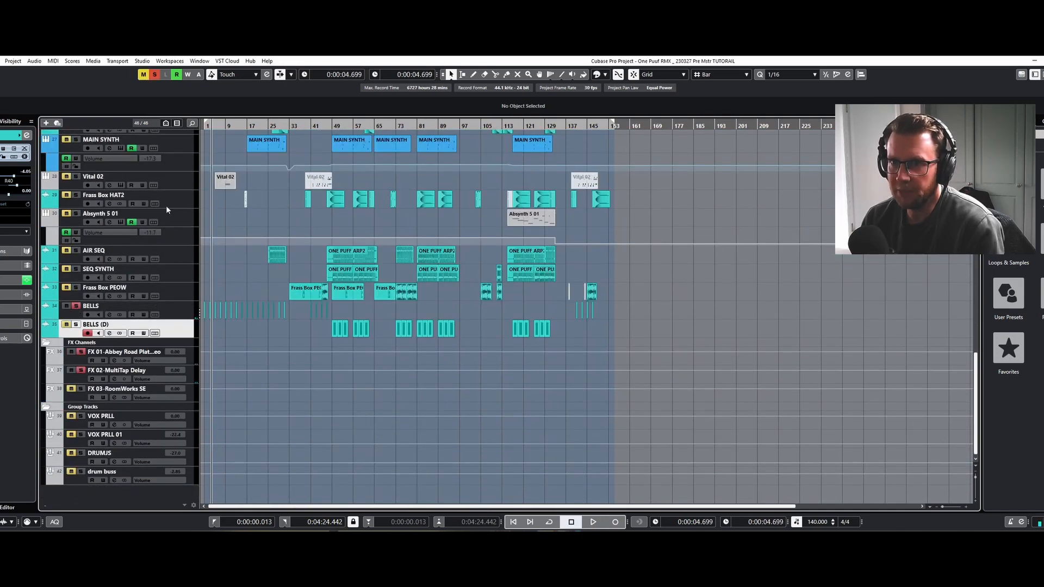
pyautogui.moveTo(214, 127); pyautogui.dragTo(172, 168)
pyautogui.press('space')
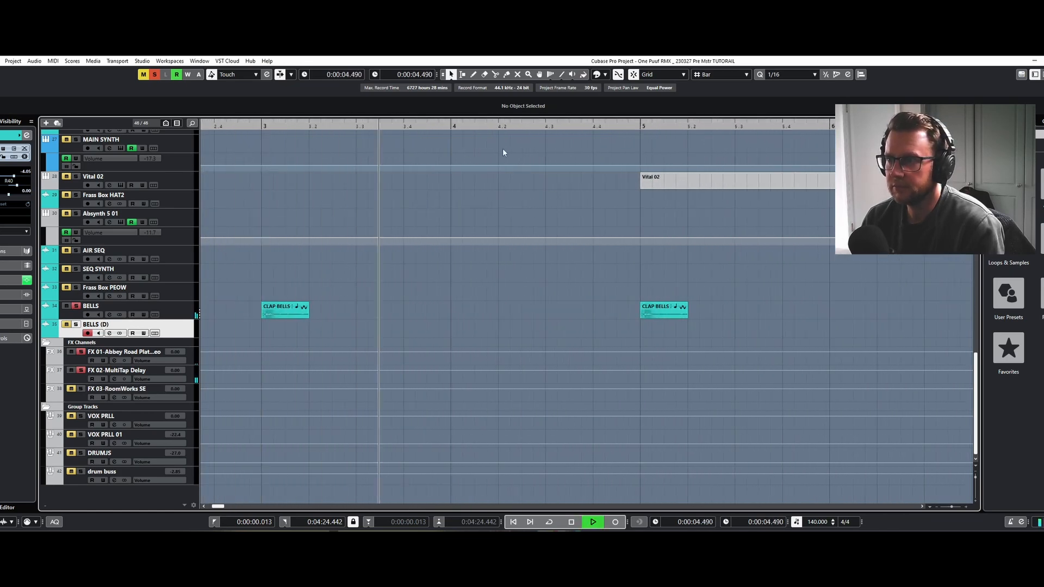
pyautogui.moveTo(953, 508); pyautogui.dragTo(948, 508)
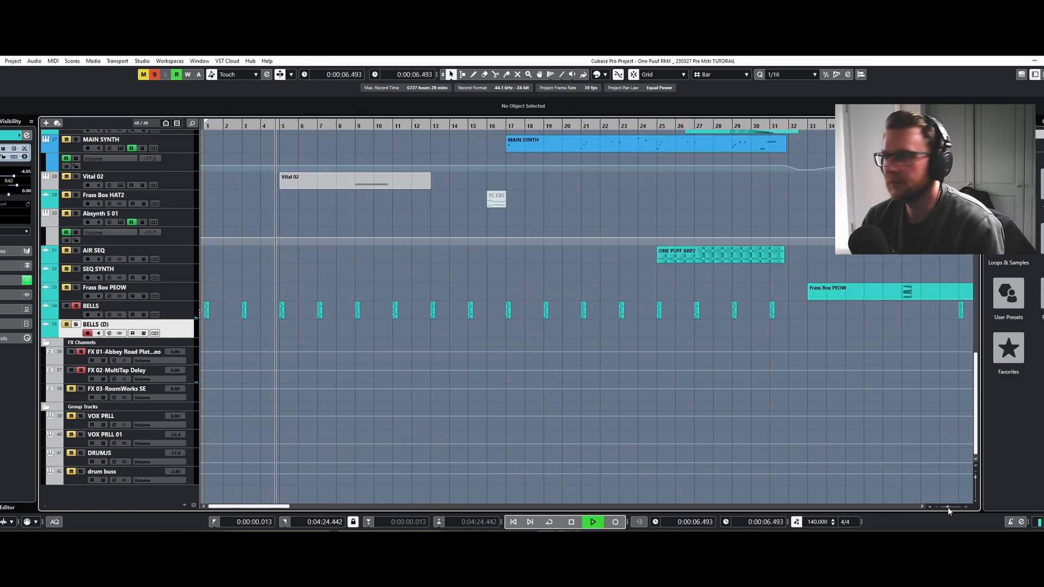
pyautogui.press('space')
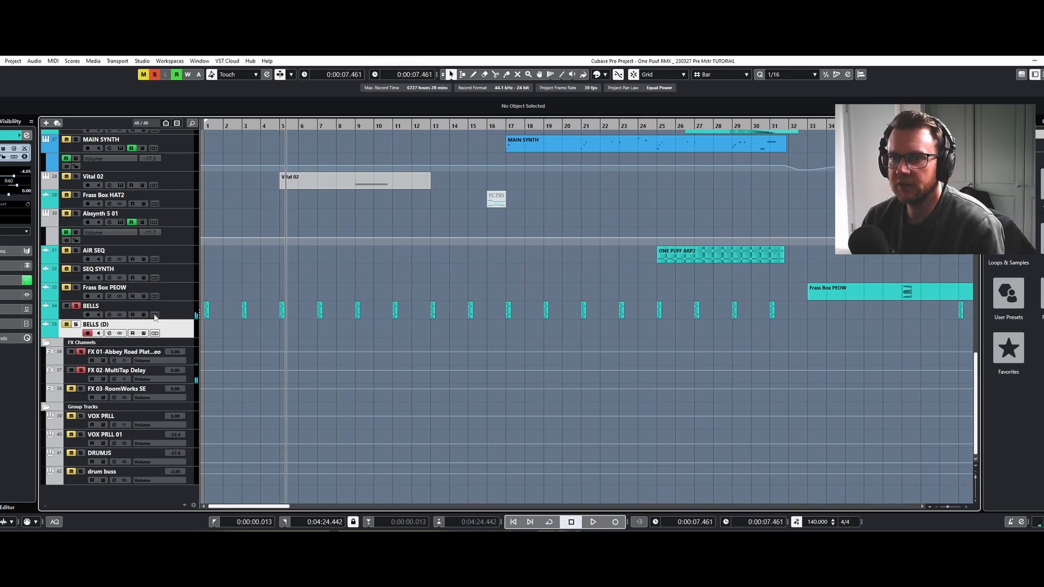
pyautogui.click(77, 309)
# Solo the Vital 02 track, play its intro part from bar 9, then unsolo it and stop.
pyautogui.scroll(5, 251, 313)
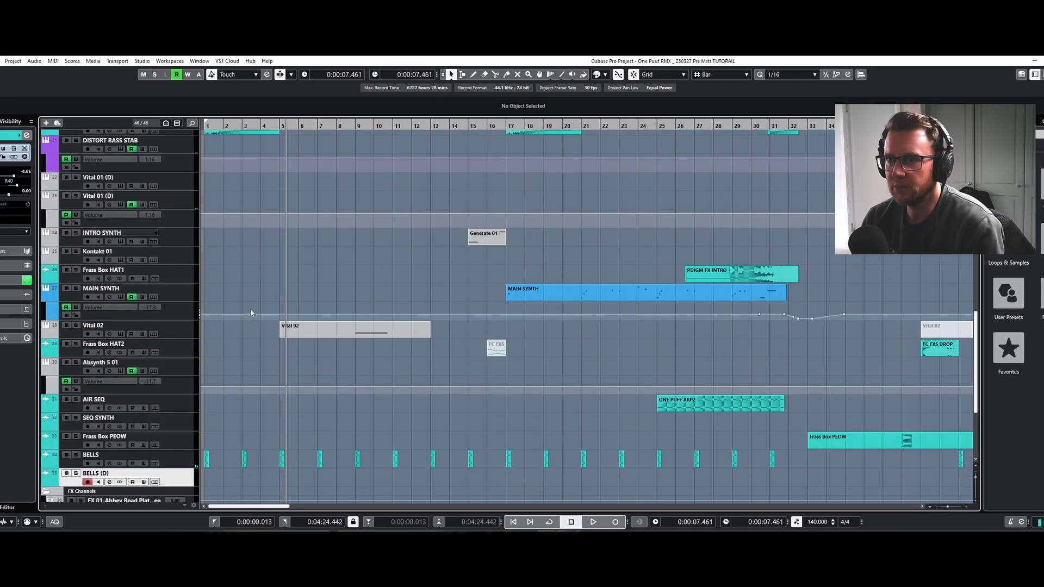
pyautogui.click(76, 326)
pyautogui.click(364, 128)
pyautogui.press('space')
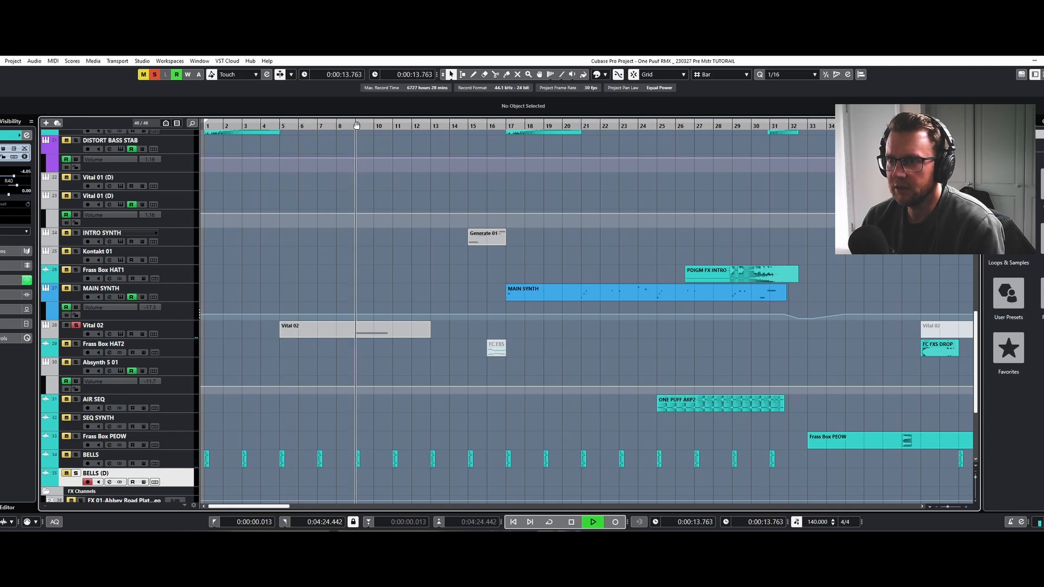
pyautogui.click(75, 326)
pyautogui.press('space')
# Play the full intro from bar 8 into the MAIN SYNTH section while reviewing the arrangement, and stop.
pyautogui.click(330, 127)
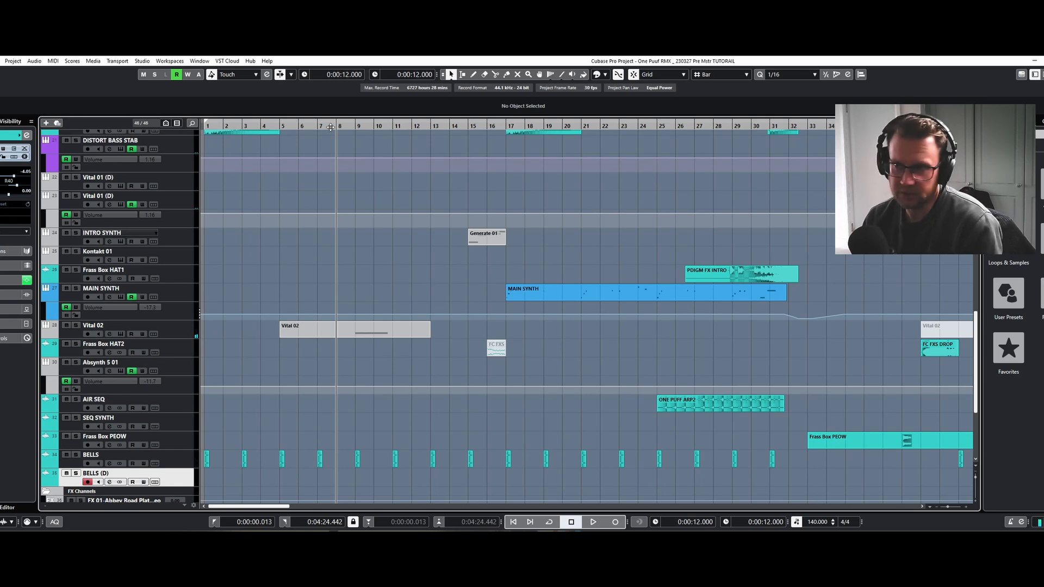
pyautogui.press('space')
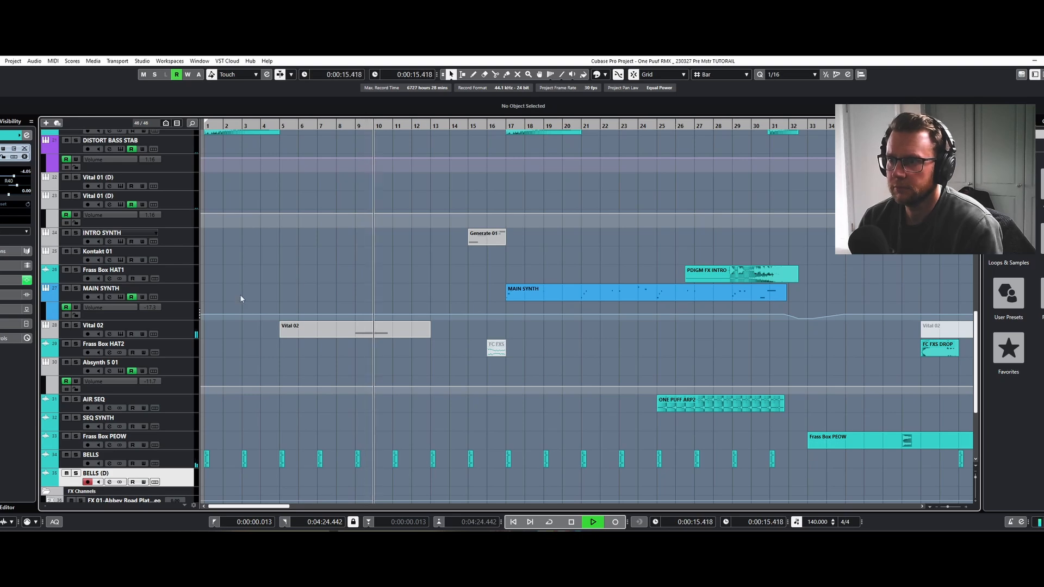
pyautogui.scroll(6, 404, 289)
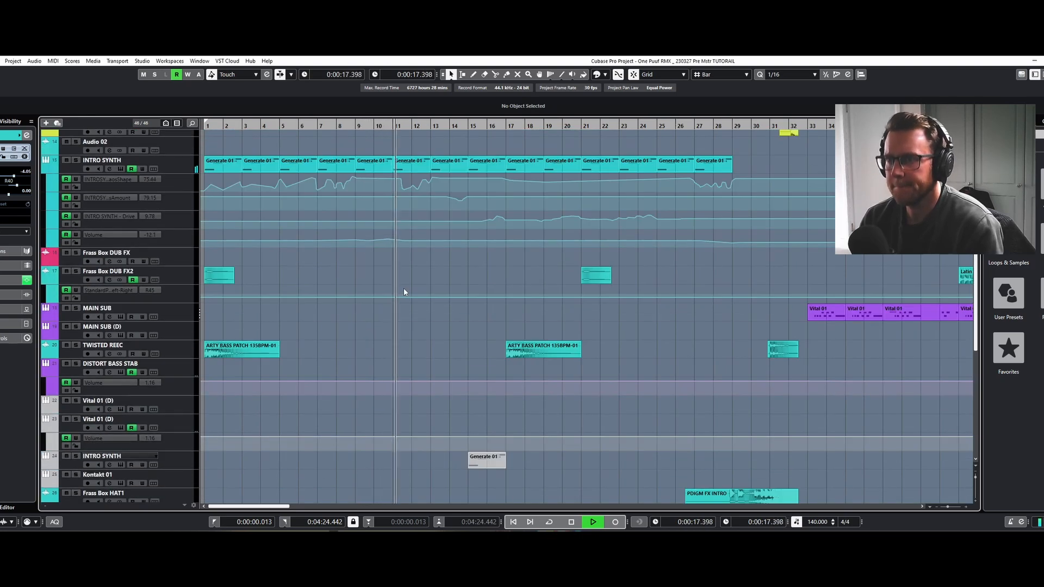
pyautogui.scroll(2, 403, 292)
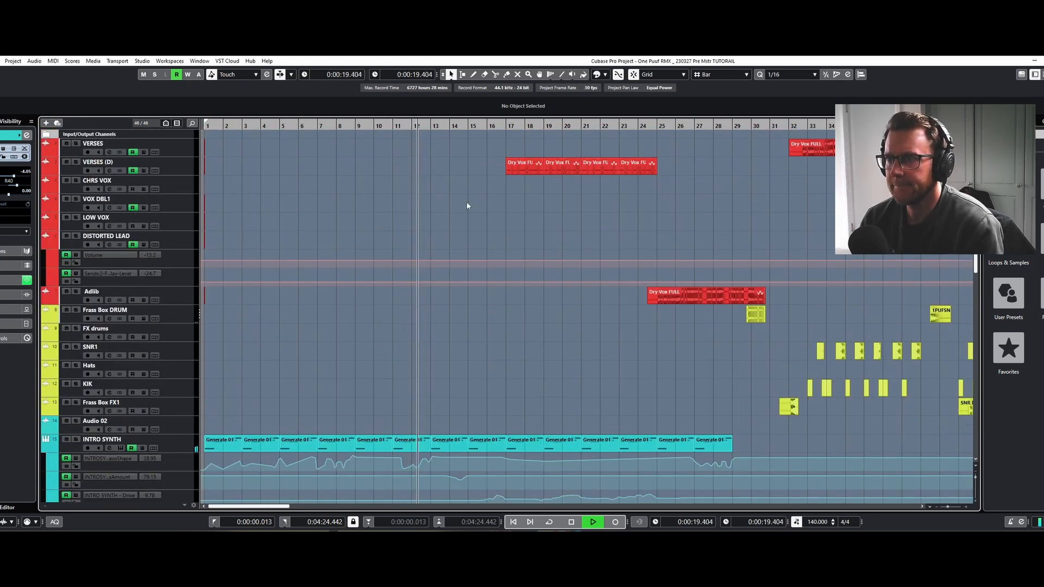
pyautogui.scroll(-6, 500, 244)
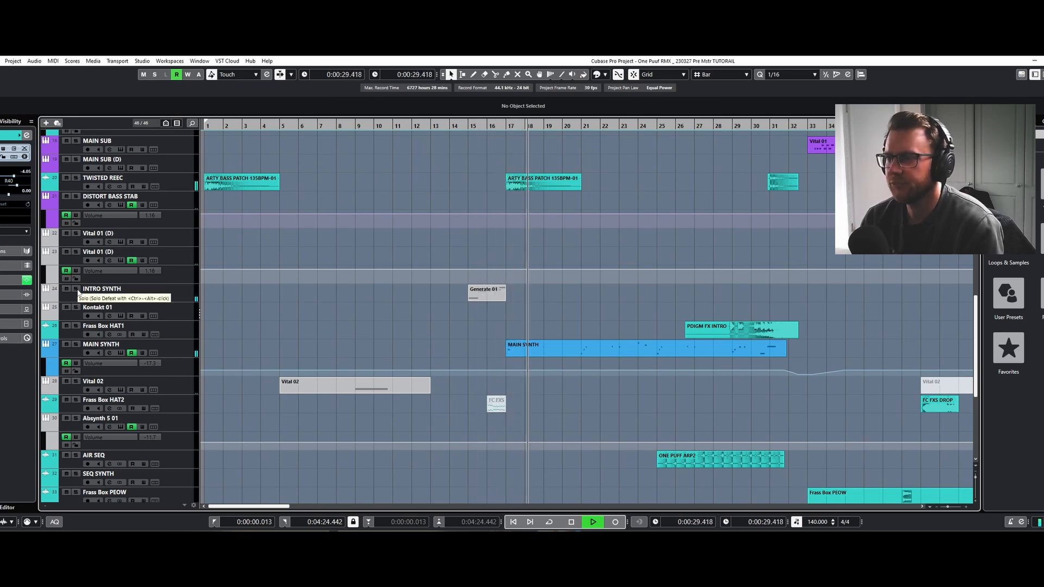
pyautogui.press('space')
# Solo the MAIN SYNTH track, examine its Virt Vereor instrument settings, and close the instrument window.
pyautogui.click(76, 344)
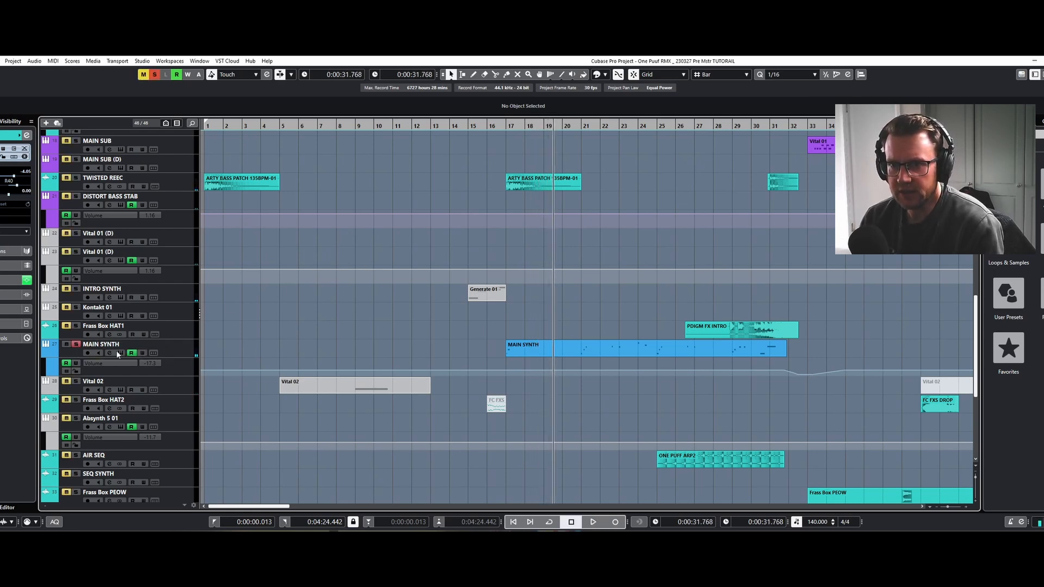
pyautogui.click(121, 353)
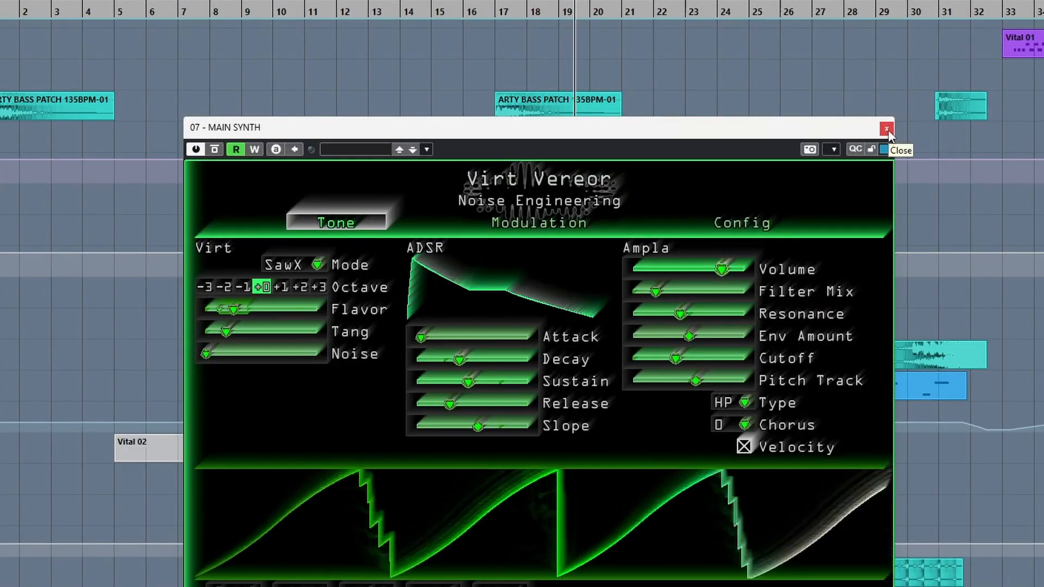
pyautogui.click(887, 130)
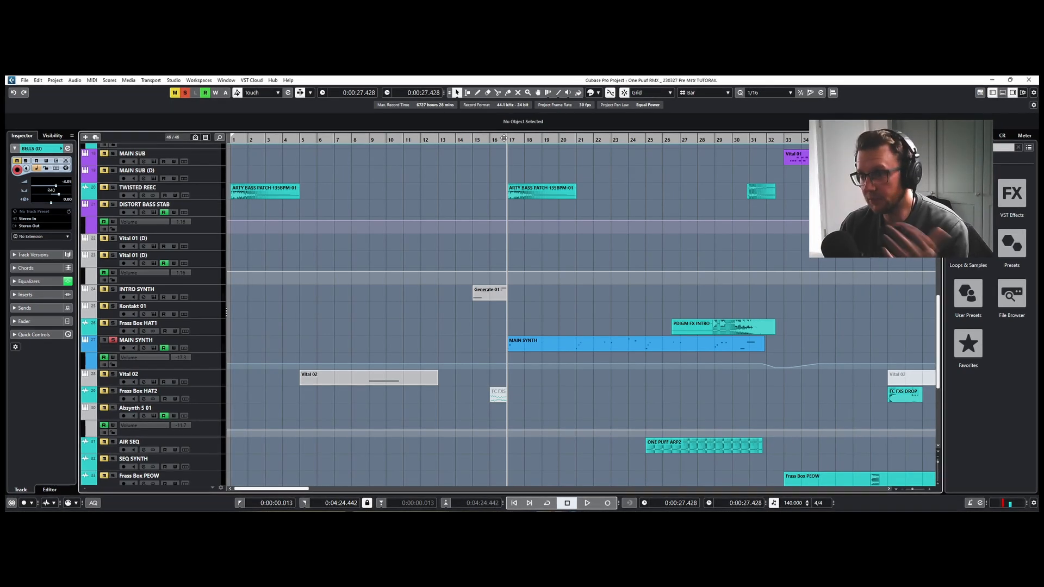
# Play the soloed MAIN SYNTH from bar 17, add INTRO SYNTH to the solo, then stop and clear the solos.
pyautogui.press('space')
pyautogui.scroll(-4, 456, 252)
pyautogui.scroll(5, 457, 252)
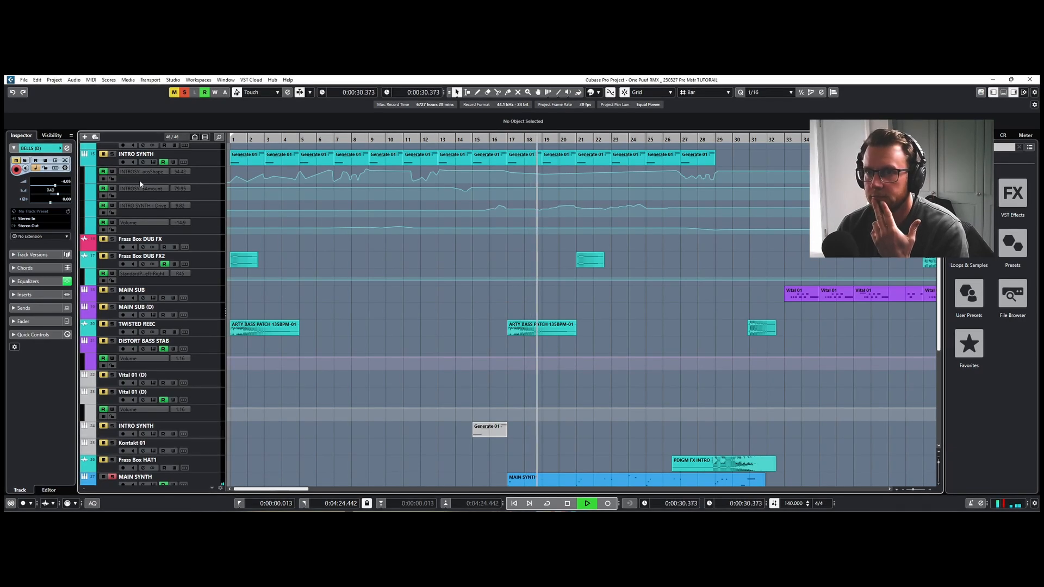
pyautogui.click(112, 154)
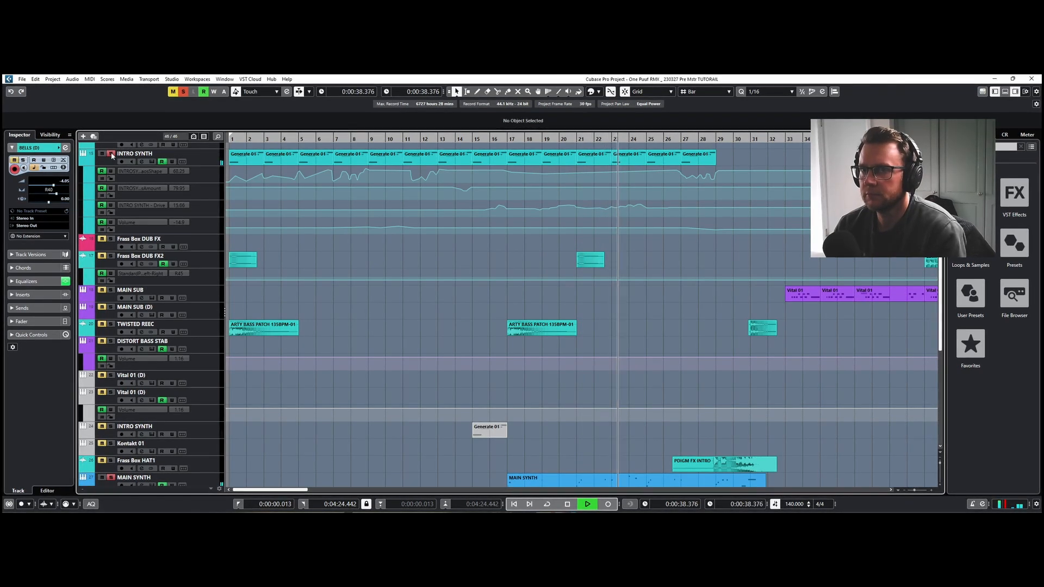
pyautogui.press('space')
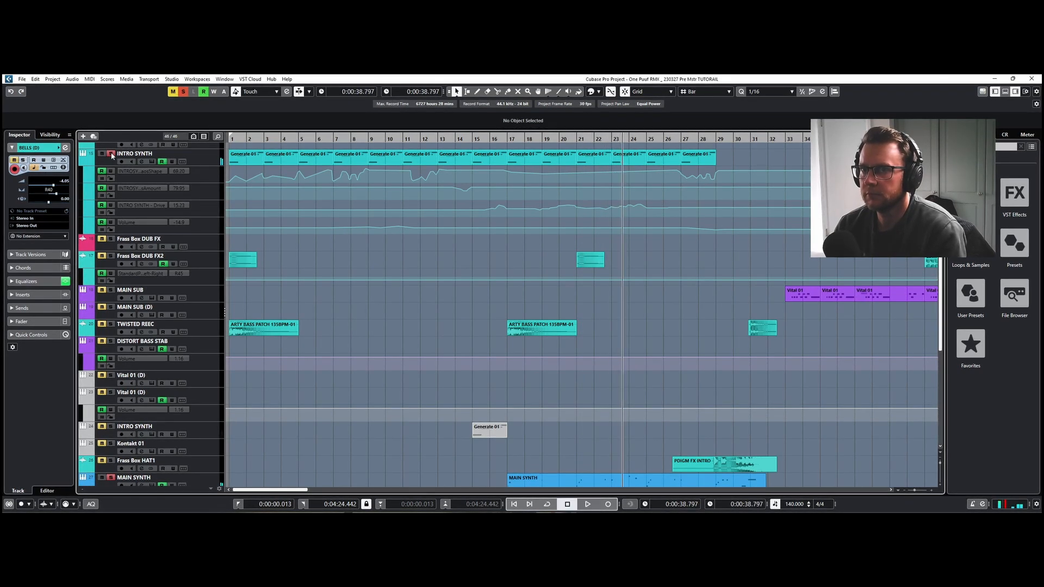
pyautogui.click(110, 478)
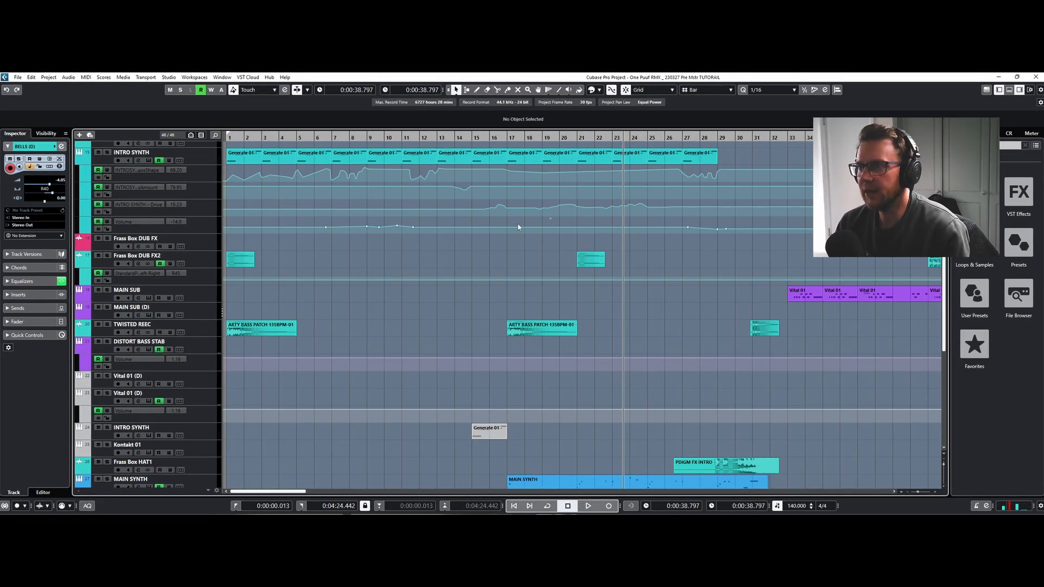
# Solo the VERSES (D) vocal track, play it from bar 17, then stop and clear its solo.
pyautogui.scroll(5, 455, 298)
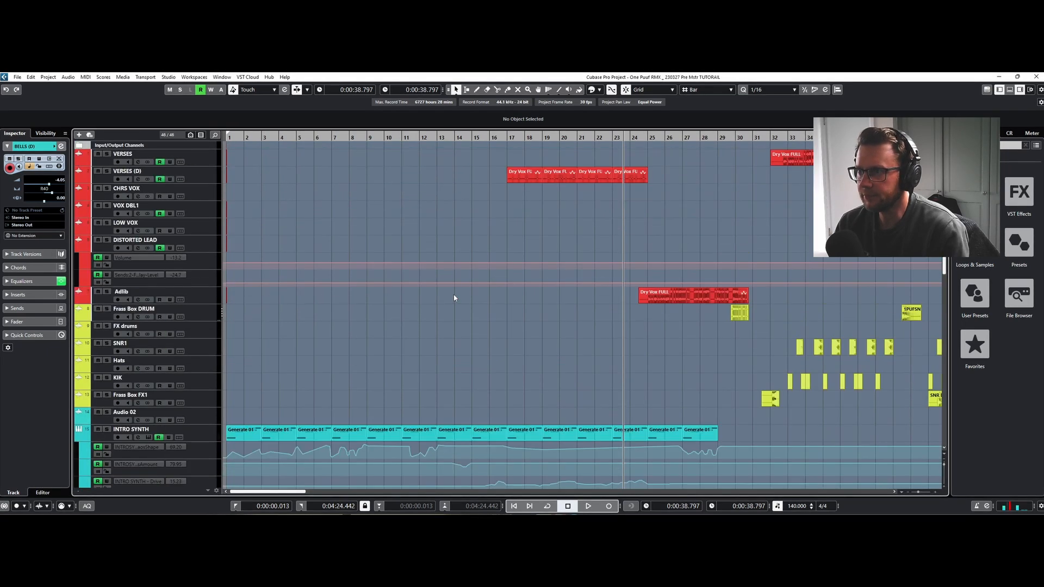
pyautogui.click(505, 137)
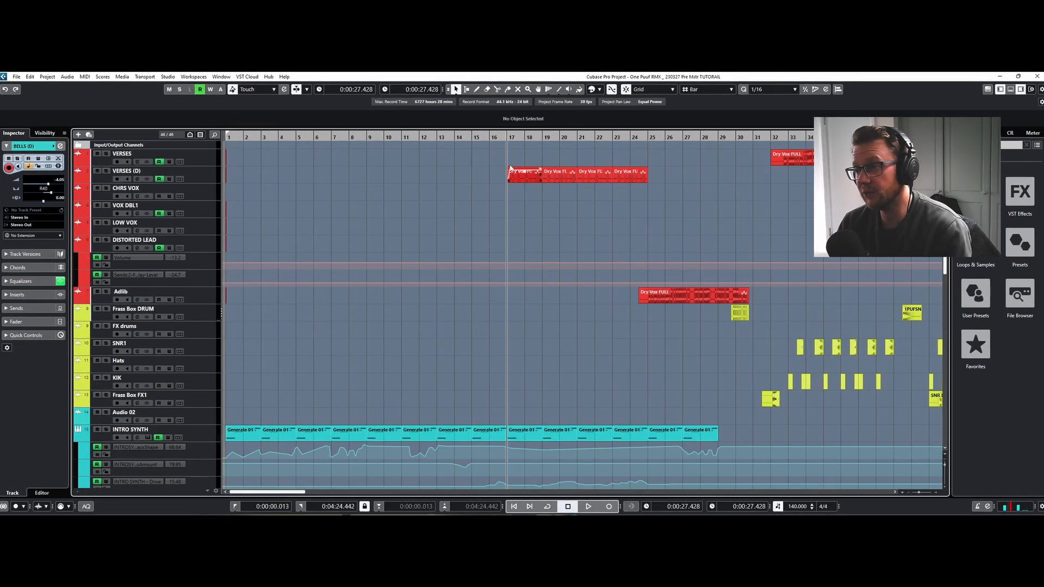
pyautogui.click(105, 172)
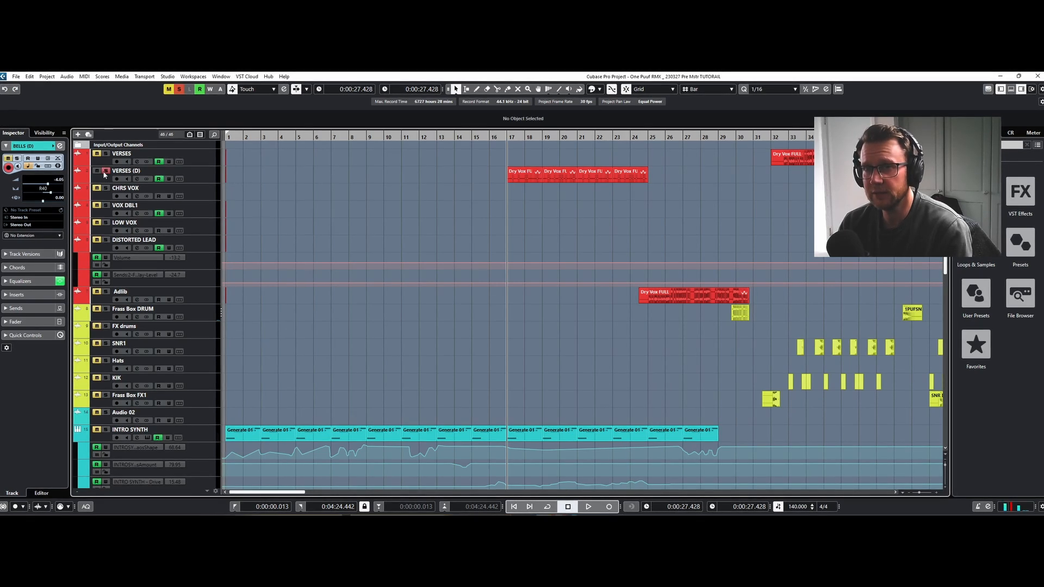
pyautogui.press('space')
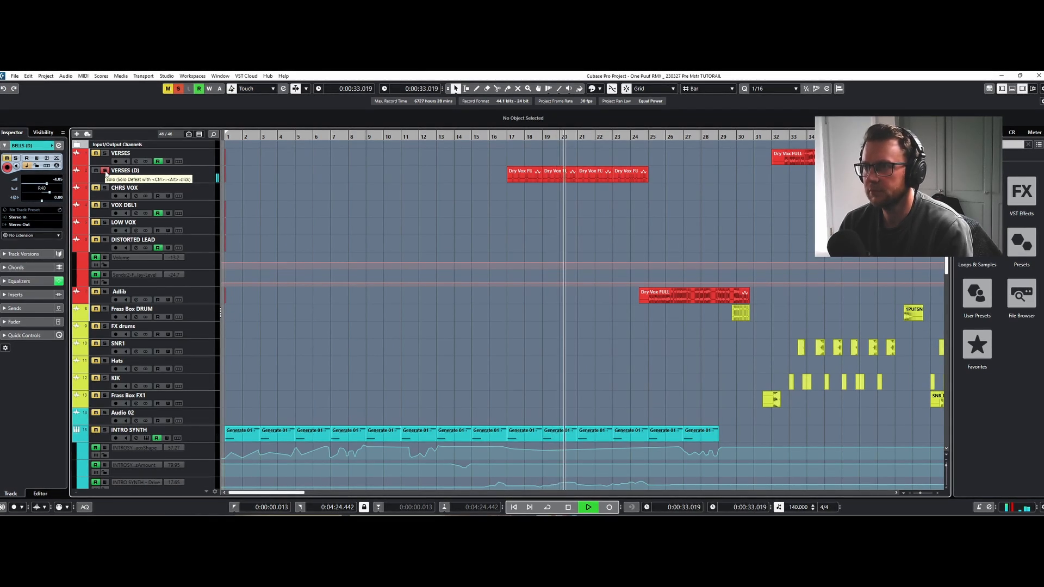
pyautogui.press('space')
pyautogui.click(105, 173)
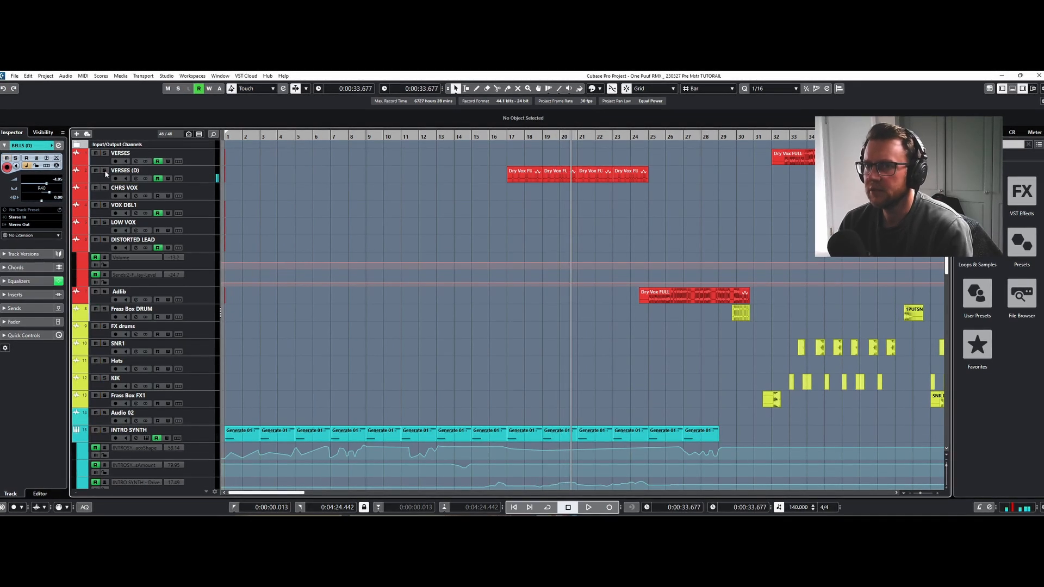
# Play the full mix from about bar 17 into the drum entry with more of the timeline in view, and stop.
pyautogui.click(499, 134)
pyautogui.press('space')
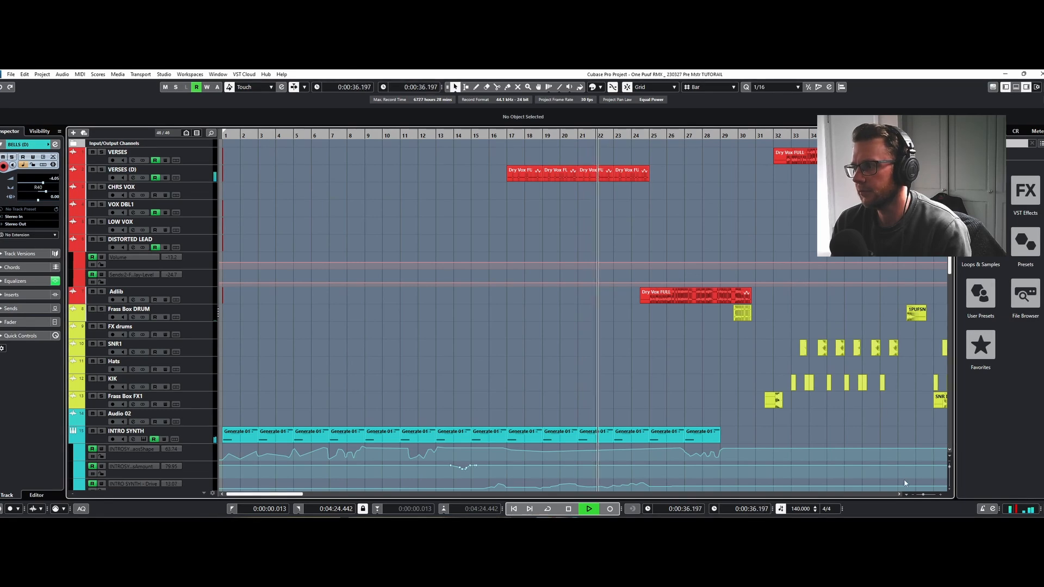
pyautogui.click(913, 496)
pyautogui.click(913, 495)
pyautogui.click(913, 495)
pyautogui.click(913, 495)
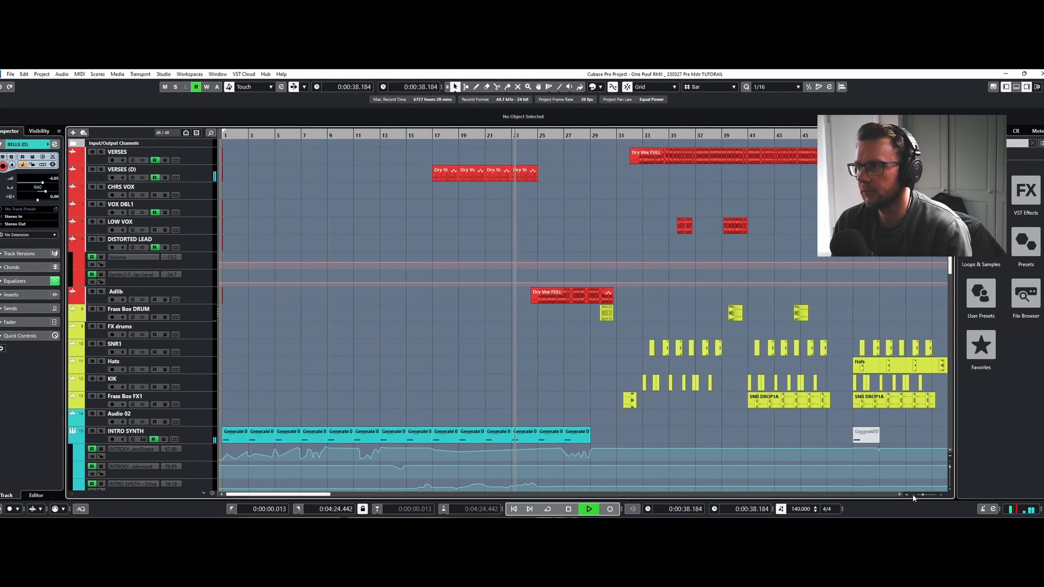
pyautogui.click(913, 496)
pyautogui.click(913, 495)
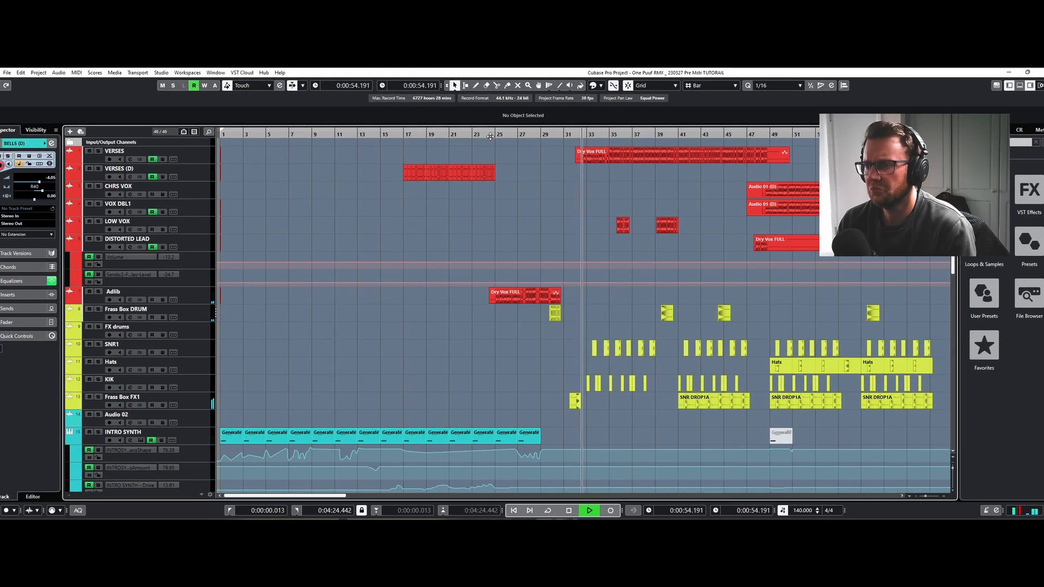
pyautogui.press('space')
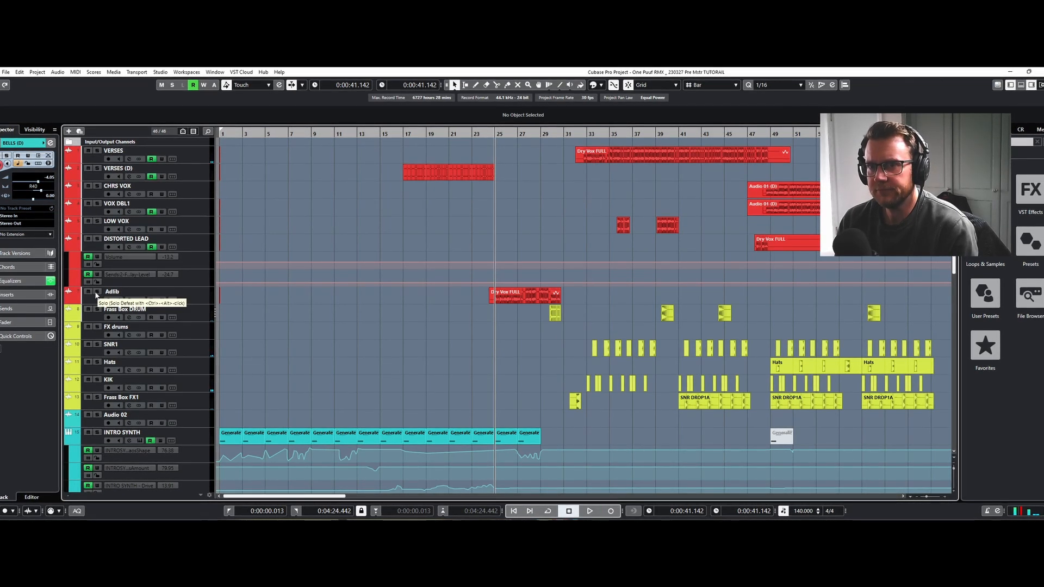
# Solo the Adlib vocal track, play it from bar 25, and open its channel settings with the solo cleared.
pyautogui.click(96, 294)
pyautogui.press('space')
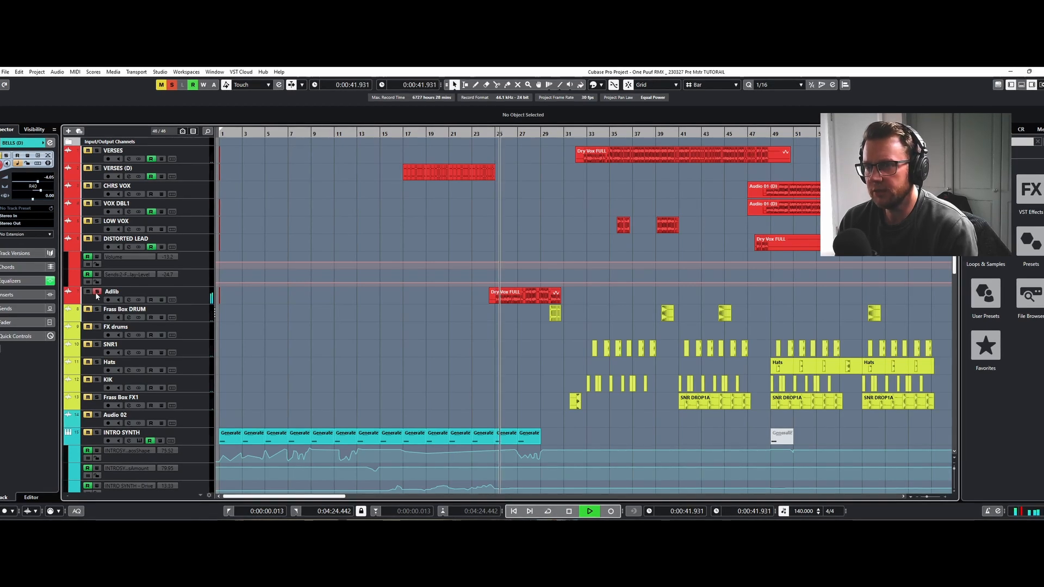
pyautogui.press('space')
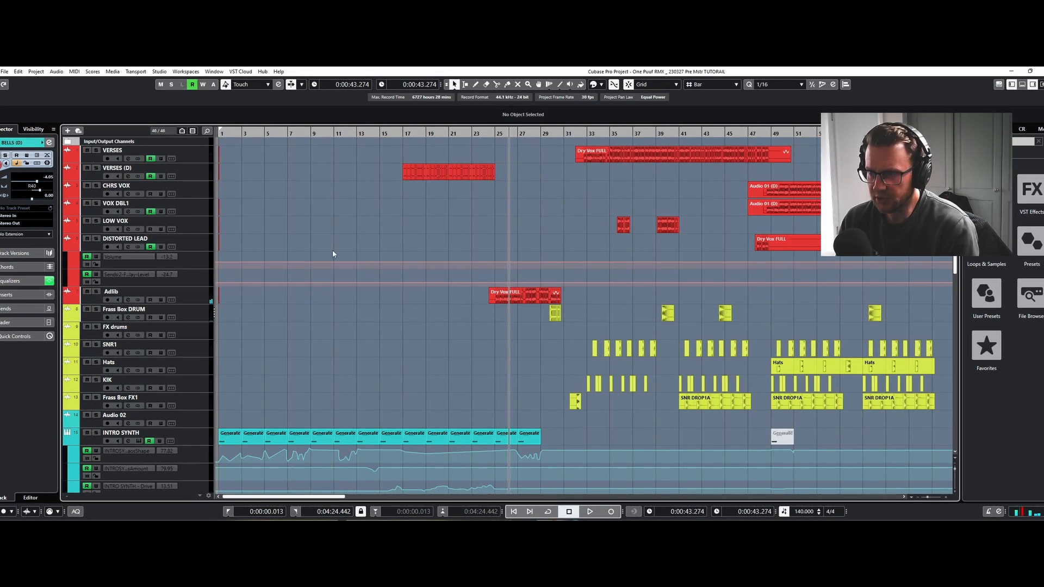
pyautogui.click(125, 301)
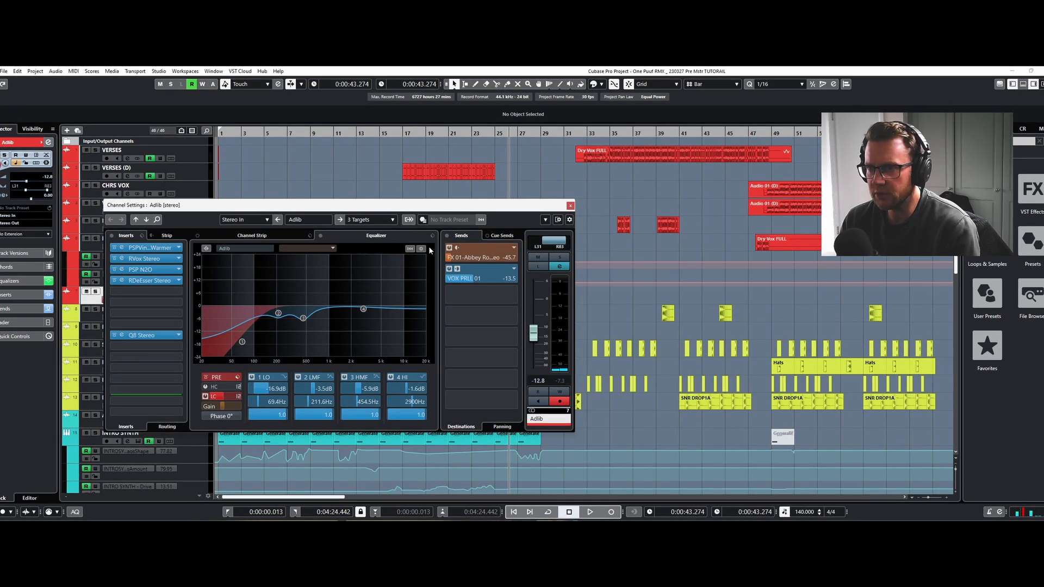
# Play the Adlib vocal from about bar 25 with its reverb and VOX PRLL sends bypassed, then reactivate both sends.
pyautogui.moveTo(425, 207); pyautogui.dragTo(667, 328)
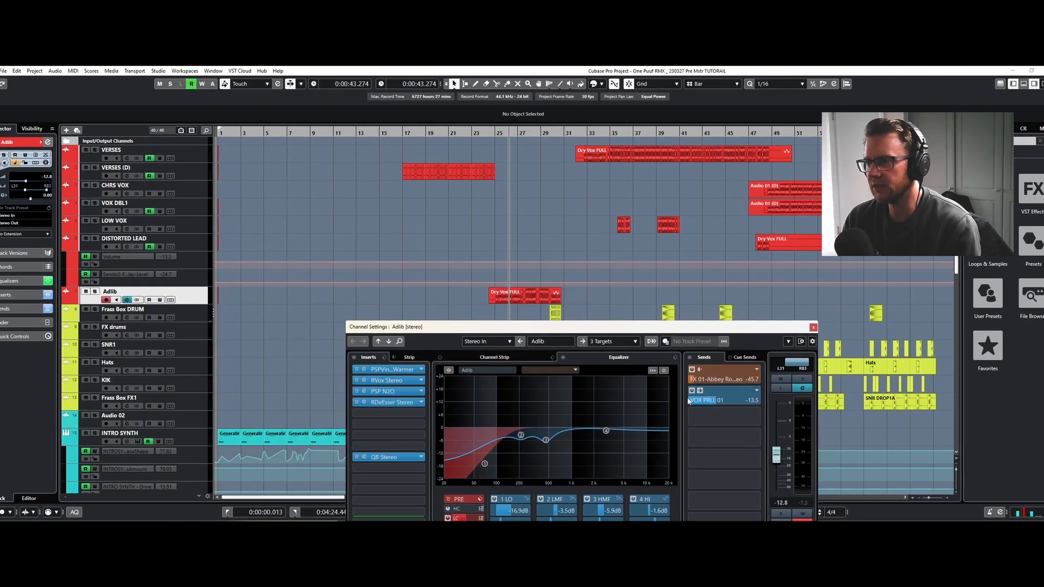
pyautogui.click(693, 370)
pyautogui.doubleClick(495, 131)
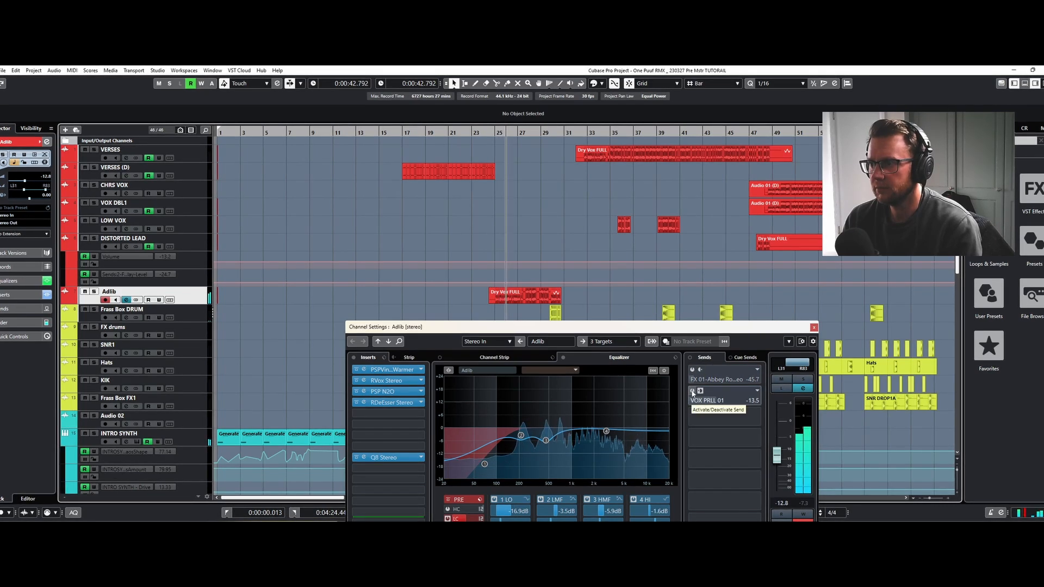
pyautogui.click(693, 391)
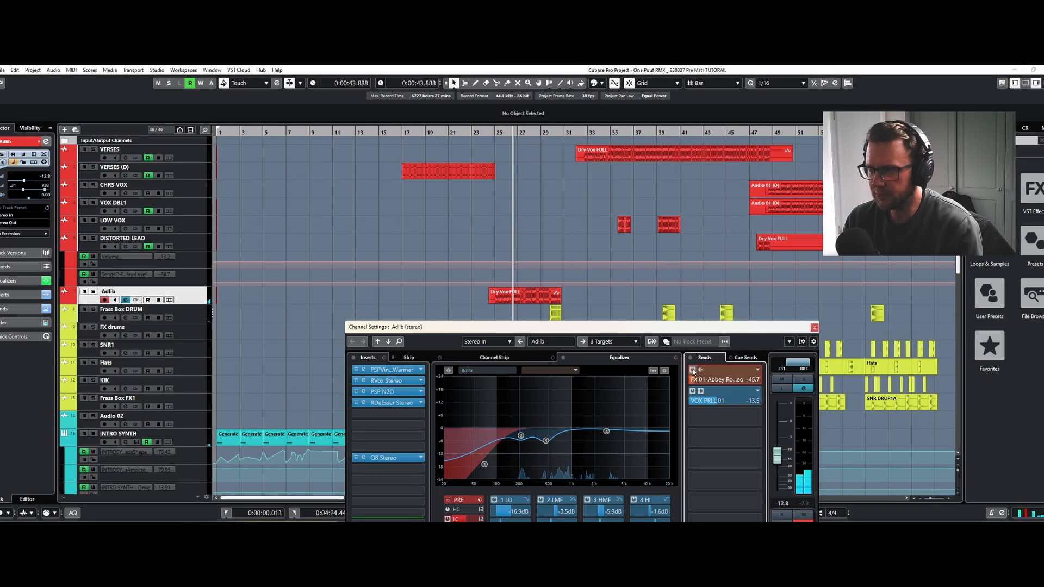
pyautogui.click(693, 370)
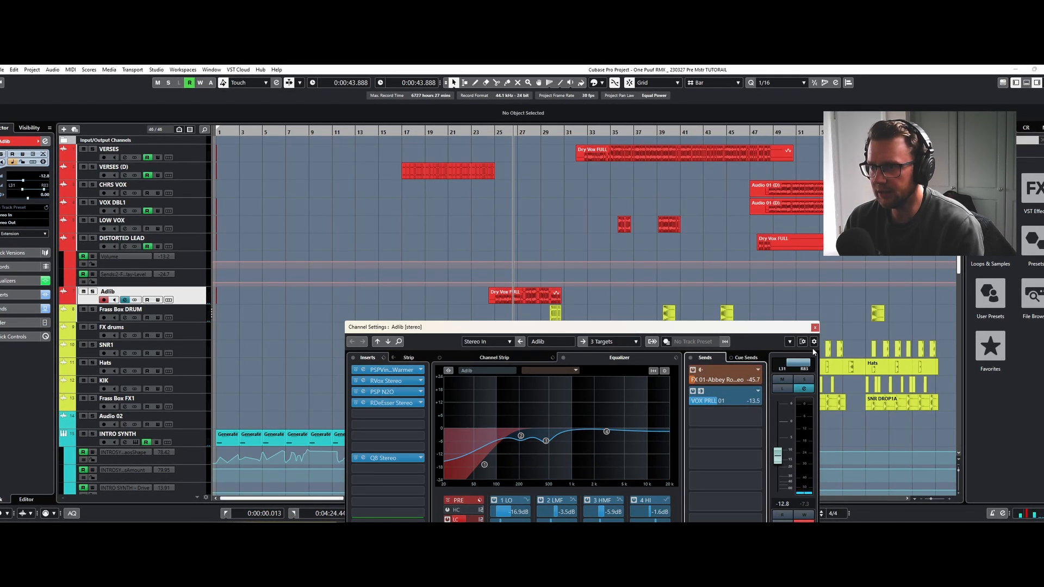
# View the PSP VintageWarmer insert on the Adlib channel, then close the plug-in and the channel settings.
pyautogui.click(366, 372)
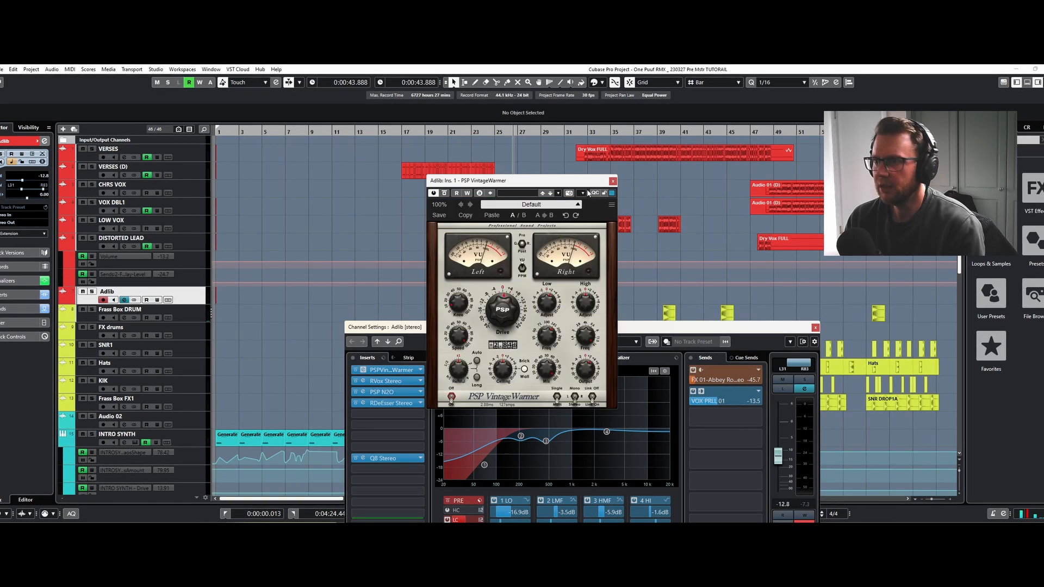
pyautogui.click(613, 181)
pyautogui.click(815, 327)
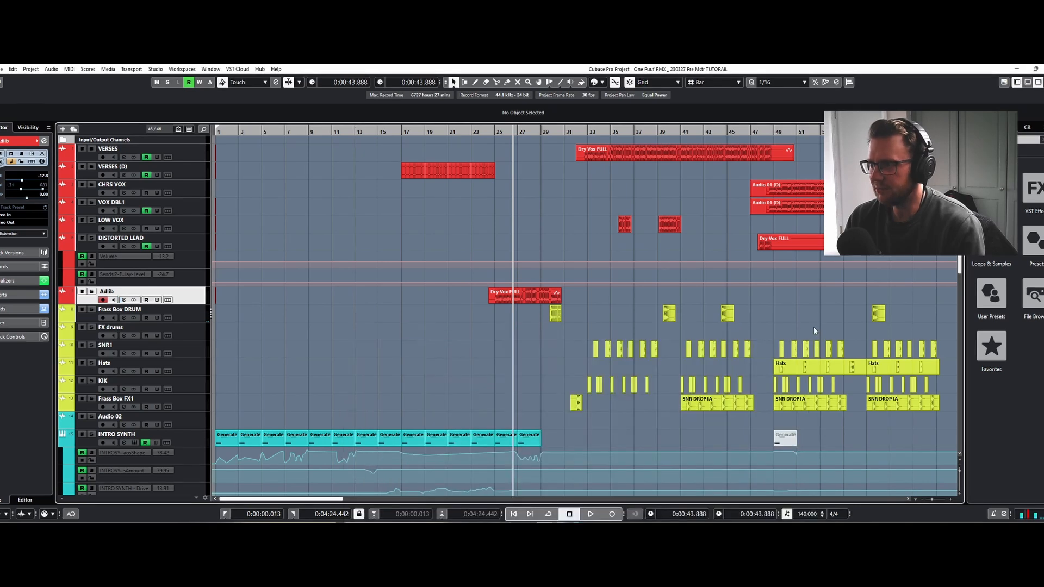
# Solo the Frass Box DRUM track, play its fill around bar 30, then stop and clear the solo.
pyautogui.click(553, 131)
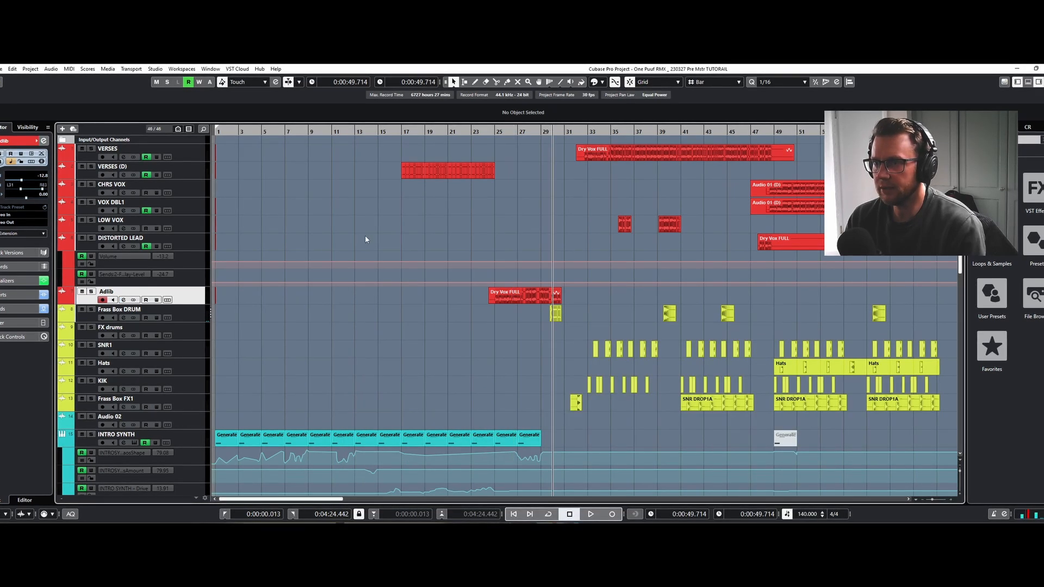
pyautogui.press('space')
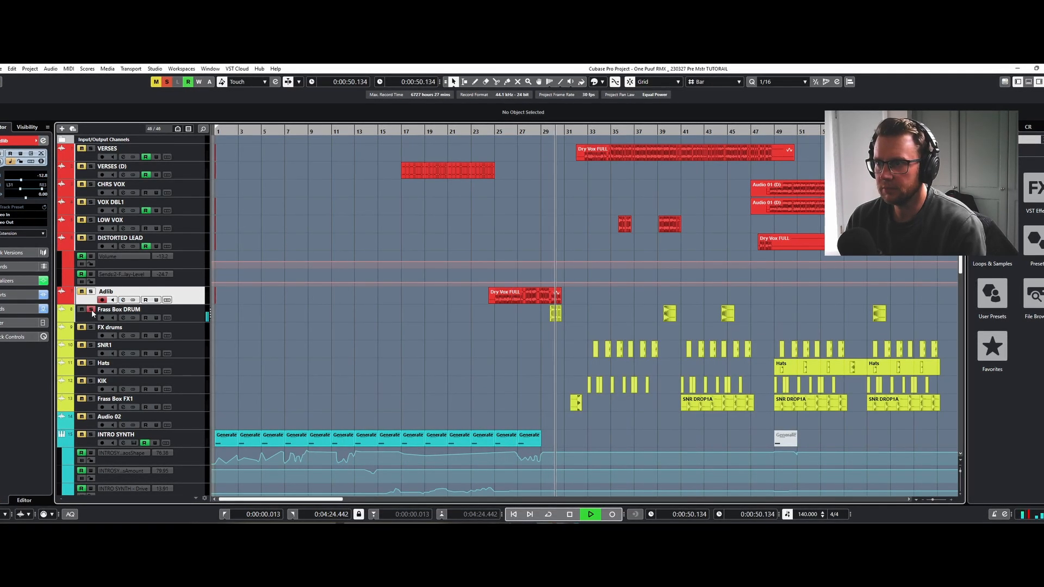
pyautogui.press('space')
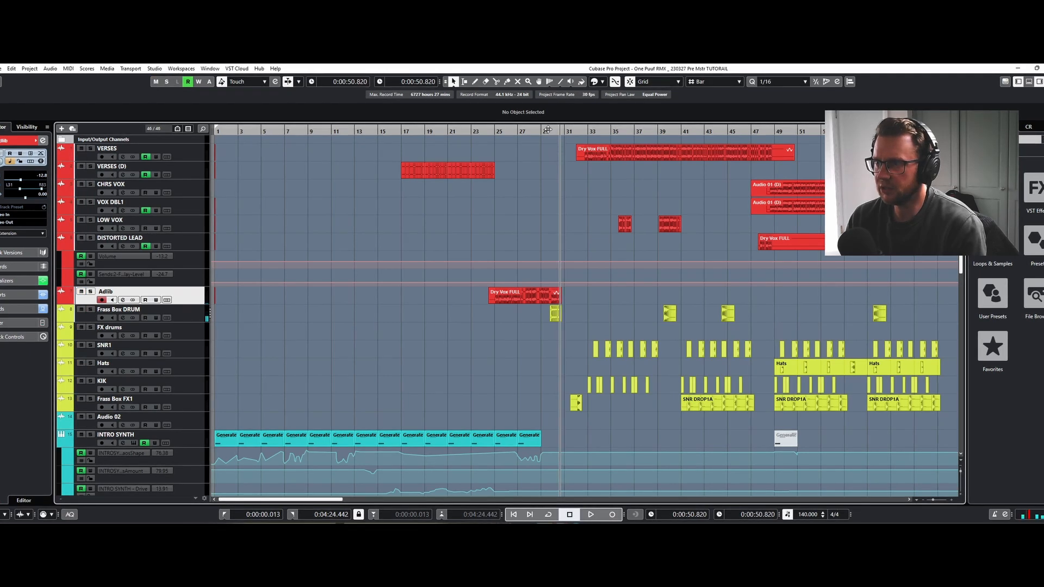
# Solo the Frass Box FX1 track, play its clip around bar 32, then stop and clear the solo.
pyautogui.scroll(-4, 572, 282)
pyautogui.click(576, 131)
pyautogui.click(90, 255)
pyautogui.press('space')
pyautogui.click(91, 254)
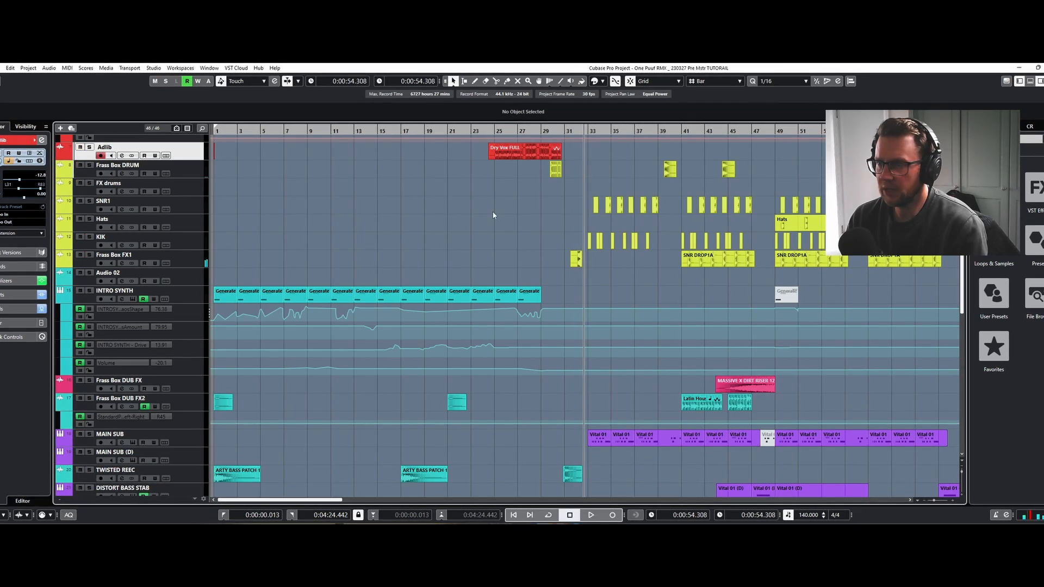
# Play the full mix from bar 31 into the drop with the later bars in view, then stop.
pyautogui.click(566, 132)
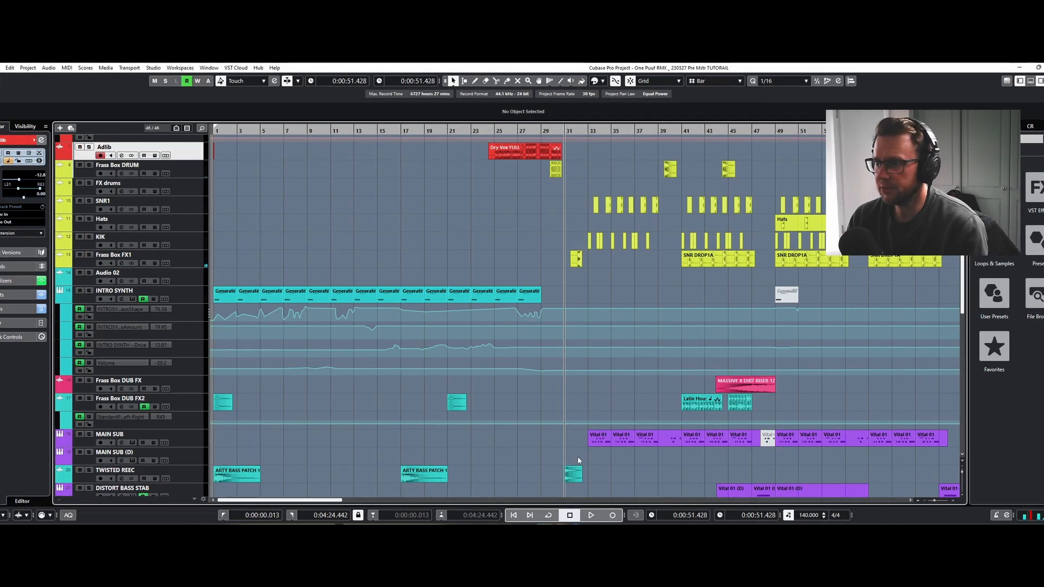
pyautogui.click(591, 515)
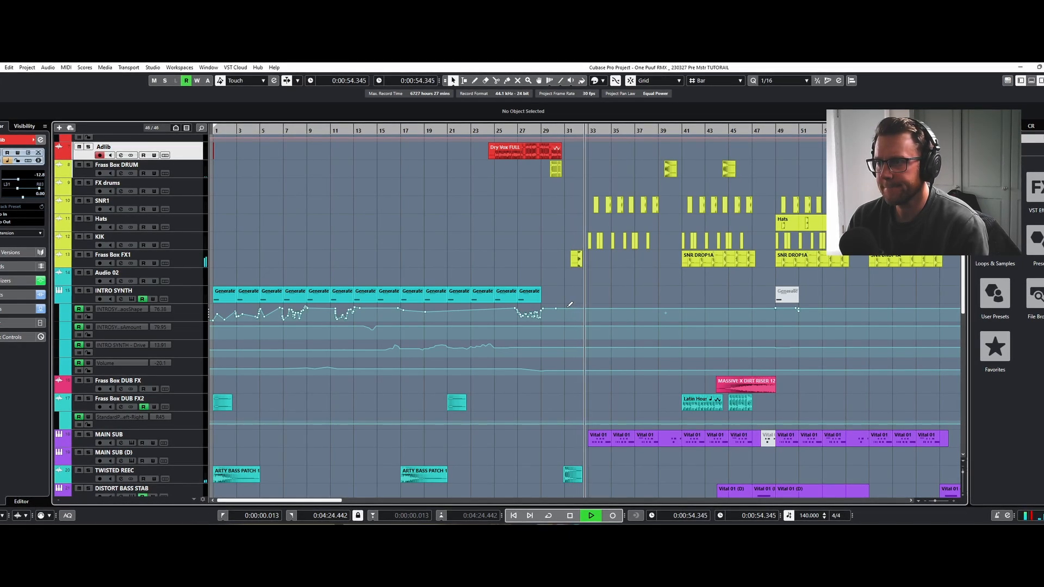
pyautogui.moveTo(317, 500); pyautogui.dragTo(337, 500)
pyautogui.press('space')
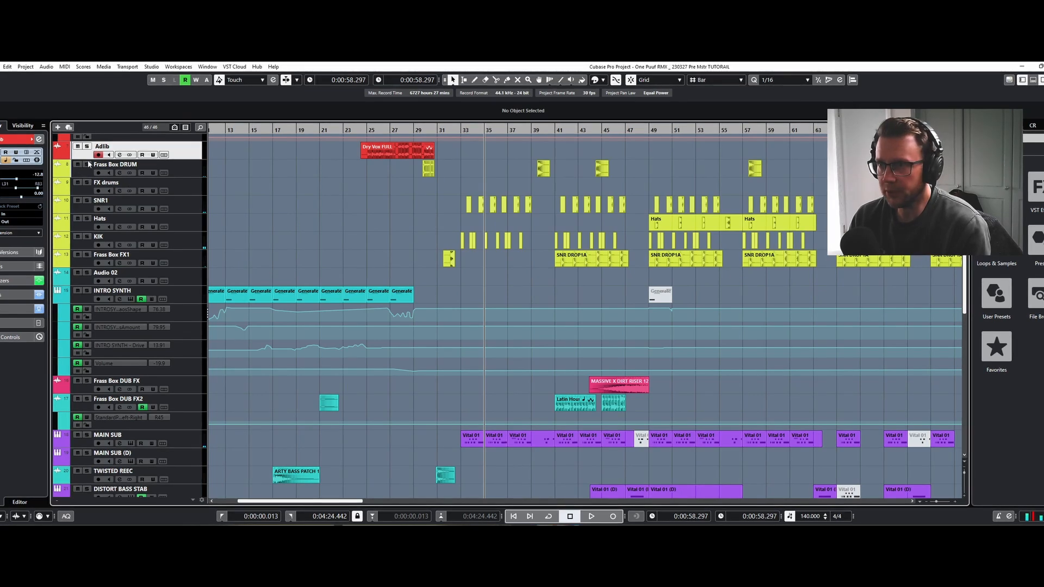
# Play the soloed SNR1, Hats and KIK tracks from bar 33, and bring the KIK channel settings fully into view.
pyautogui.click(459, 128)
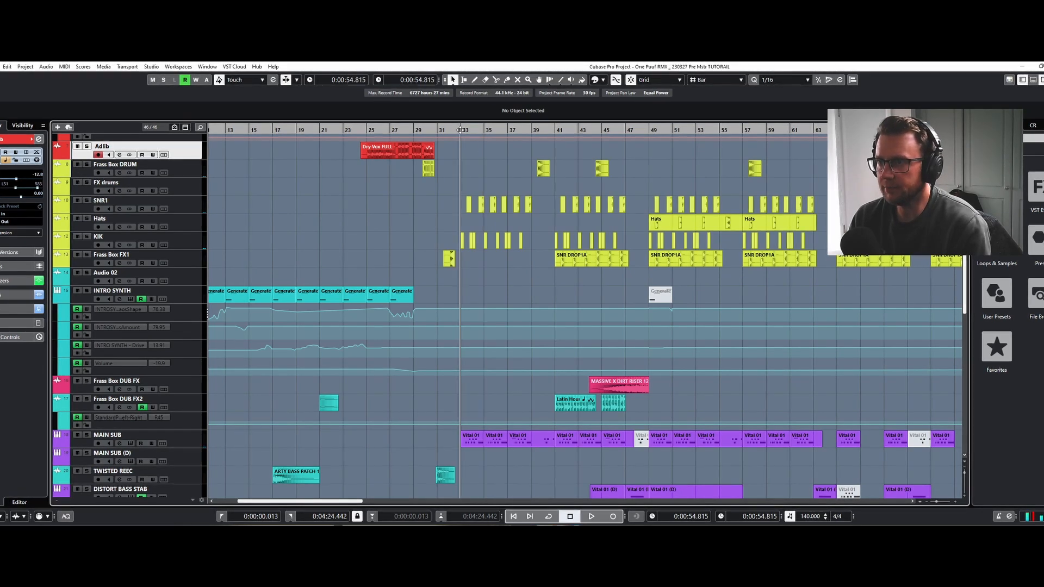
pyautogui.click(87, 236)
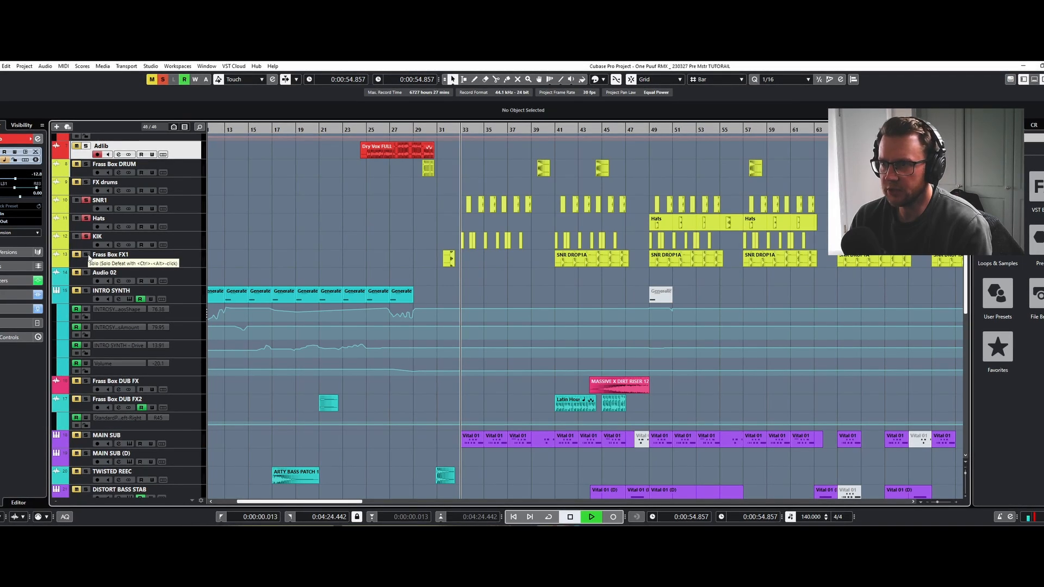
pyautogui.click(117, 245)
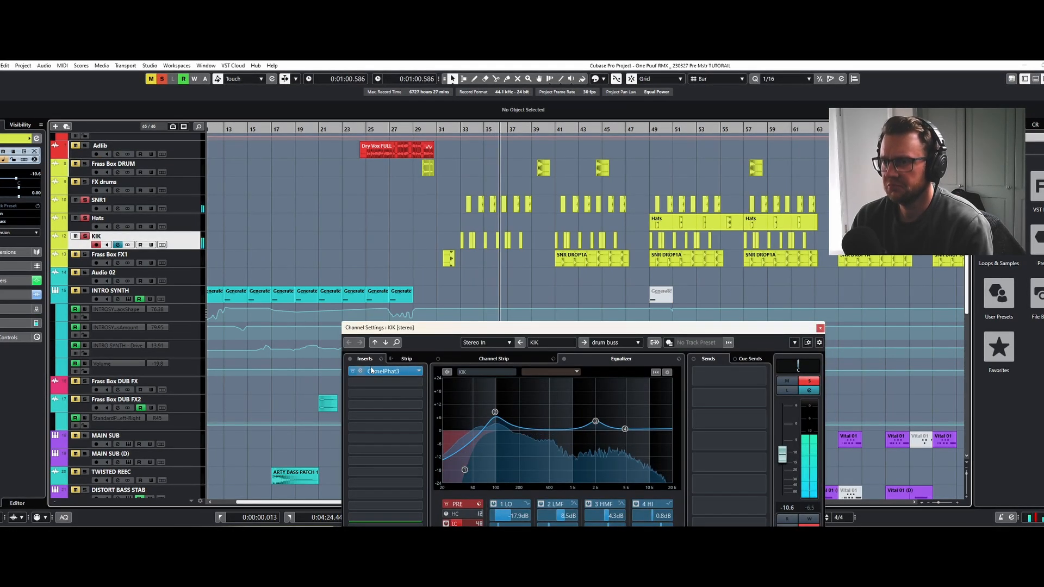
pyautogui.moveTo(403, 332); pyautogui.dragTo(390, 281)
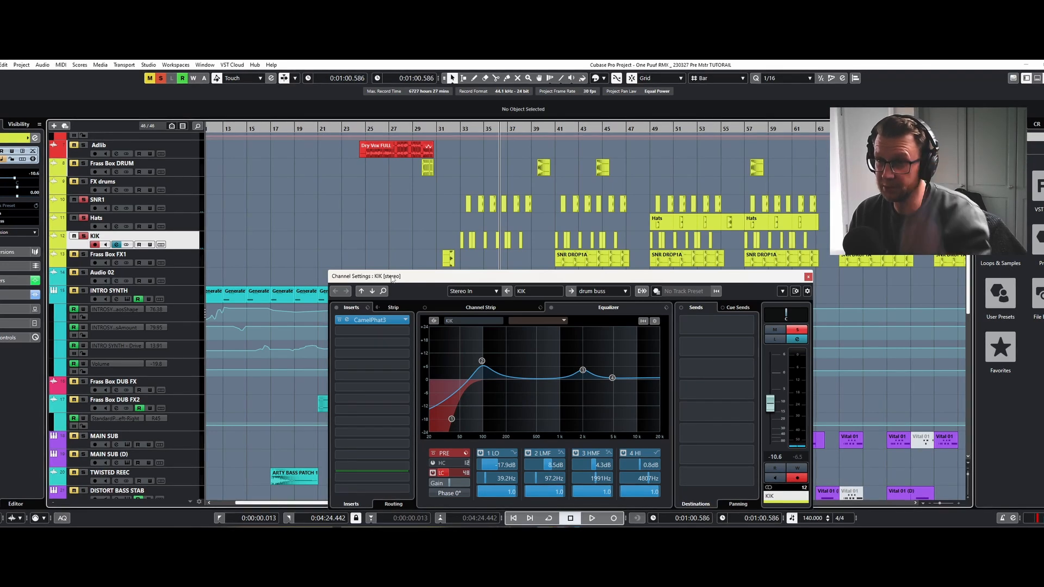
# View the CamelPhat3 insert, then play only KIK from bar 33 while bypassing and reactivating CamelPhat3, and stop.
pyautogui.click(350, 322)
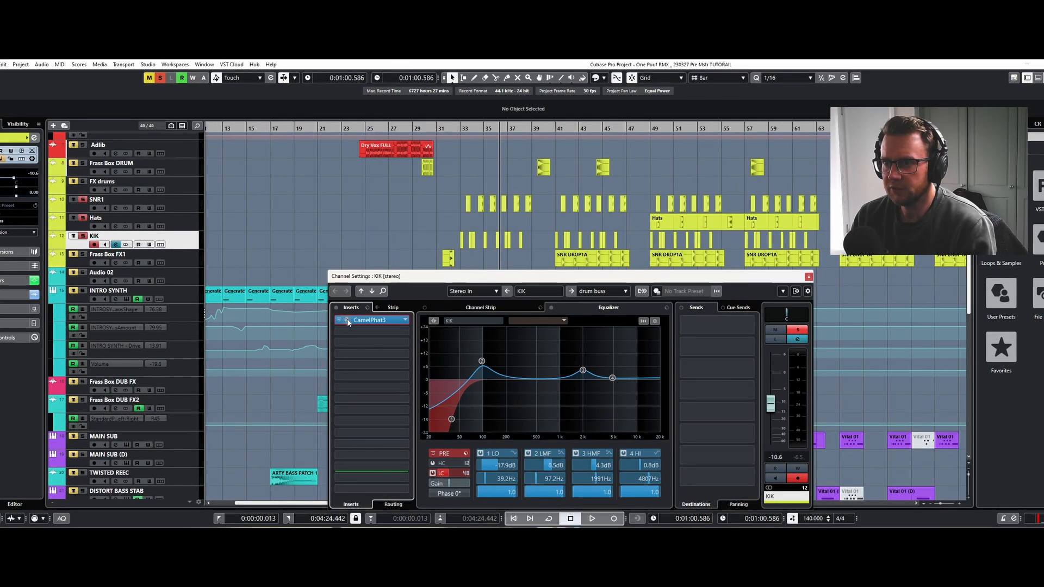
pyautogui.click(389, 149)
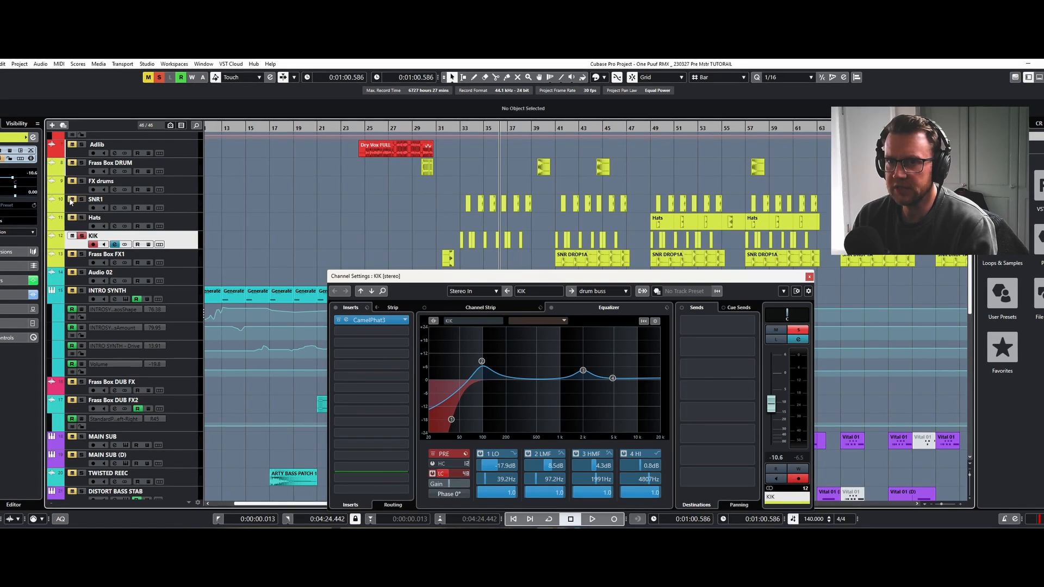
pyautogui.click(454, 131)
pyautogui.press('space')
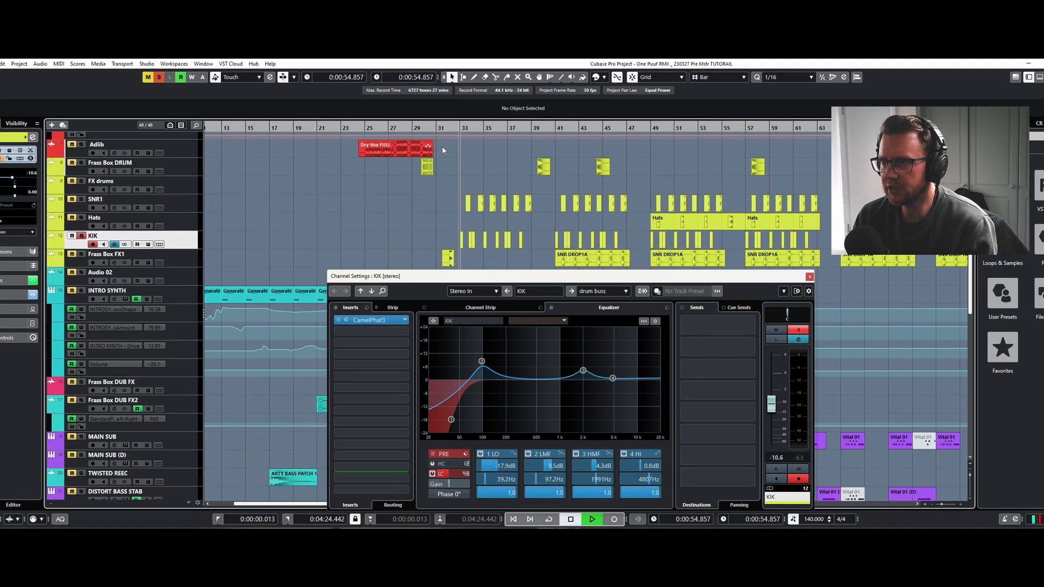
pyautogui.click(338, 321)
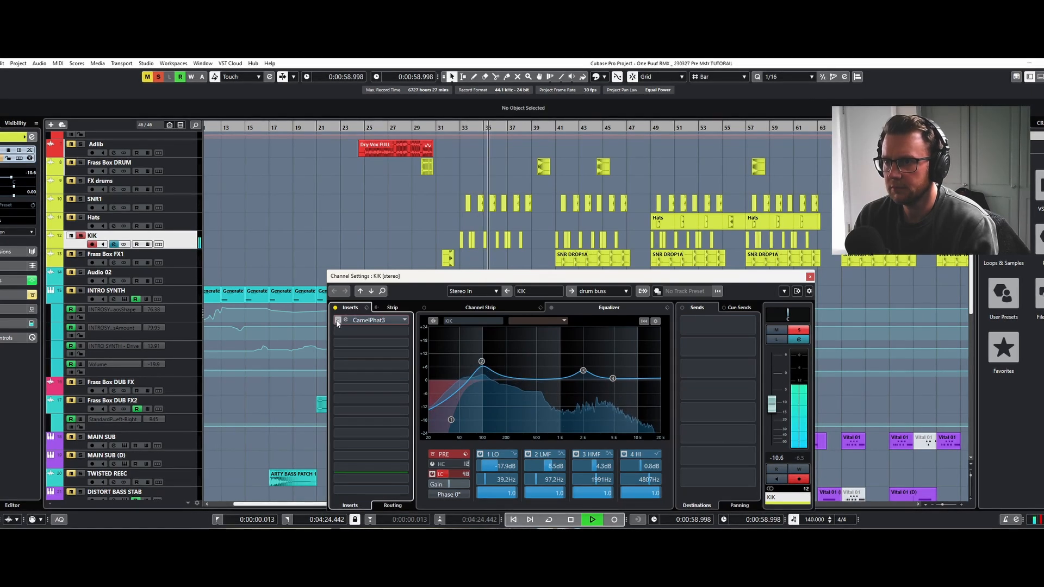
pyautogui.click(338, 321)
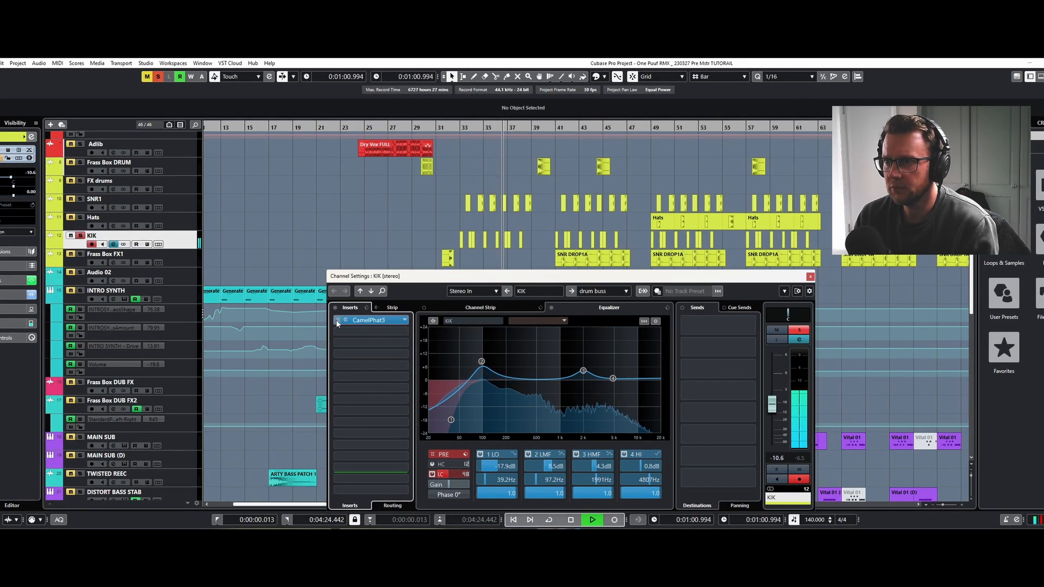
pyautogui.press('space')
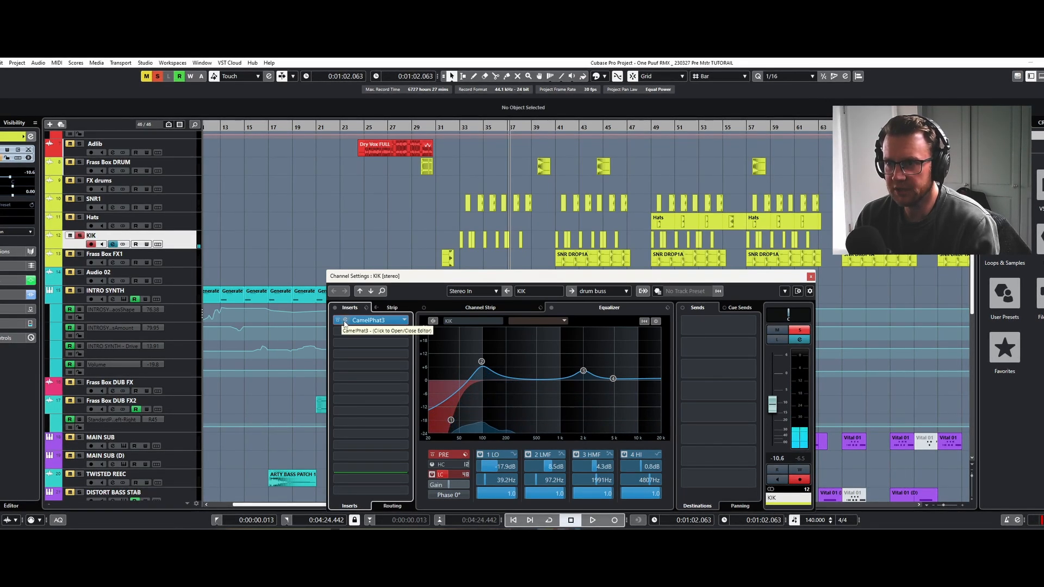
# Switch the solo from KIK to SNR1, play it from about bar 33 while viewing its channel settings, and stop.
pyautogui.click(810, 276)
pyautogui.click(79, 235)
pyautogui.click(78, 198)
pyautogui.click(465, 127)
pyautogui.press('space')
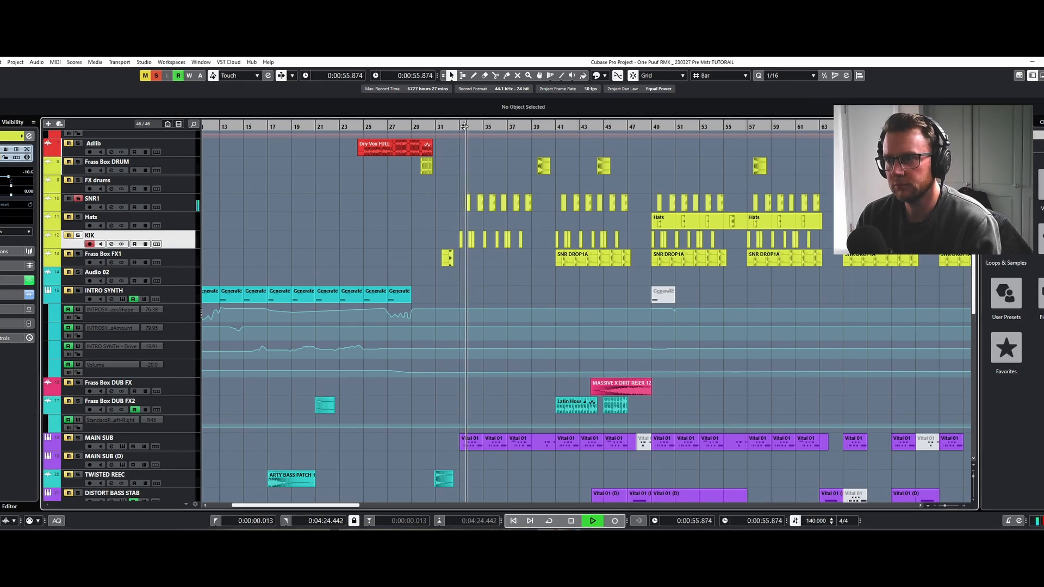
pyautogui.click(112, 207)
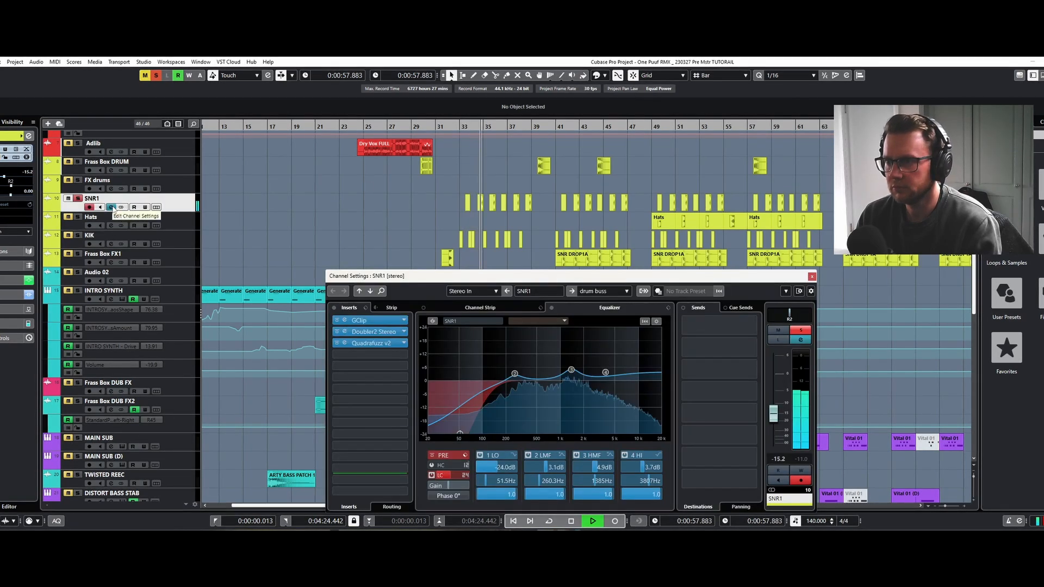
pyautogui.click(812, 277)
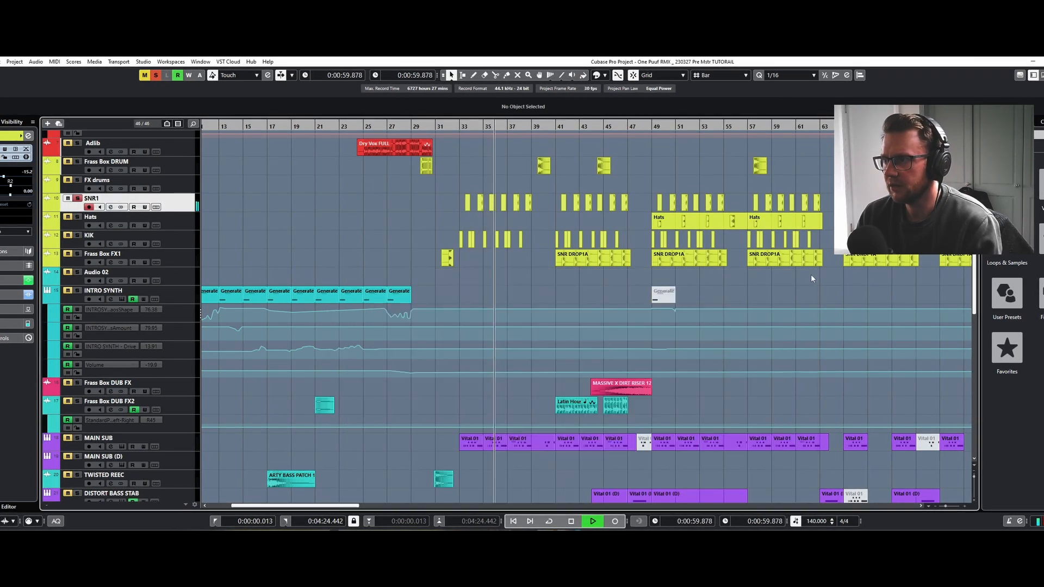
pyautogui.press('space')
# Return the playhead to bar 33 and open the SNR1 channel's Doubler2 Stereo insert beside the channel settings.
pyautogui.moveTo(459, 125)
pyautogui.mouseDown()
pyautogui.moveTo(463, 153)
pyautogui.moveTo(463, 122)
pyautogui.mouseUp()
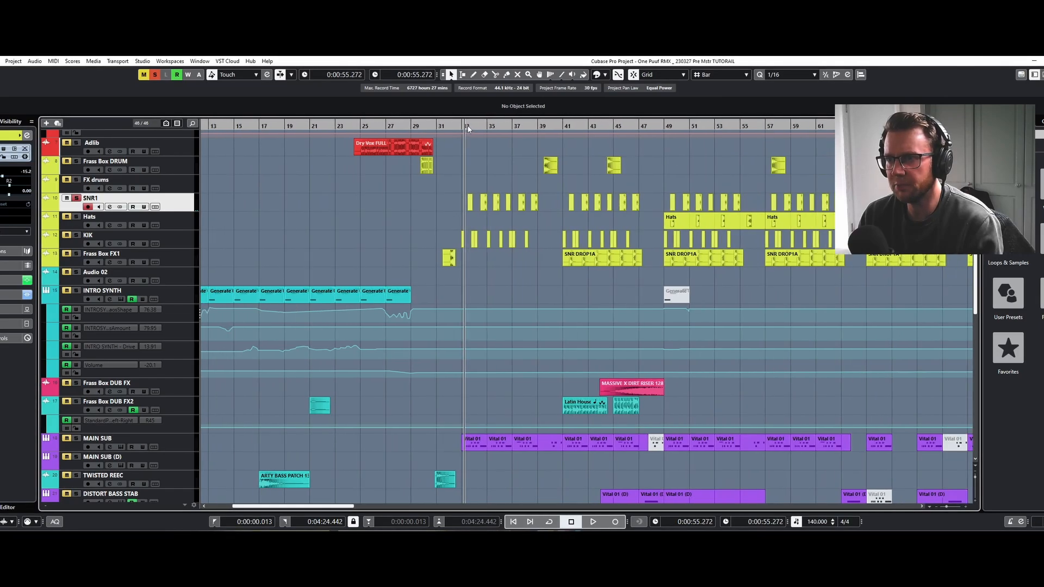
pyautogui.click(110, 206)
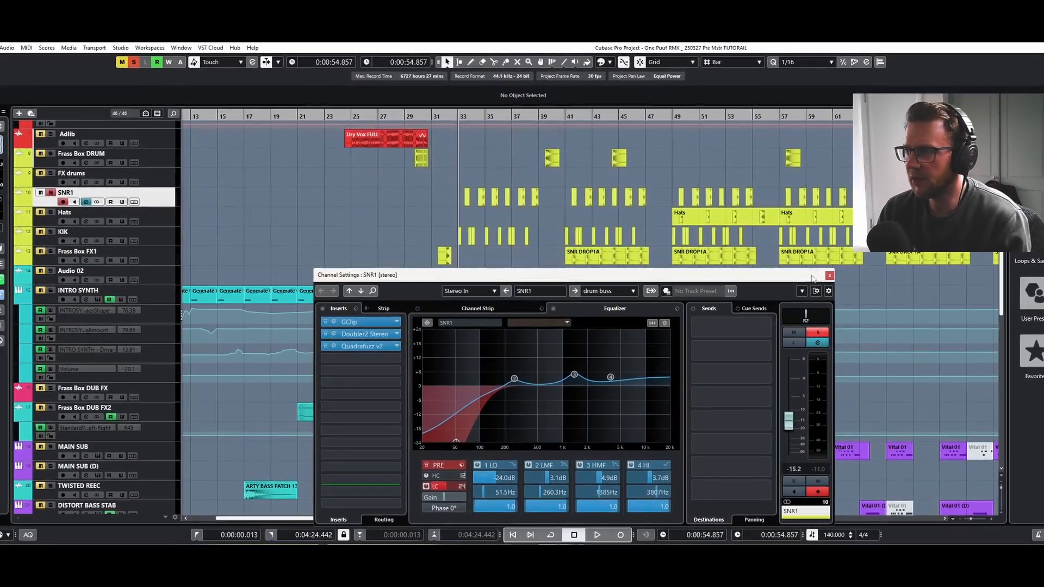
pyautogui.click(329, 335)
pyautogui.moveTo(503, 227); pyautogui.dragTo(120, 113)
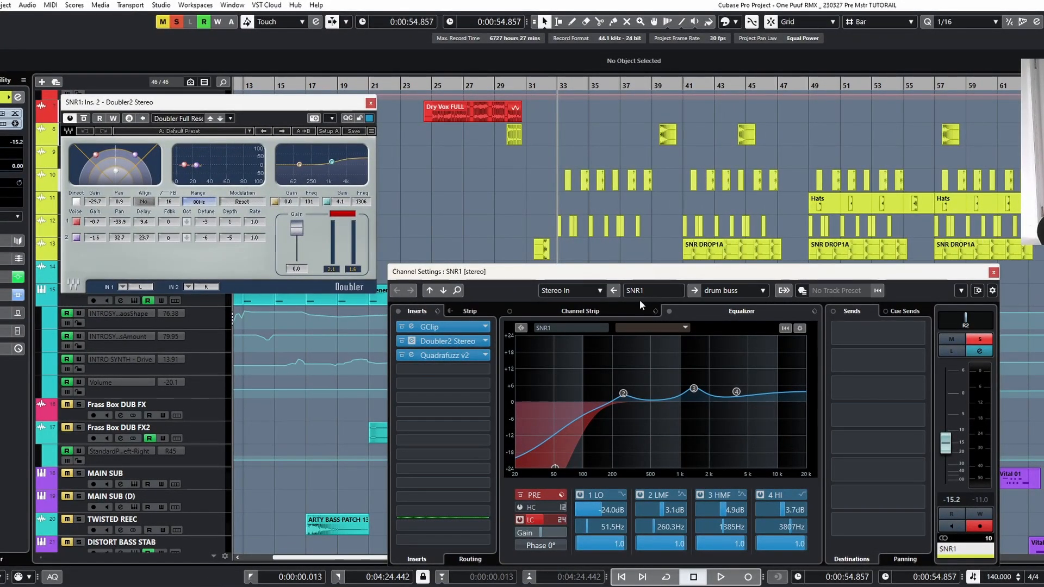
# Compare the soloed SNR1 from bar 33 with Doubler2 Stereo active and bypassed, leaving the insert active.
pyautogui.press('space')
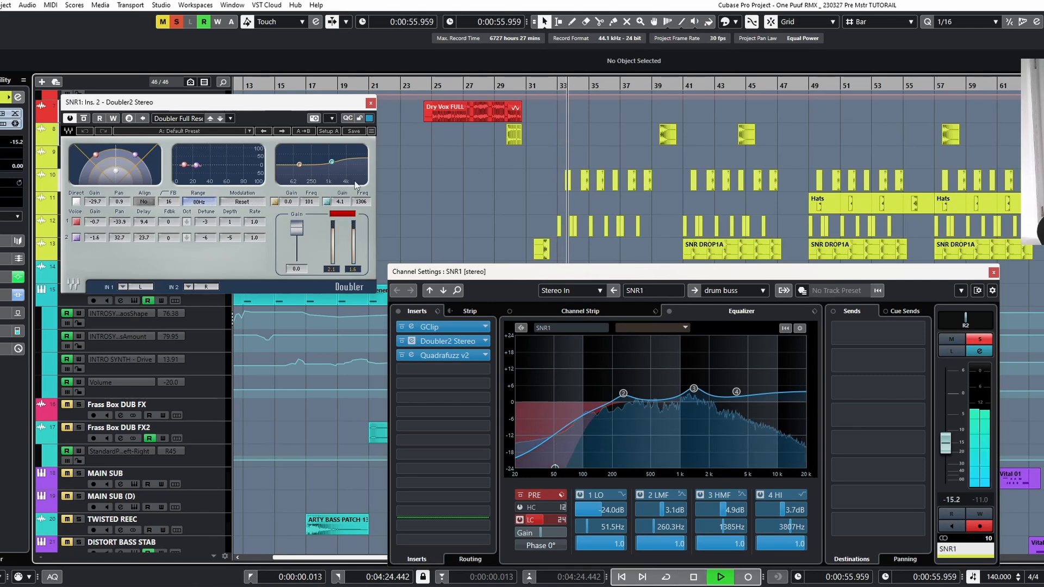
pyautogui.click(83, 118)
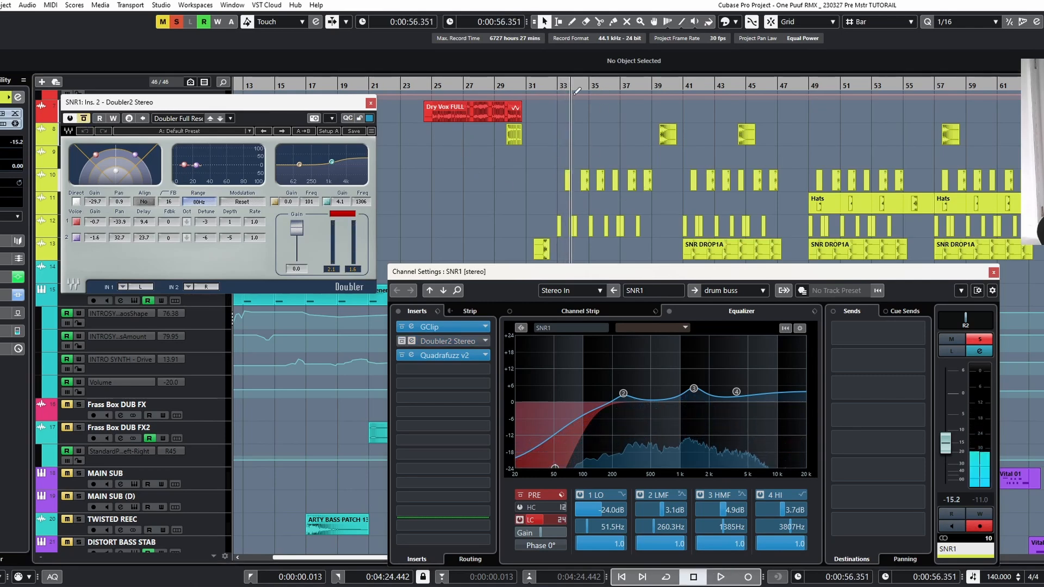
pyautogui.click(557, 86)
pyautogui.press('space')
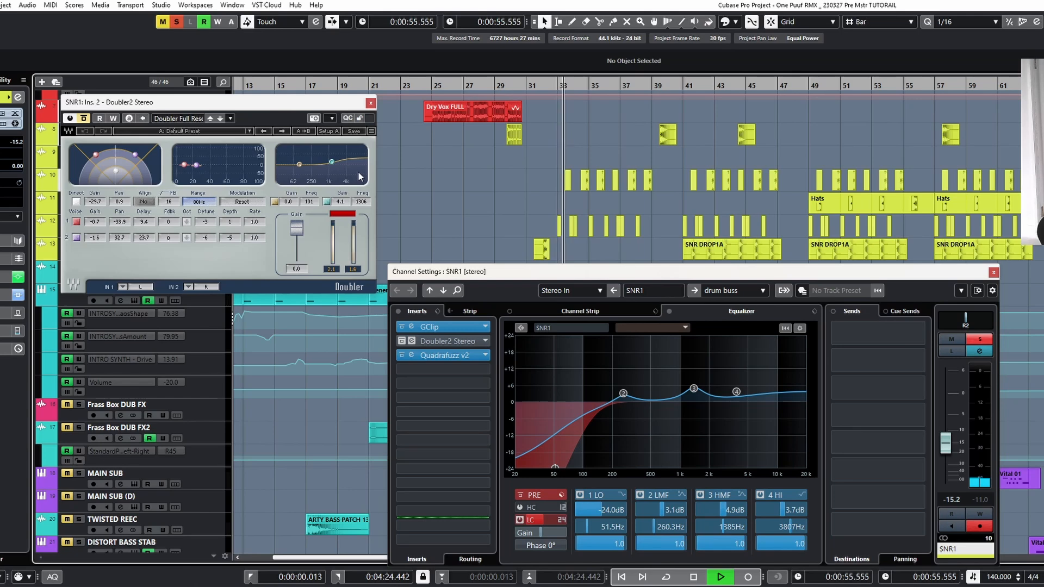
pyautogui.press('space')
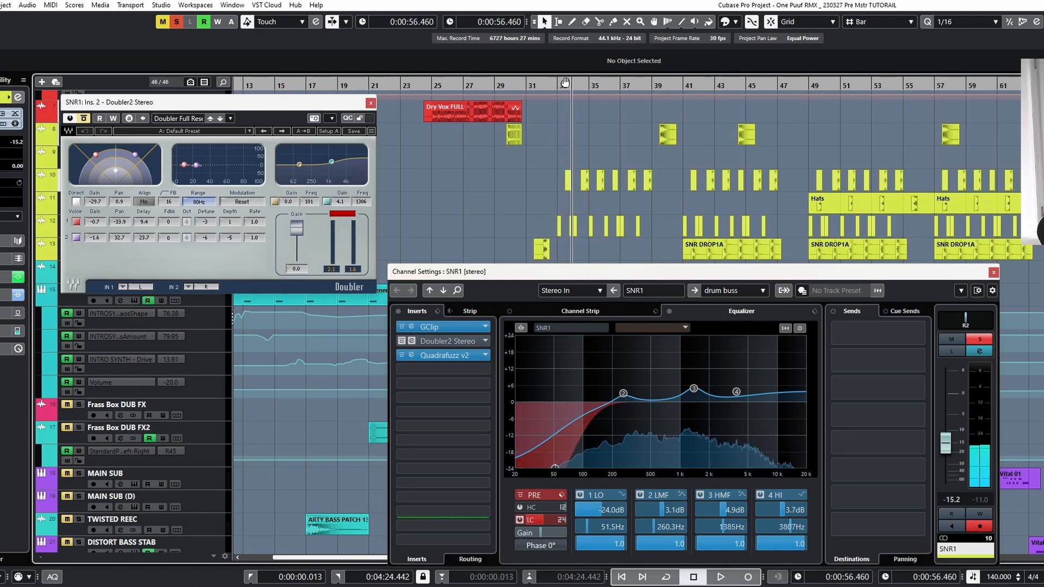
pyautogui.click(568, 83)
pyautogui.press('space')
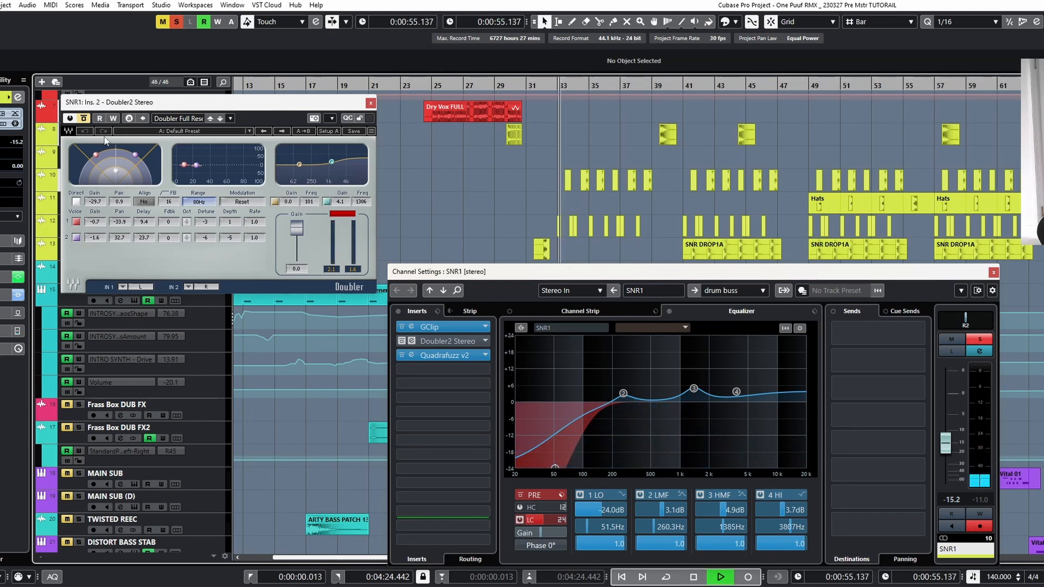
pyautogui.press('space')
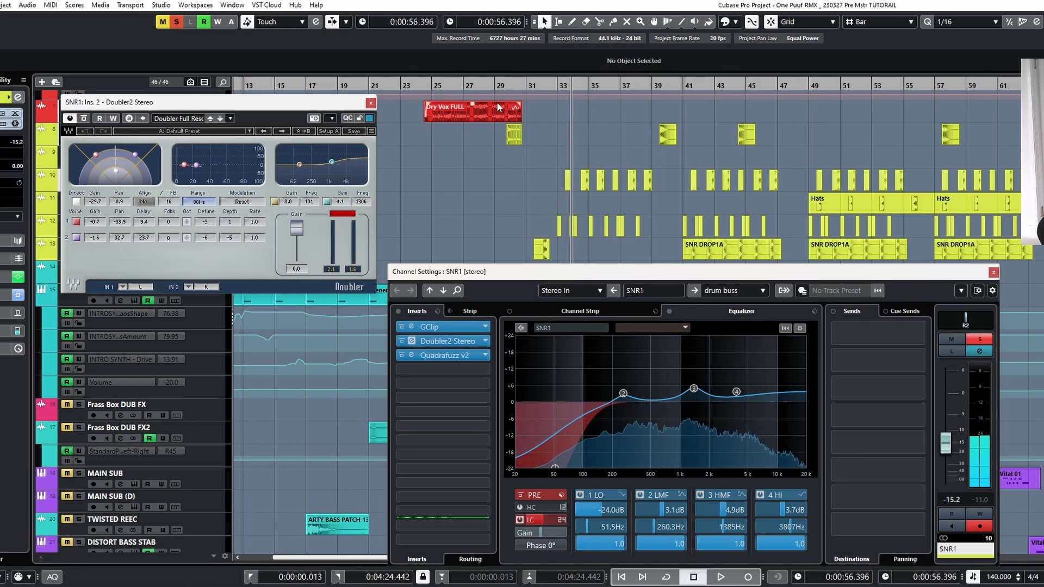
# Play the soloed SNR1 from about bar 33 with Doubler2 Stereo active, stop, and close the Doubler2 Stereo window.
pyautogui.press('space')
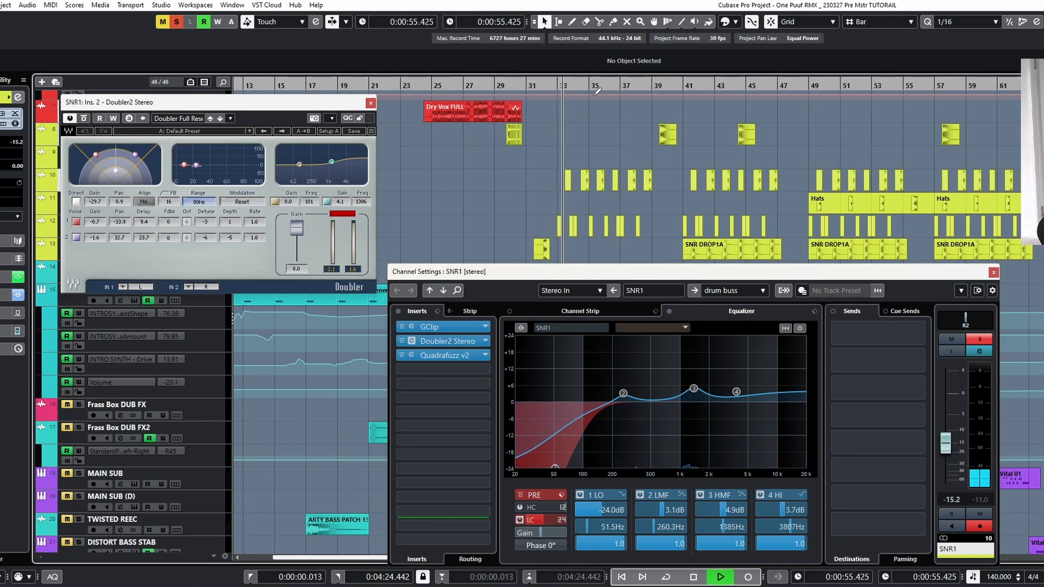
pyautogui.press('space')
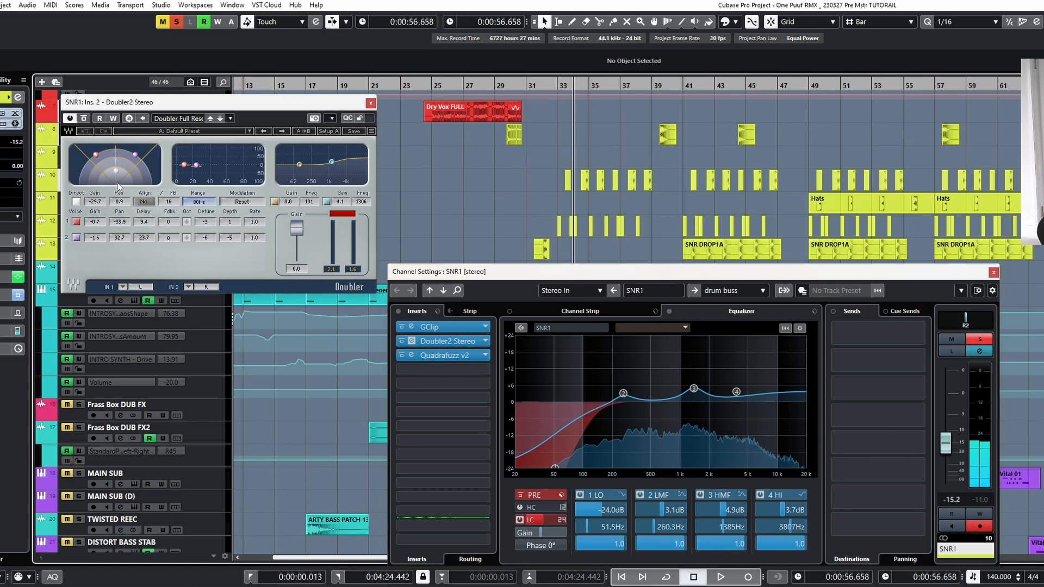
pyautogui.moveTo(91, 110); pyautogui.dragTo(238, 281)
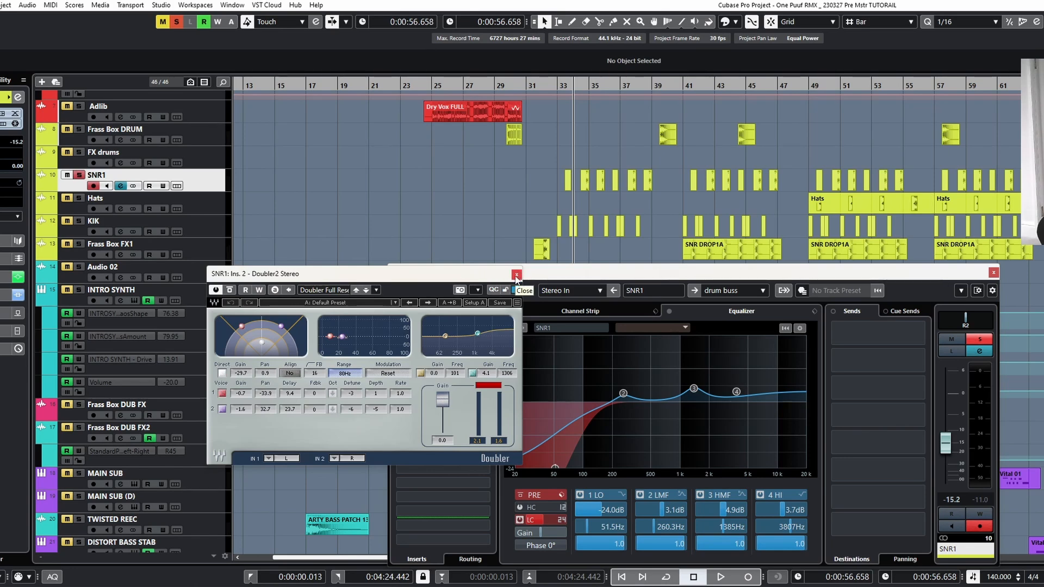
pyautogui.click(517, 275)
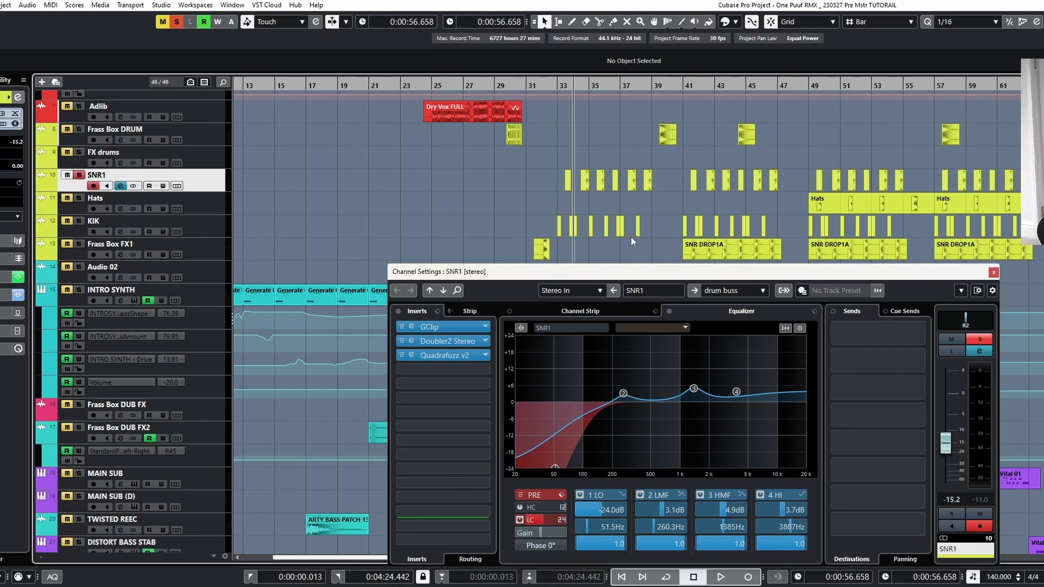
# Open the SNR1 channel's GClip insert, play the soloed snare from bar 33 with it active, and stop.
pyautogui.click(413, 326)
pyautogui.click(557, 86)
pyautogui.press('space')
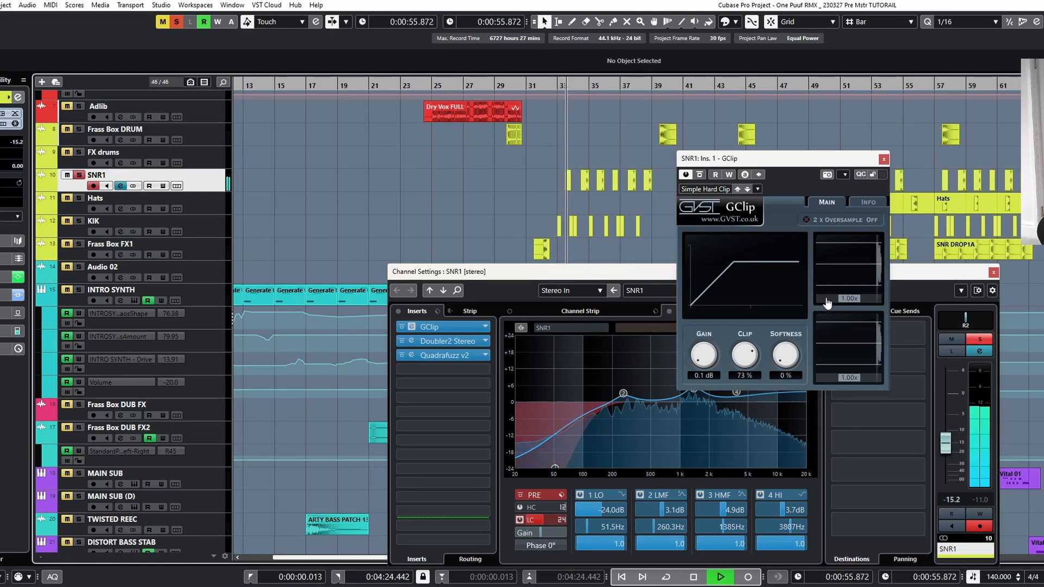
pyautogui.press('space')
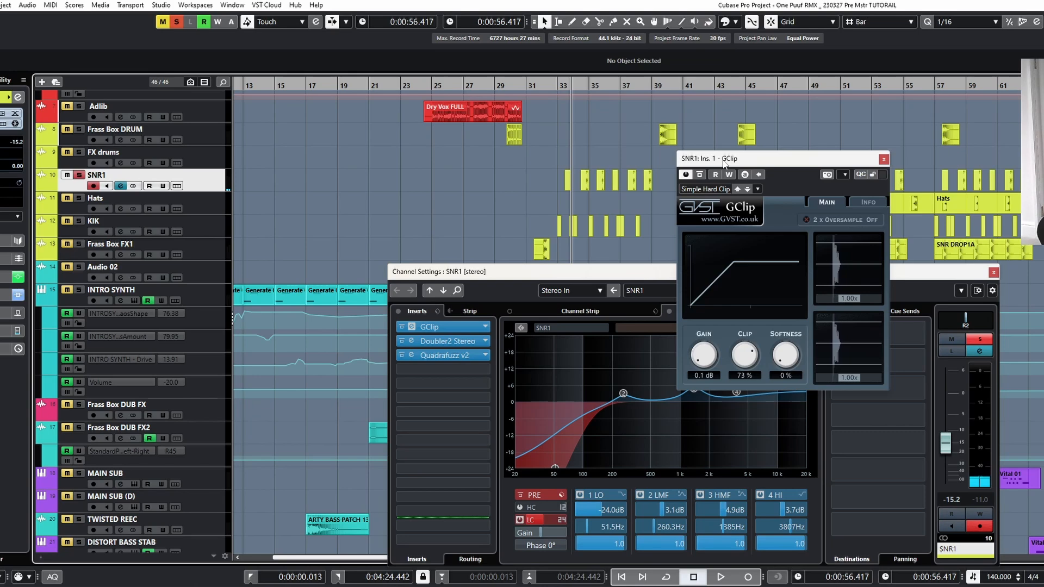
# Resume playback of SNR1 while bypassing and reactivating GClip, stop, and close the GClip window.
pyautogui.press('space')
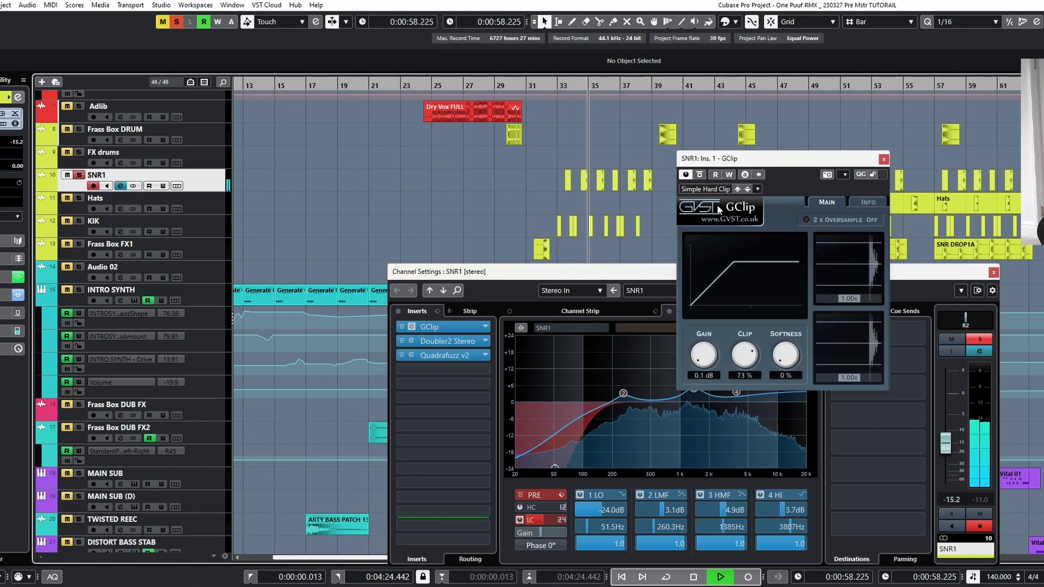
pyautogui.click(700, 175)
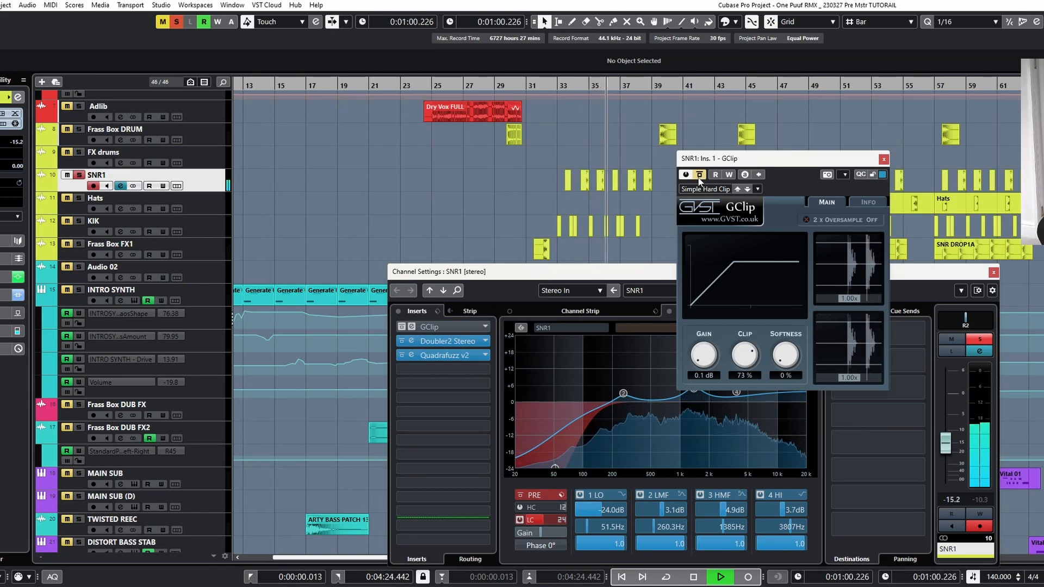
pyautogui.click(700, 178)
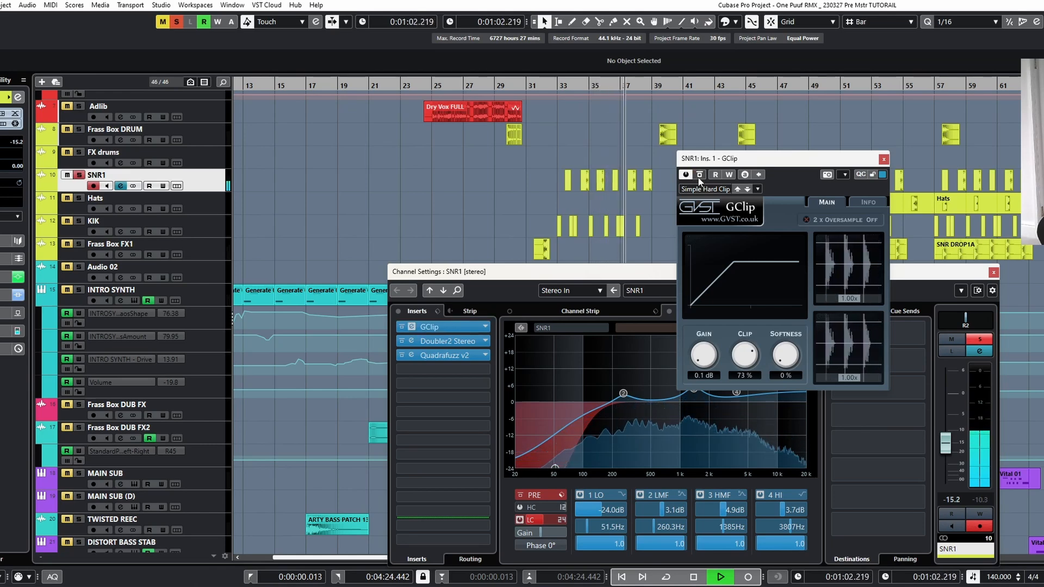
pyautogui.press('space')
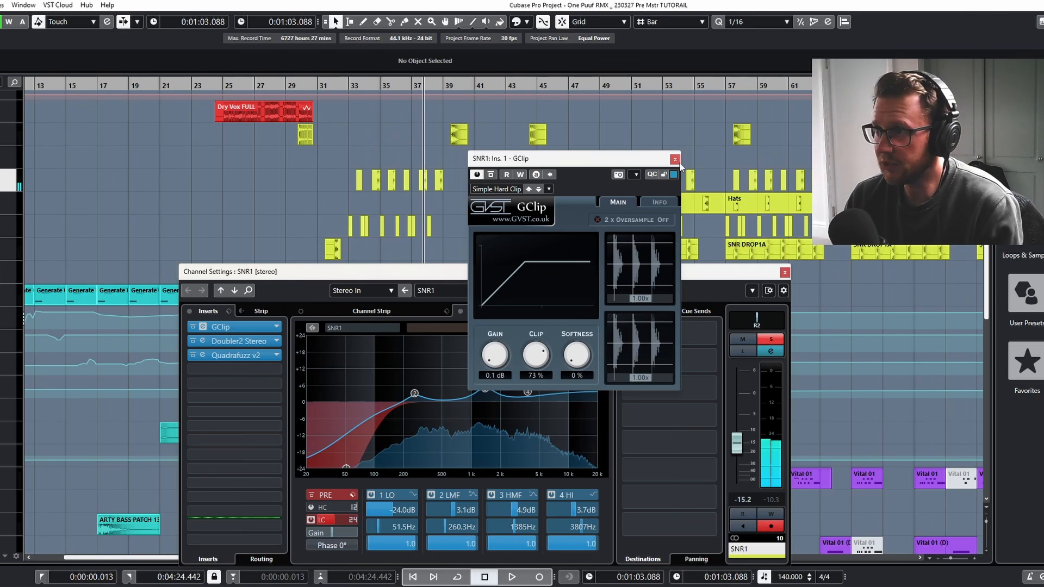
pyautogui.click(820, 159)
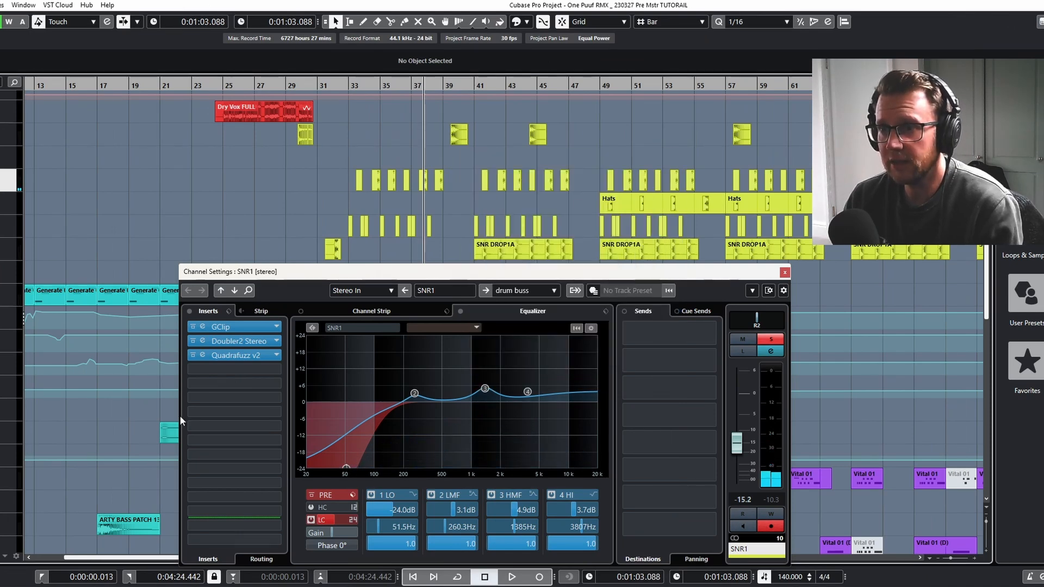
# Open the SNR1 channel's Quadrafuzz v2 insert, bypass it, and play the soloed snare from bar 33.
pyautogui.click(203, 356)
pyautogui.click(350, 86)
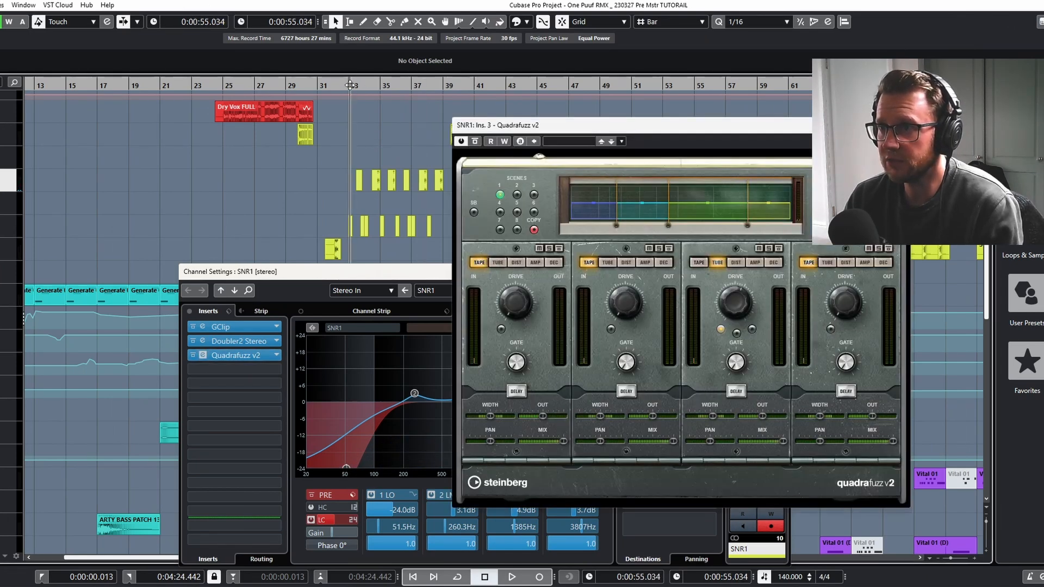
pyautogui.click(474, 142)
pyautogui.press('space')
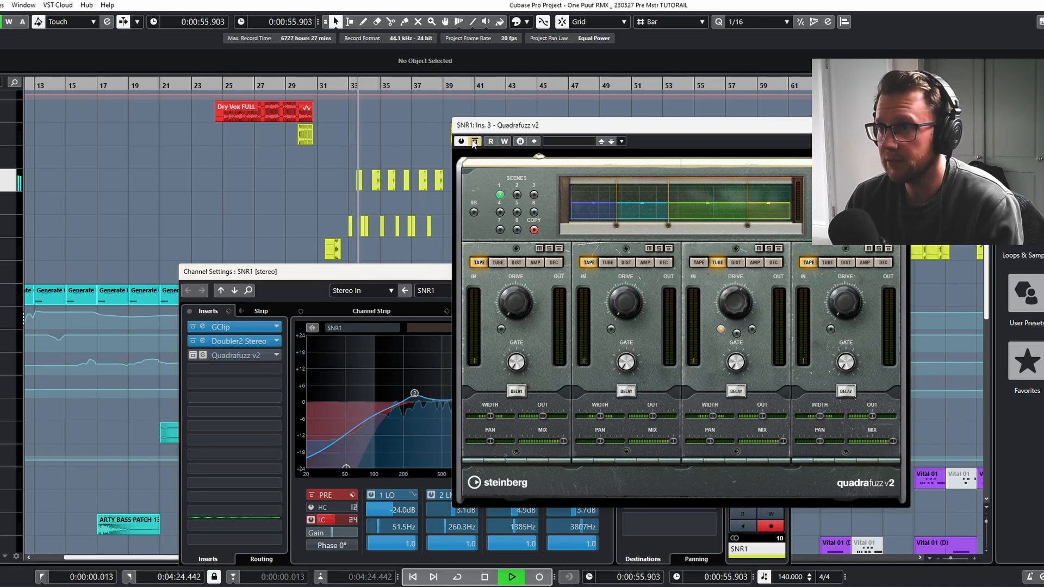
# Compare SNR1 with Quadrafuzz v2 active and bypassed, leave it active, stop, and close the insert and channel settings.
pyautogui.click(474, 142)
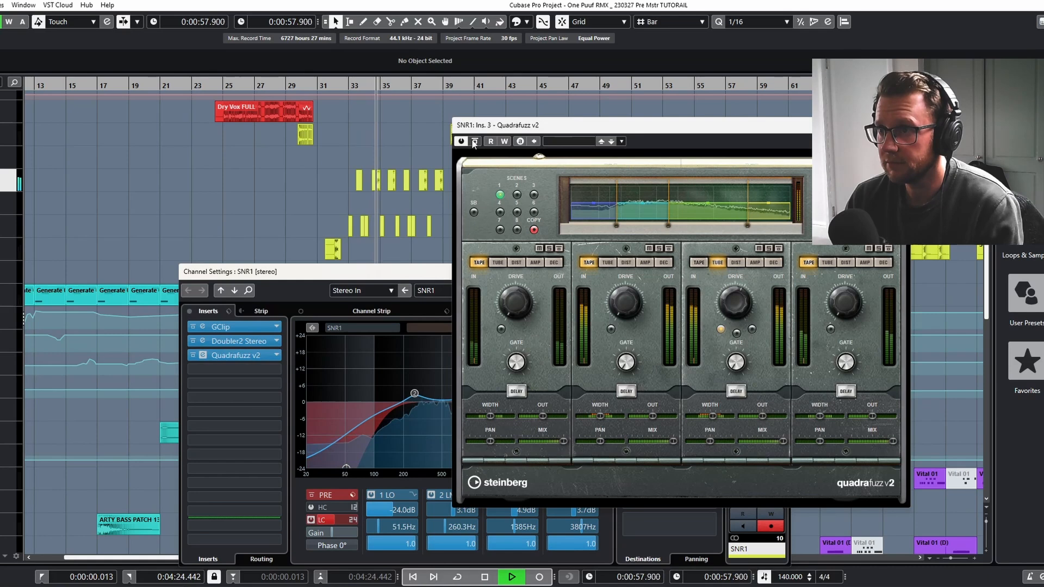
pyautogui.click(474, 142)
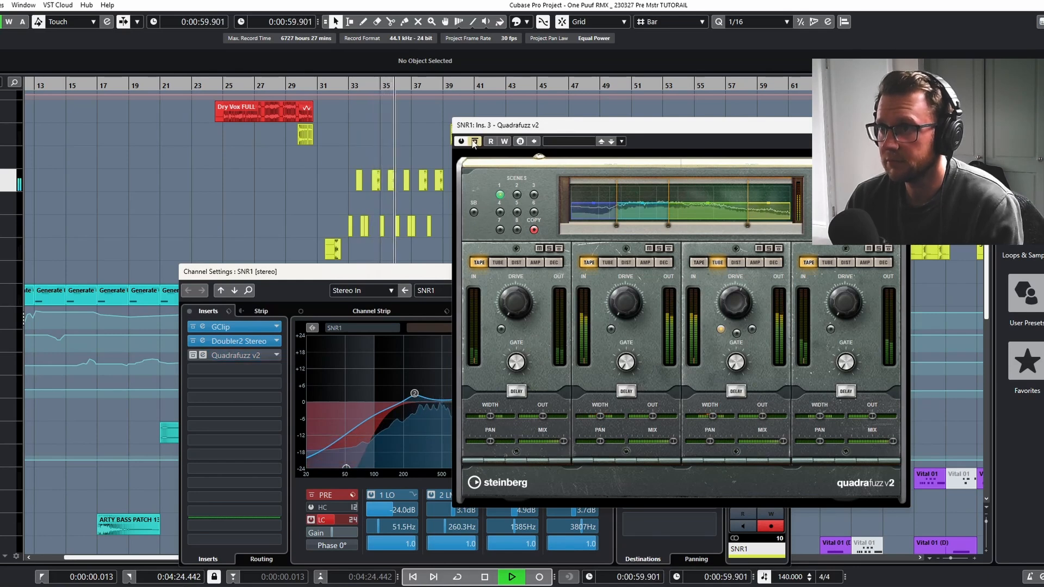
pyautogui.click(474, 142)
pyautogui.press('space')
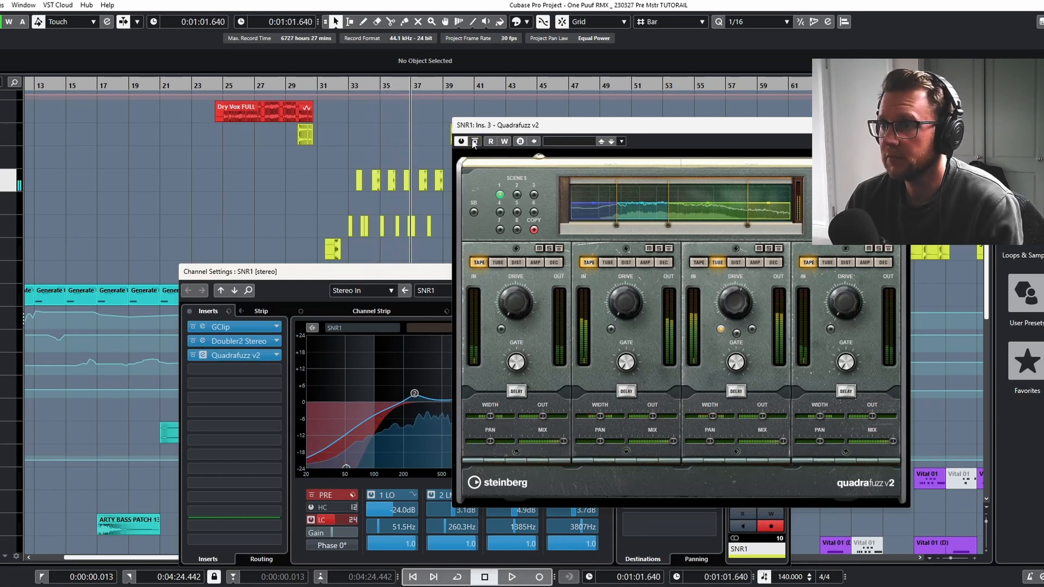
pyautogui.click(902, 125)
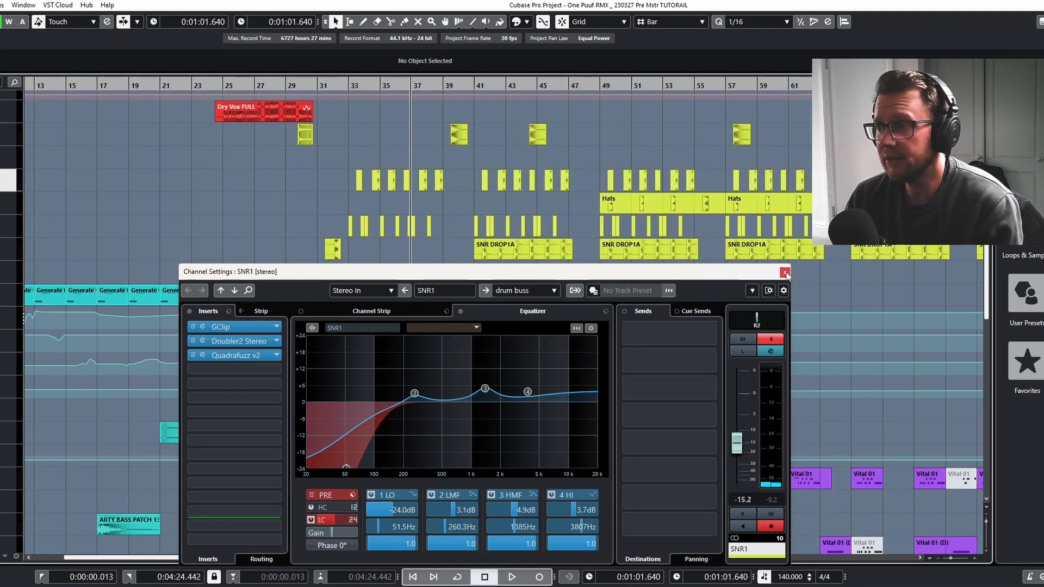
pyautogui.click(784, 272)
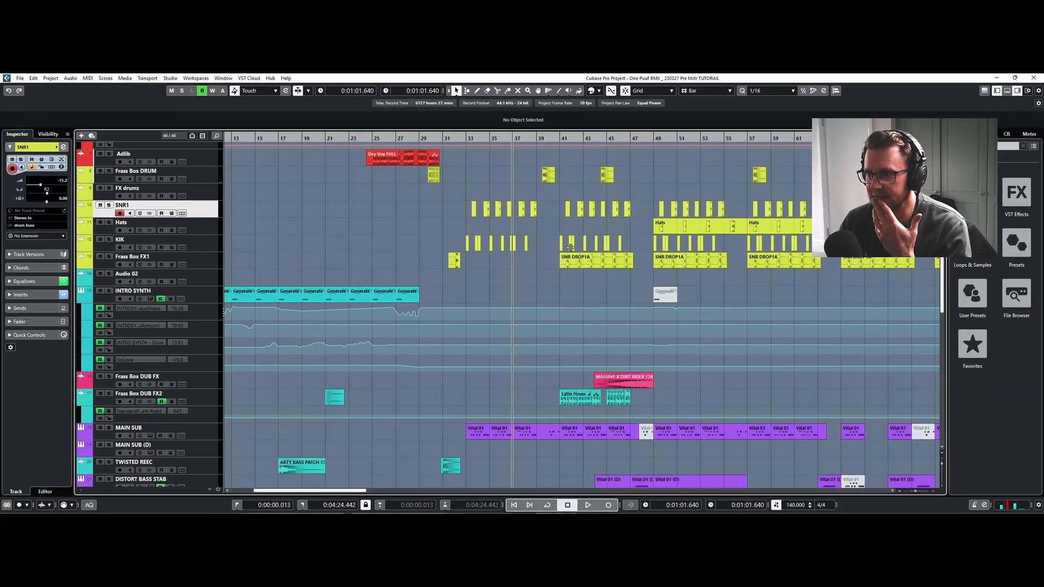
# Play the Frass Box DUB FX2 track soloed from bar 41, remove its solo to hear the full mix, and stop.
pyautogui.click(558, 139)
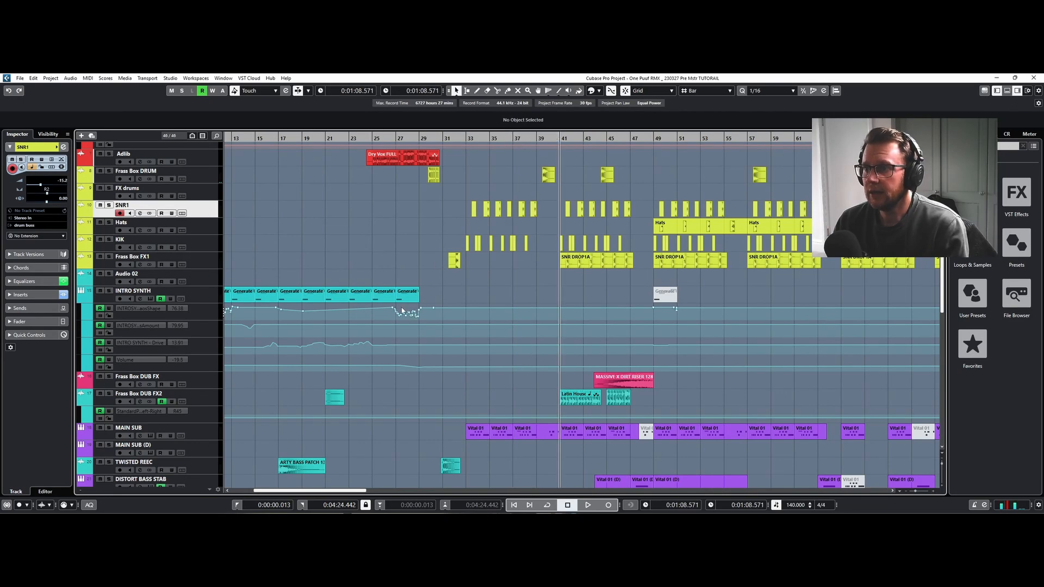
pyautogui.click(108, 394)
pyautogui.press('space')
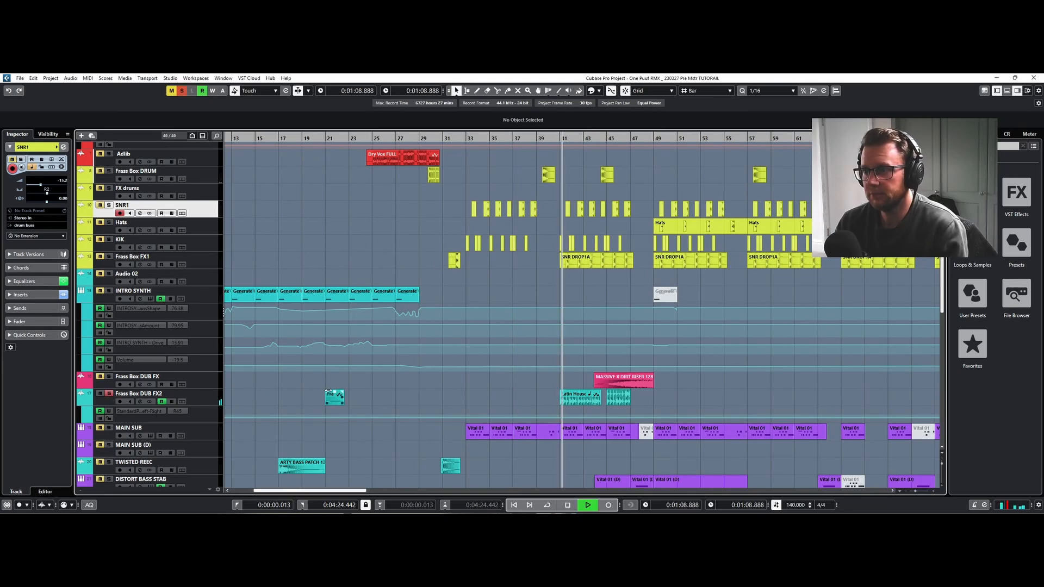
pyautogui.click(109, 395)
pyautogui.press('space')
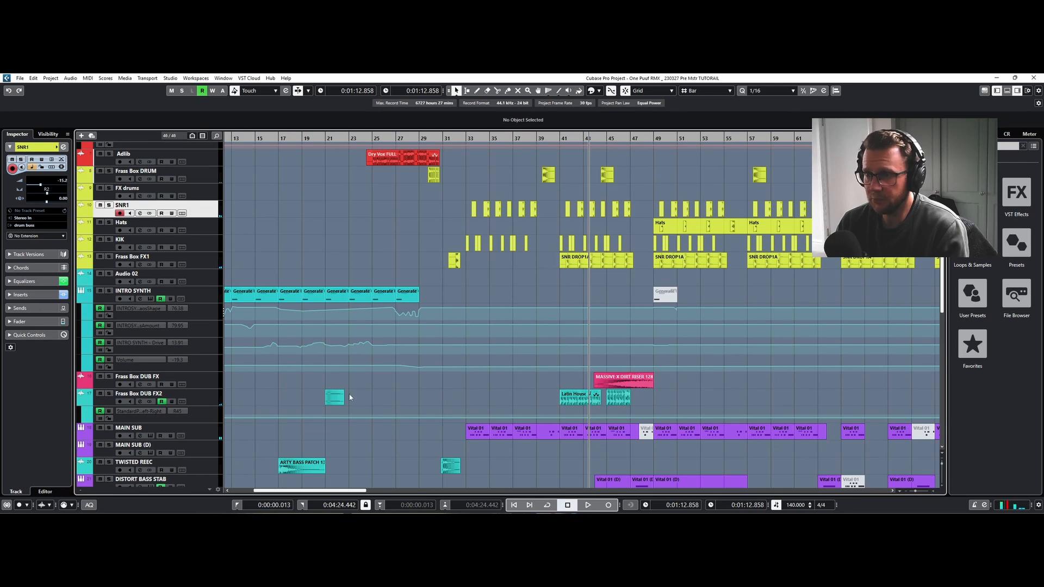
# View the Frass Box DUB FX2 channel settings and its Turnado insert, audition the soloed track, and close both windows.
pyautogui.click(140, 402)
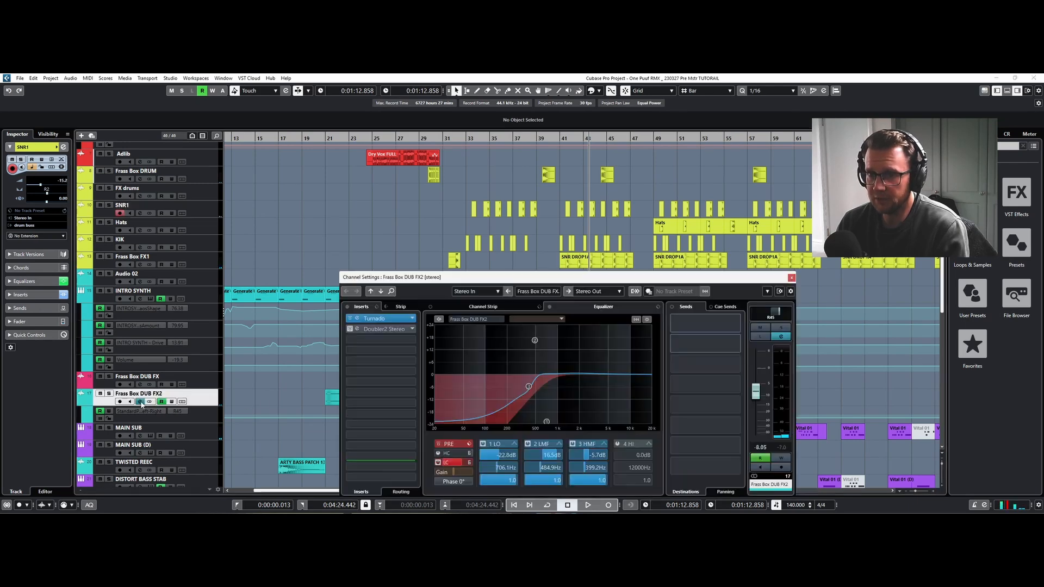
pyautogui.click(358, 320)
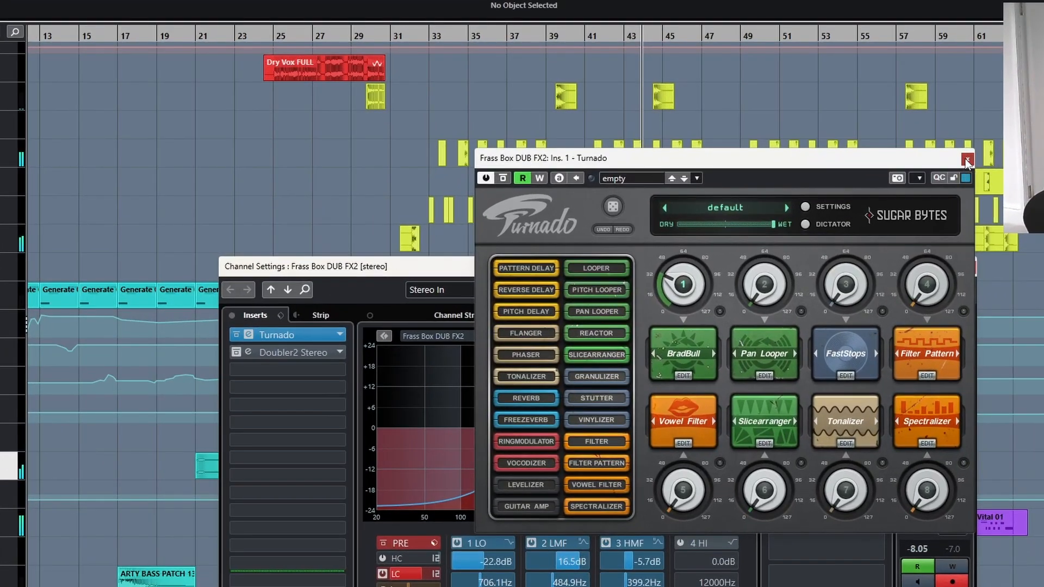
pyautogui.click(790, 213)
pyautogui.click(952, 351)
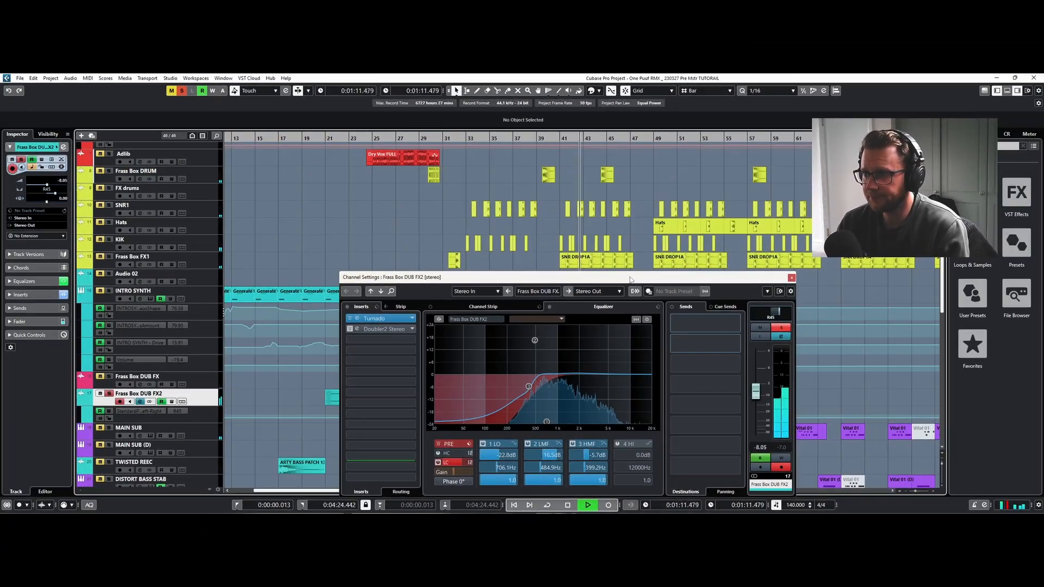
pyautogui.click(792, 278)
pyautogui.press('space')
# Remove the solo from Frass Box DUB FX2, audition the full mix from about bar 40, and stop.
pyautogui.click(548, 137)
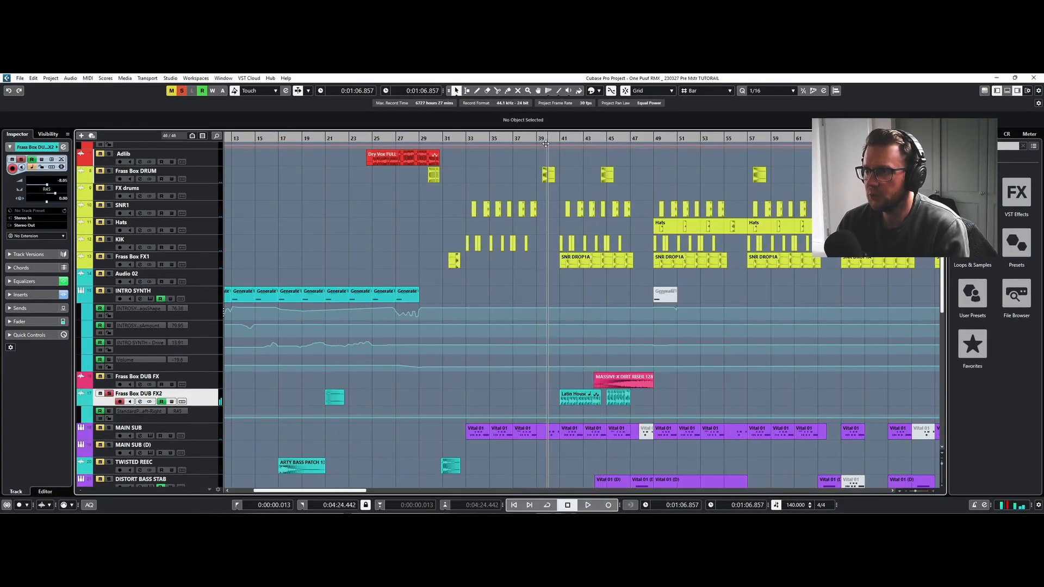
pyautogui.click(109, 393)
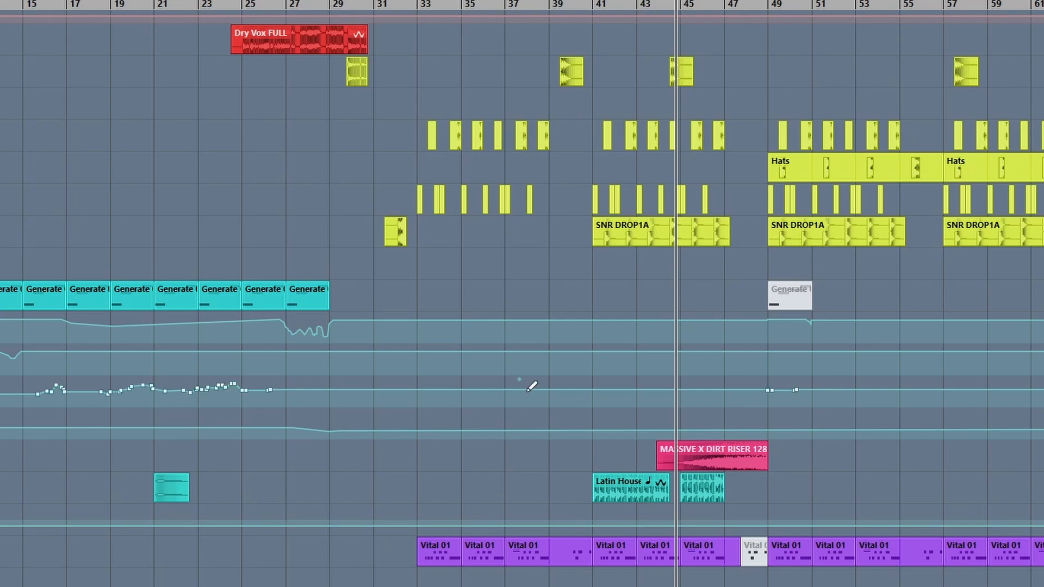
pyautogui.click(576, 4)
pyautogui.press('space')
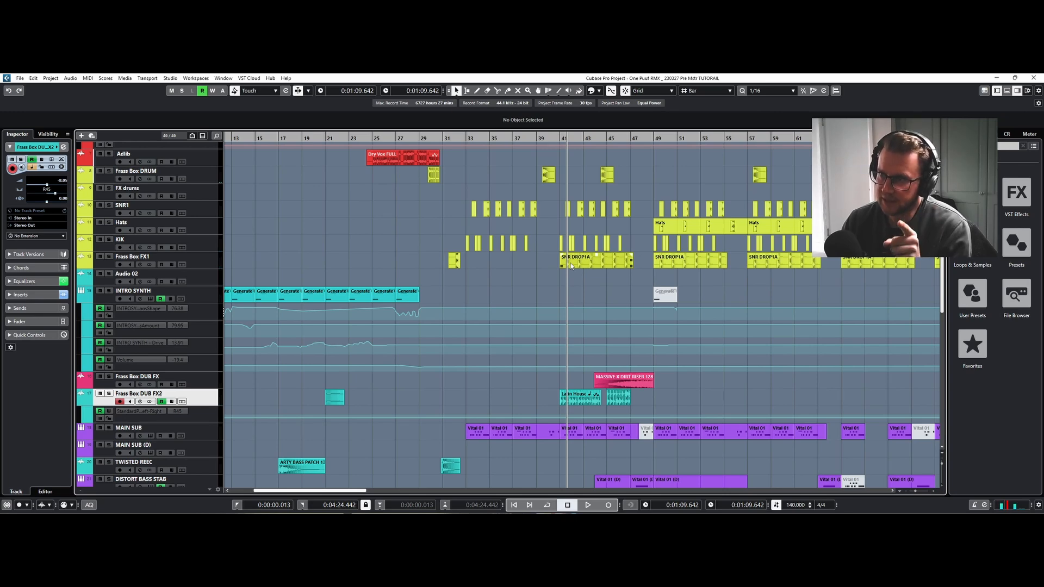
# Solo the Frass Box FX1 track, play its SNR DROP1A clip from bar 41, and stop.
pyautogui.click(109, 256)
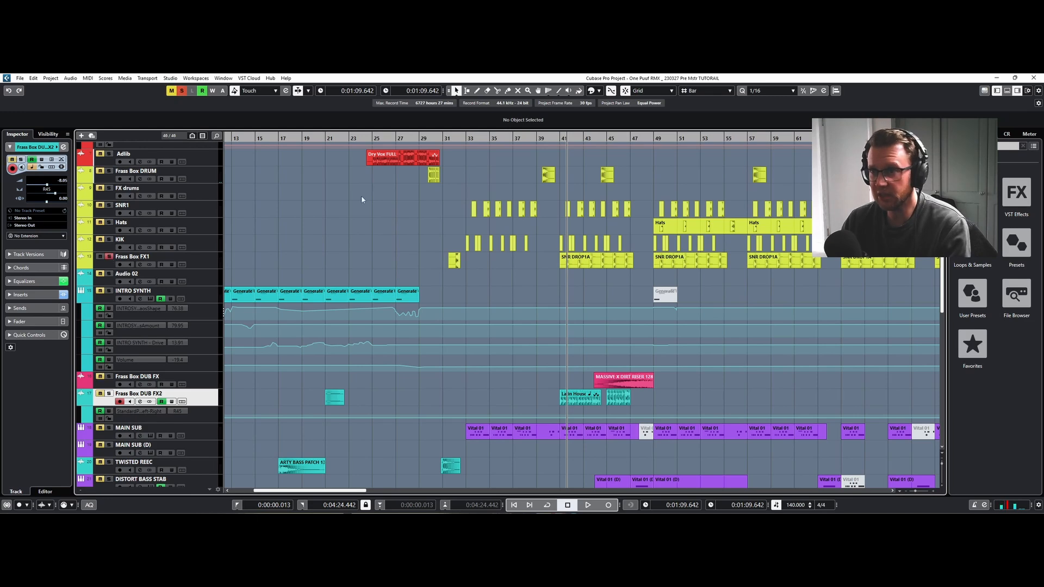
pyautogui.click(563, 139)
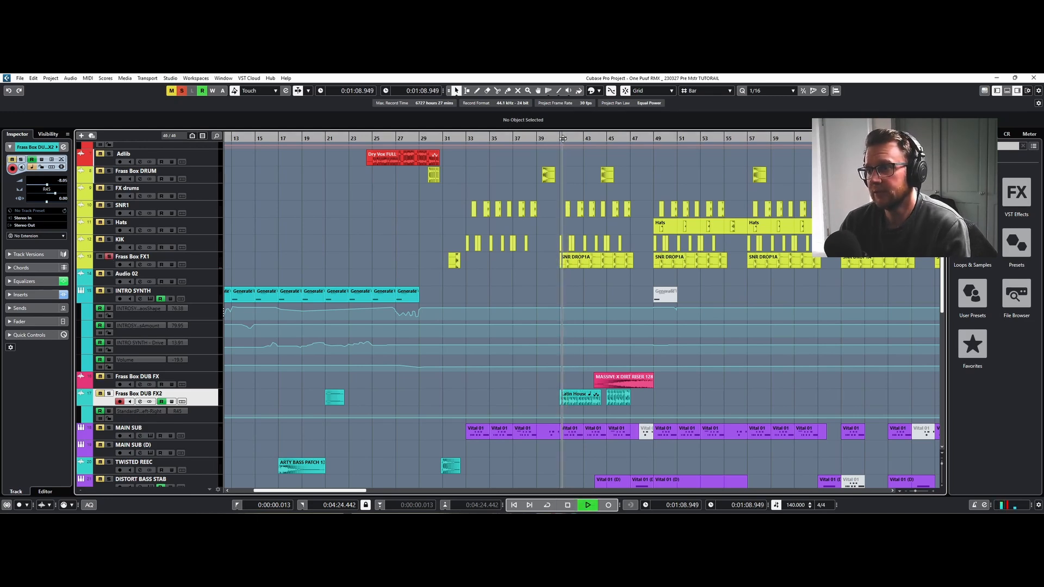
pyautogui.press('space')
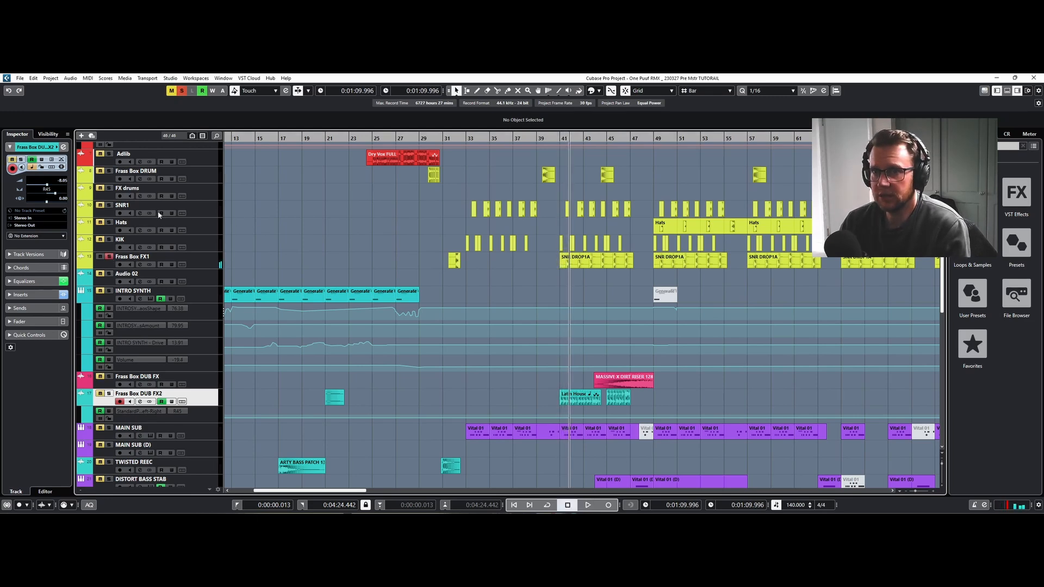
# Add SNR1 to the solo with Frass Box FX1, compare the snares from about bar 35 and from bar 41, and stop.
pyautogui.click(561, 138)
pyautogui.press('space')
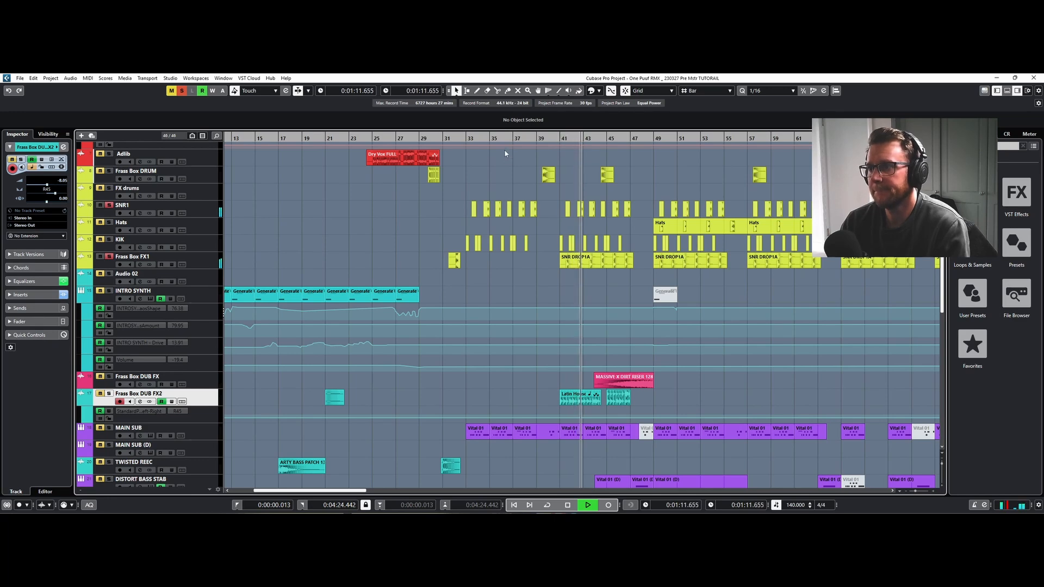
pyautogui.click(490, 138)
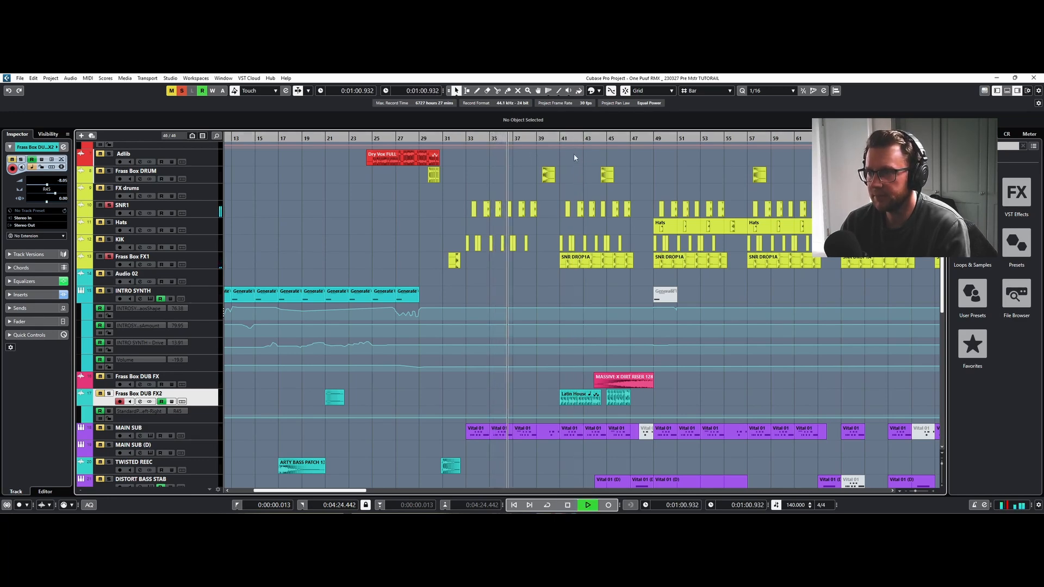
pyautogui.click(559, 138)
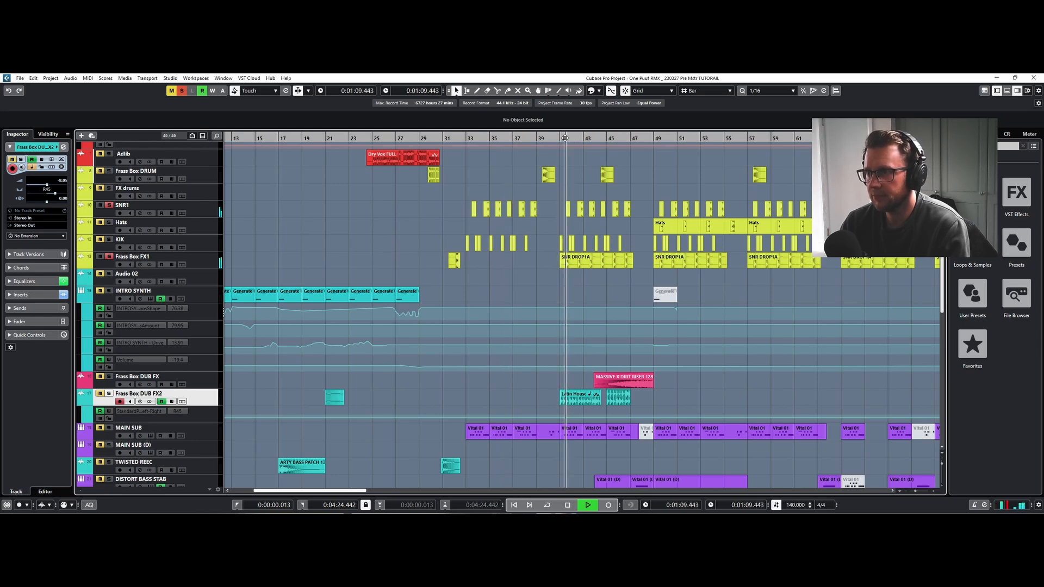
pyautogui.press('space')
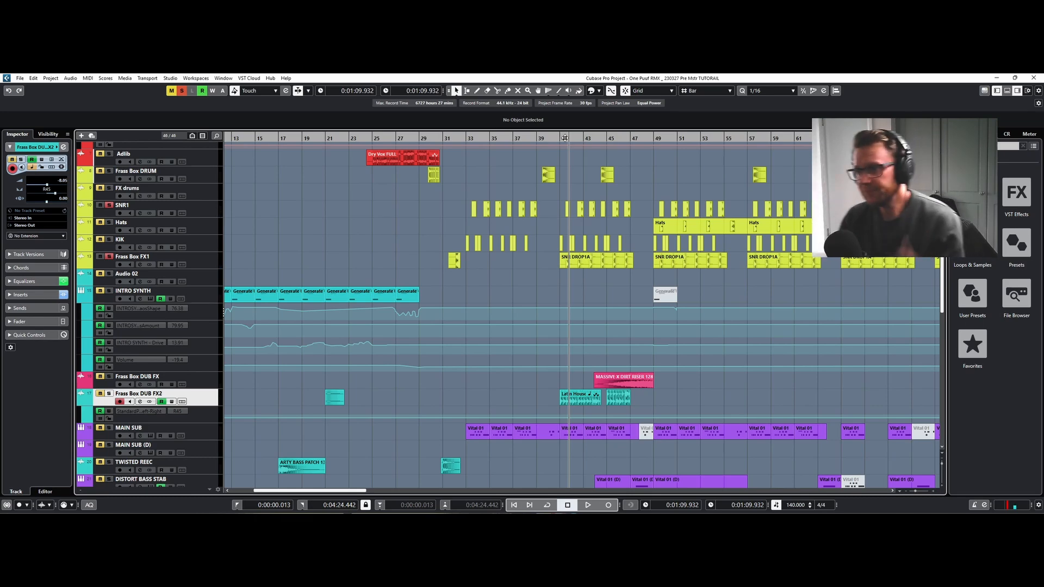
pyautogui.scroll(-10, 617, 360)
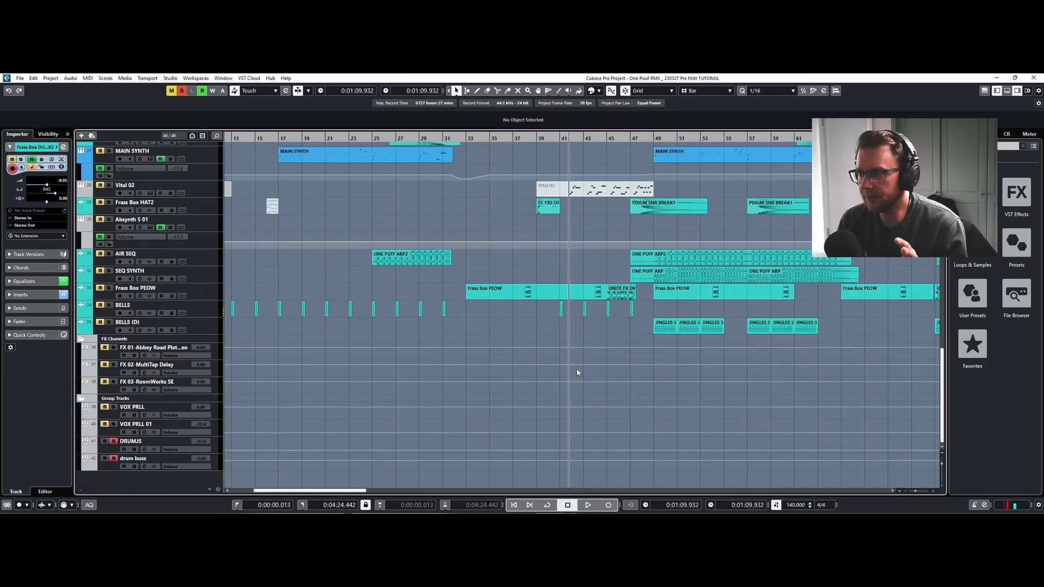
# Place the project cursor at bar 33 and clear the solo state of all tracks.
pyautogui.scroll(12, 585, 296)
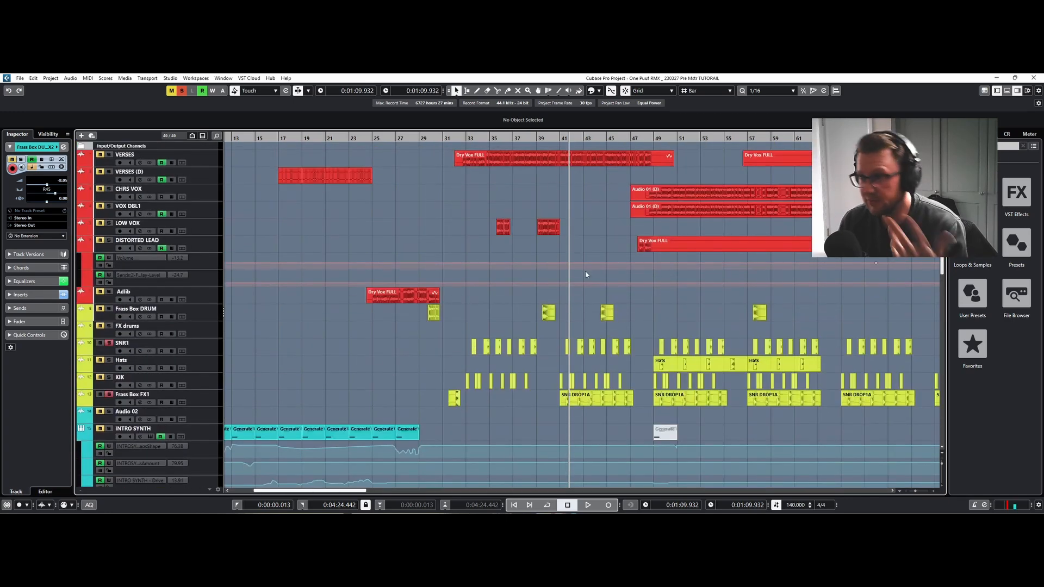
pyautogui.click(468, 200)
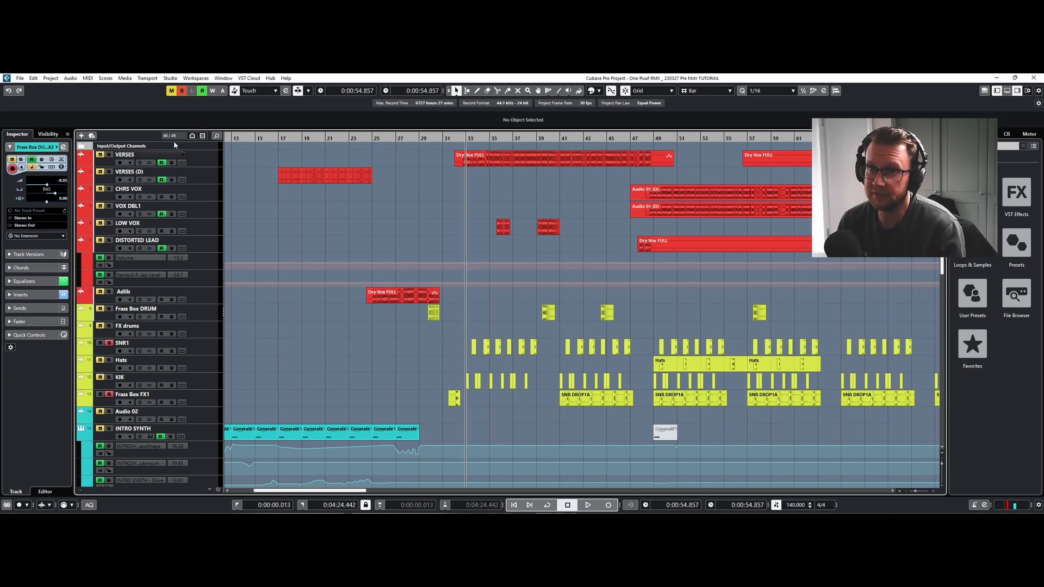
pyautogui.click(182, 91)
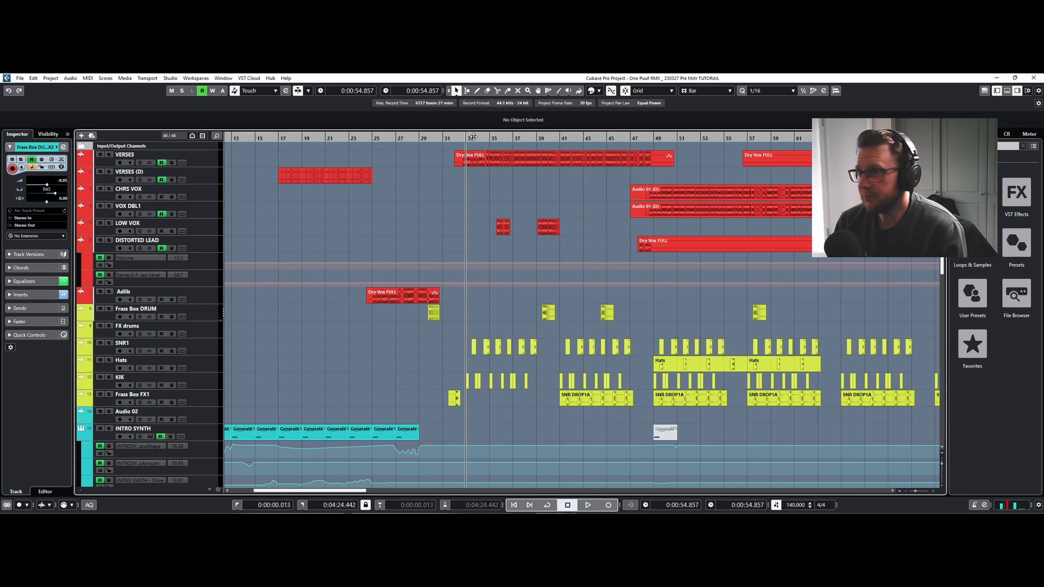
# Solo the MAIN SUB track, play its bass line from bar 33, and stop.
pyautogui.scroll(-6, 530, 206)
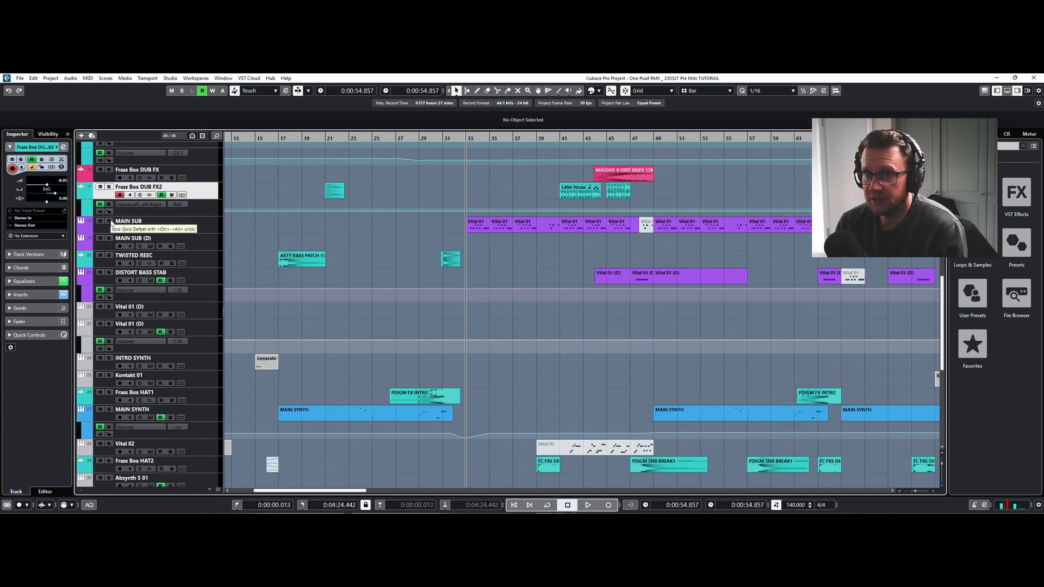
pyautogui.click(109, 222)
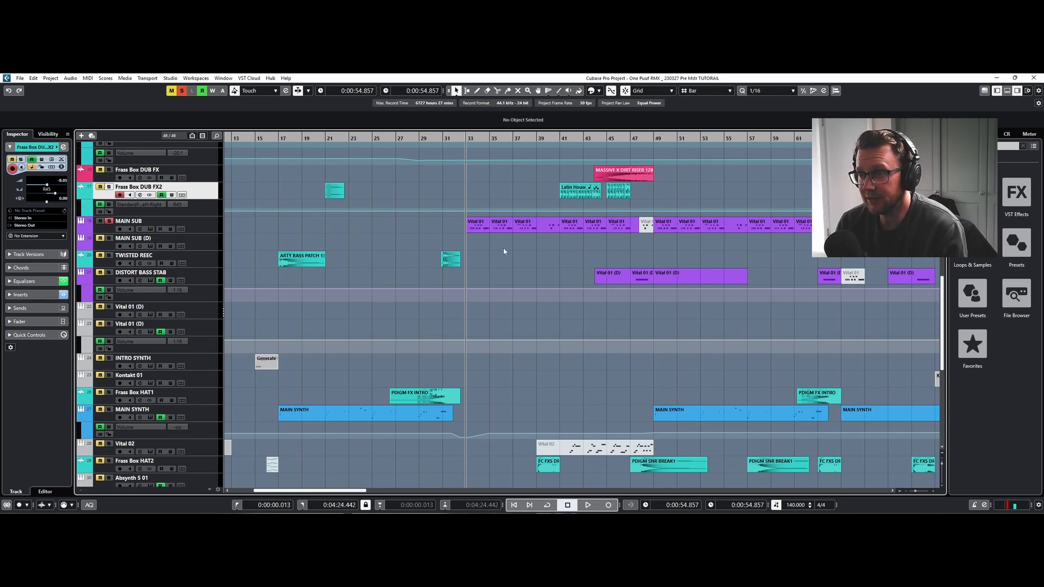
pyautogui.press('space')
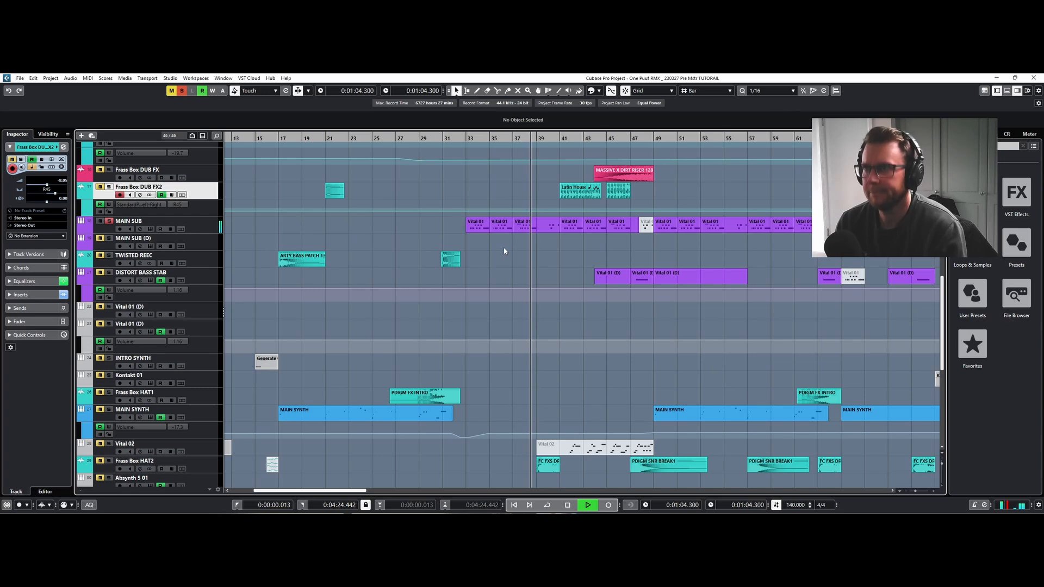
pyautogui.press('space')
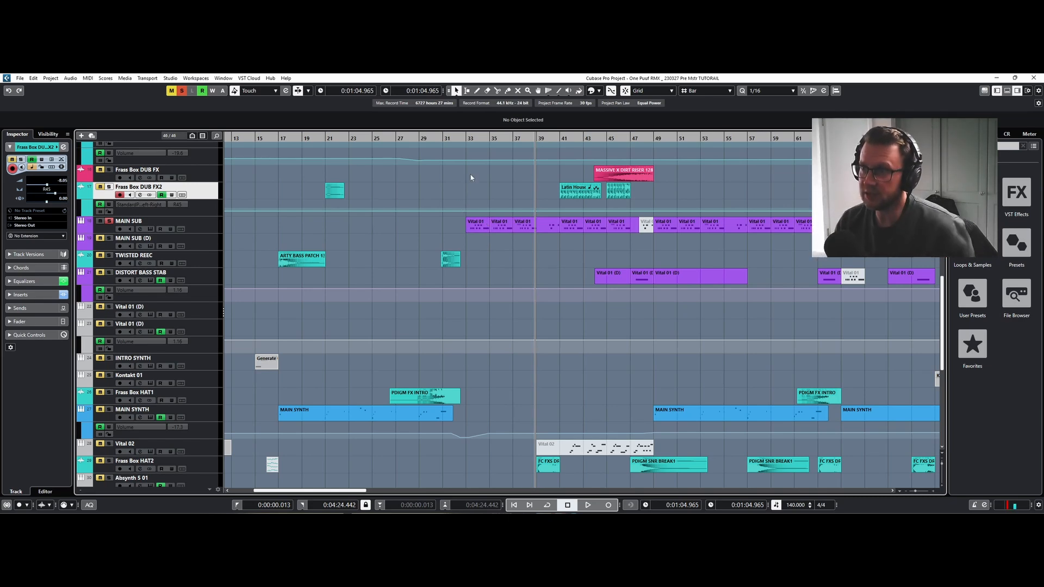
# Return the cursor to bar 33, view MAIN SUB's Massive instrument with the RICK RUSK2 preset, and close it.
pyautogui.click(465, 137)
pyautogui.click(151, 229)
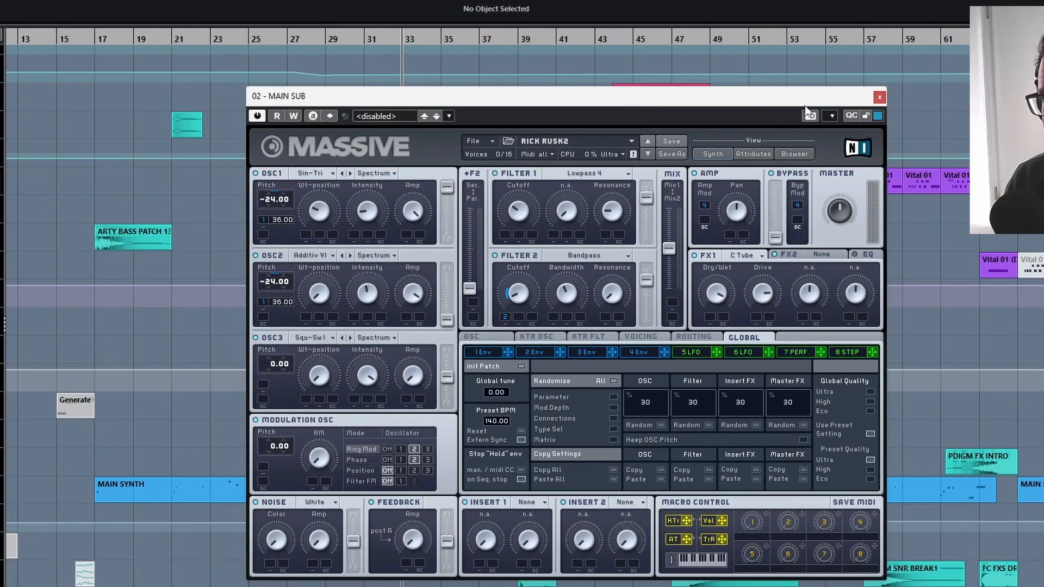
pyautogui.click(879, 98)
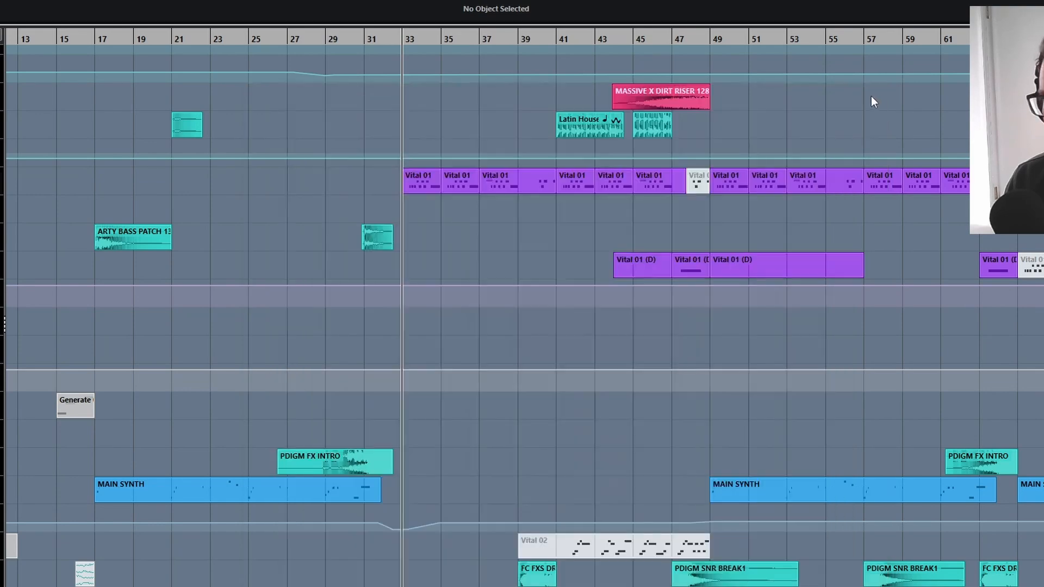
# Show MAIN SUB's channel settings, view the RBass Stereo insert, and close the plug-in window.
pyautogui.click(2, 325)
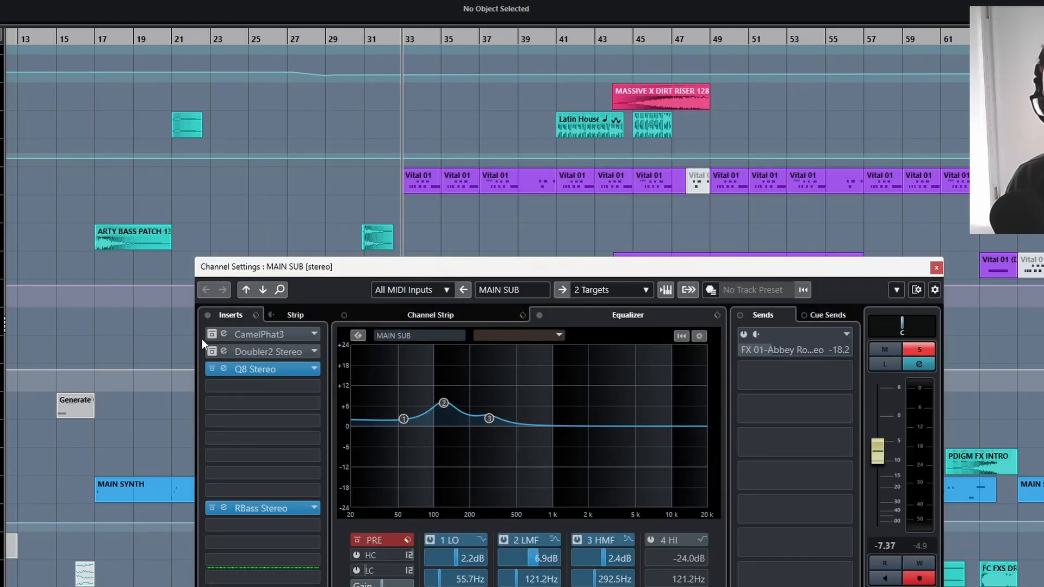
pyautogui.click(224, 507)
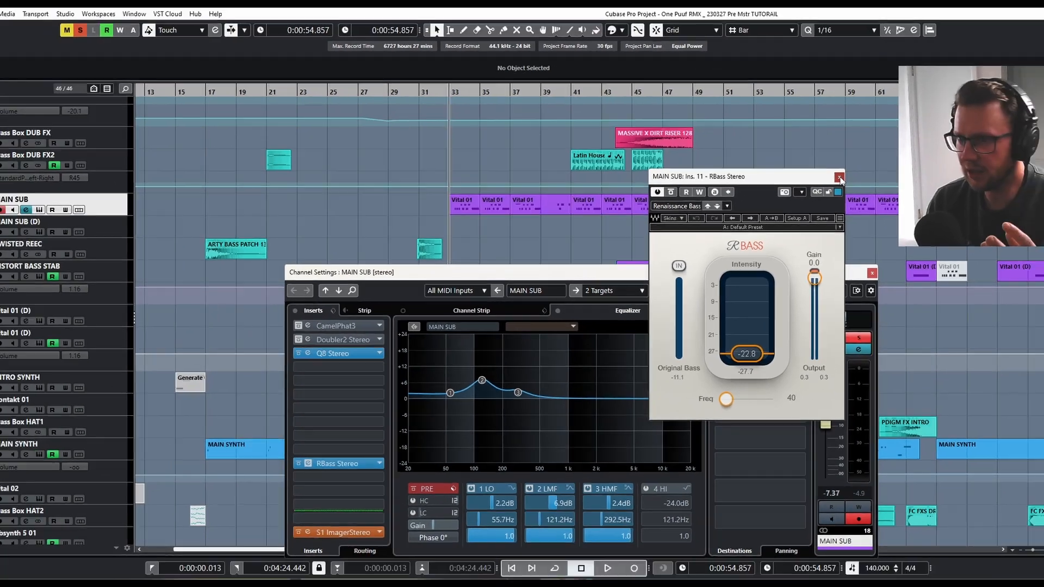
pyautogui.click(894, 147)
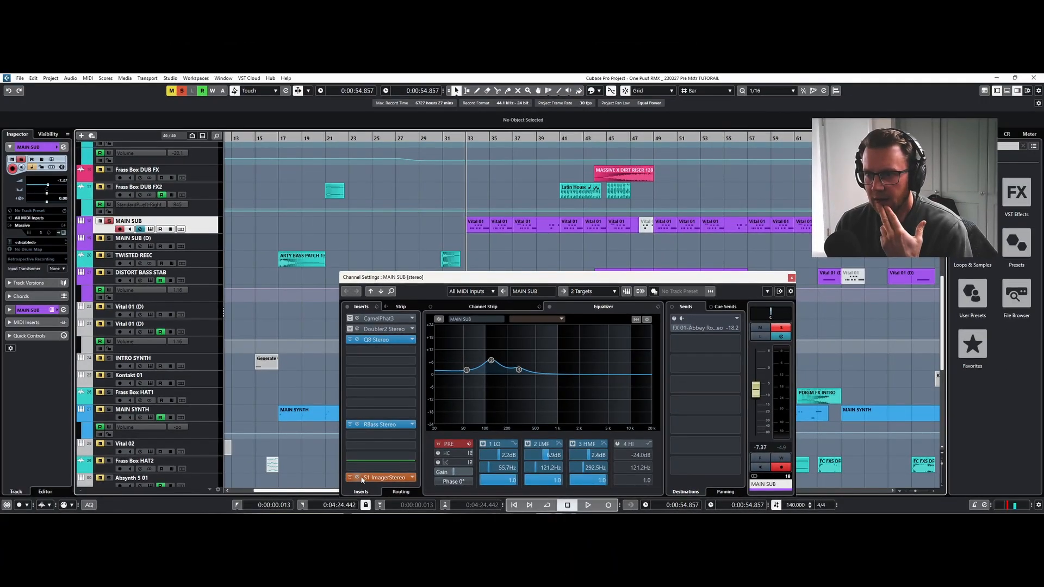
# View MAIN SUB's S1 Imager Stereo insert and its Q8 Stereo equalizer, closing each plug-in window.
pyautogui.click(383, 477)
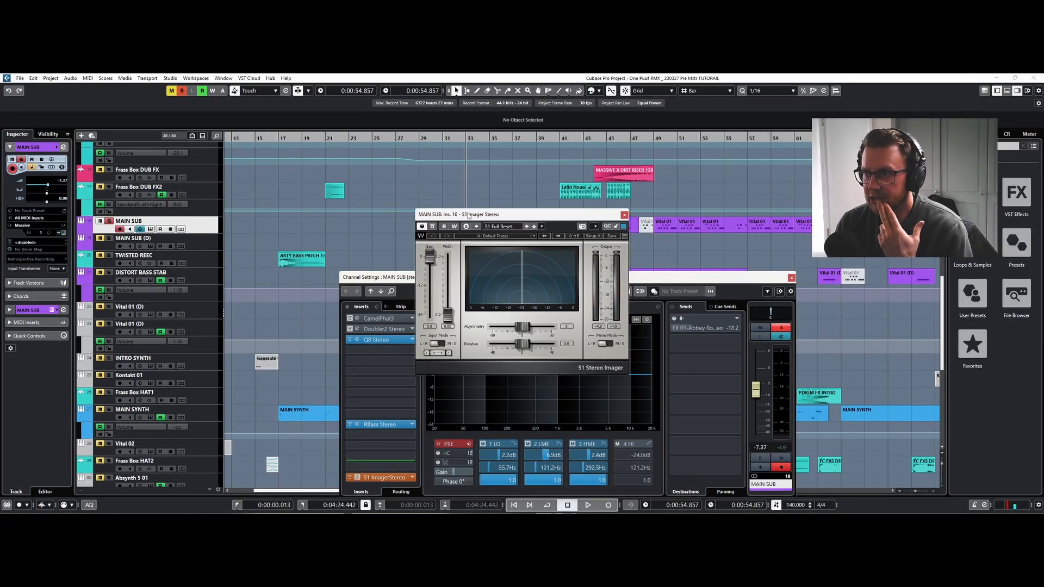
pyautogui.moveTo(448, 314)
pyautogui.mouseDown()
pyautogui.moveTo(448, 272)
pyautogui.moveTo(447, 314)
pyautogui.mouseUp()
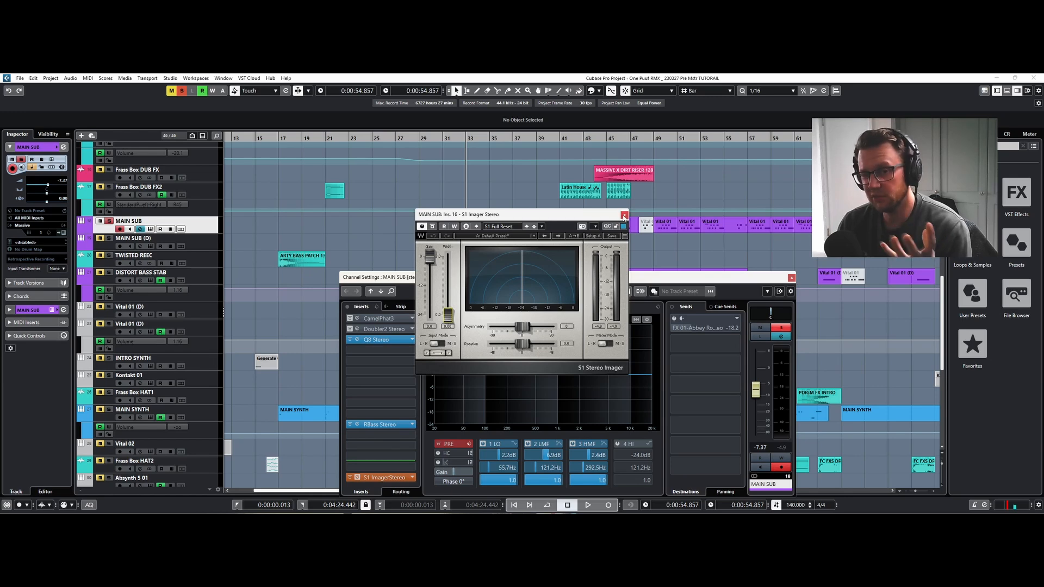
pyautogui.click(624, 216)
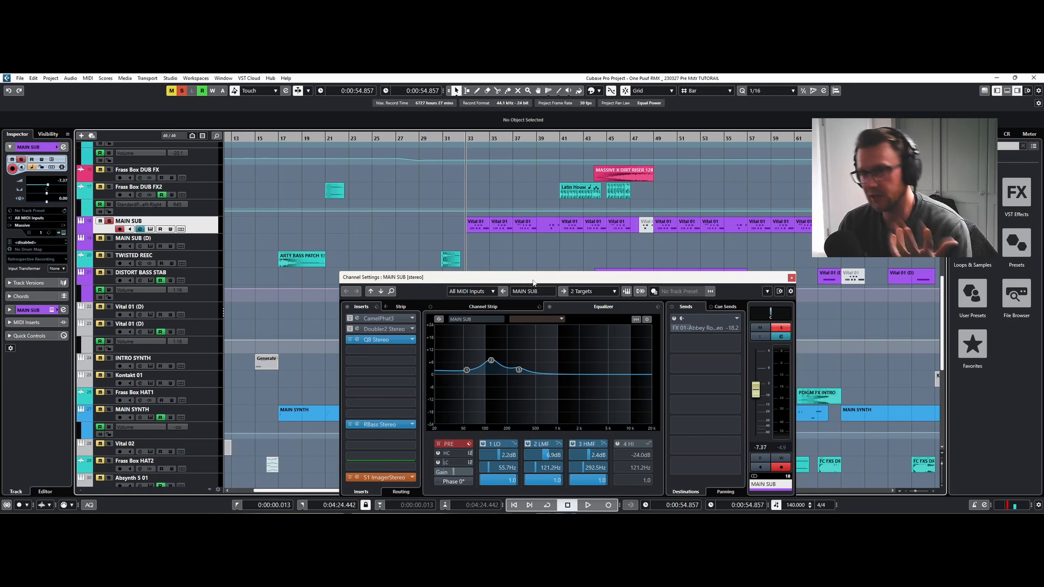
pyautogui.click(353, 341)
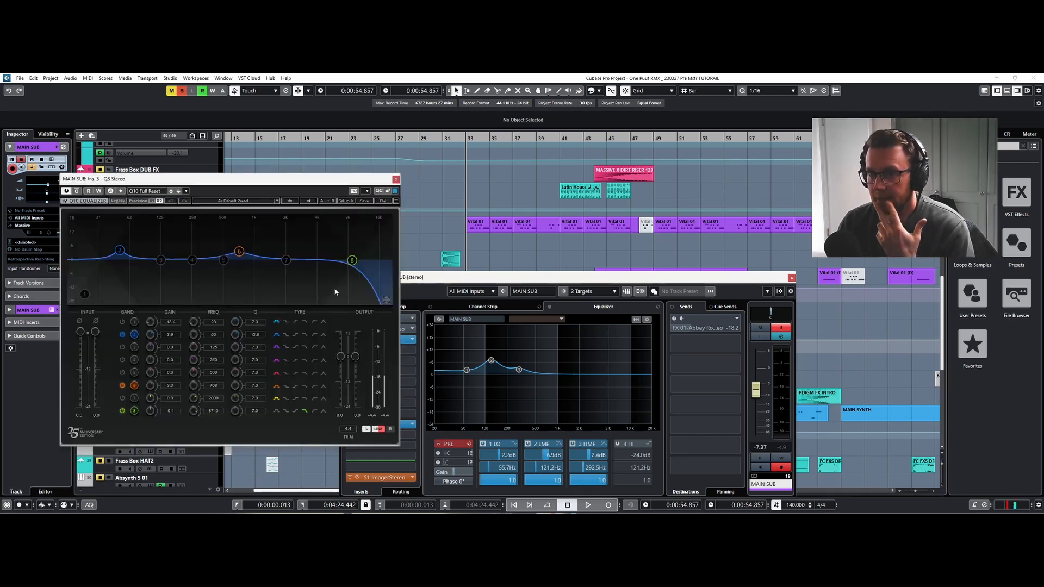
pyautogui.click(395, 180)
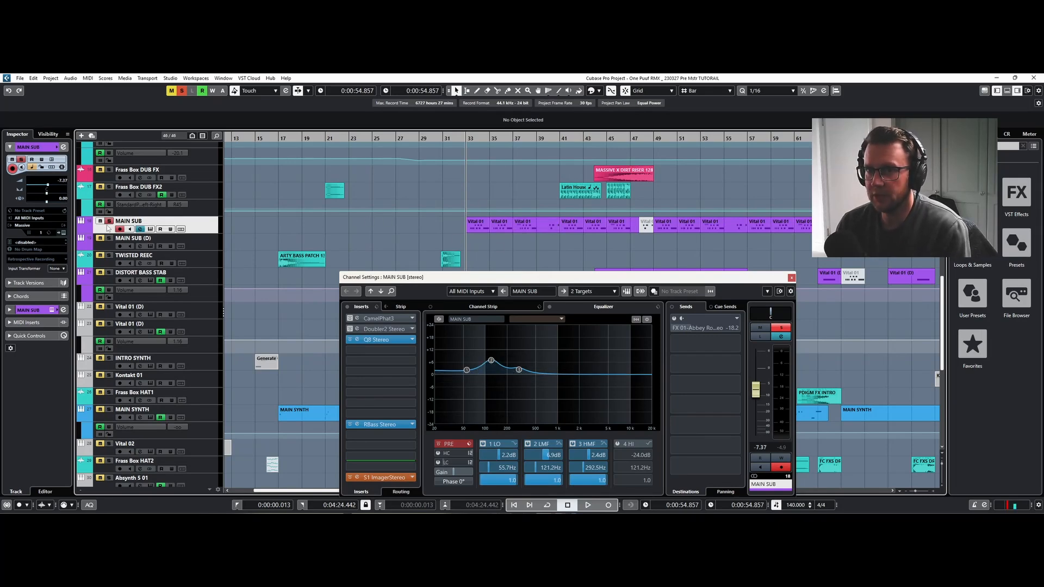
# Remove the solo from MAIN SUB and set an active cycle loop from bar 33 to bar 41.
pyautogui.click(109, 222)
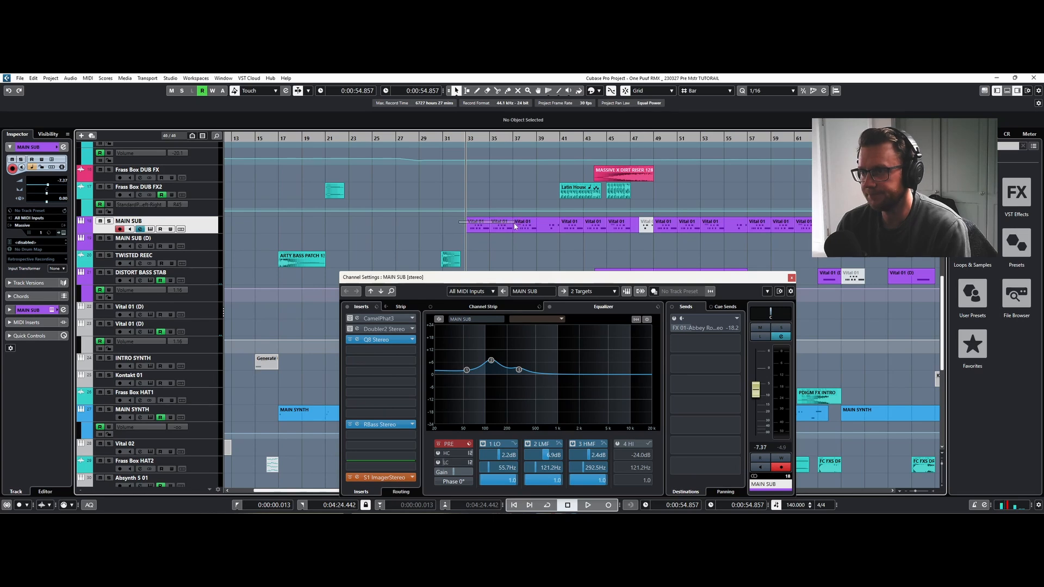
pyautogui.rightClick(446, 228)
pyautogui.click(457, 227)
pyautogui.moveTo(467, 223); pyautogui.dragTo(510, 223)
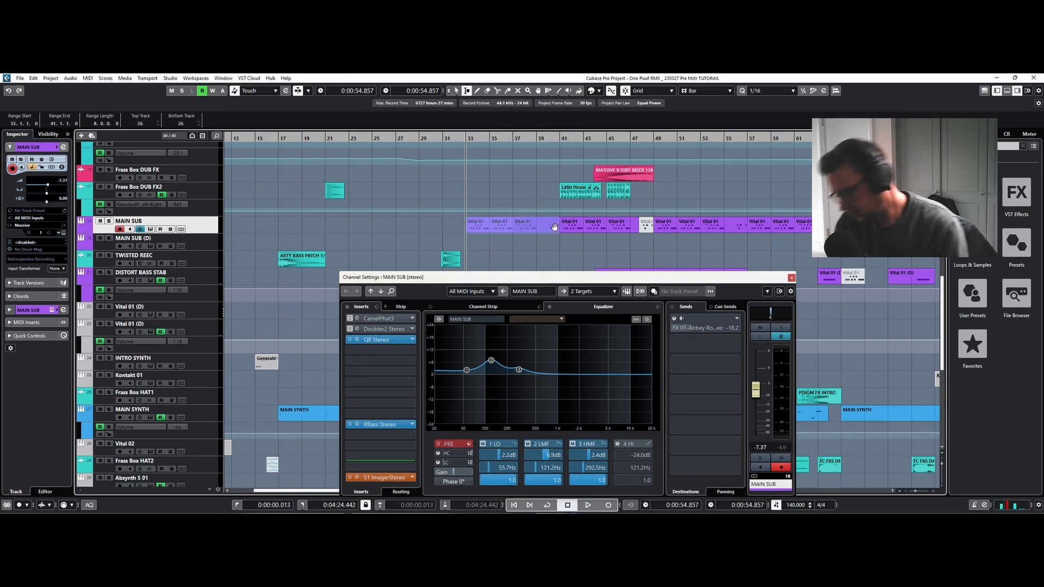
pyautogui.press('p')
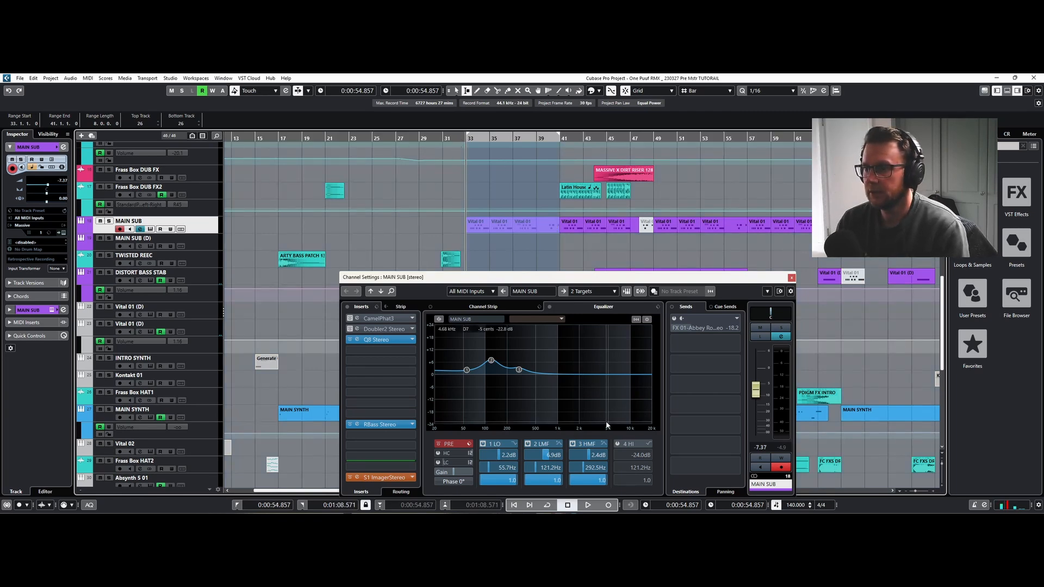
pyautogui.click(547, 504)
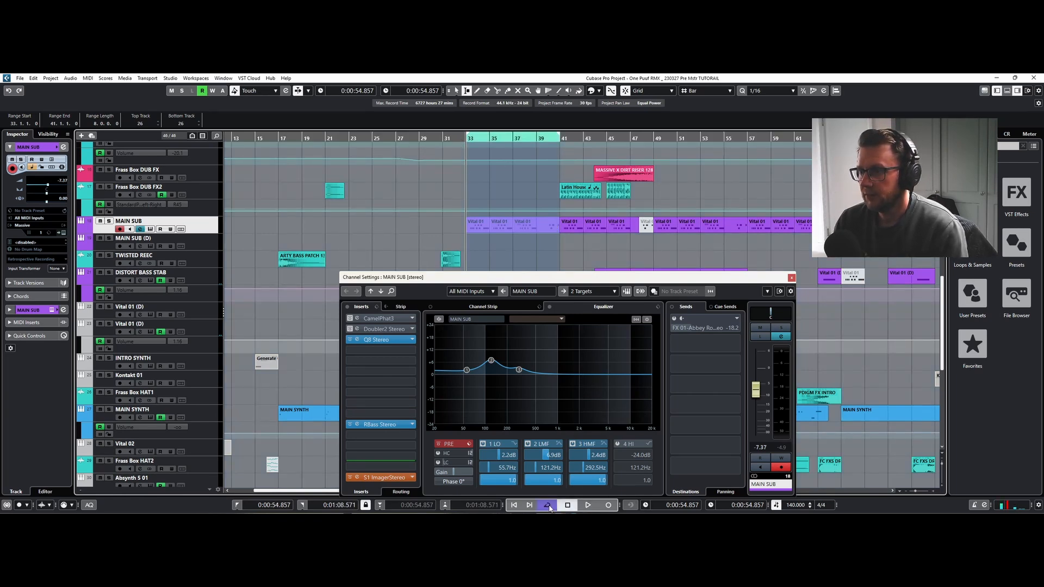
# Compare the looped mix with MAIN SUB's 2 LMF EQ band bypassed and re-enabled, stop playback, and close the channel settings.
pyautogui.press('1')
pyautogui.press('space')
pyautogui.click(527, 444)
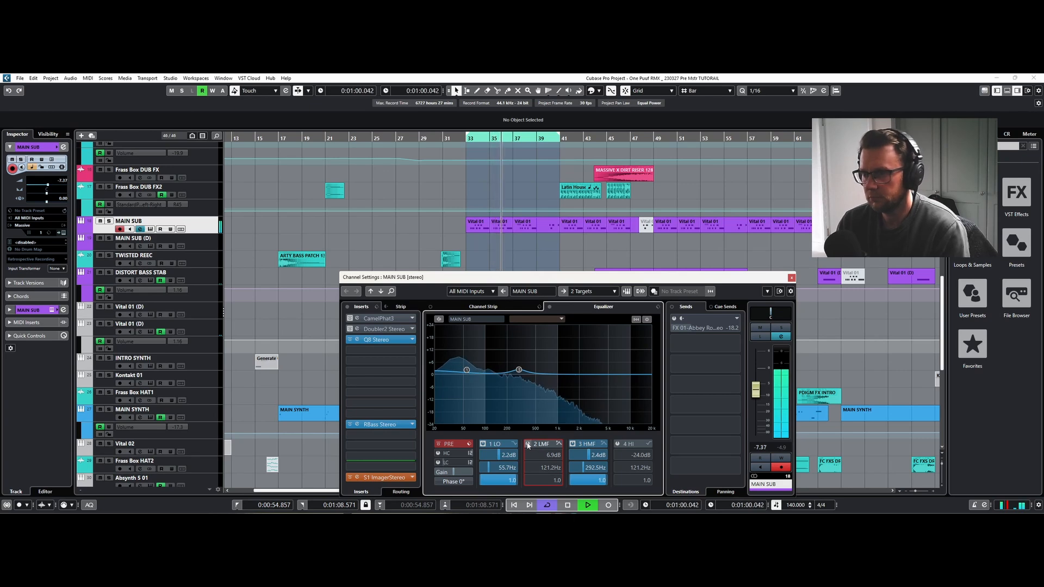
pyautogui.press('space')
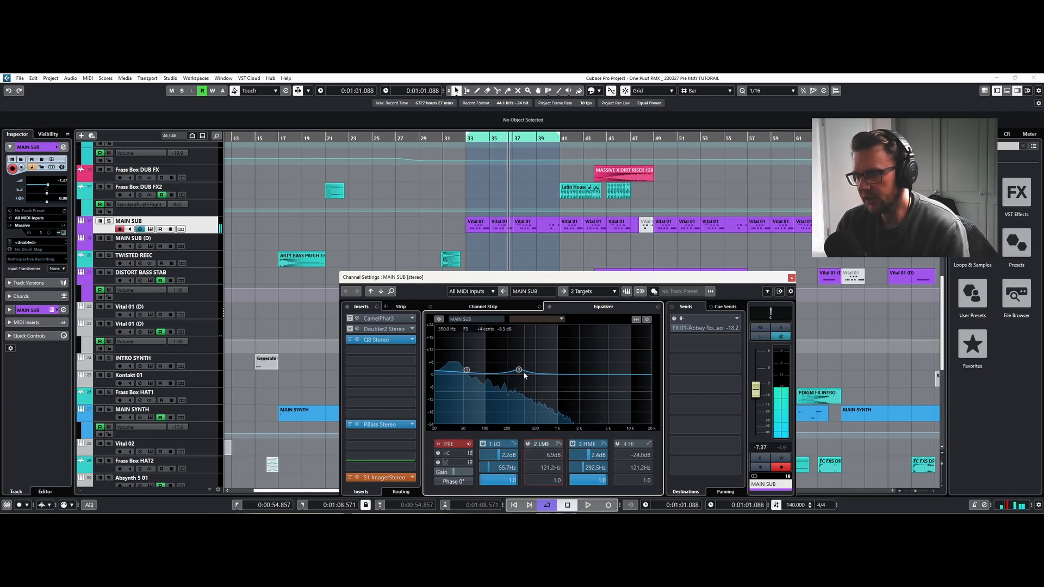
pyautogui.press('space')
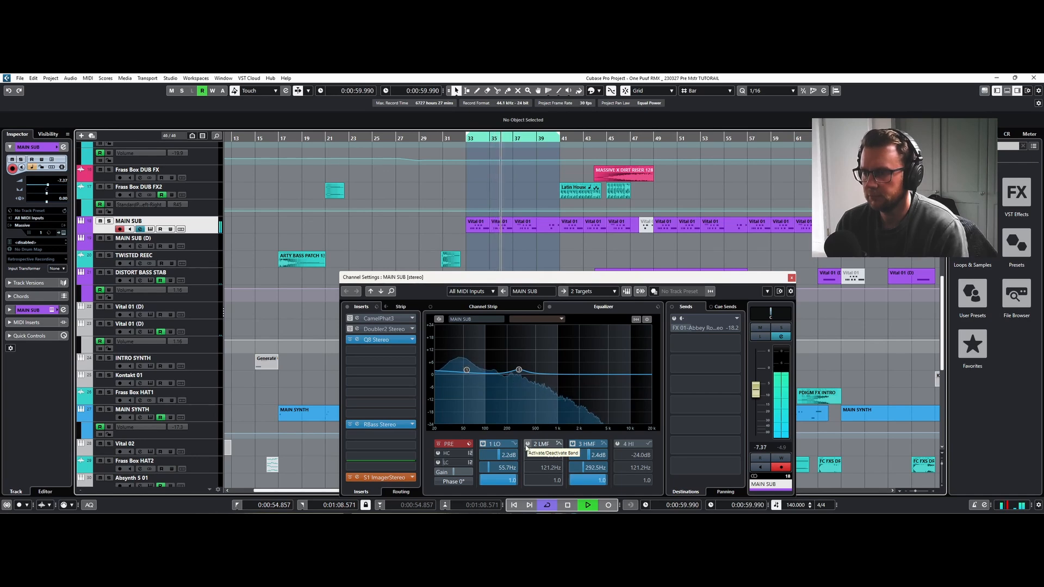
pyautogui.press('space')
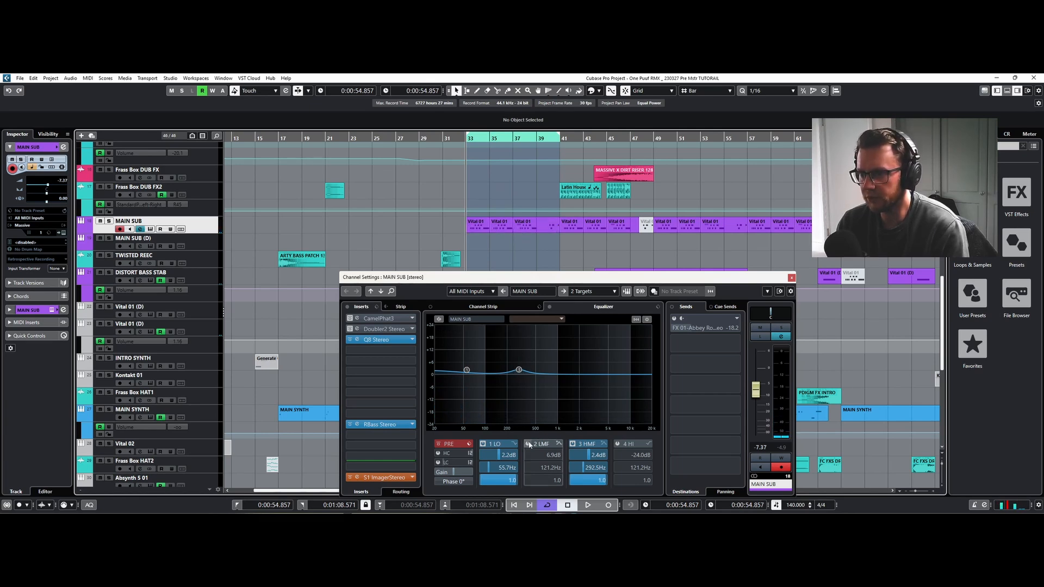
pyautogui.press('space')
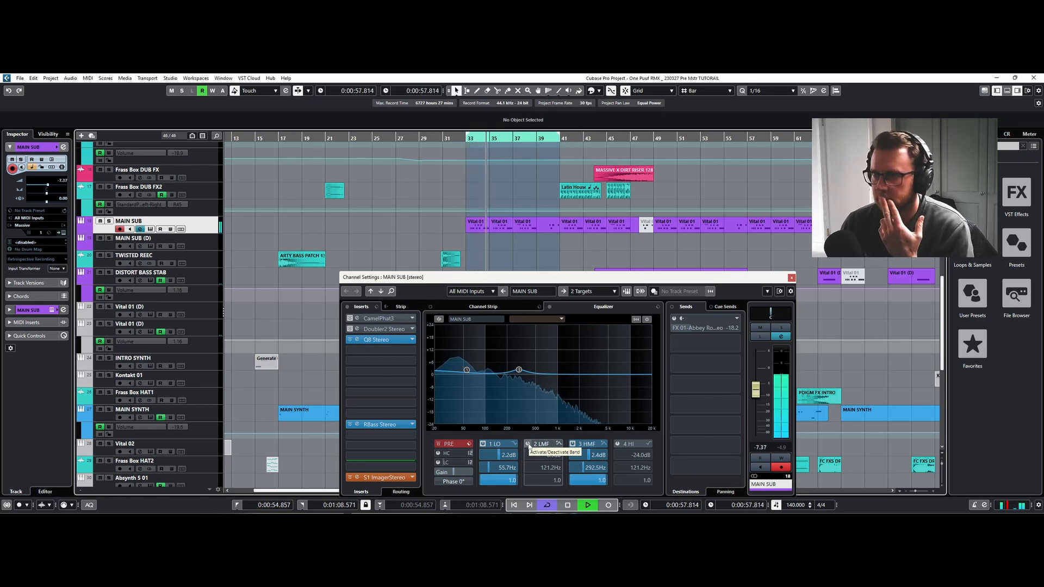
pyautogui.click(528, 445)
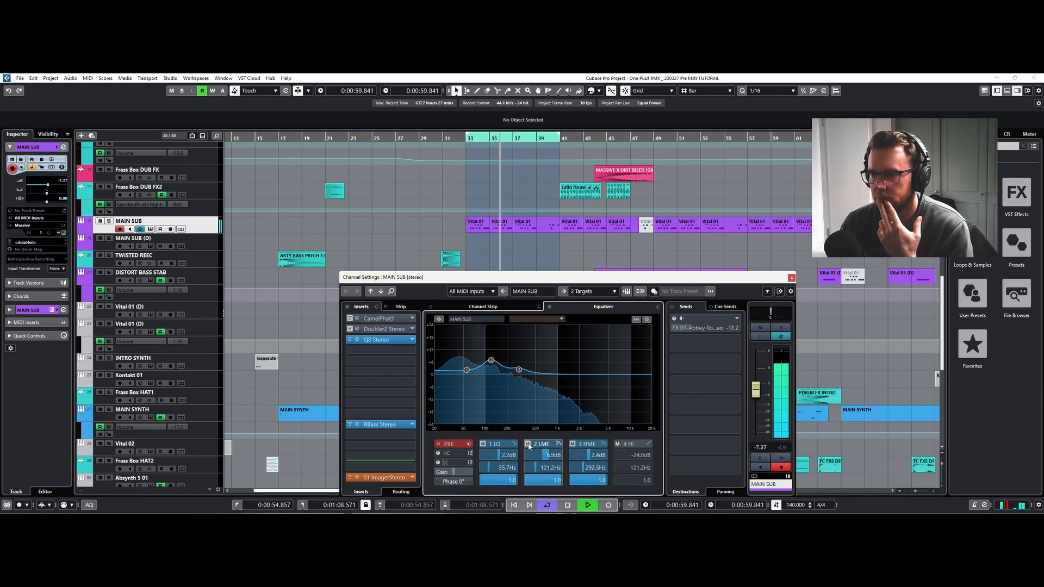
pyautogui.press('space')
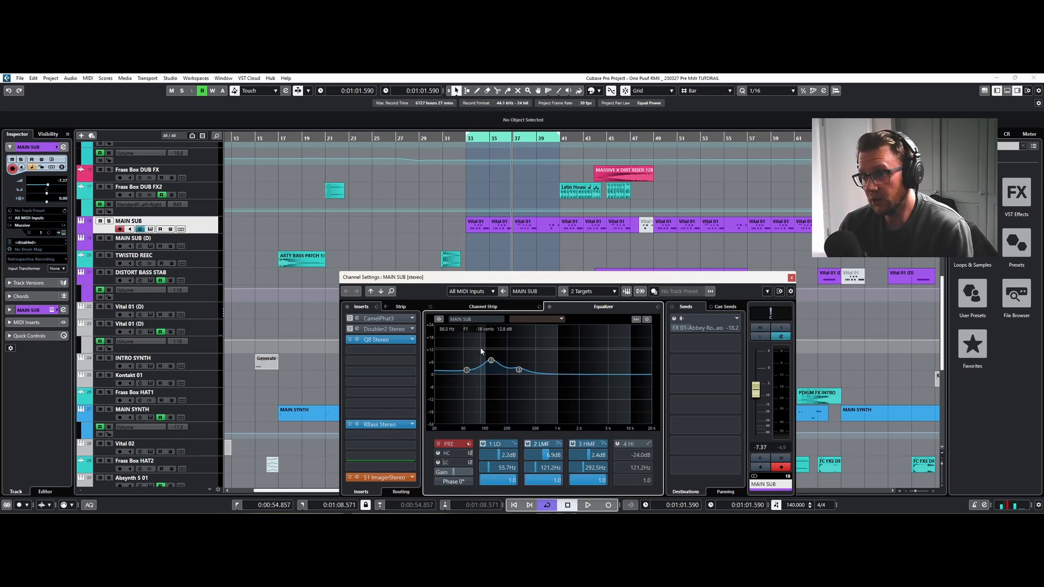
pyautogui.click(791, 277)
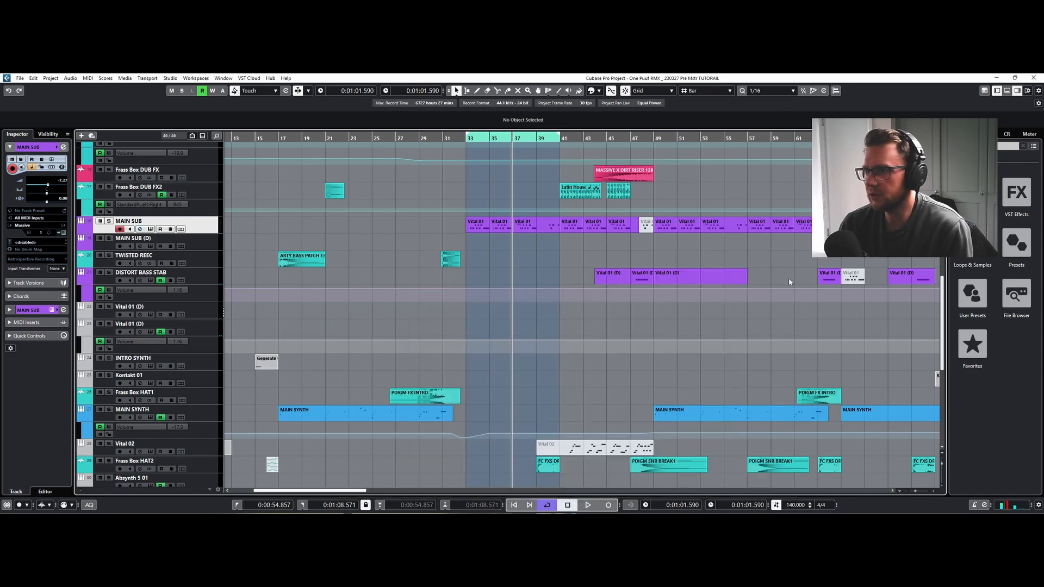
# Audition the Frass Box PEOW track soloed from about bar 38, remove its solo, and replay the full mix from about bar 37.
pyautogui.scroll(-6, 440, 288)
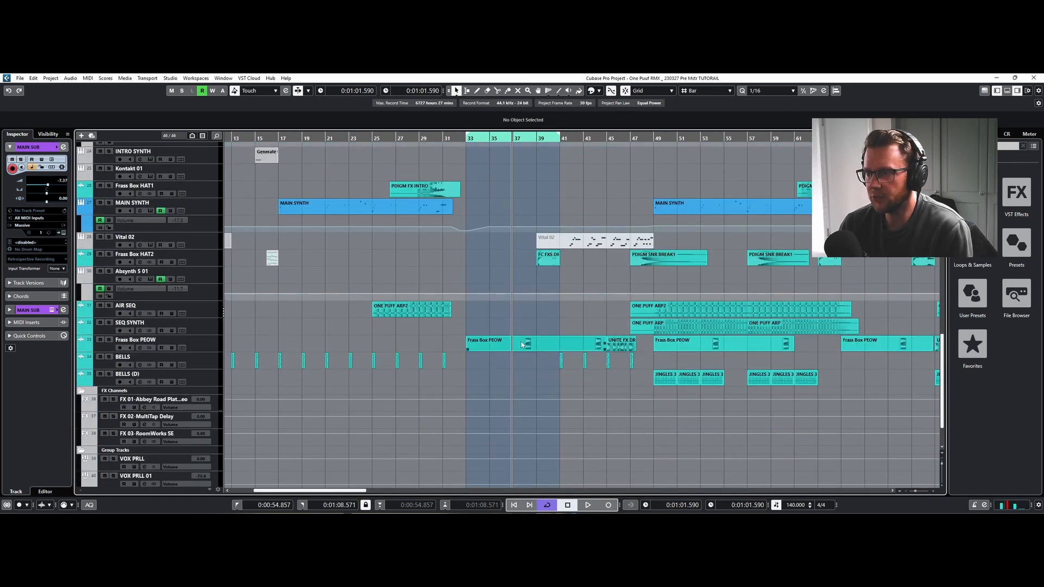
pyautogui.click(110, 340)
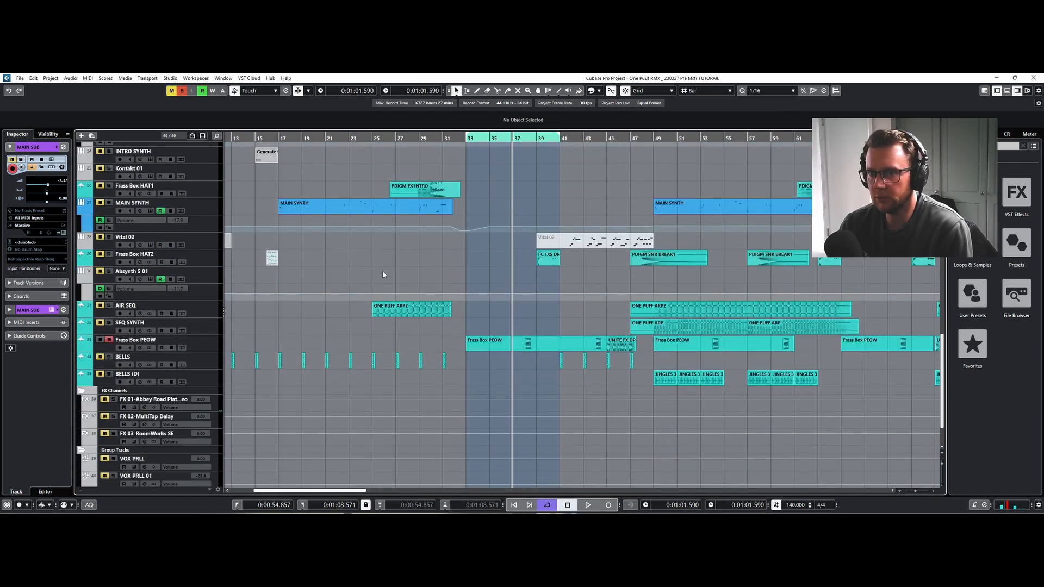
pyautogui.click(526, 141)
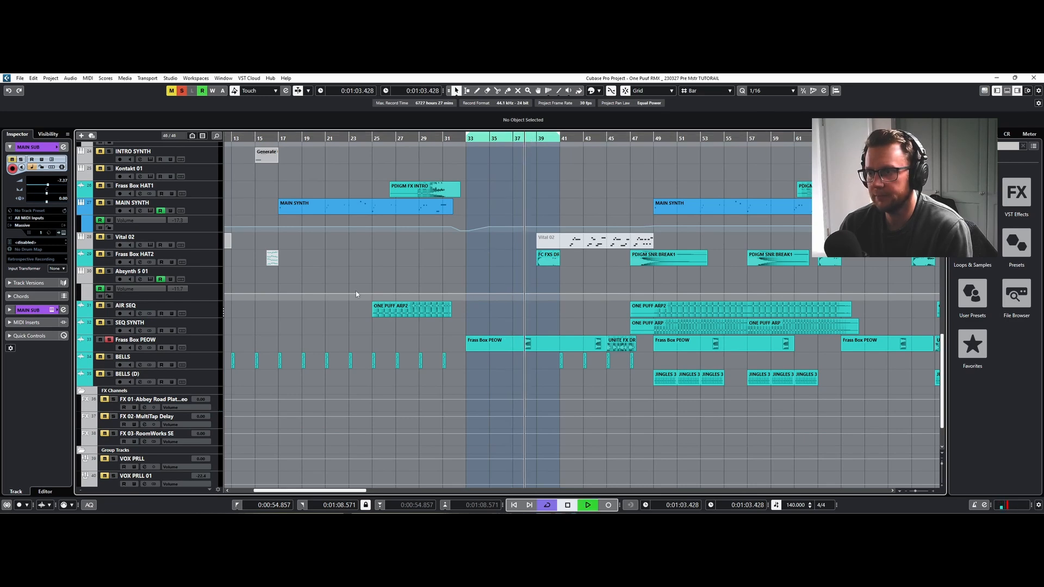
pyautogui.click(109, 340)
pyautogui.press('space')
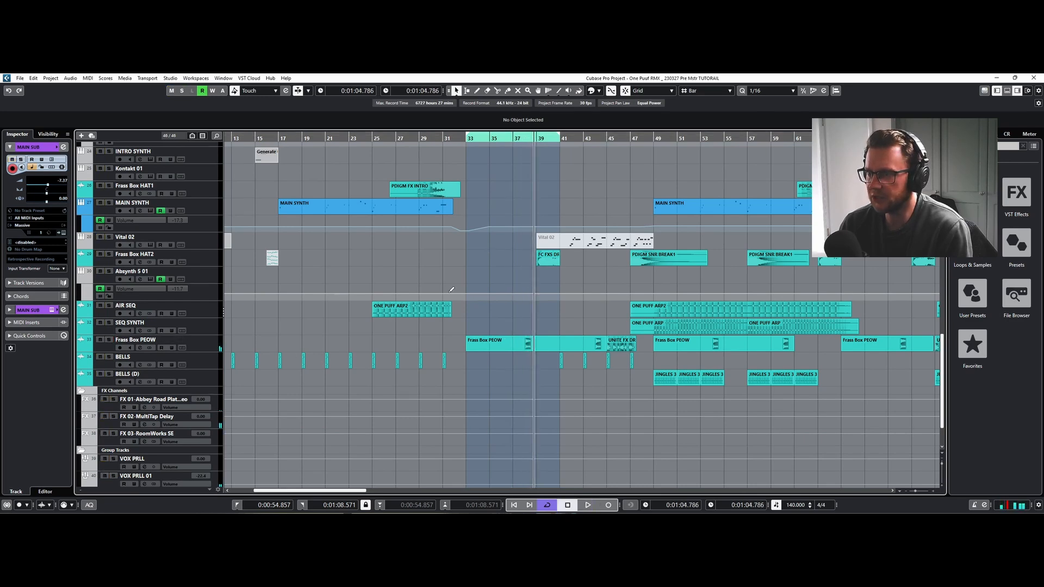
pyautogui.click(512, 138)
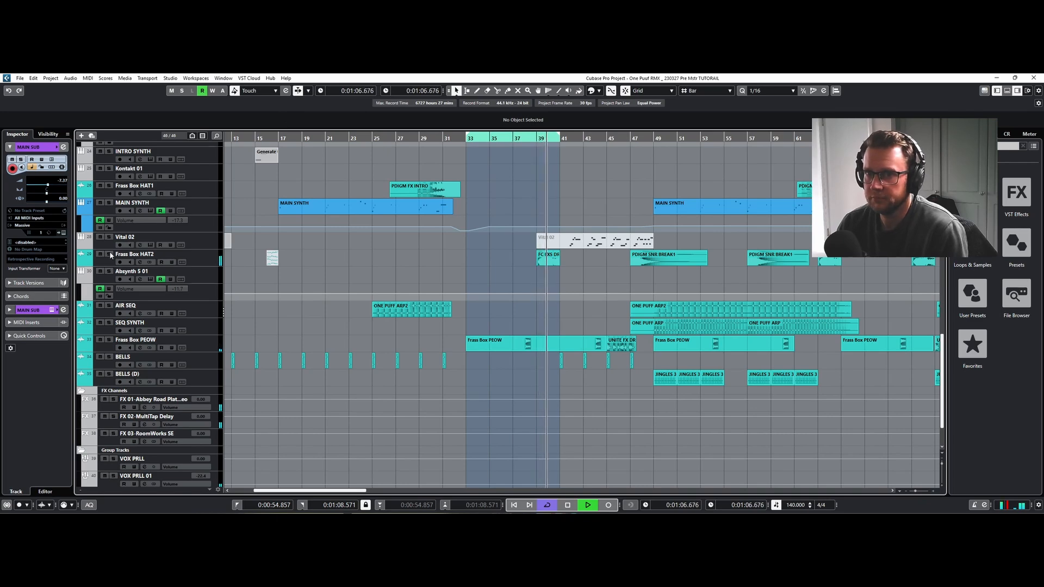
pyautogui.press('space')
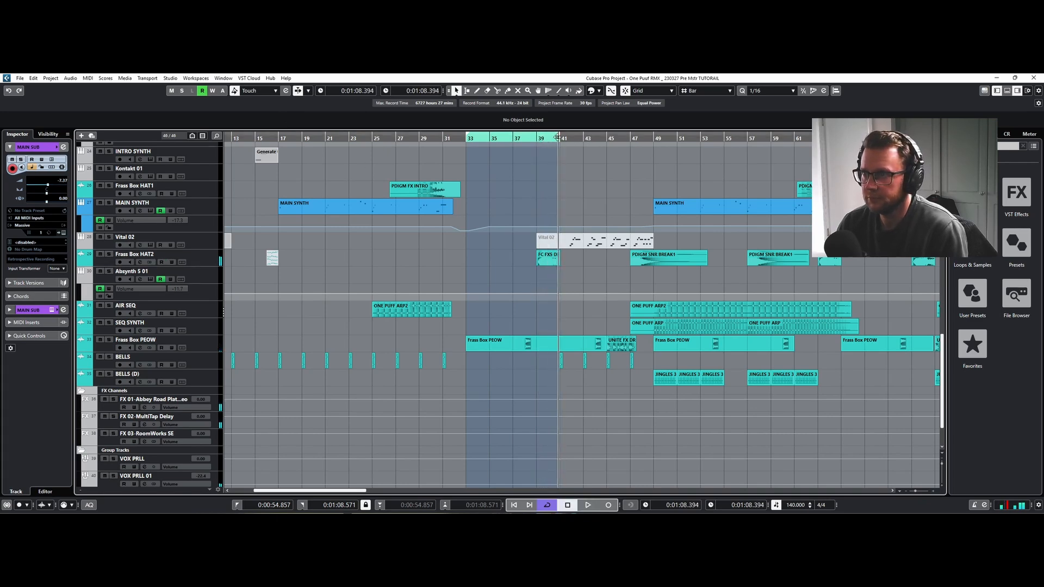
# Extend the cycle range's end to bar 47 and audition the Frass Box HAT2 track soloed from about bar 38.
pyautogui.moveTo(560, 138); pyautogui.dragTo(631, 132)
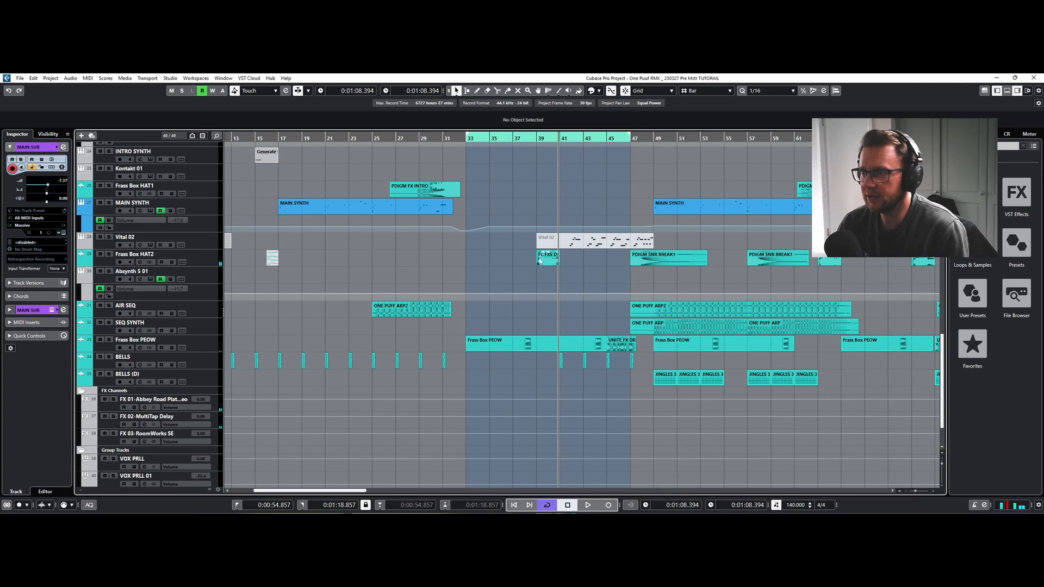
pyautogui.click(528, 139)
pyautogui.click(109, 255)
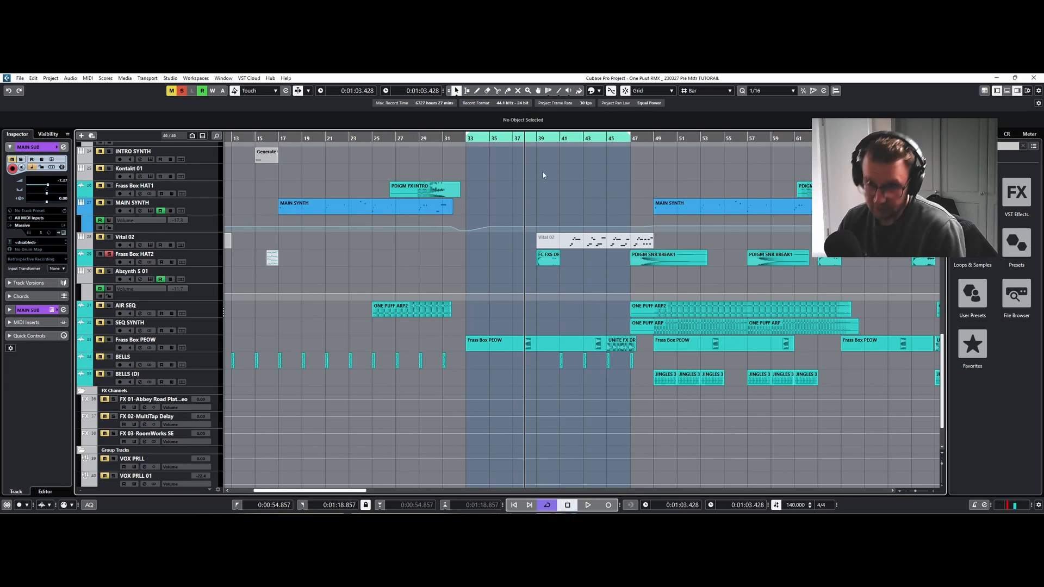
# Mute Frass Box HAT2's FC FXS DROP event, remove the track's solo, and play the full mix from about bar 35.
pyautogui.rightClick(565, 257)
pyautogui.click(628, 258)
pyautogui.click(549, 258)
pyautogui.click(485, 139)
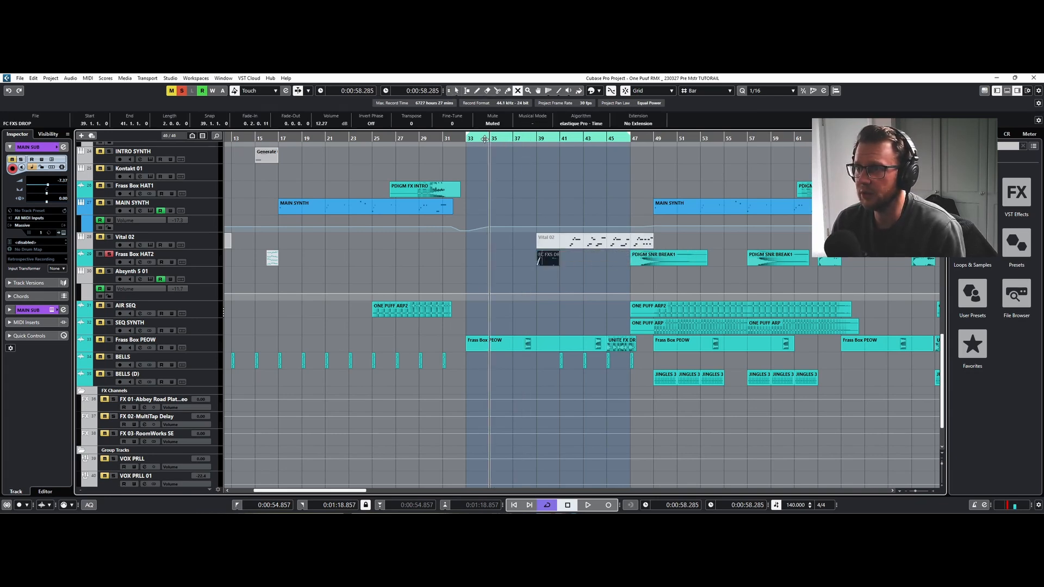
pyautogui.click(109, 255)
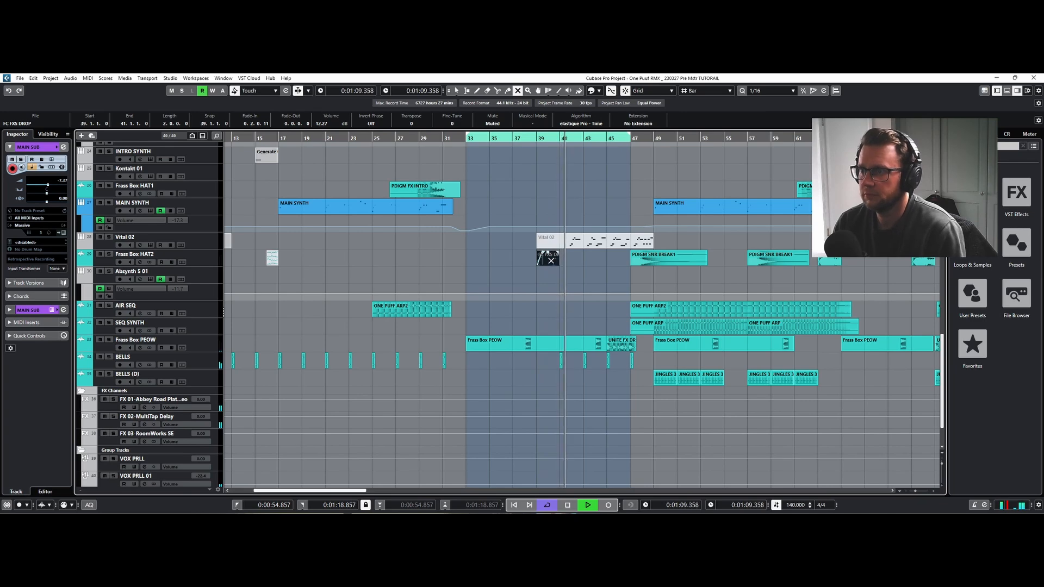
pyautogui.press('space')
# Unmute the FC FXS DROP event and replay the full mix from bar 37 for comparison.
pyautogui.click(525, 138)
pyautogui.click(514, 139)
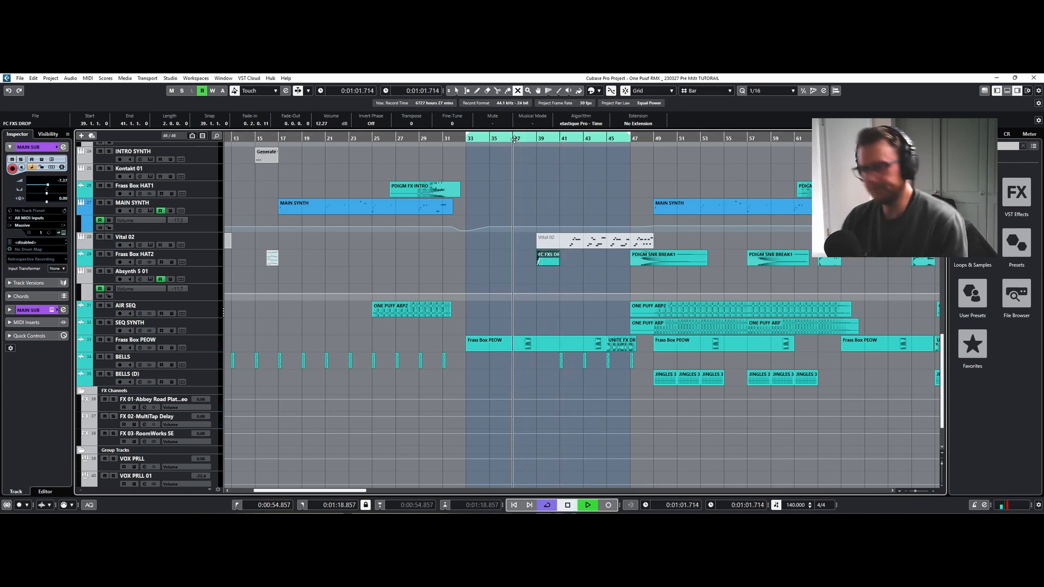
pyautogui.press('space')
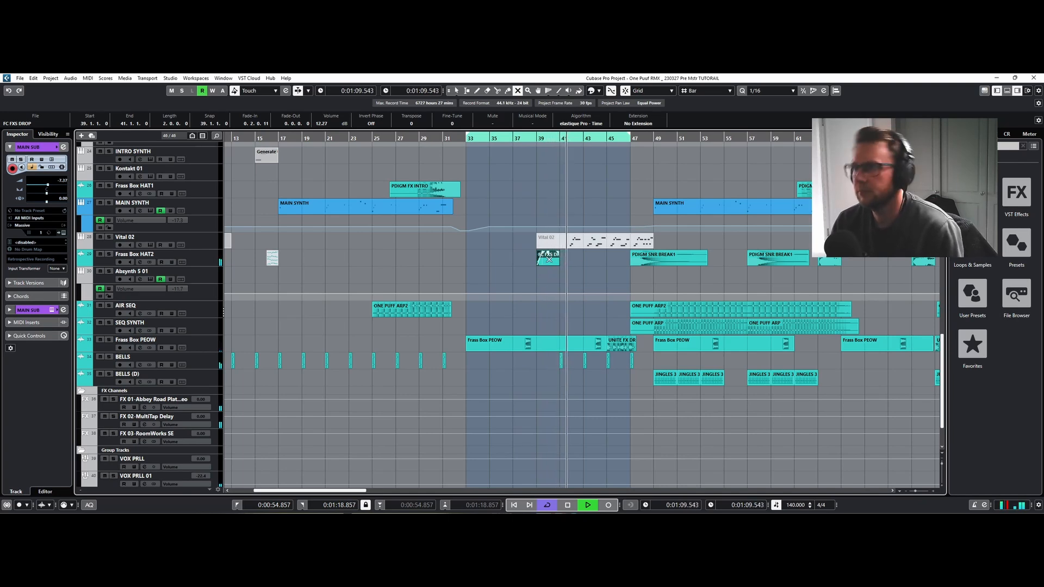
pyautogui.press('space')
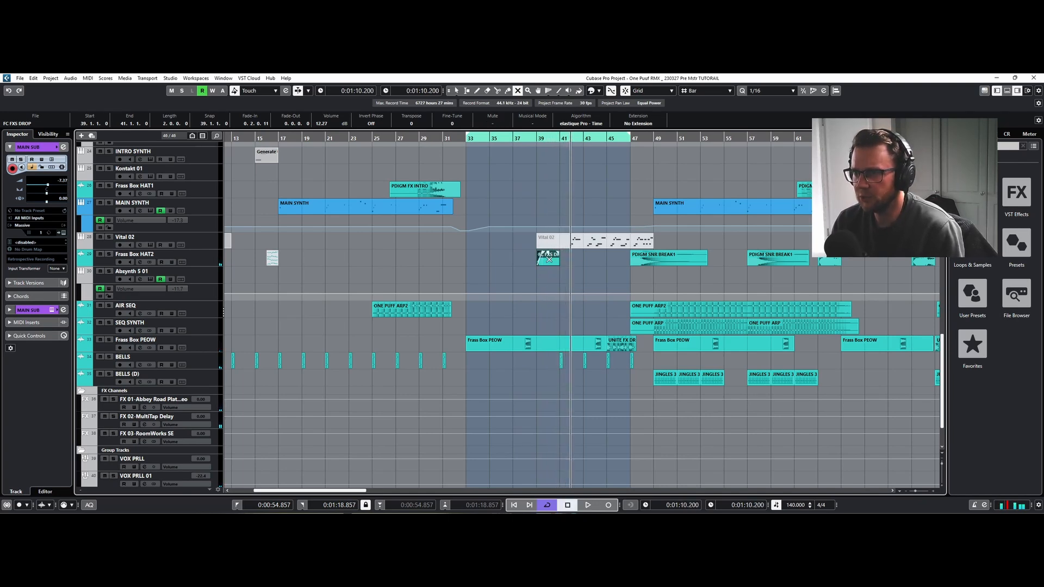
# Extend the cycle range's end to bar 69 and briefly play the full mix from bar 49.
pyautogui.moveTo(641, 138); pyautogui.dragTo(559, 137)
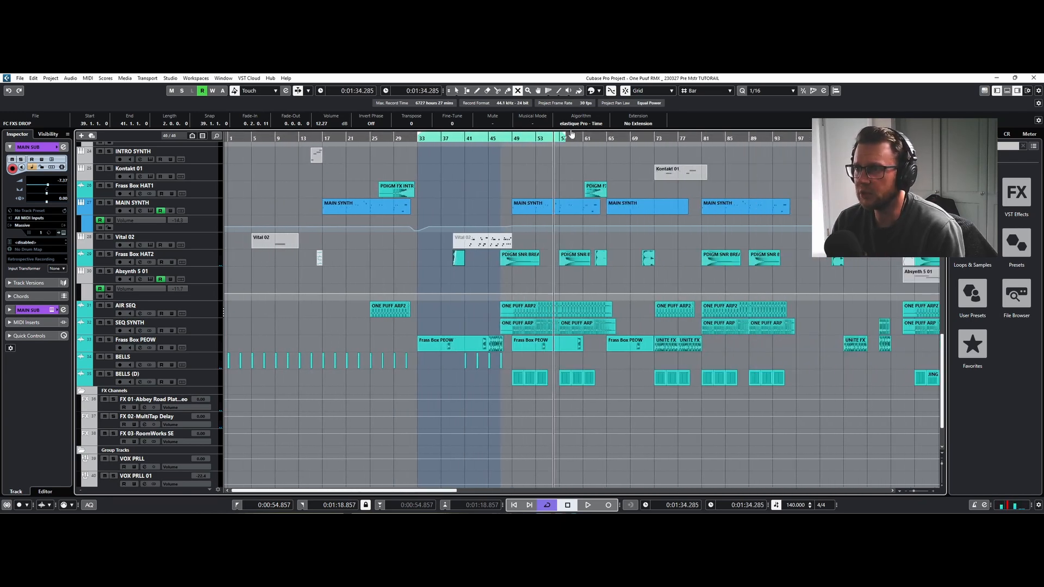
pyautogui.moveTo(632, 144); pyautogui.dragTo(631, 143)
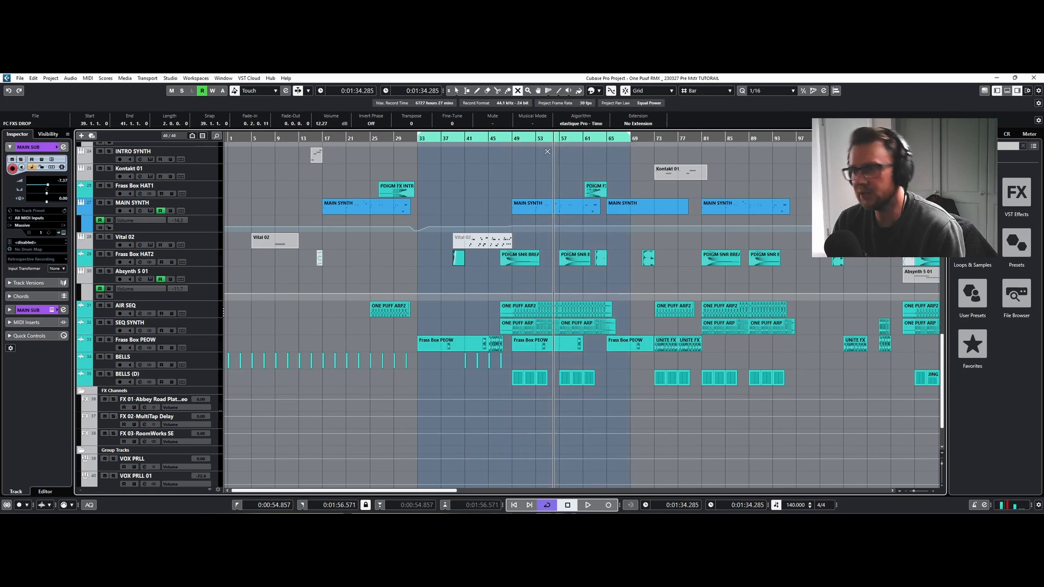
pyautogui.click(512, 137)
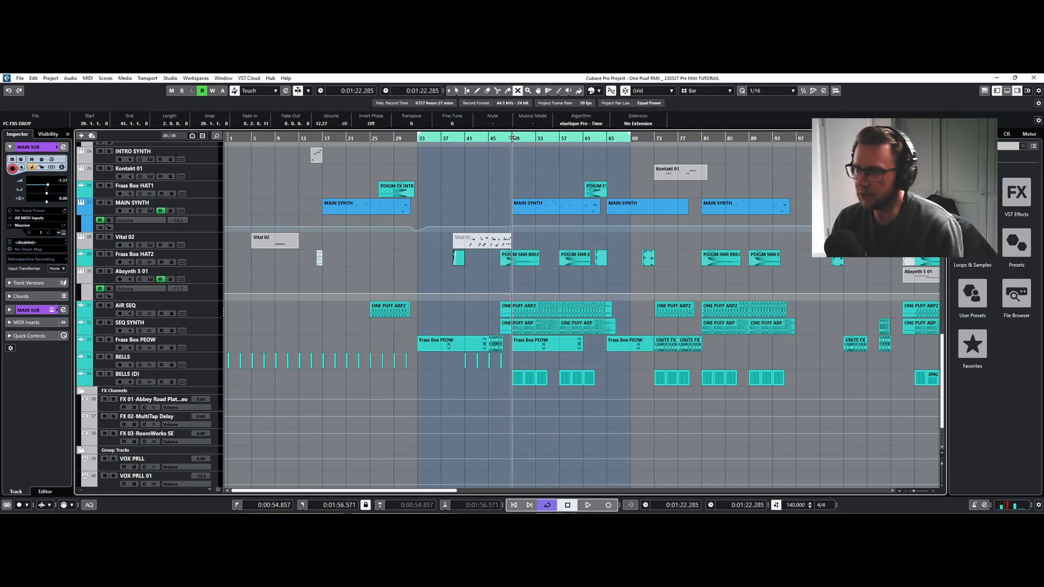
pyautogui.press('space')
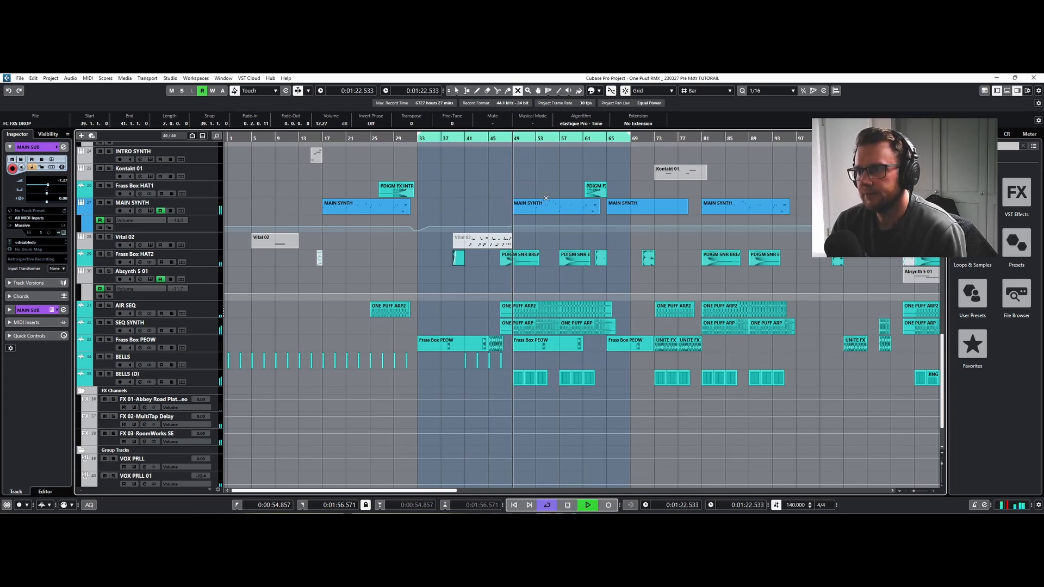
pyautogui.press('space')
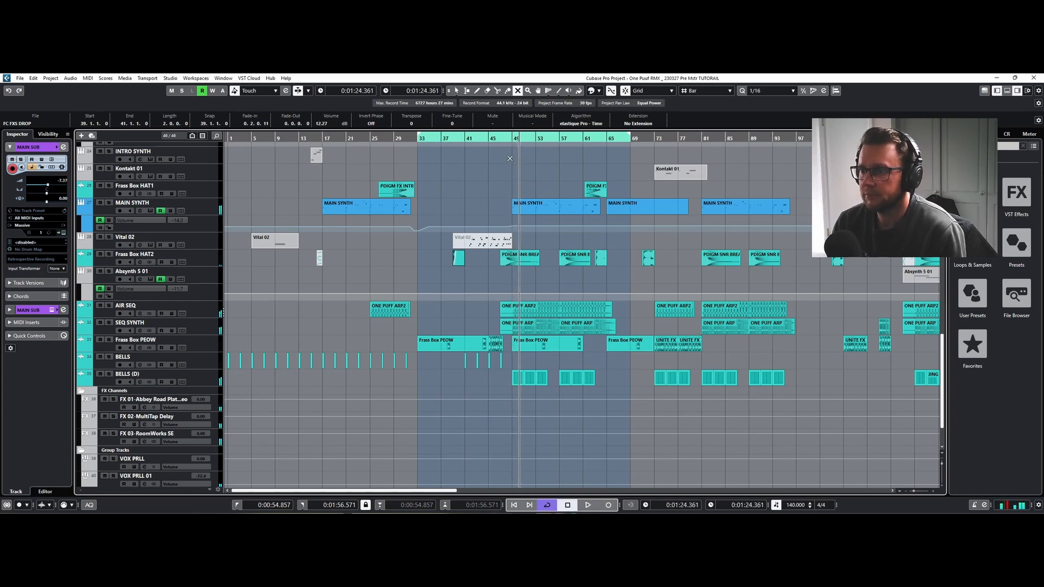
# Play the full mix from about bar 45 while looking over the synth, FX and group tracks.
pyautogui.click(497, 139)
pyautogui.click(488, 140)
pyautogui.press('space')
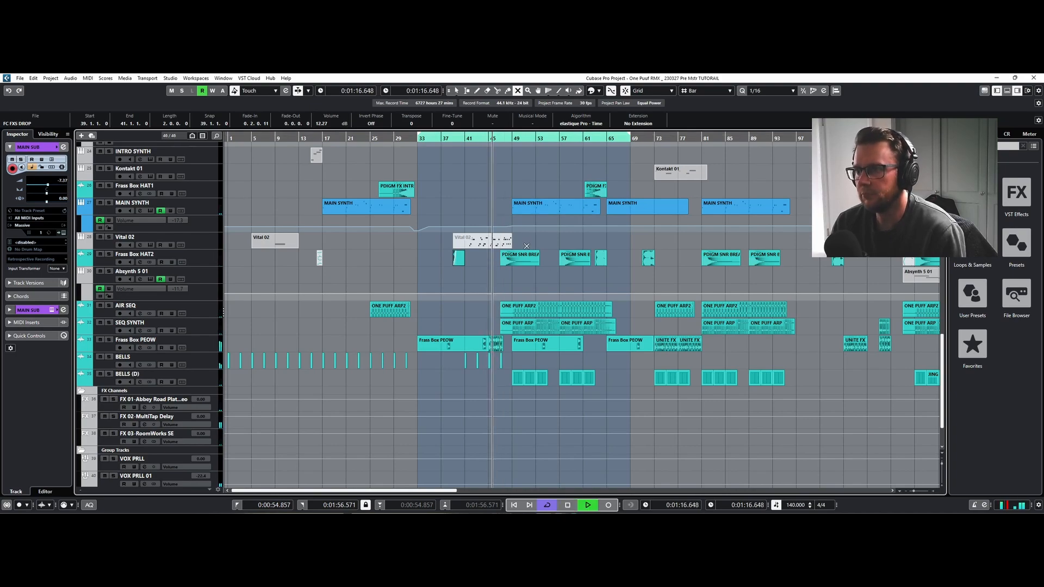
pyautogui.scroll(5, 526, 244)
pyautogui.scroll(-7, 539, 247)
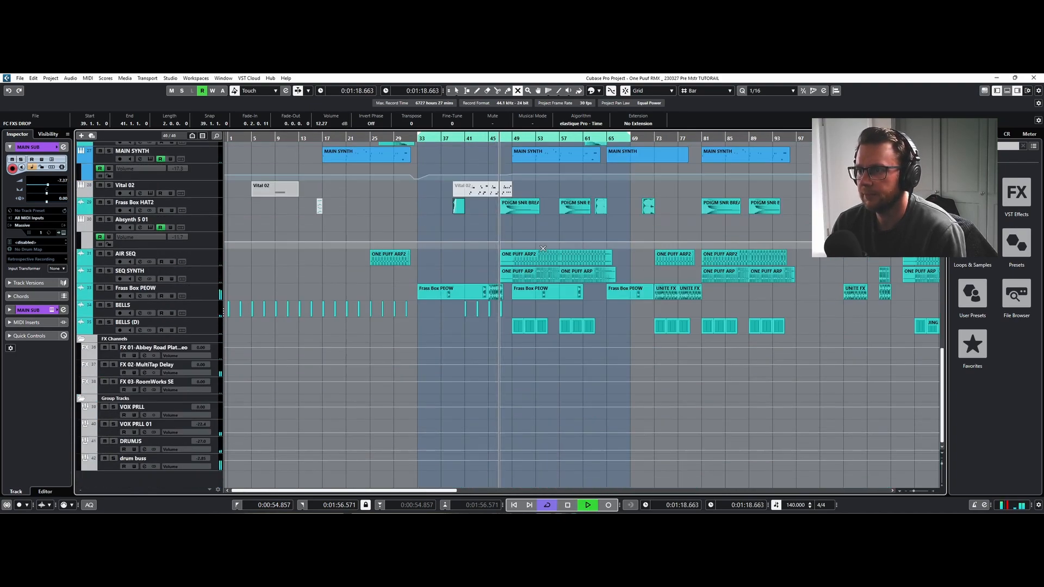
pyautogui.scroll(6, 543, 248)
pyautogui.scroll(-2, 543, 248)
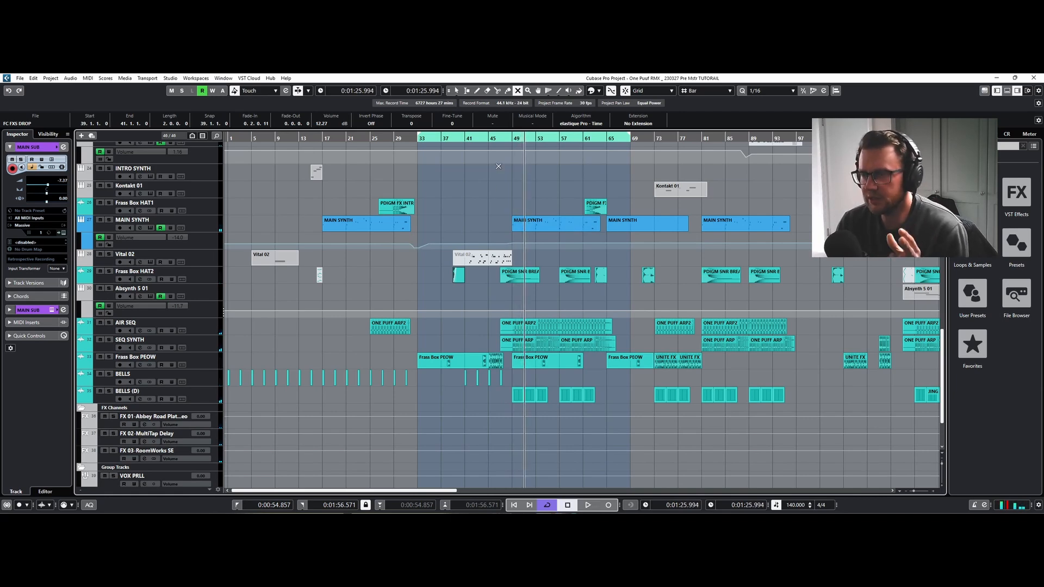
# Return to the Object Selection tool and select the MAIN SYNTH part starting at bar 17.
pyautogui.press('1')
pyautogui.click(345, 226)
pyautogui.click(346, 226)
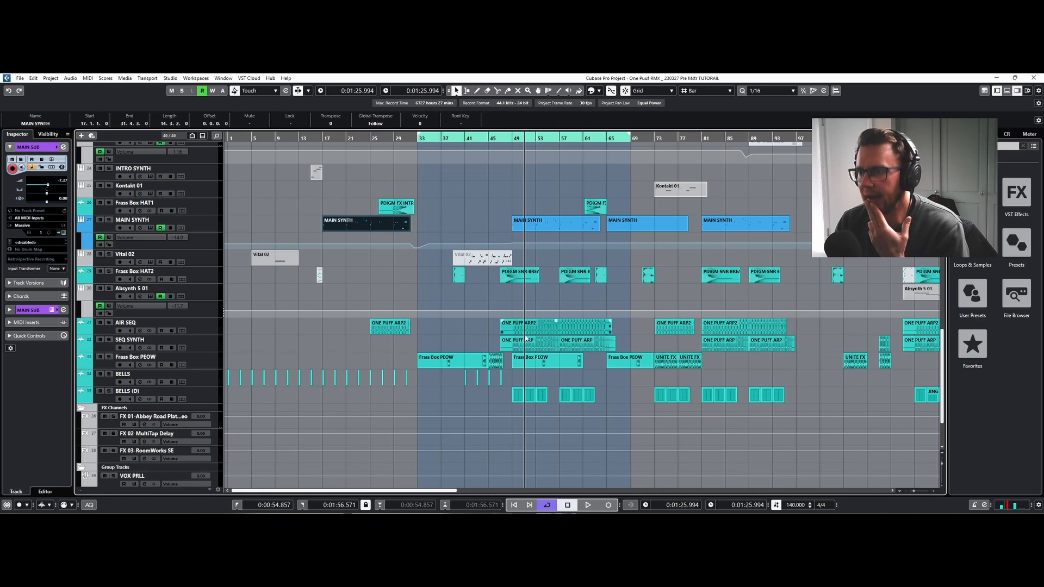
# Audition AIR SEQ and SEQ SYNTH soloed from bar 49, remove their solos, and play the full mix from the same bar.
pyautogui.click(109, 323)
pyautogui.click(110, 340)
pyautogui.click(510, 138)
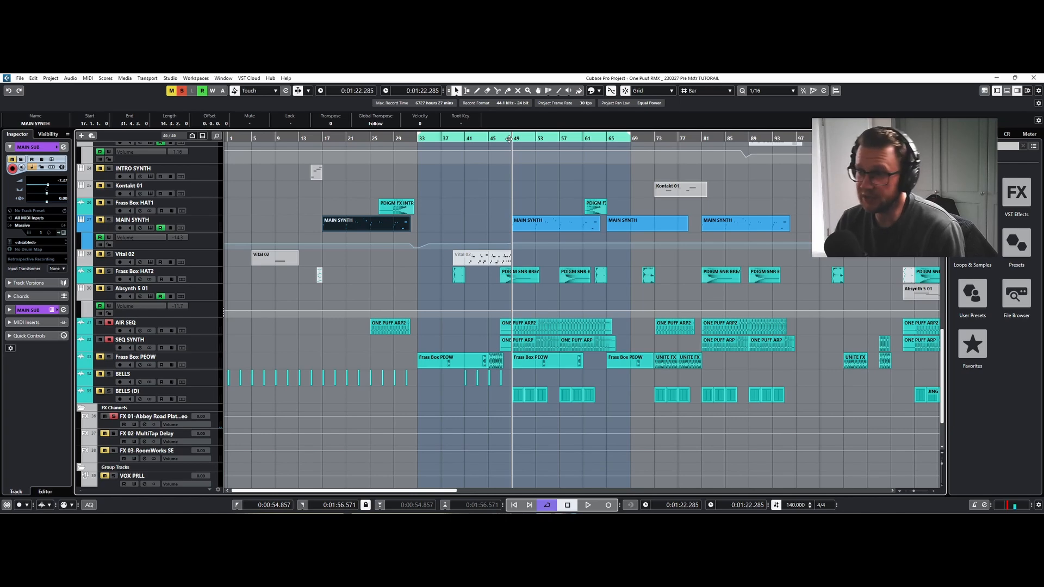
pyautogui.press('space')
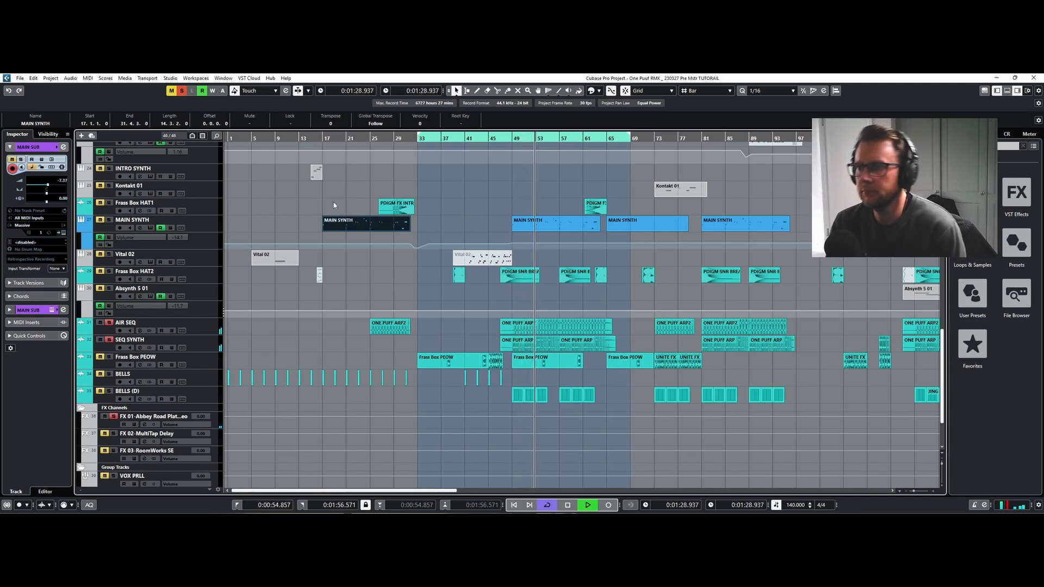
pyautogui.press('space')
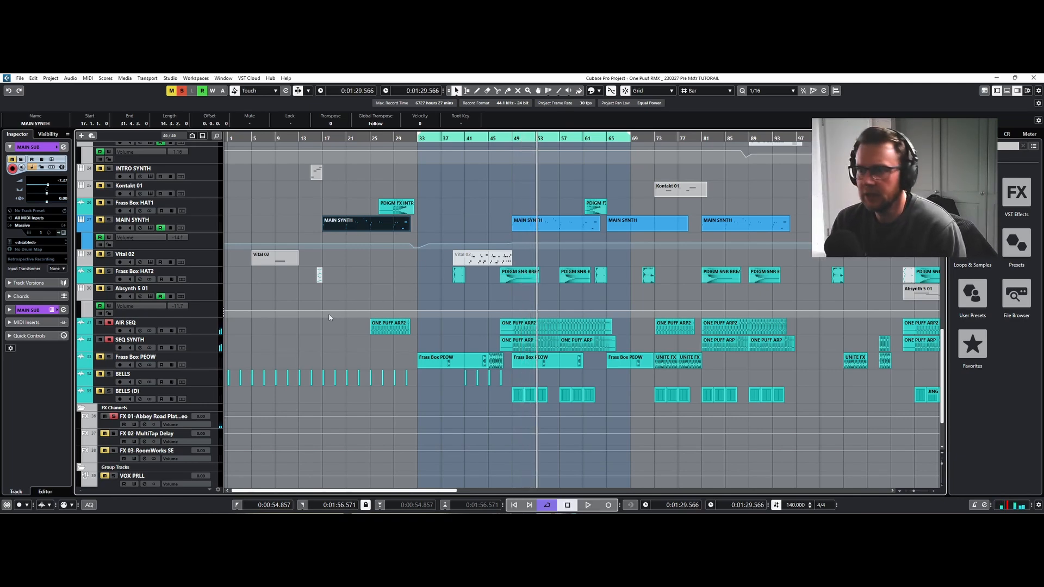
pyautogui.click(108, 325)
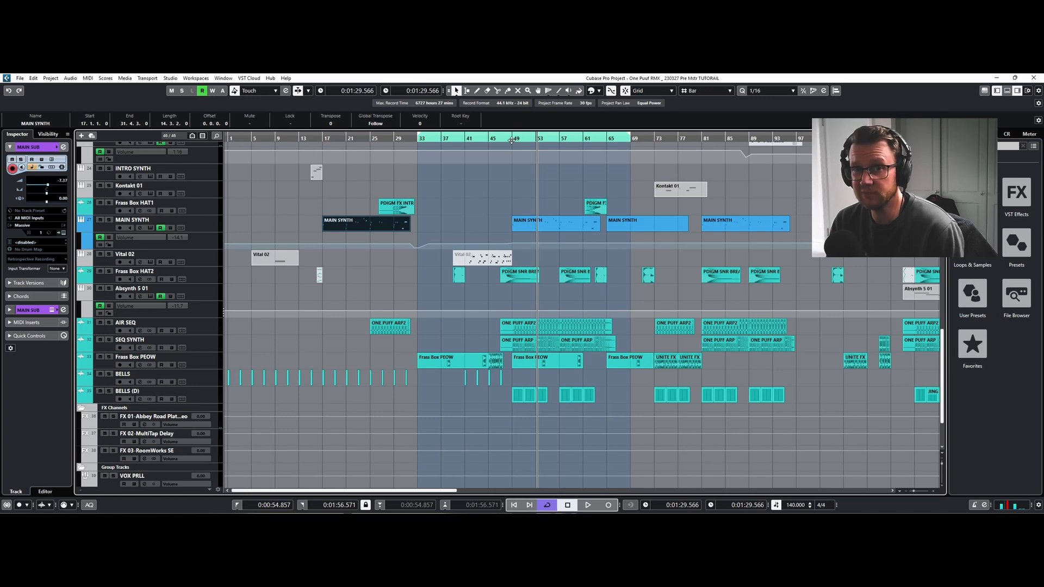
pyautogui.click(511, 140)
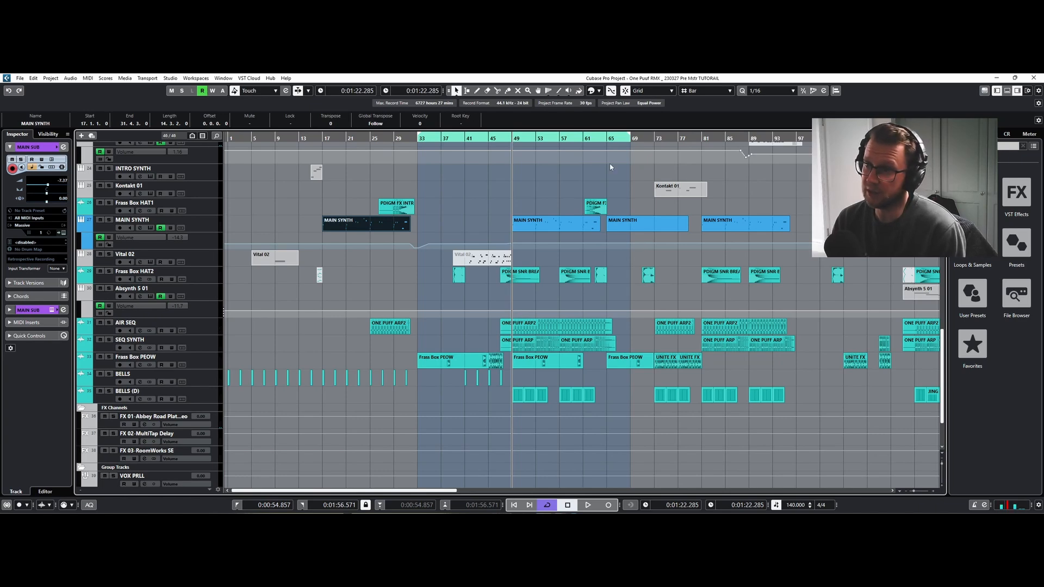
pyautogui.press('space')
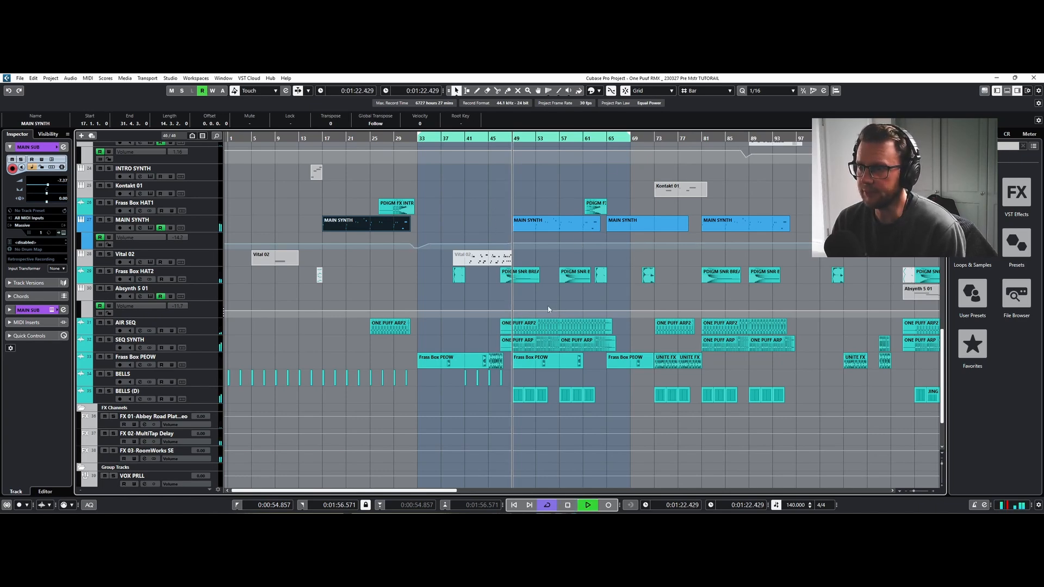
pyautogui.press('space')
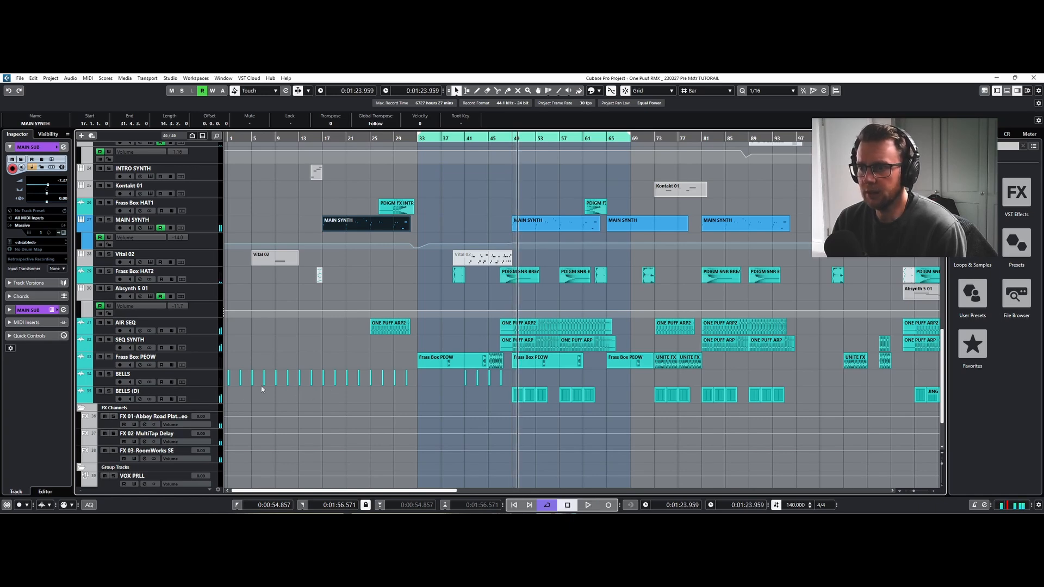
# Audition the BELLS (D) track soloed from about bar 49, stop playback, and remove its solo.
pyautogui.click(108, 392)
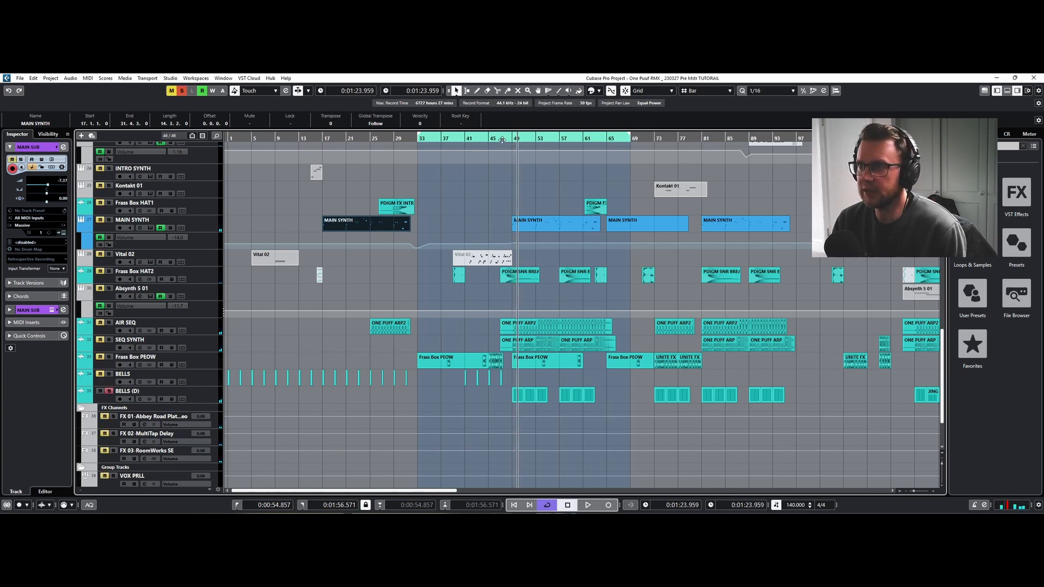
pyautogui.press('space')
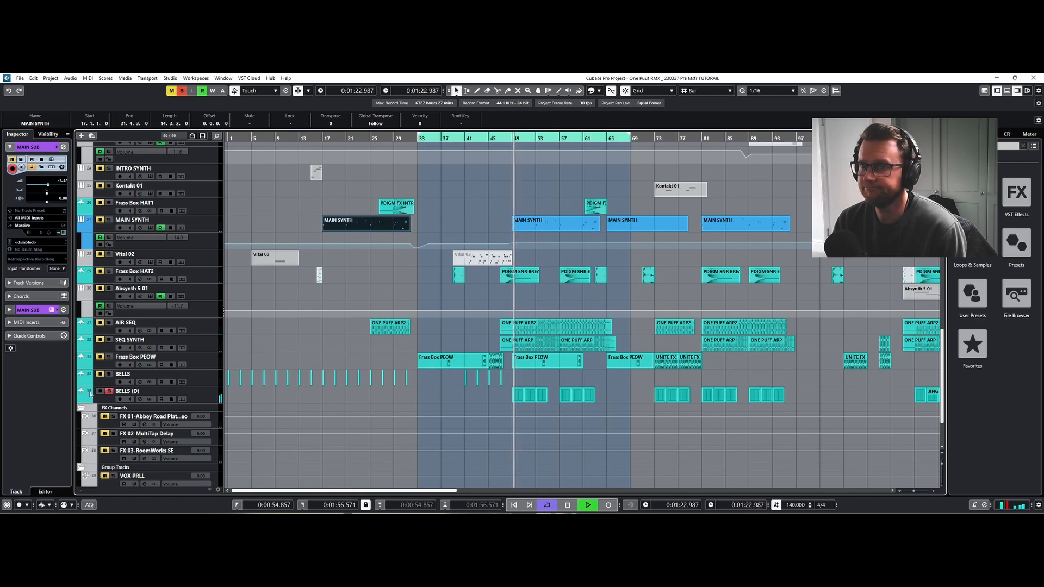
pyautogui.press('space')
pyautogui.click(109, 392)
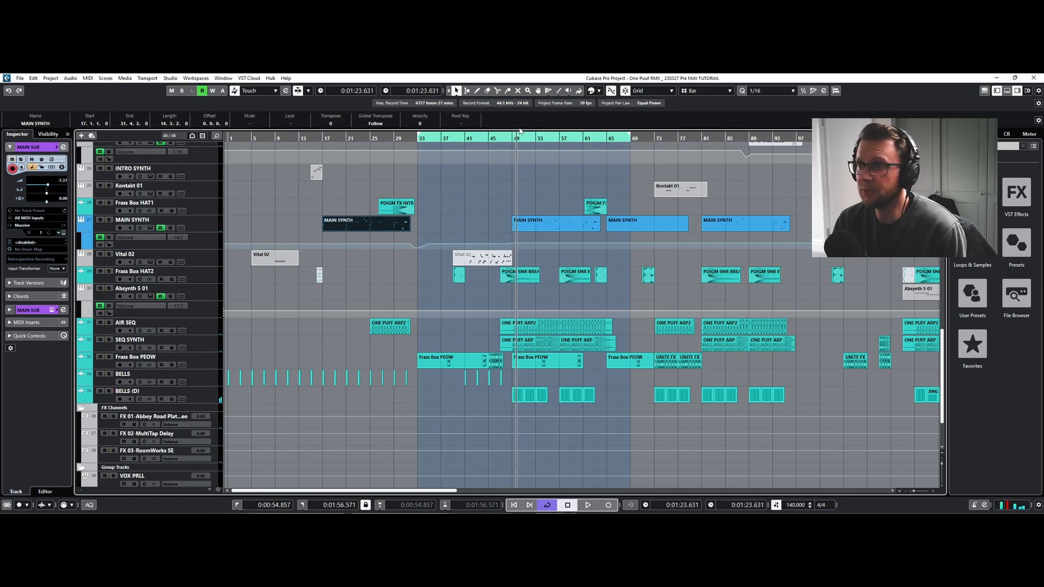
# Replay the full mix from bar 49 while looking over the sub bass, intro synth and drum tracks.
pyautogui.click(510, 138)
pyautogui.press('space')
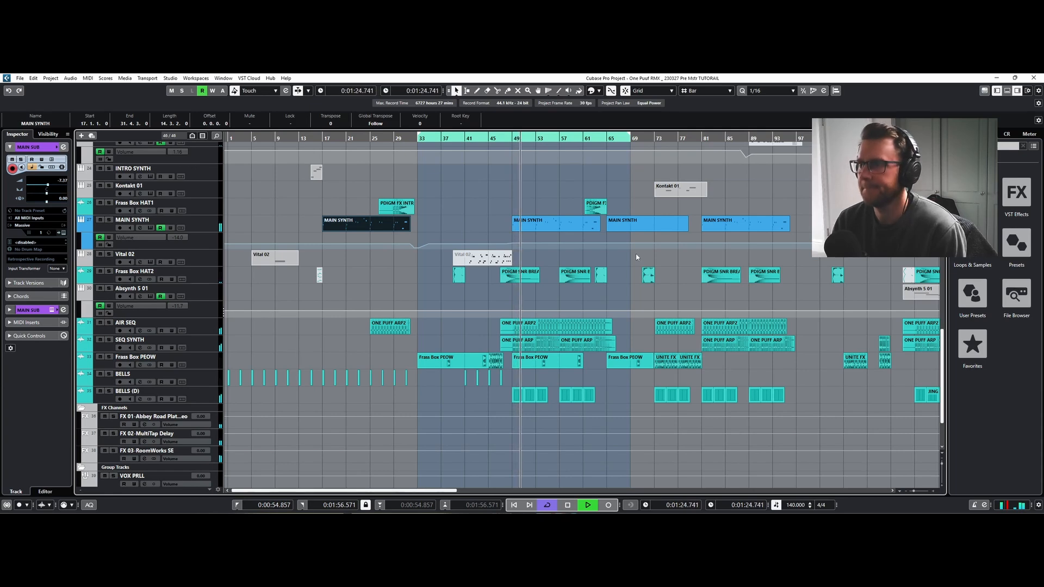
pyautogui.scroll(6, 637, 257)
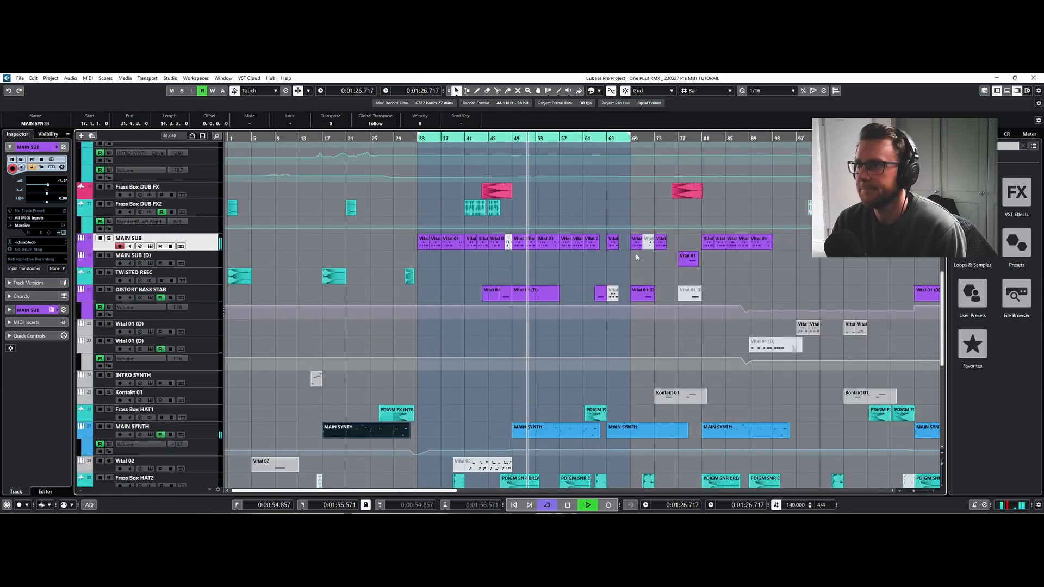
pyautogui.scroll(3, 636, 258)
pyautogui.scroll(6, 636, 257)
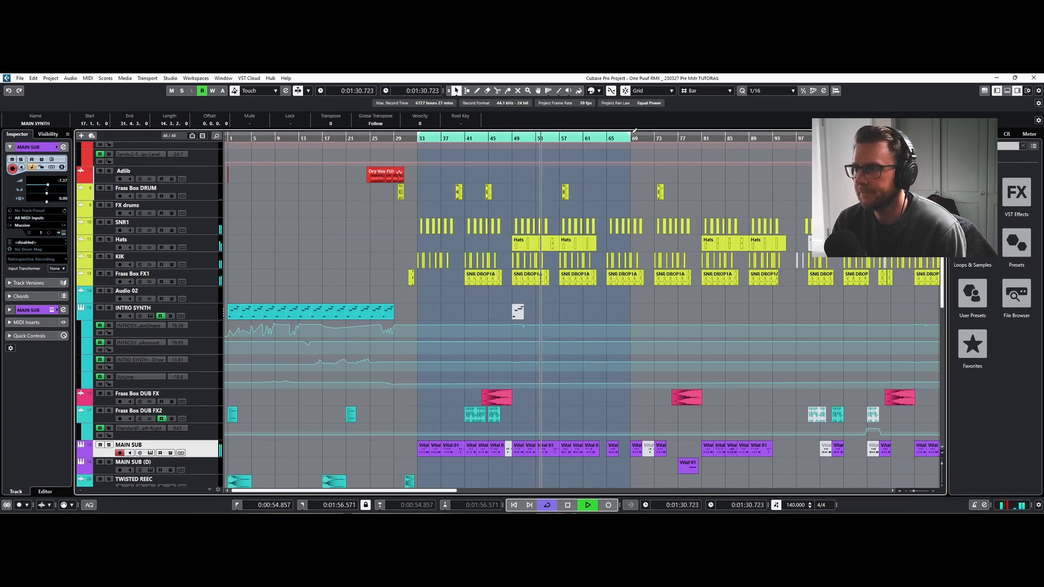
# Extend the cycle range's end to bar 109 and stop playback.
pyautogui.moveTo(631, 136); pyautogui.dragTo(867, 140)
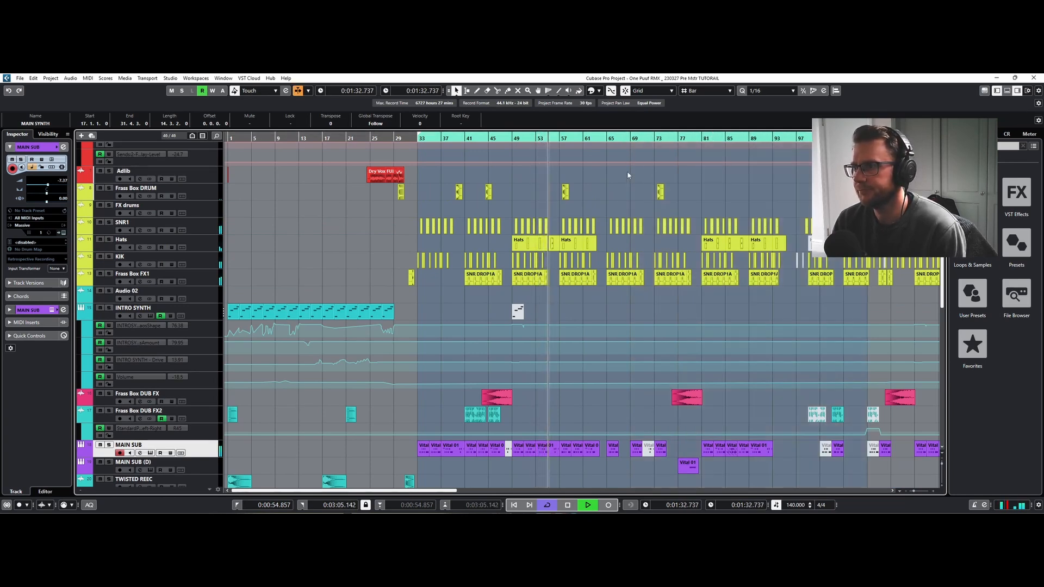
pyautogui.moveTo(447, 491); pyautogui.dragTo(485, 491)
pyautogui.press('space')
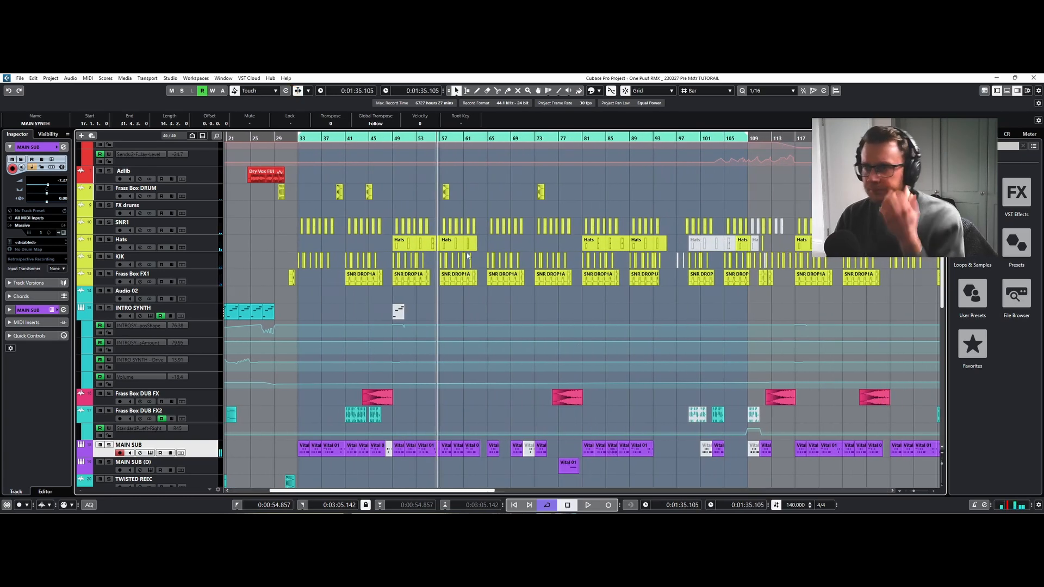
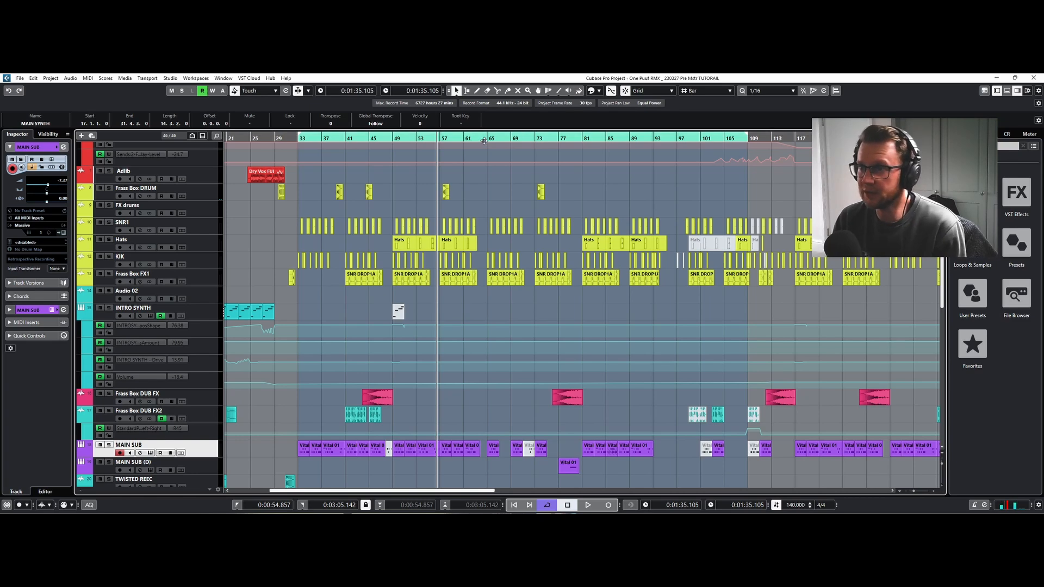
# Play the full mix from bar 63 to about bar 73.
pyautogui.click(477, 139)
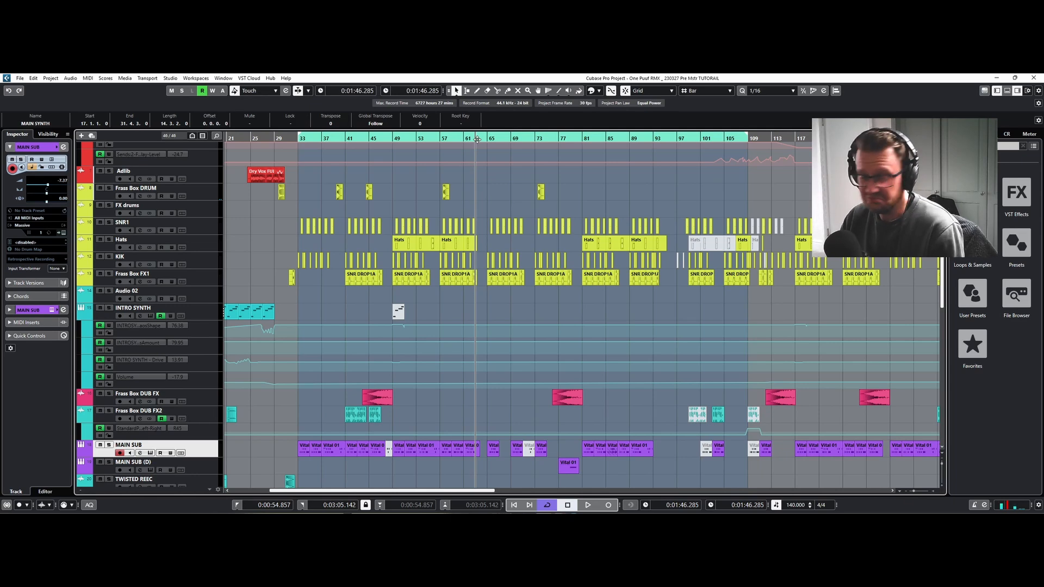
pyautogui.press('space')
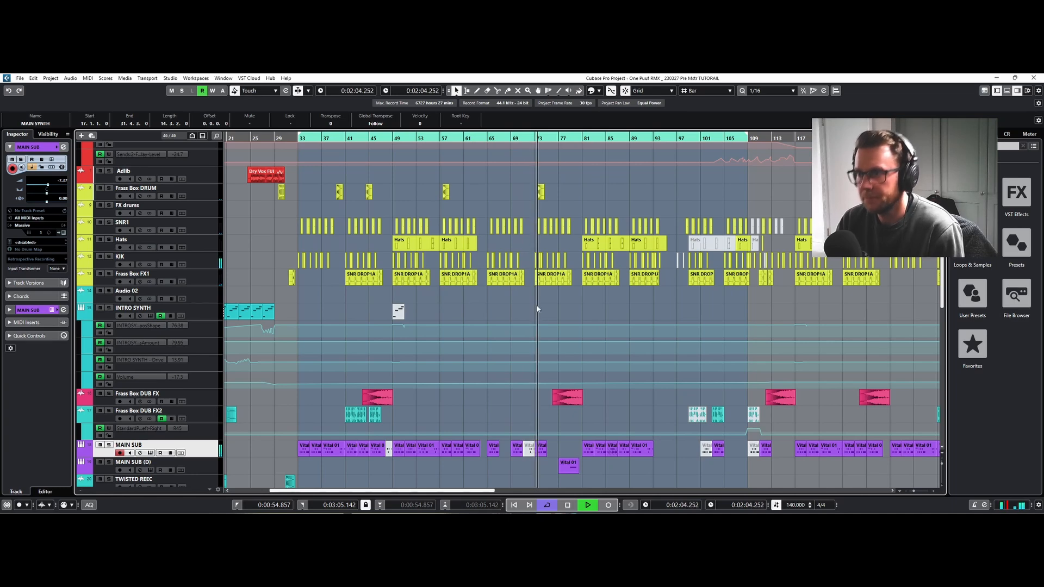
pyautogui.press('space')
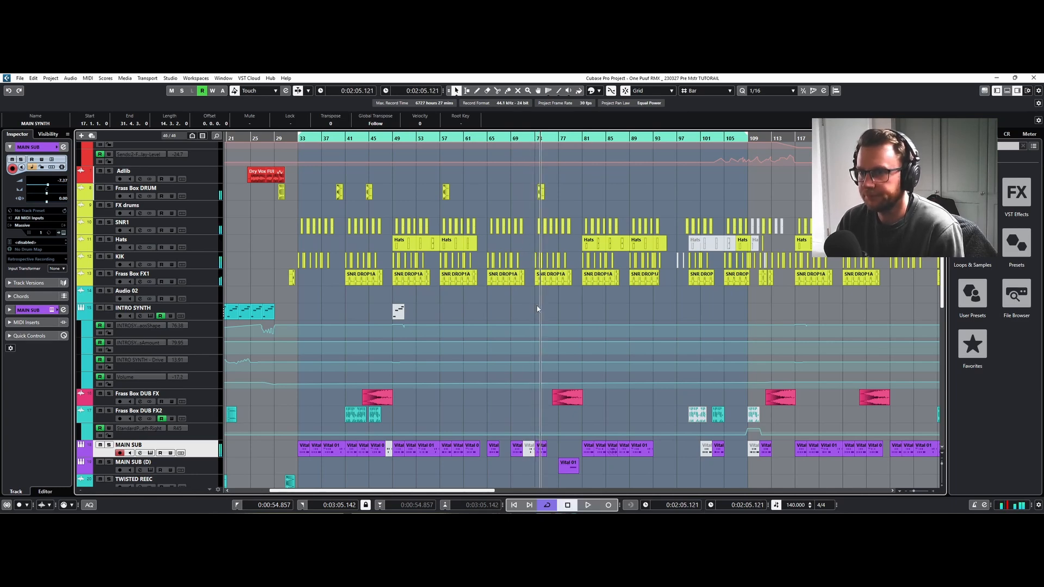
# Audition Kontakt 01 soloed from bar 73, remove its solo, and view its Lo-Fi Glow instrument, closing the Kontakt window.
pyautogui.click(535, 139)
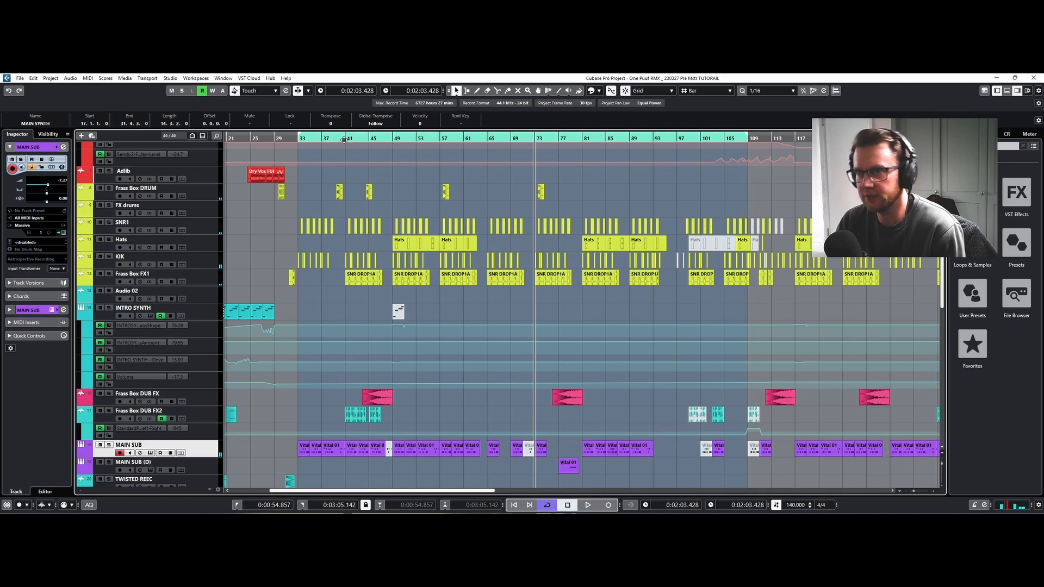
pyautogui.scroll(-5, 552, 340)
pyautogui.scroll(-4, 553, 343)
pyautogui.scroll(4, 553, 342)
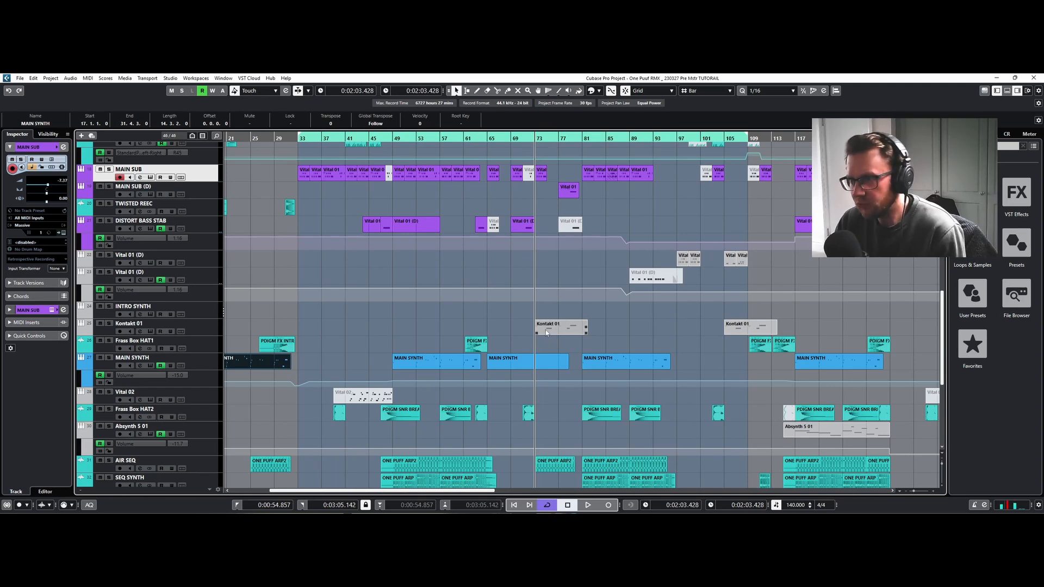
pyautogui.click(109, 325)
pyautogui.press('space')
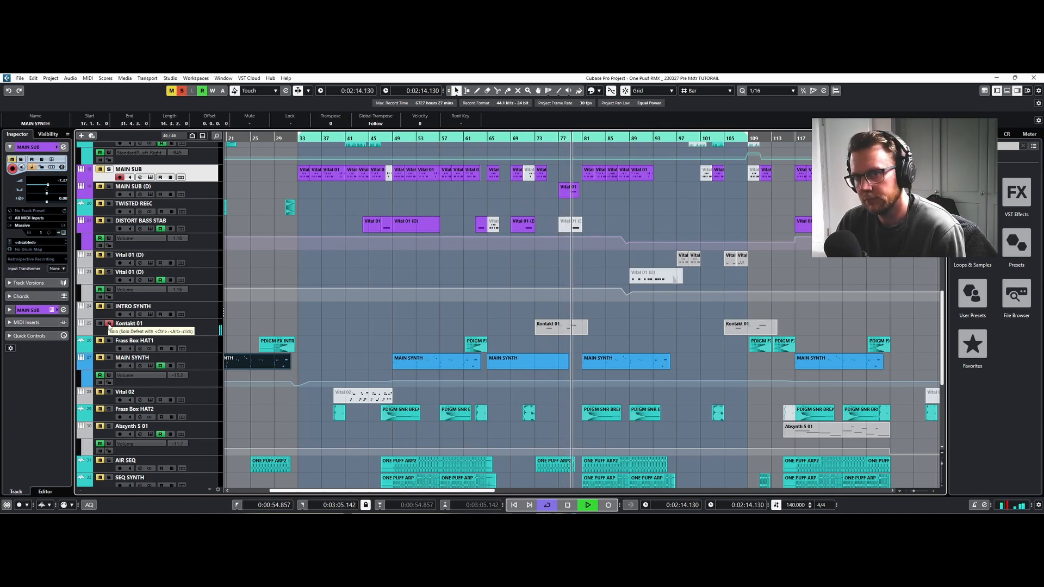
pyautogui.press('space')
pyautogui.click(152, 332)
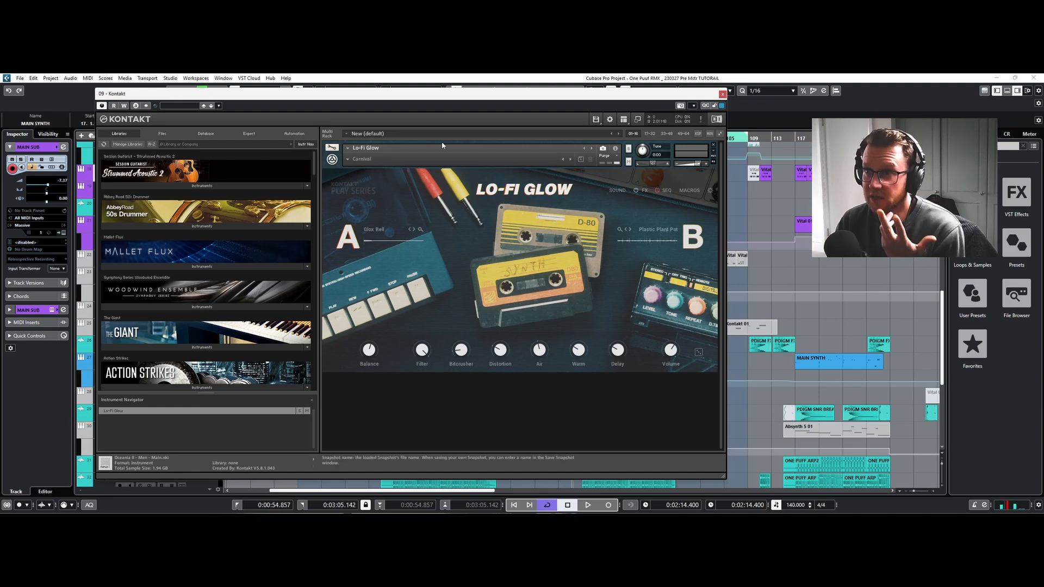
pyautogui.click(723, 95)
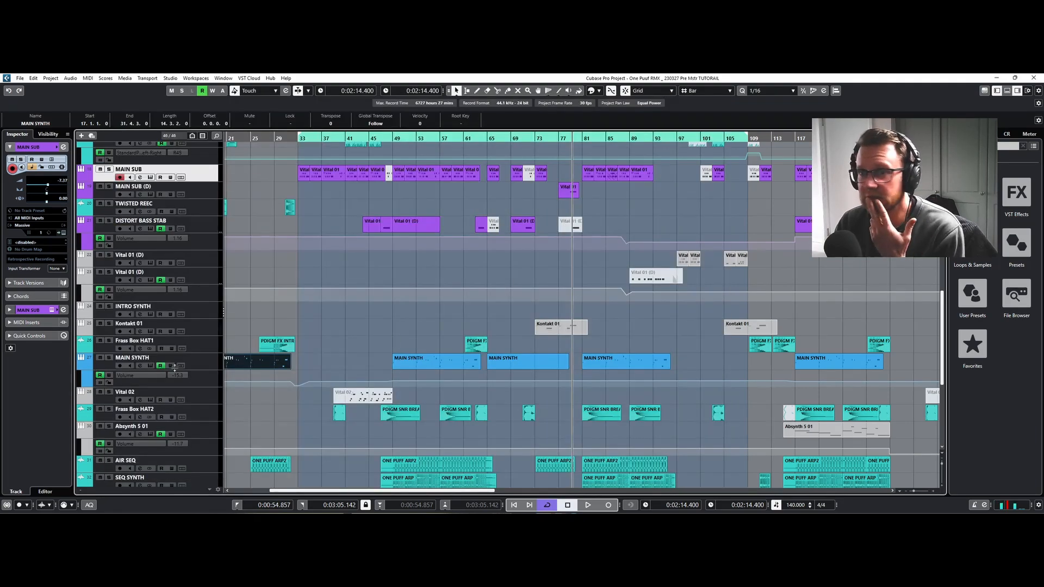
# Inspect the Kontakt 01 track's instrument and its channel settings, including the Blackhole insert, and close the windows.
pyautogui.click(151, 333)
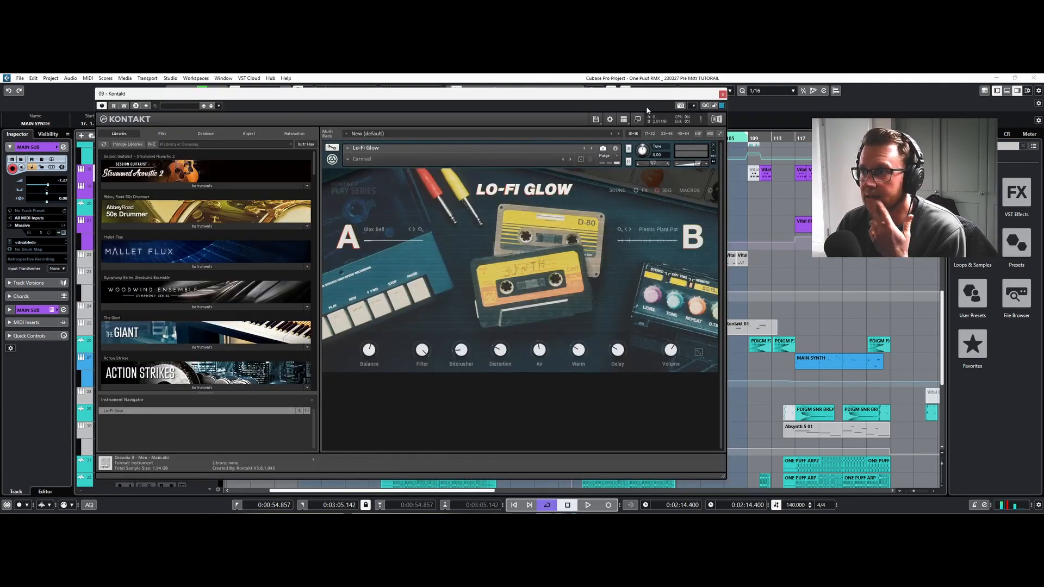
pyautogui.click(724, 94)
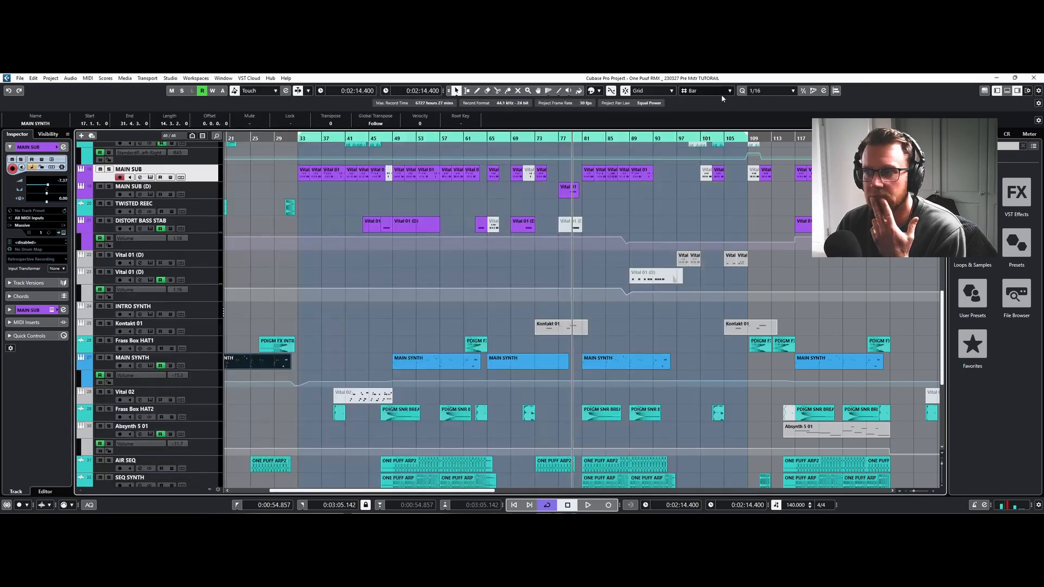
pyautogui.click(140, 332)
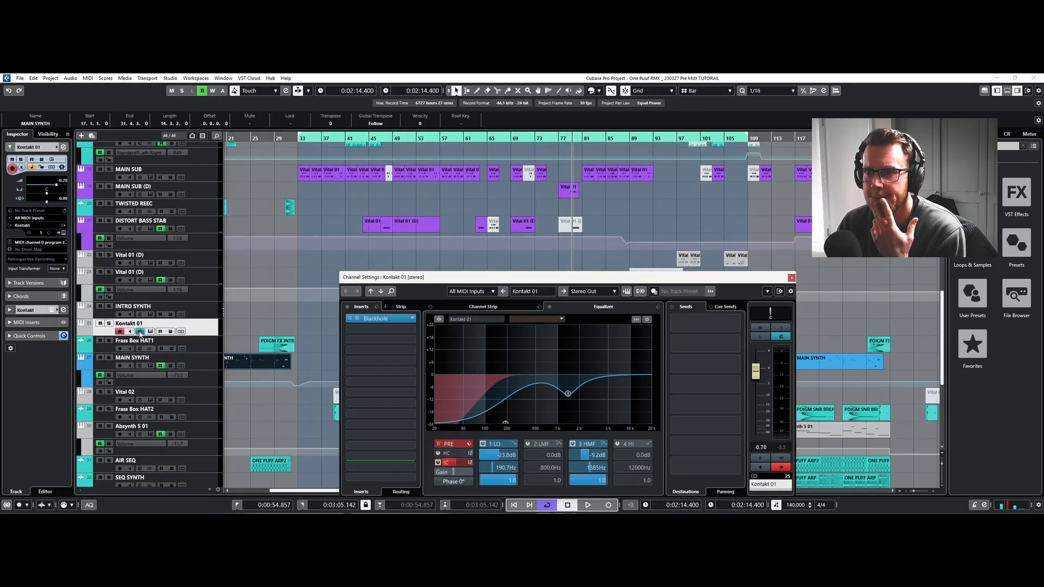
pyautogui.click(359, 320)
pyautogui.click(647, 181)
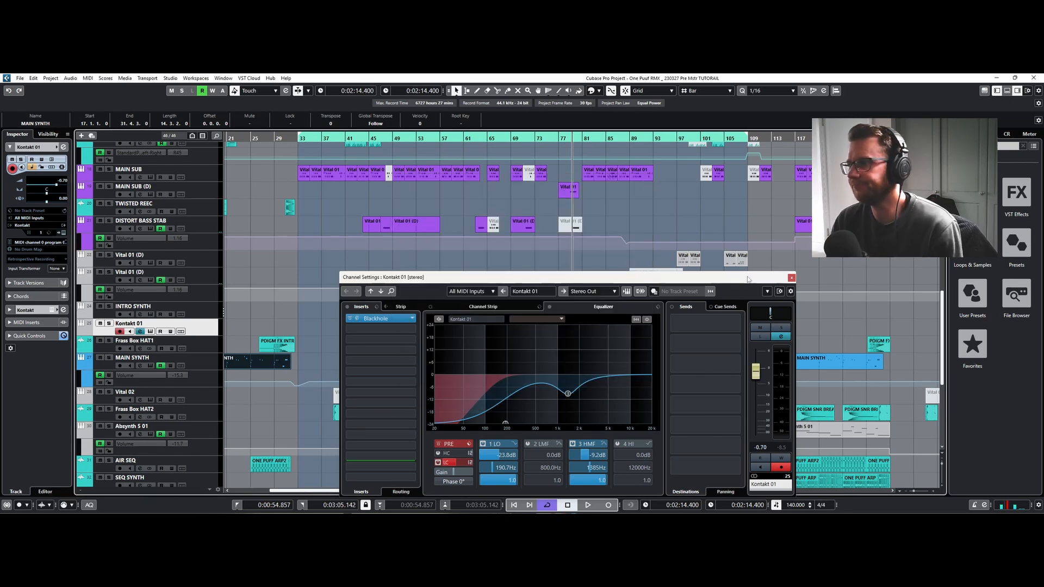
pyautogui.click(792, 278)
# Play the arrangement from about bar 67 through the Kontakt 01 part, and stop playback.
pyautogui.click(528, 138)
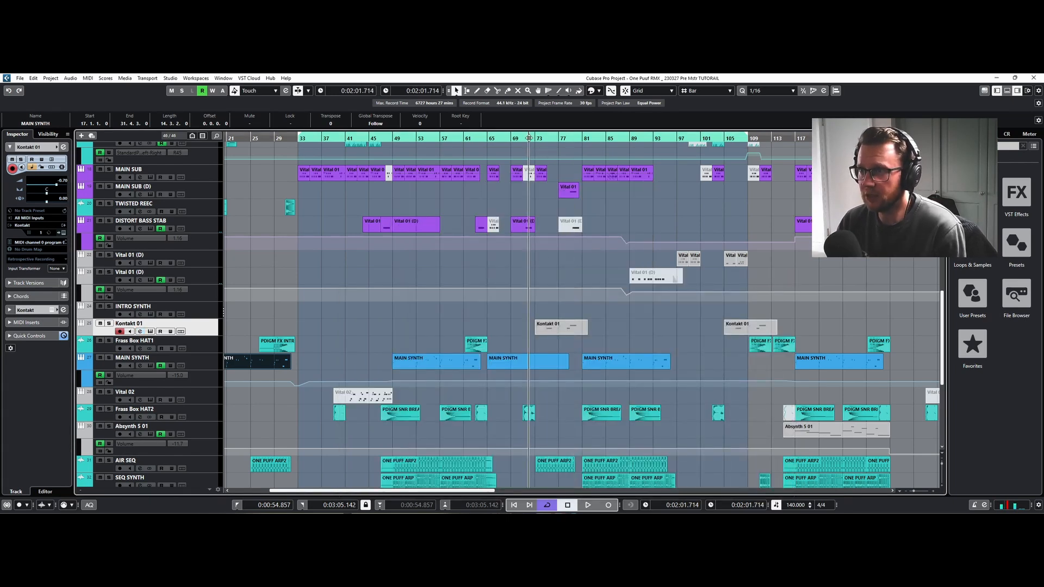
pyautogui.click(506, 137)
pyautogui.press('space')
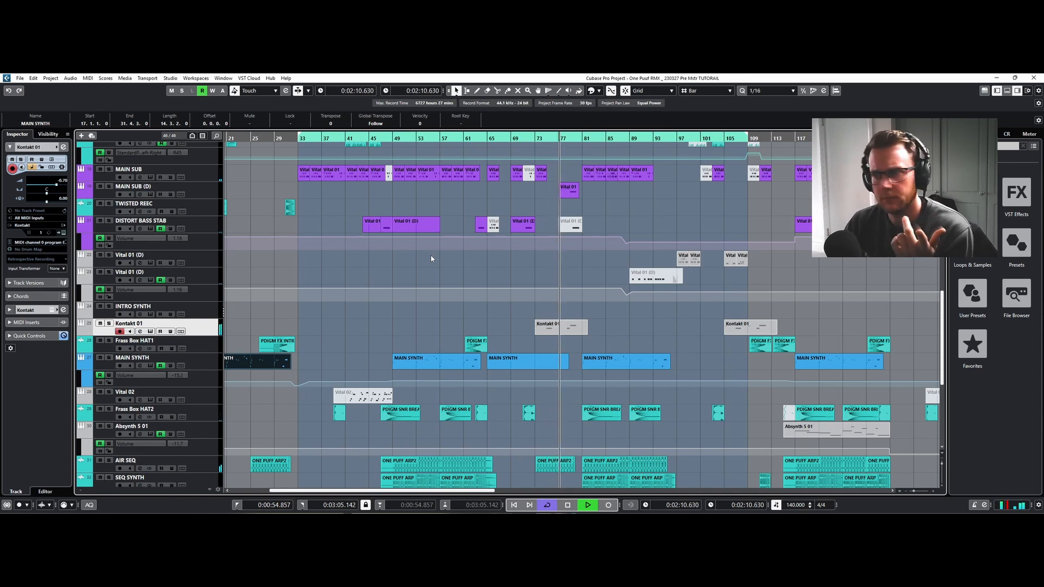
pyautogui.scroll(-3, 432, 259)
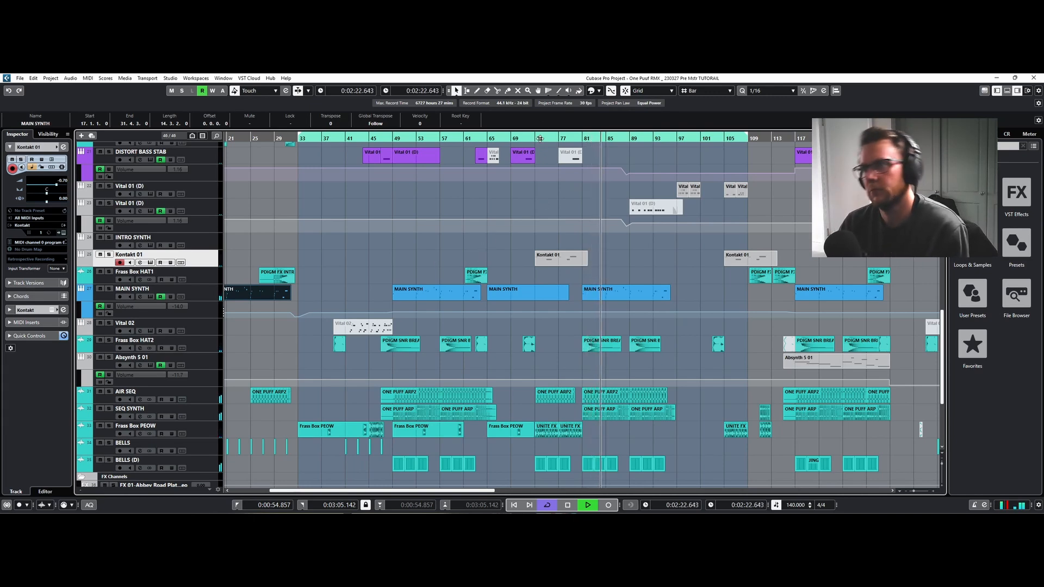
pyautogui.press('space')
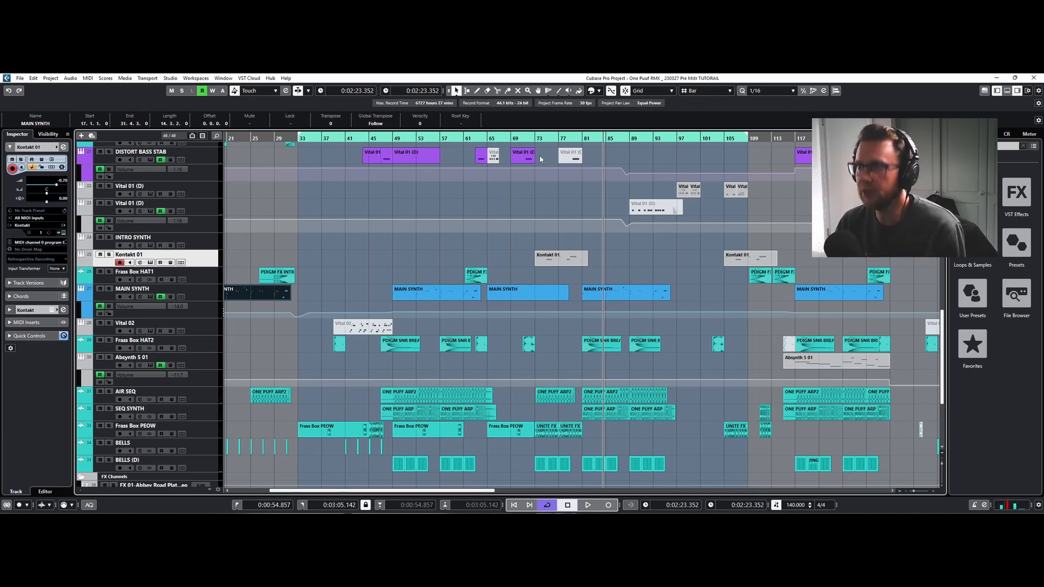
# Audition the AIR SEQ, BELLS (D) and Frass Box PEOW tracks soloed together from bar 73.
pyautogui.click(535, 139)
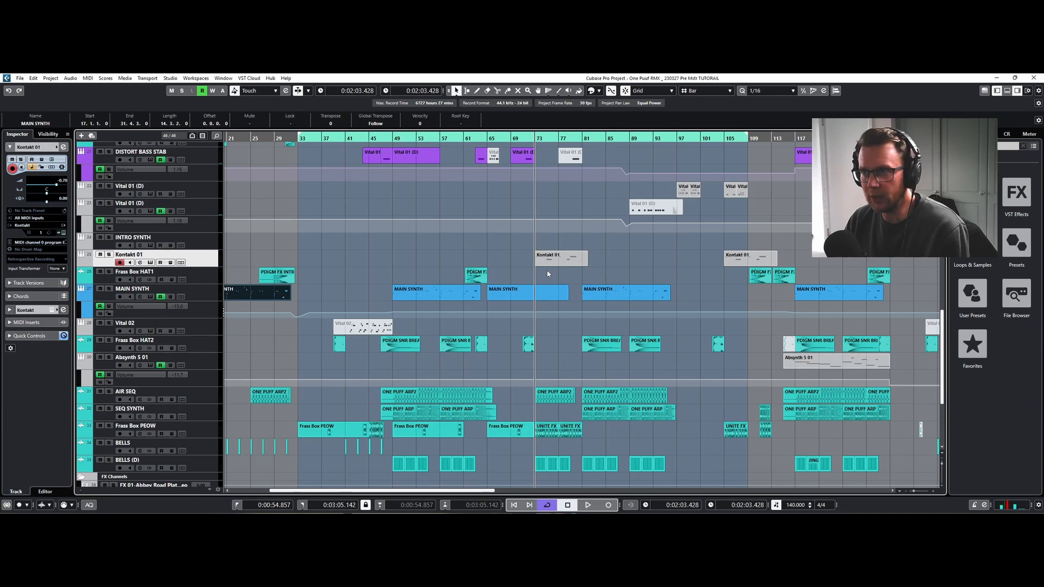
pyautogui.click(523, 139)
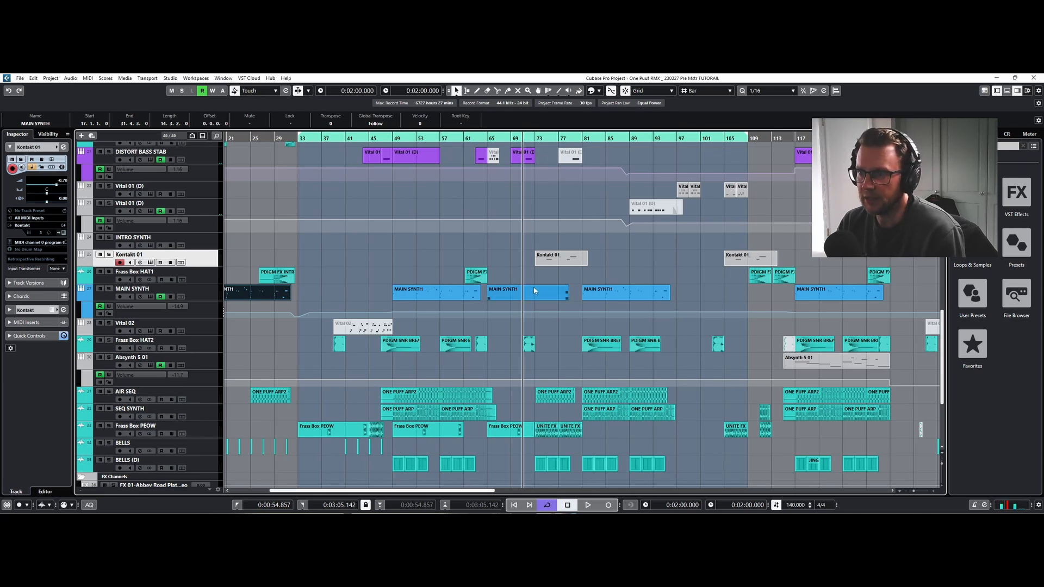
pyautogui.click(536, 138)
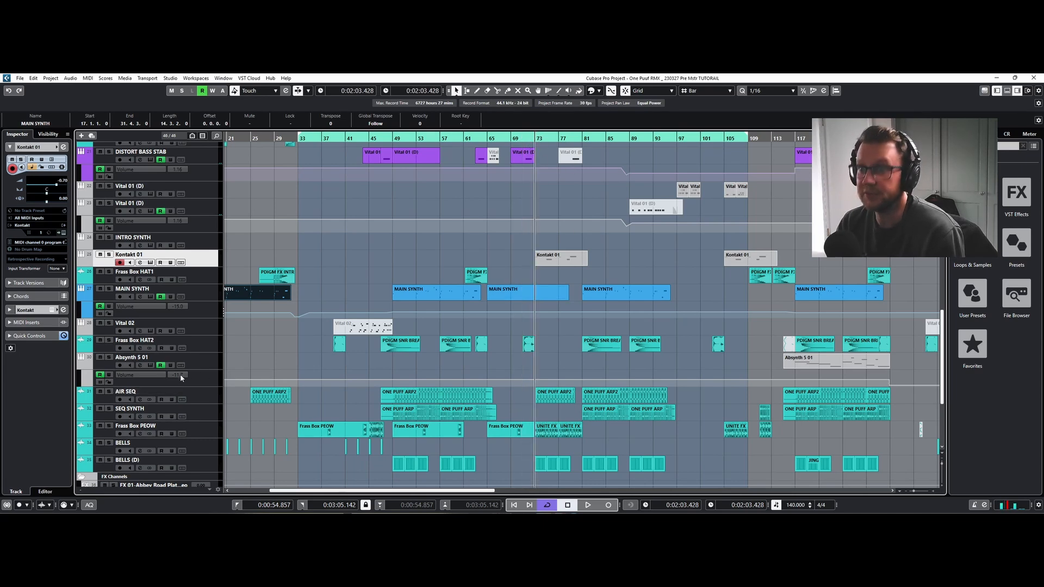
pyautogui.click(109, 391)
pyautogui.press('space')
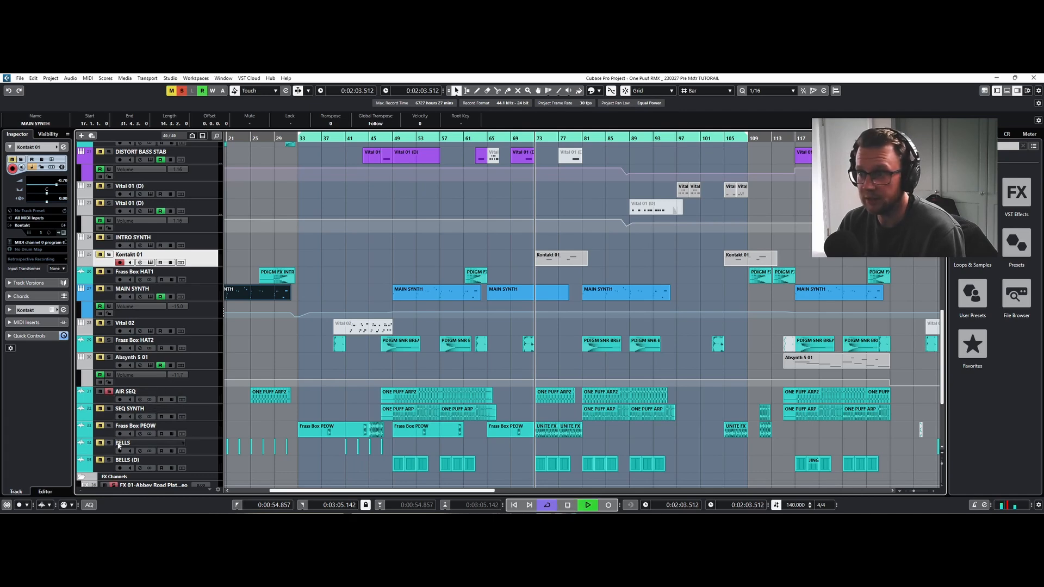
pyautogui.click(109, 460)
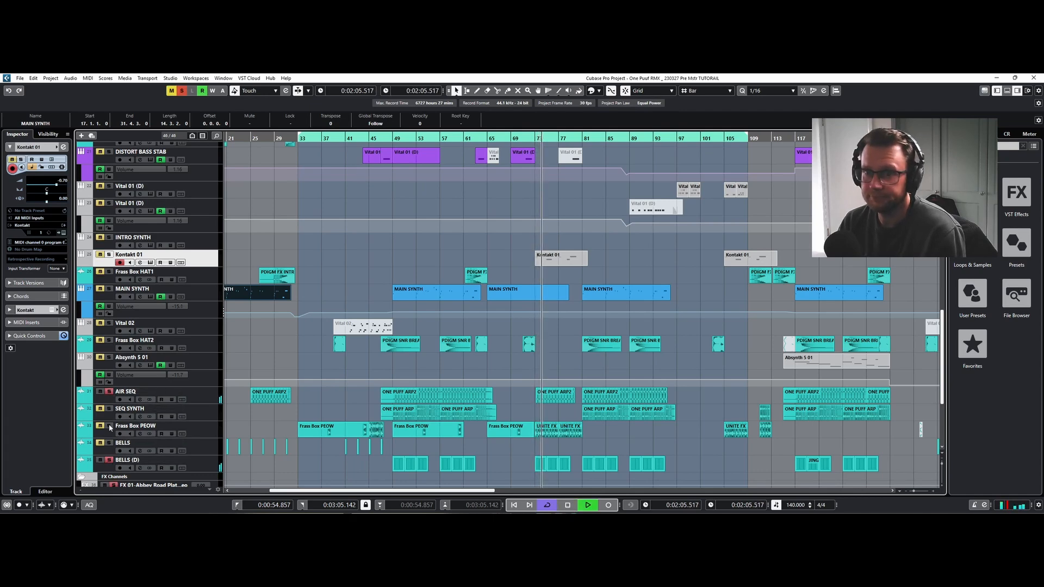
pyautogui.click(108, 426)
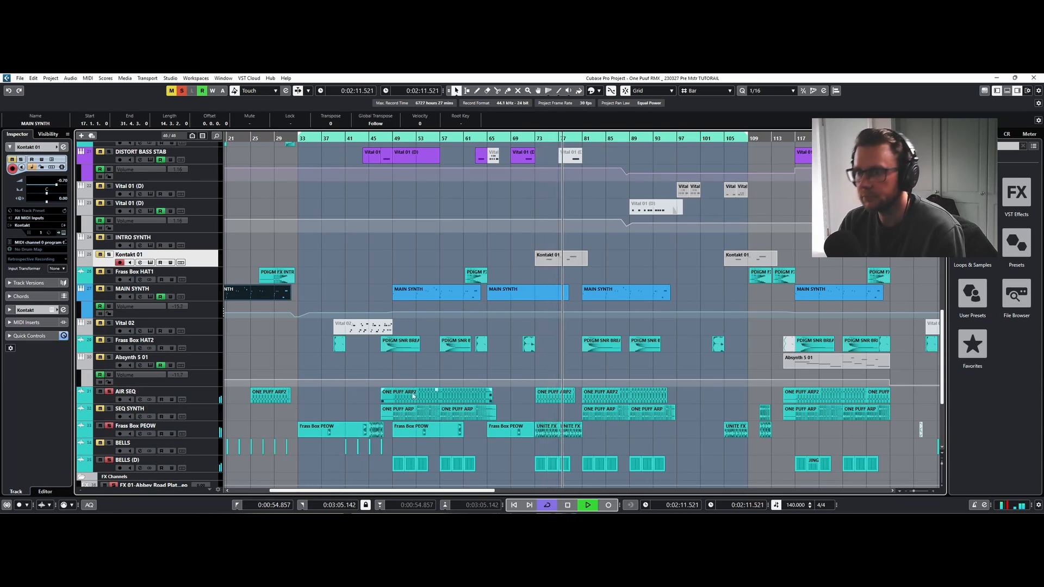
pyautogui.press('space')
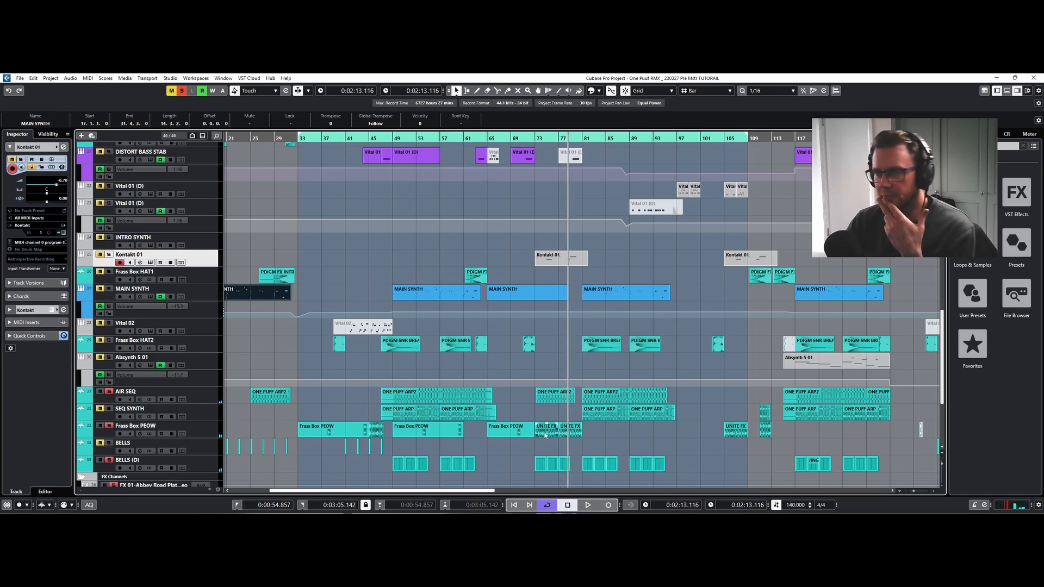
# Clear the solos on the Frass Box PEOW, AIR SEQ and BELLS (D) tracks.
pyautogui.click(100, 425)
pyautogui.click(109, 426)
pyautogui.click(108, 391)
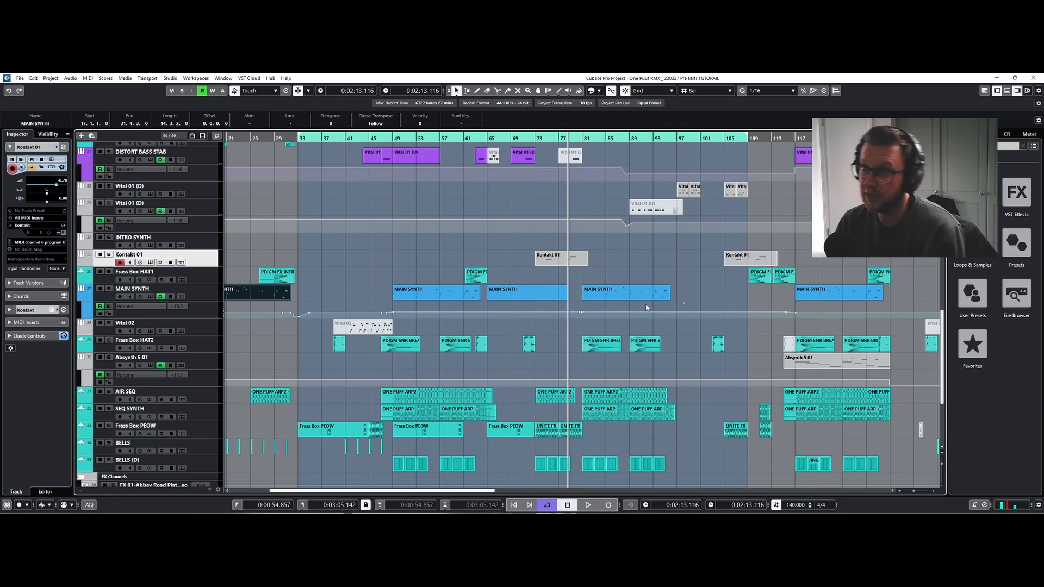
# Play the full arrangement from bar 80 with the vocal and drum tracks in view.
pyautogui.click(576, 139)
pyautogui.click(579, 139)
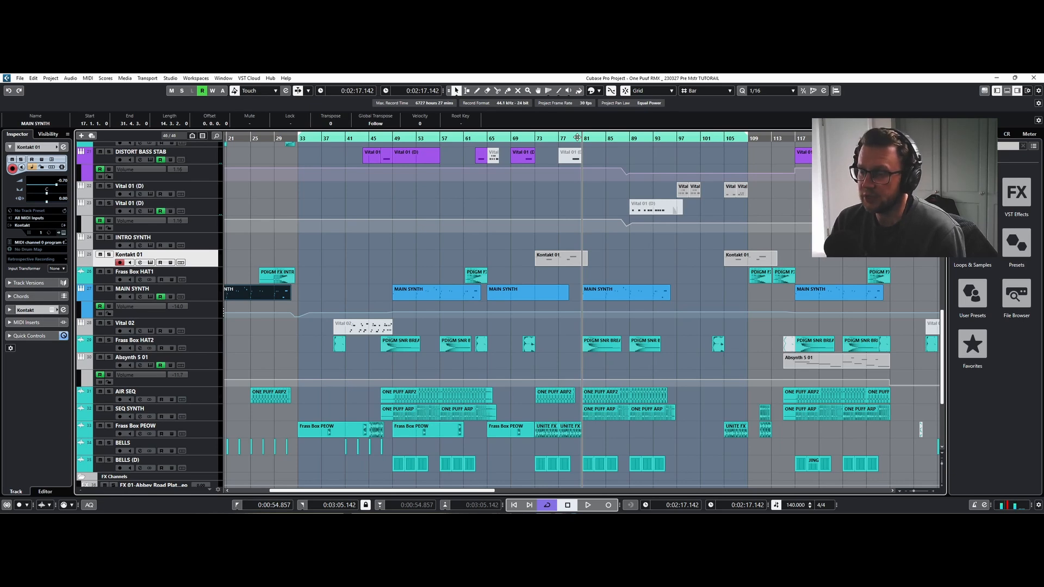
pyautogui.click(577, 137)
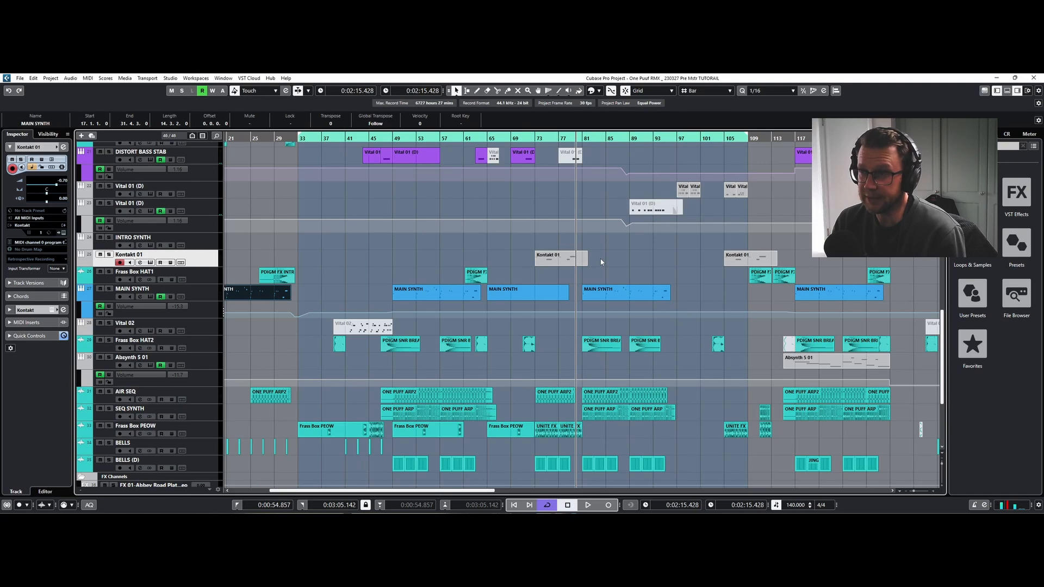
pyautogui.scroll(10, 609, 287)
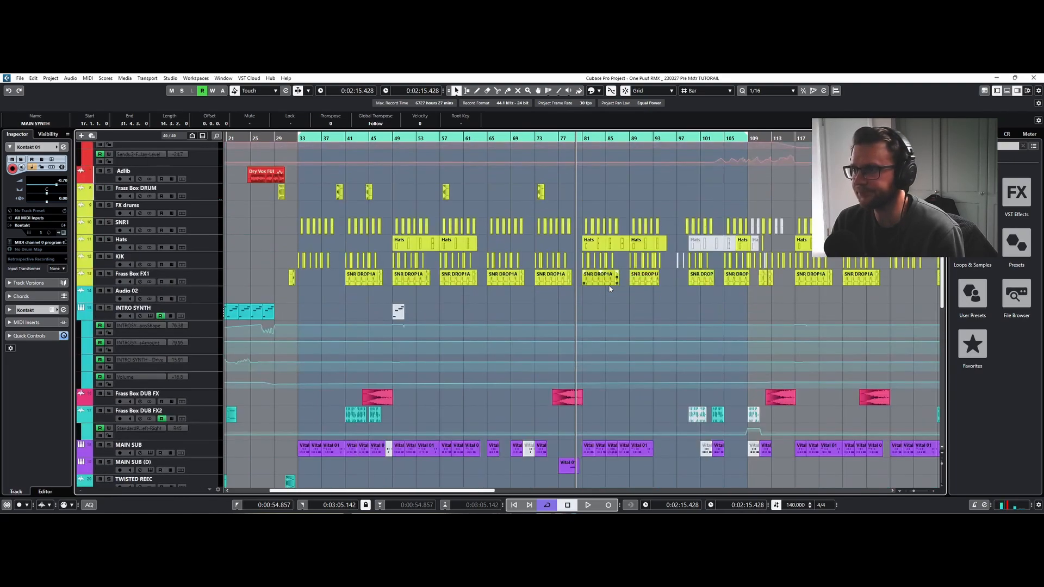
pyautogui.scroll(7, 610, 289)
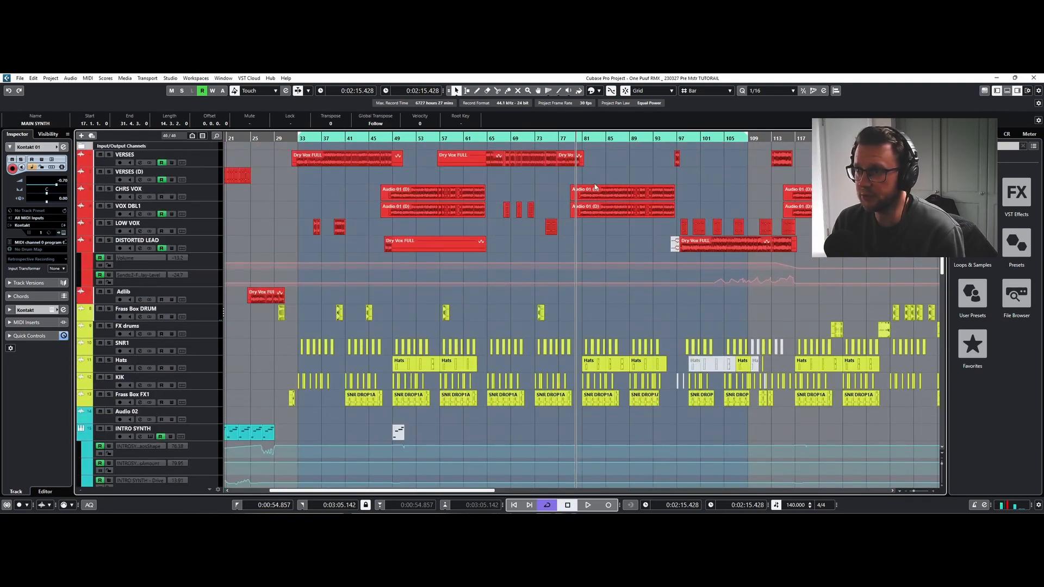
pyautogui.press('space')
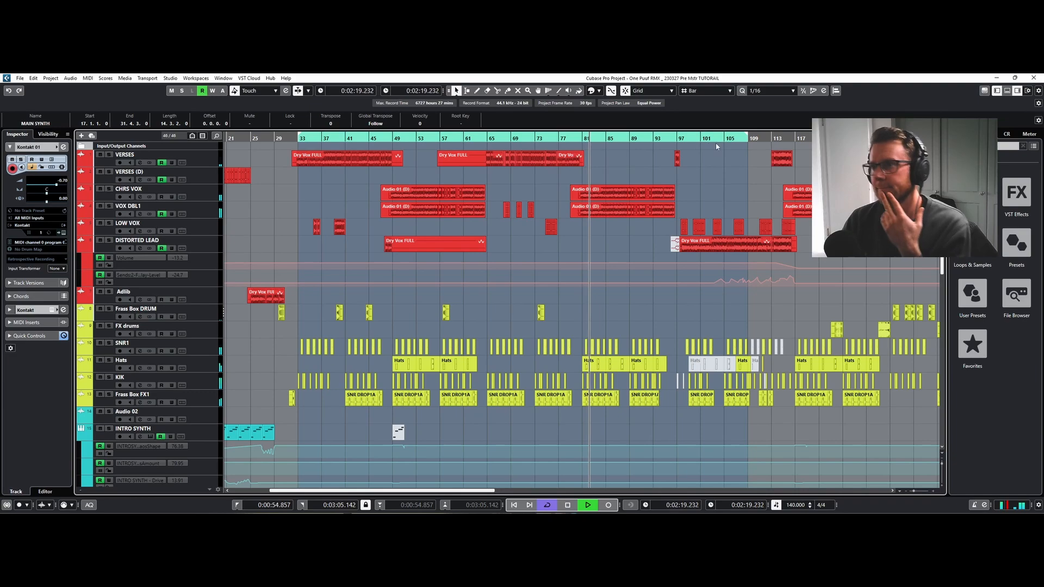
# Examine the vocal, drum, bass and synth tracks of the second half of the arrangement during playback.
pyautogui.scroll(-10, 680, 243)
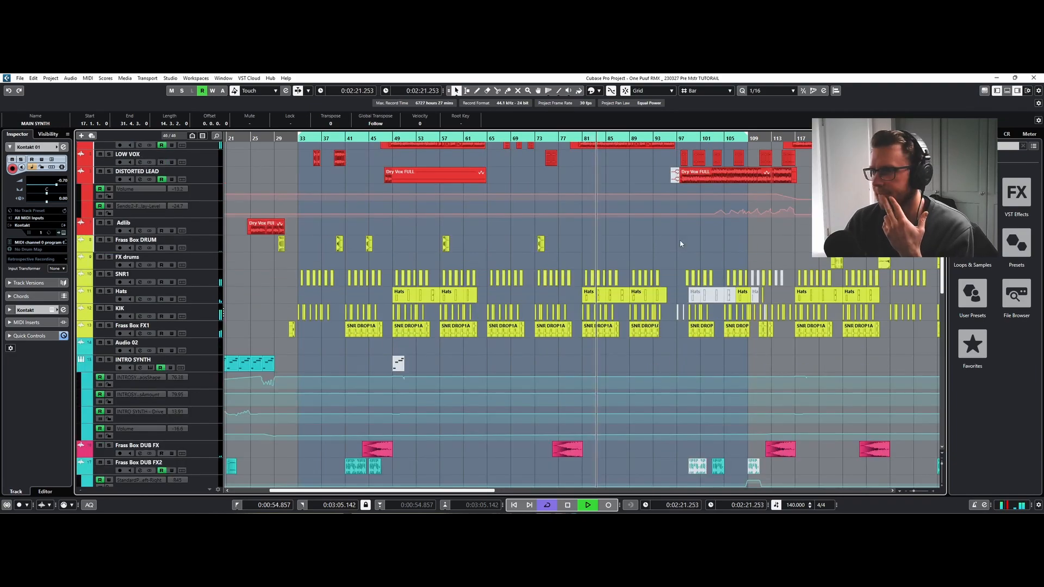
pyautogui.scroll(-8, 680, 244)
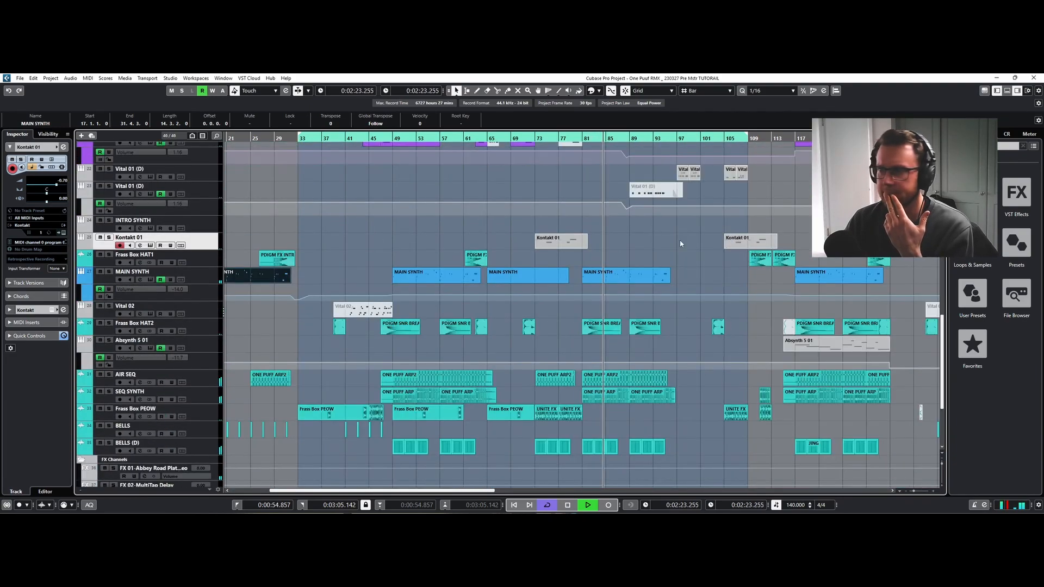
pyautogui.scroll(-4, 680, 243)
pyautogui.scroll(7, 680, 243)
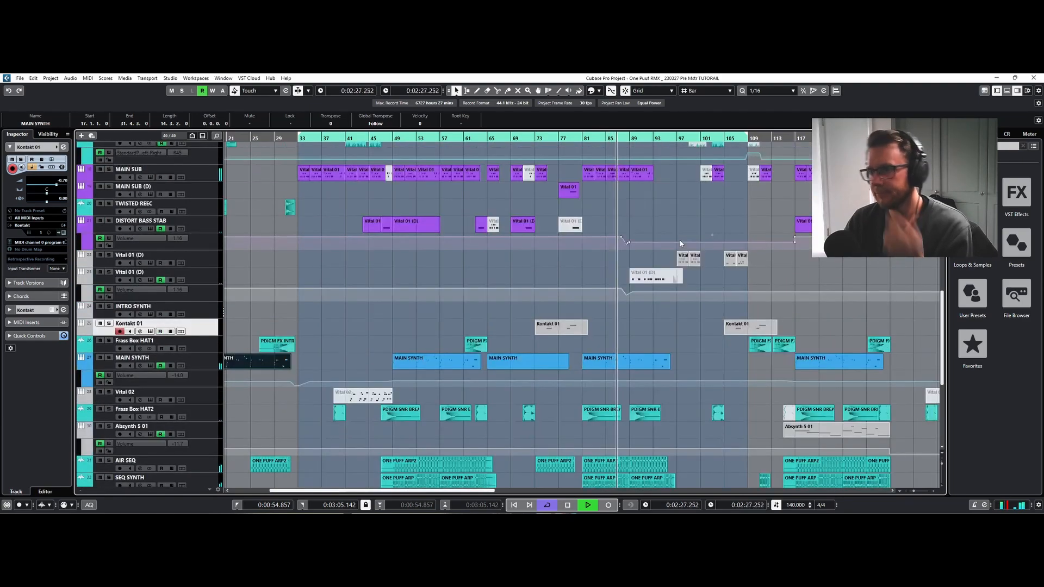
pyautogui.scroll(3, 681, 243)
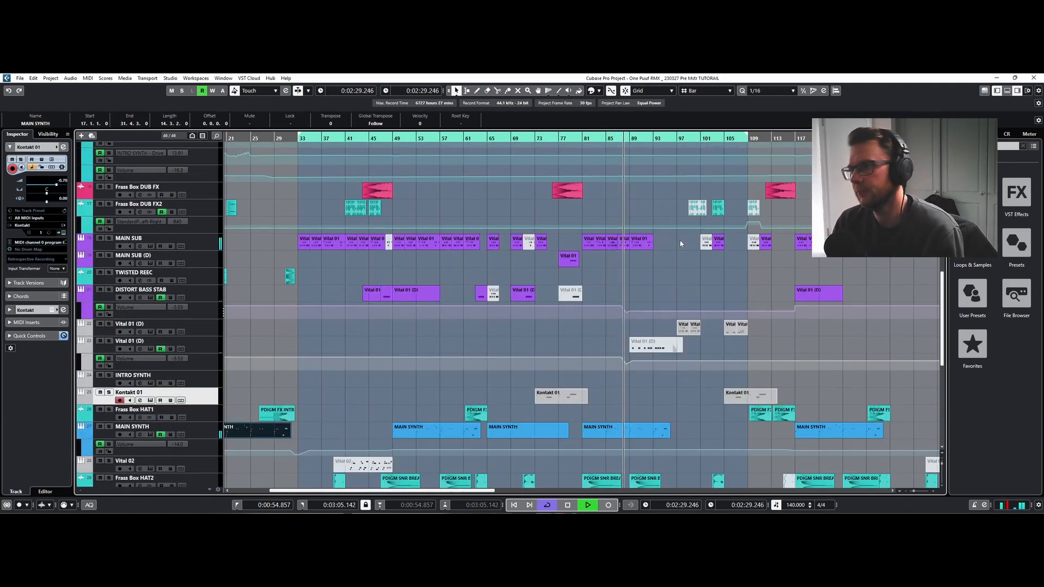
pyautogui.moveTo(405, 494); pyautogui.dragTo(474, 495)
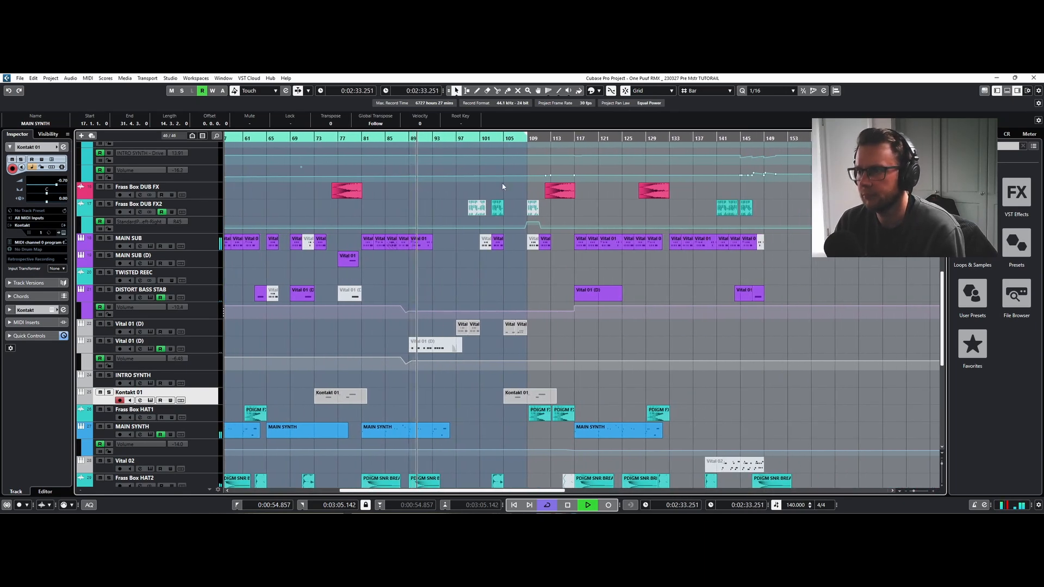
pyautogui.scroll(10, 550, 263)
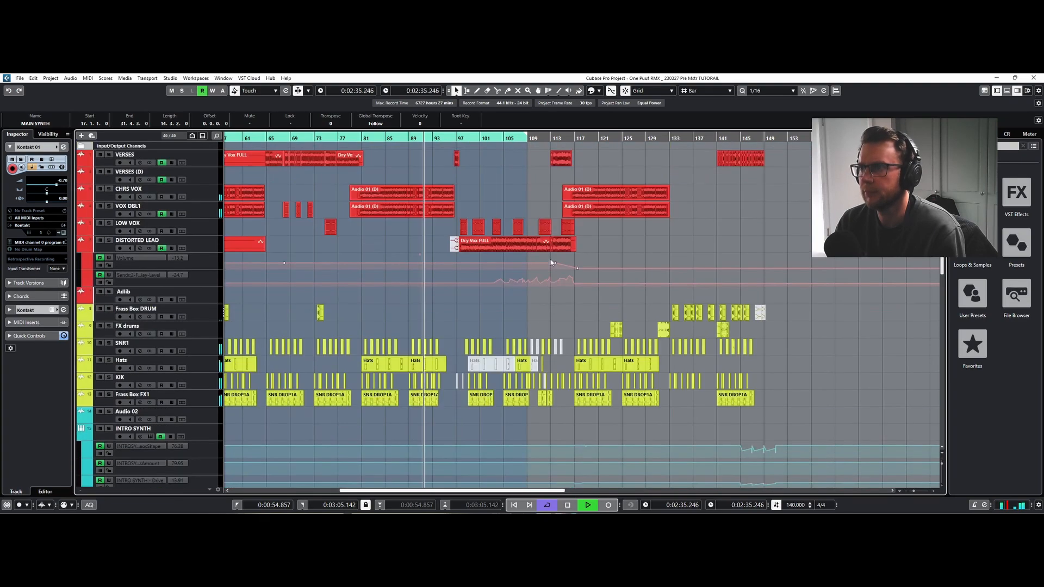
pyautogui.scroll(-4, 550, 263)
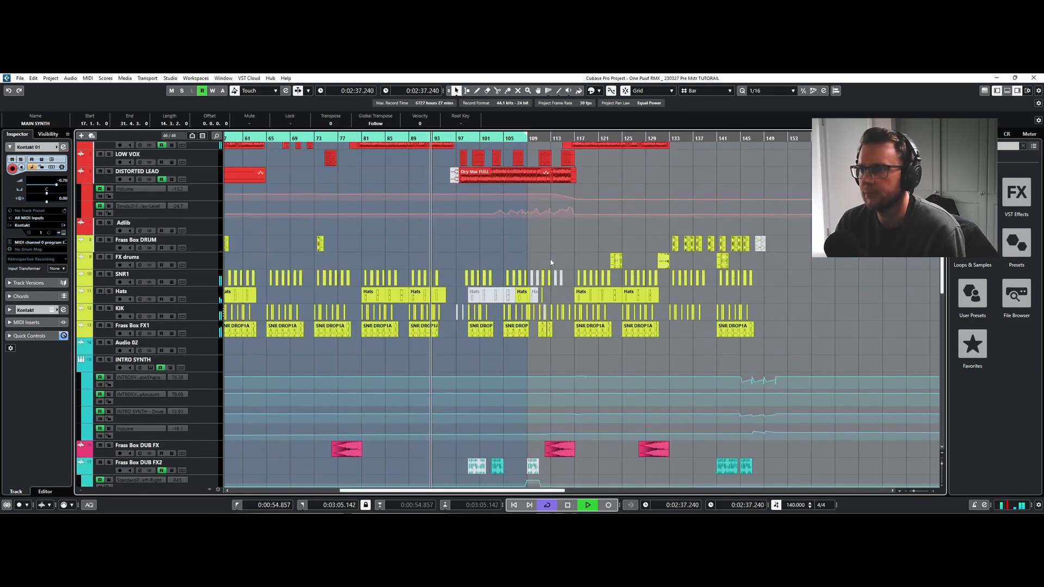
pyautogui.scroll(-6, 550, 263)
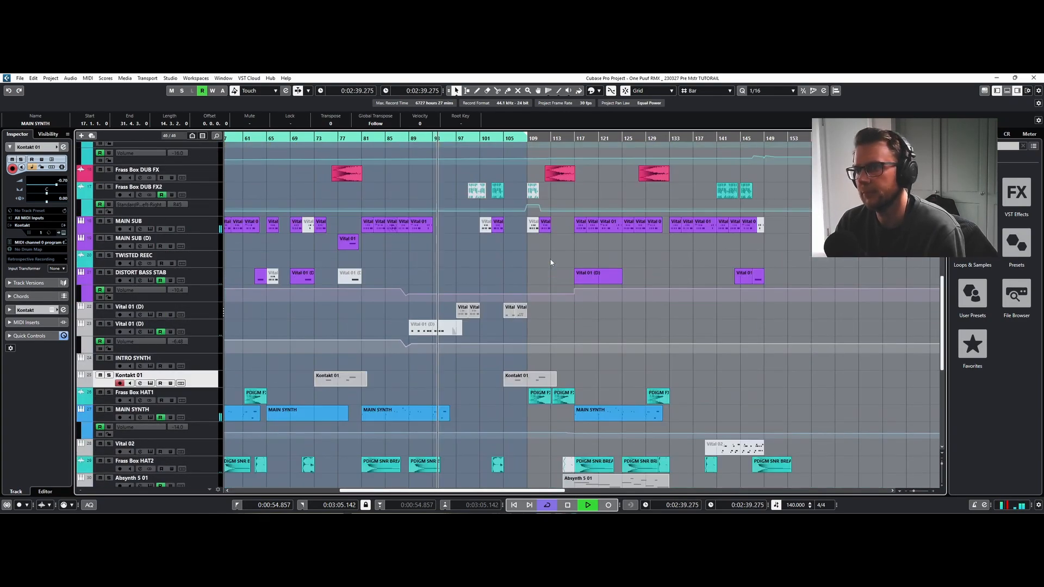
# Extend the end of the cycle range to bar 127 and briefly replay the transition into bar 97.
pyautogui.moveTo(526, 136); pyautogui.dragTo(631, 134)
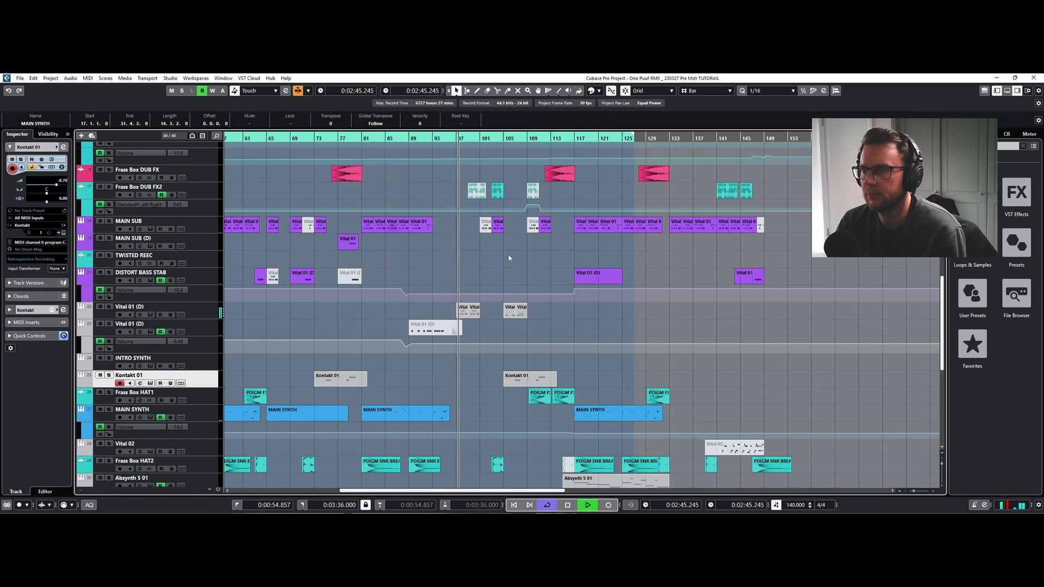
pyautogui.press('space')
pyautogui.click(450, 138)
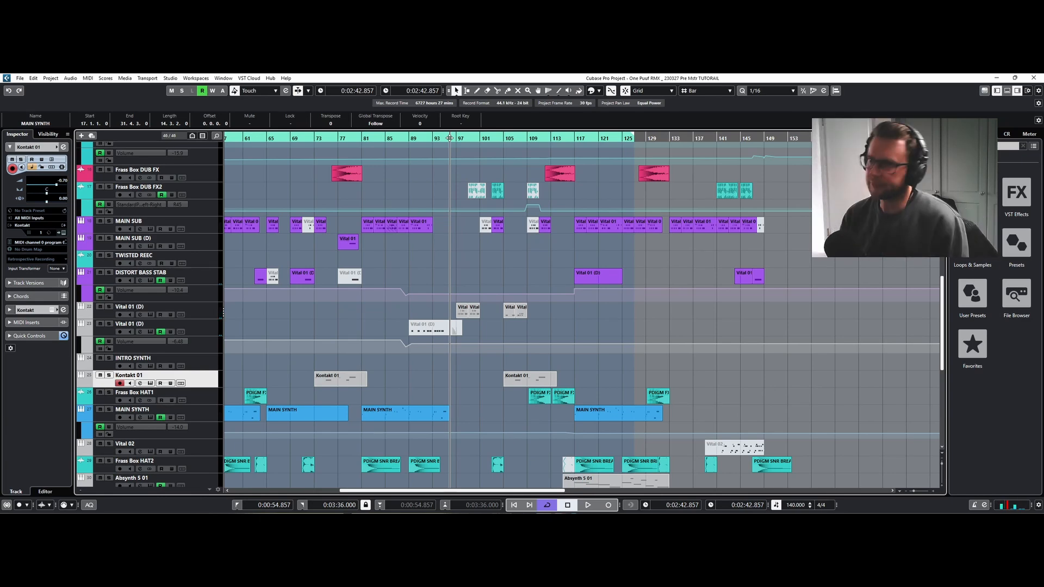
pyautogui.click(447, 138)
pyautogui.press('space')
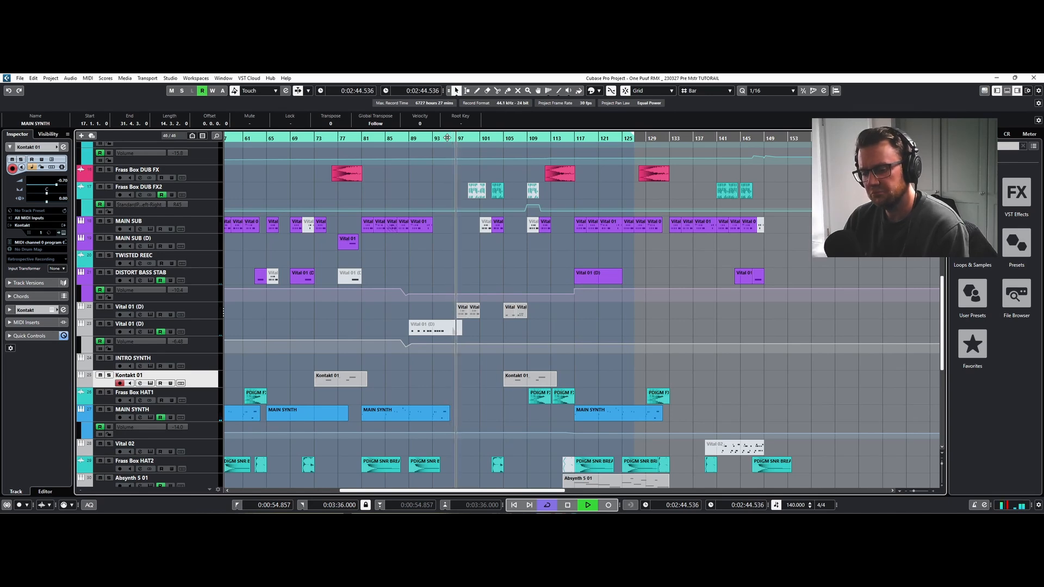
pyautogui.press('space')
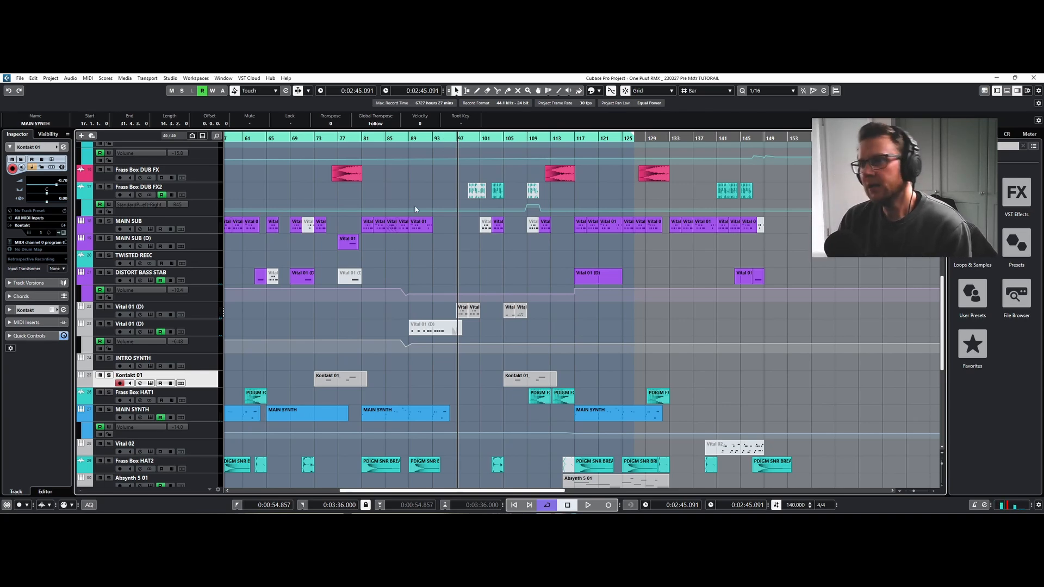
# Solo the Vital 01 (D) track directly below DISTORT BASS STAB.
pyautogui.click(199, 227)
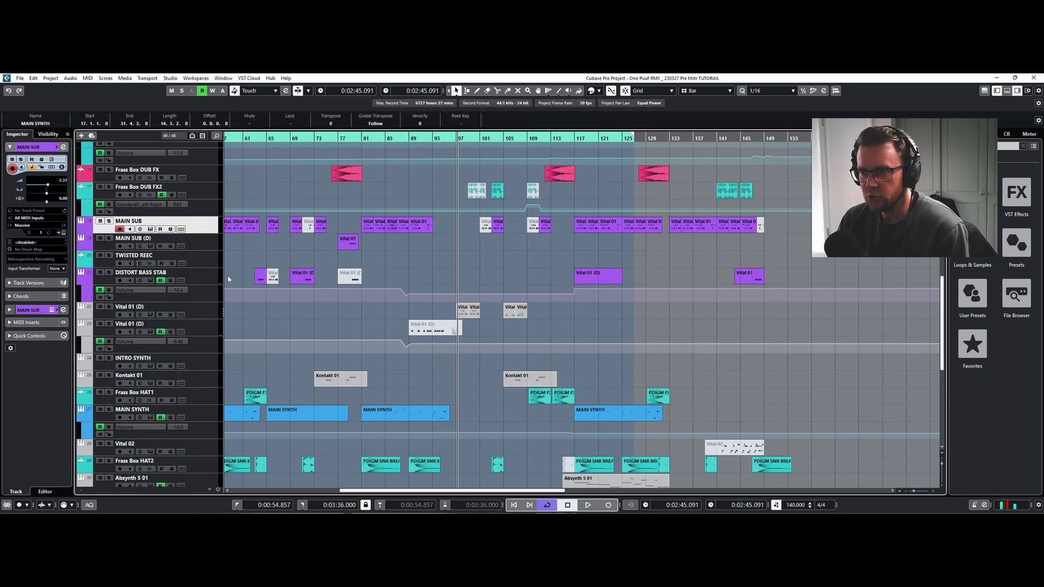
pyautogui.click(201, 315)
pyautogui.click(109, 307)
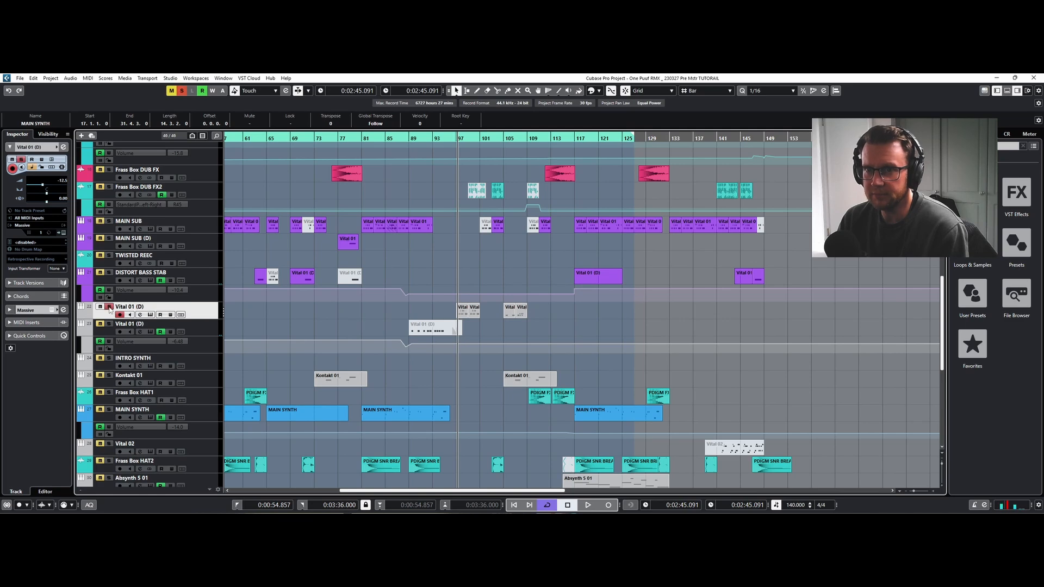
# Audition the soloed Vital 01 (D) track from bar 97, adding the MAIN SUB track to the solo.
pyautogui.press('space')
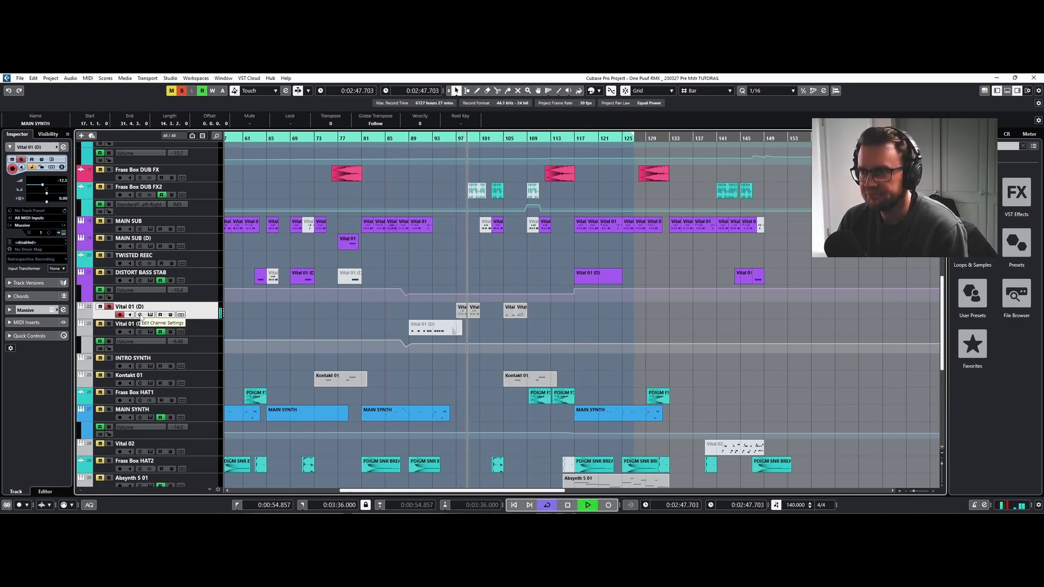
pyautogui.click(108, 221)
pyautogui.press('space')
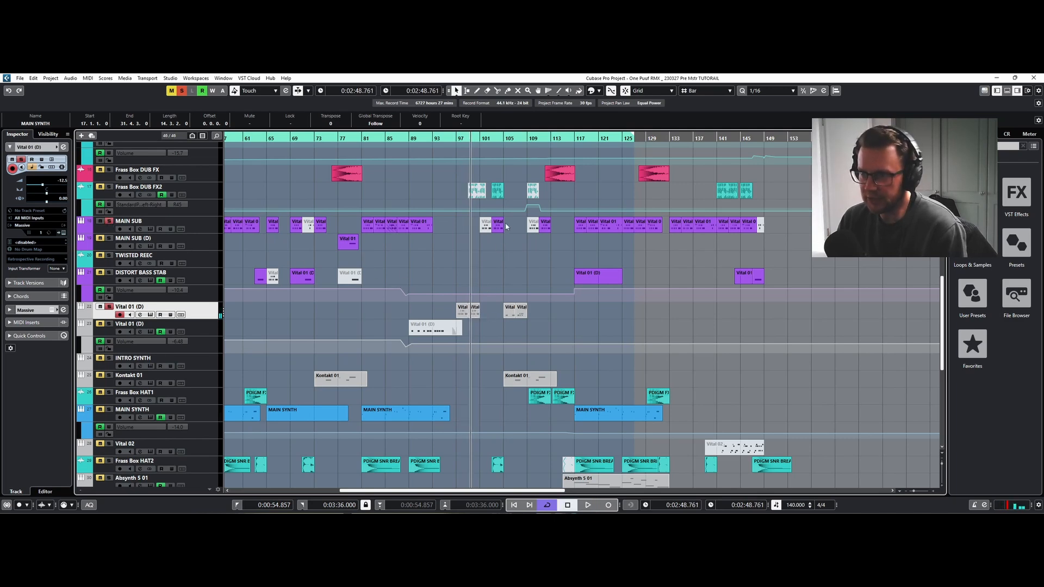
pyautogui.press('space')
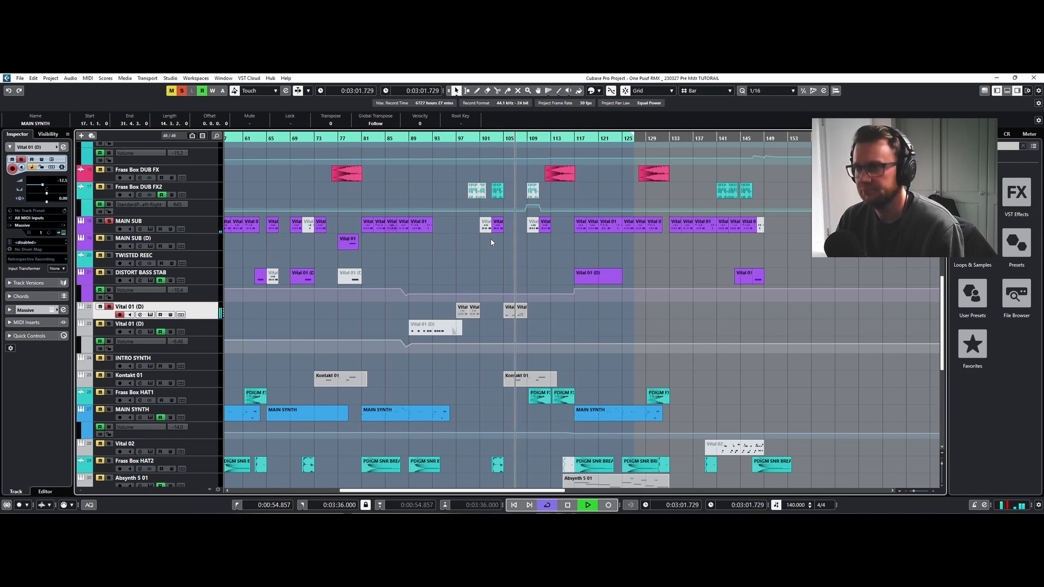
pyautogui.press('space')
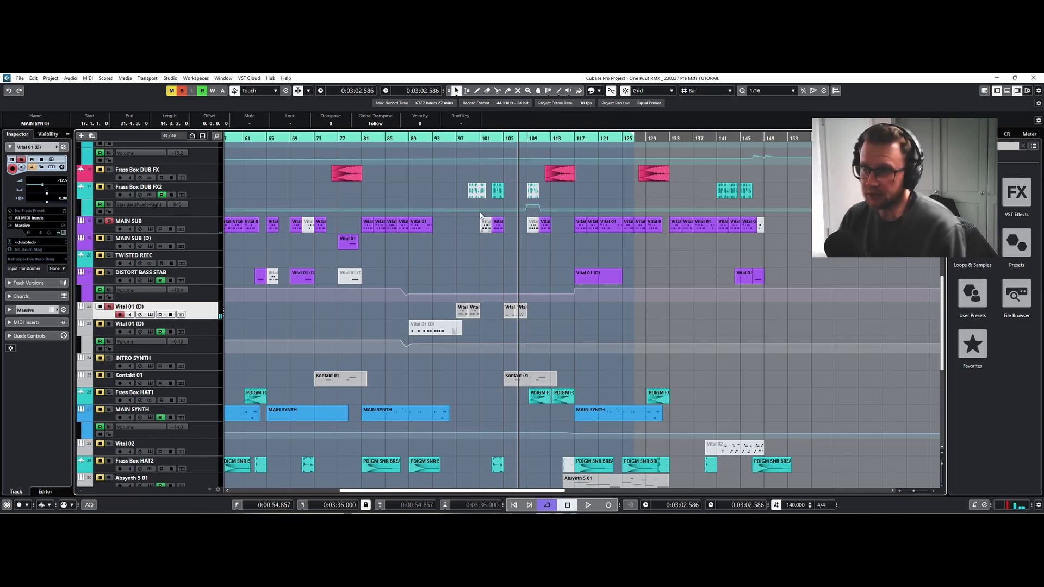
# Clear the solos on Vital 01 (D) and MAIN SUB and return the playback position to bar 97.
pyautogui.click(452, 139)
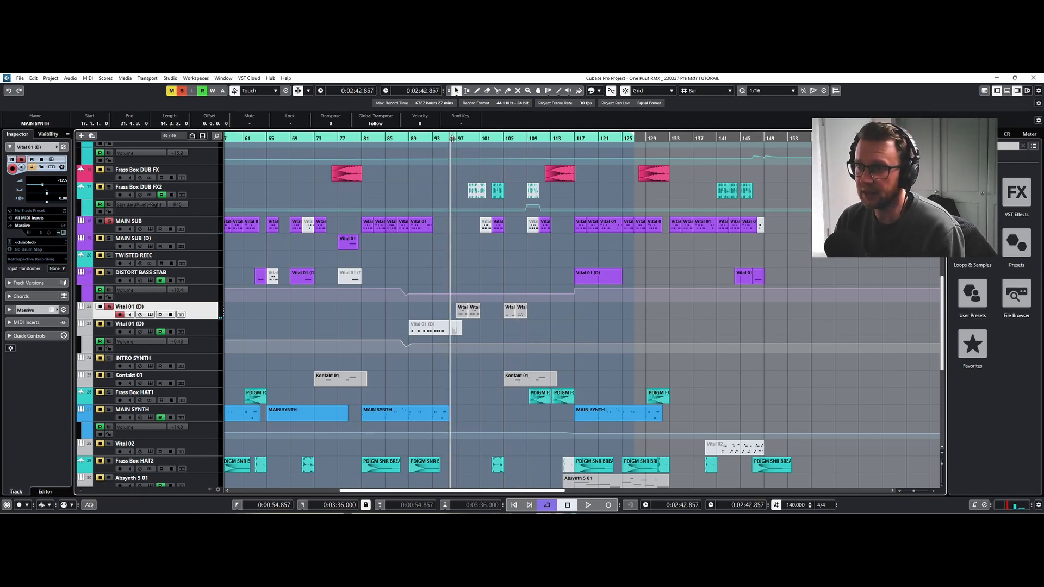
pyautogui.click(109, 307)
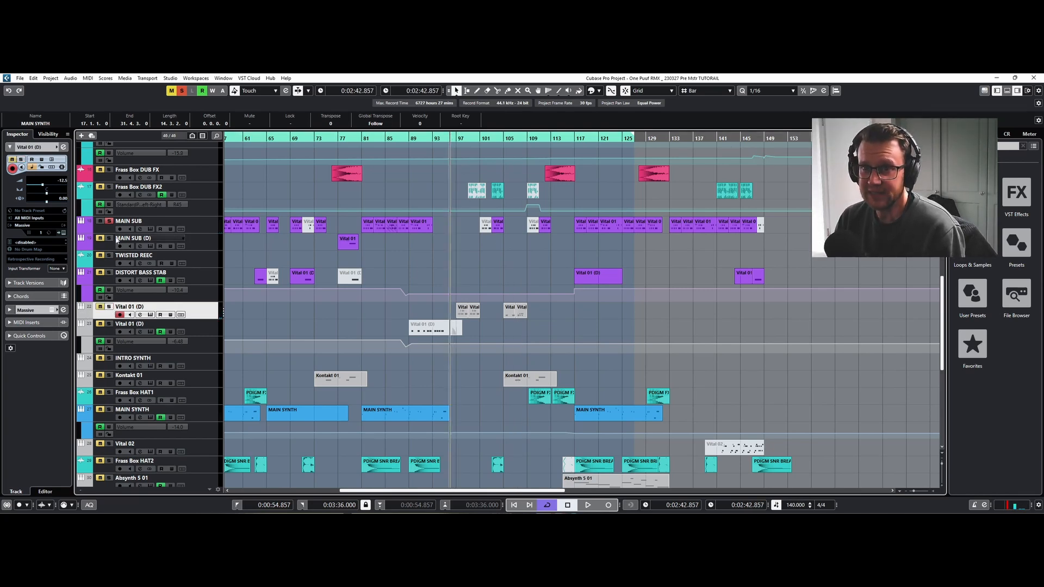
pyautogui.click(456, 138)
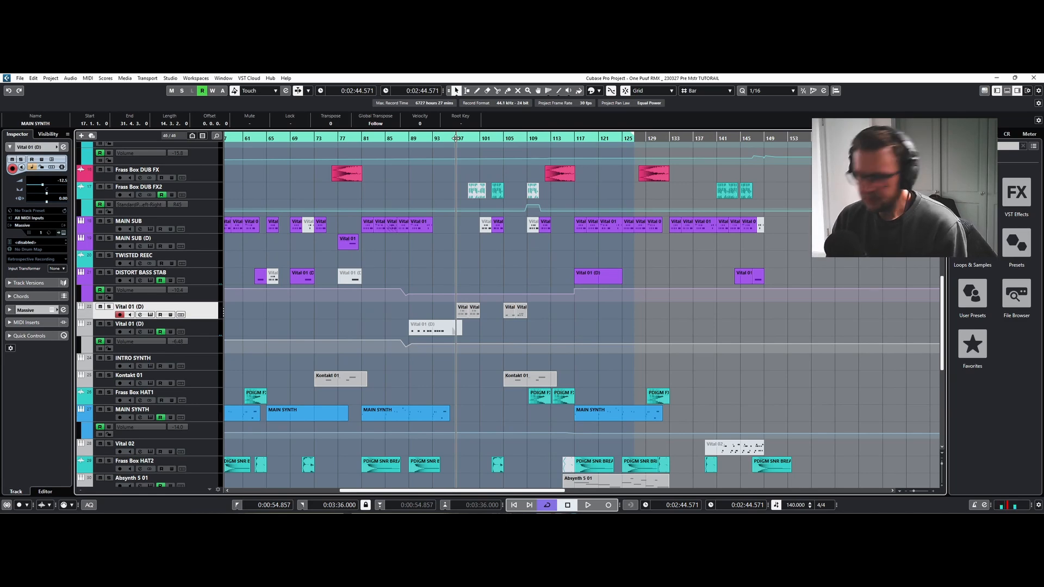
# Solo the DISTORTED LEAD vocal track, play it from bar 97 and open its channel settings.
pyautogui.scroll(10, 471, 152)
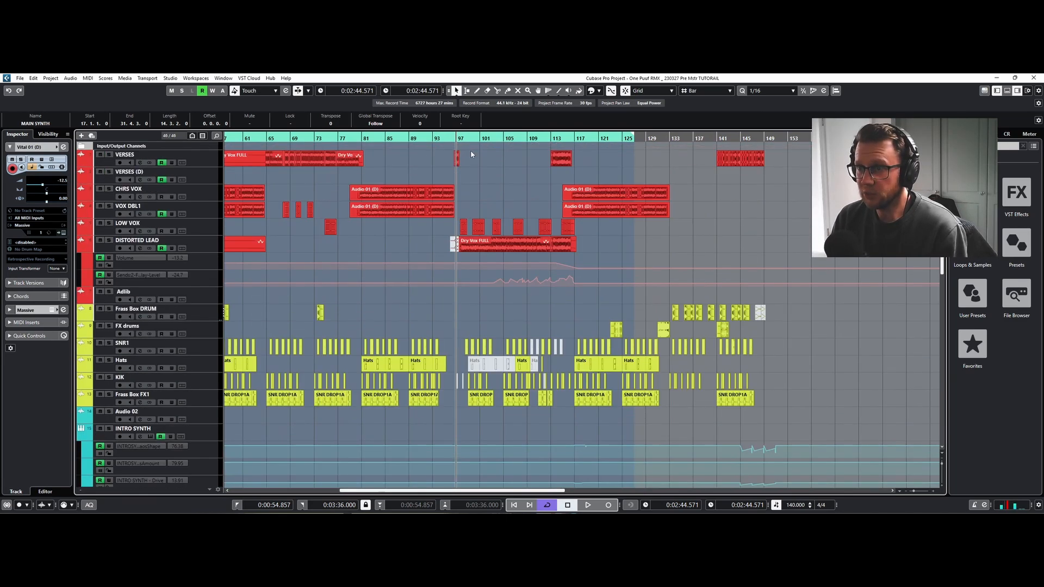
pyautogui.click(109, 241)
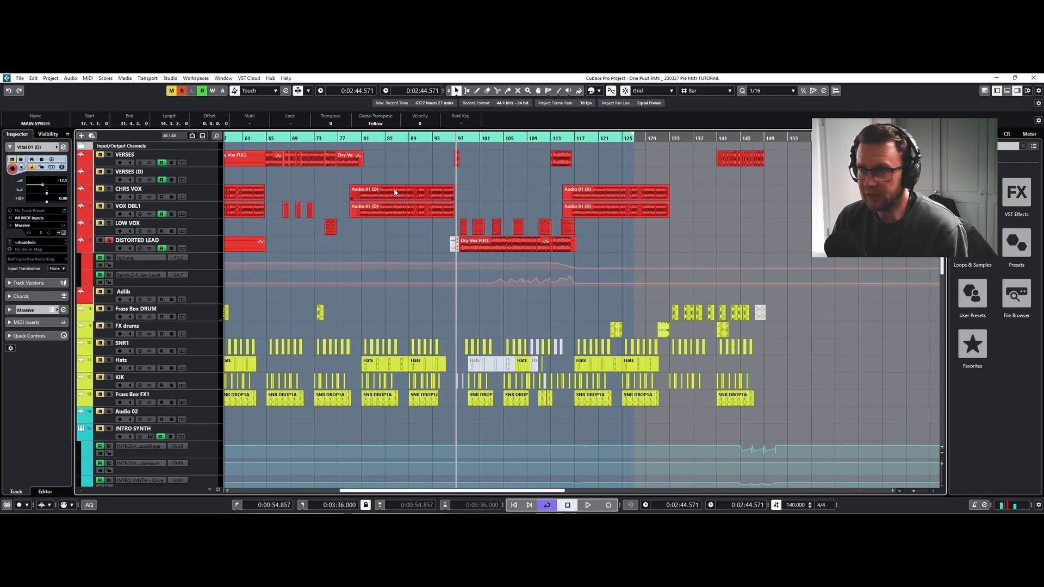
pyautogui.press('space')
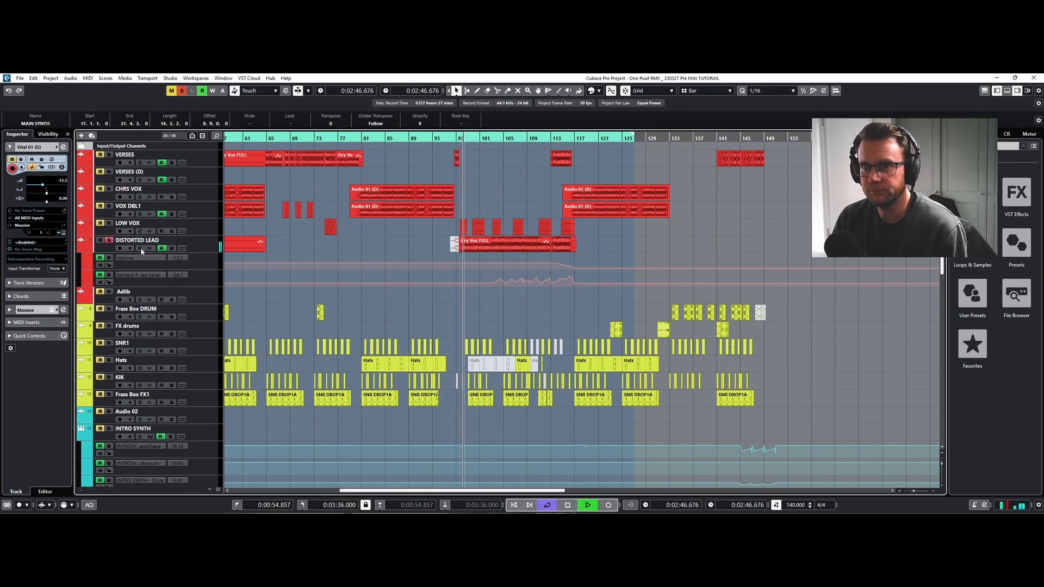
pyautogui.click(141, 247)
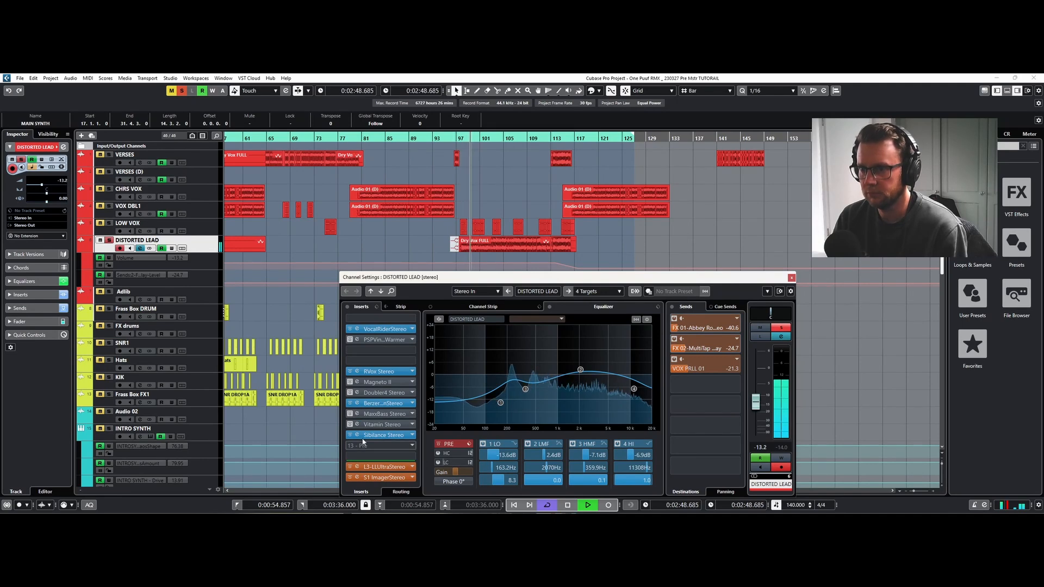
# Compare DISTORTED LEAD with the Berzerk Distortion insert bypassed and active, and view the plug-in's settings.
pyautogui.click(351, 404)
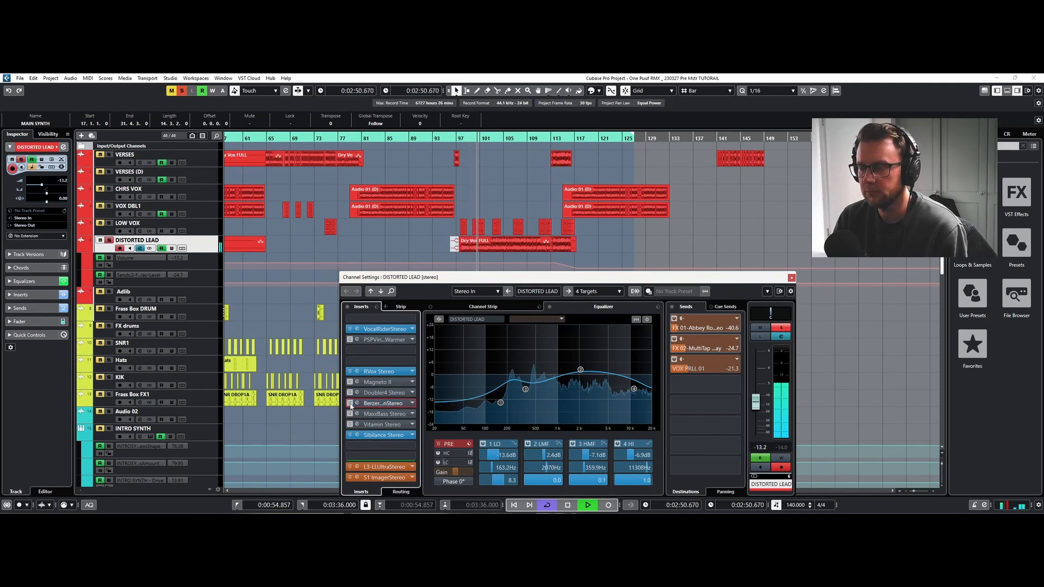
pyautogui.press('space')
pyautogui.click(351, 403)
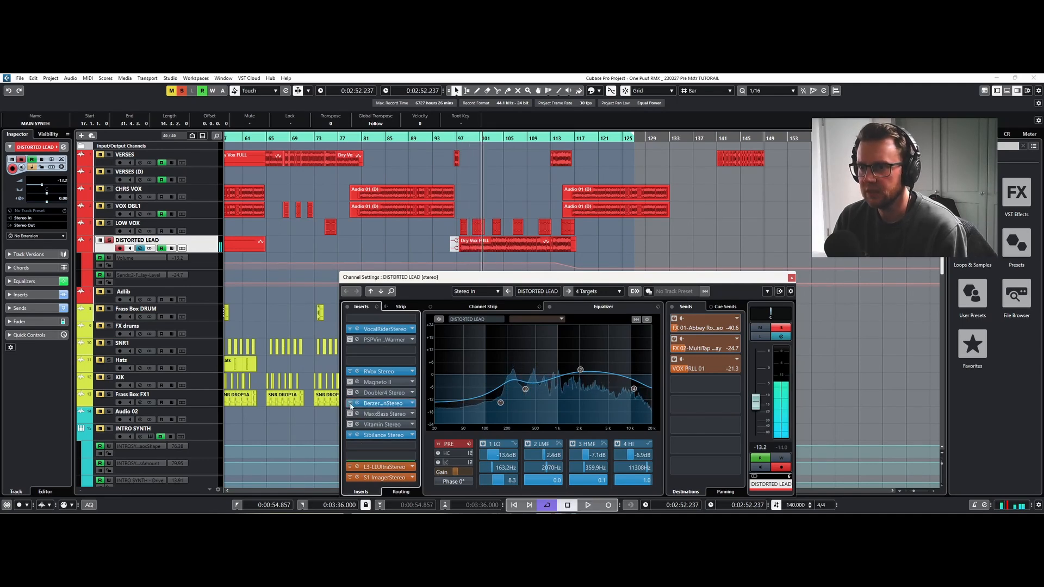
pyautogui.click(357, 404)
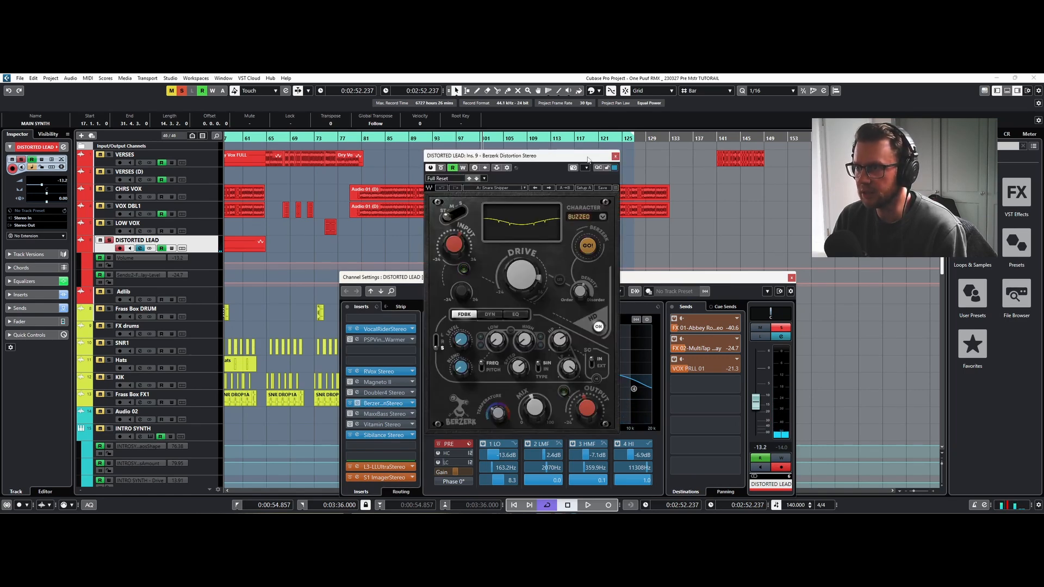
pyautogui.click(615, 156)
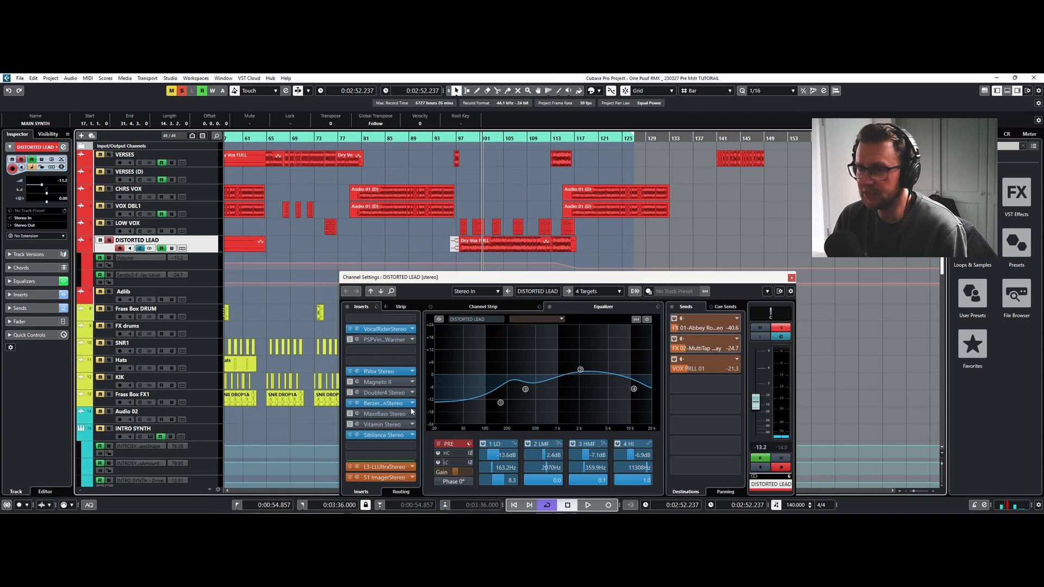
# Replay the soloed DISTORTED LEAD, bypass its Berzerk Distortion insert during playback, and clear the solo.
pyautogui.press('space')
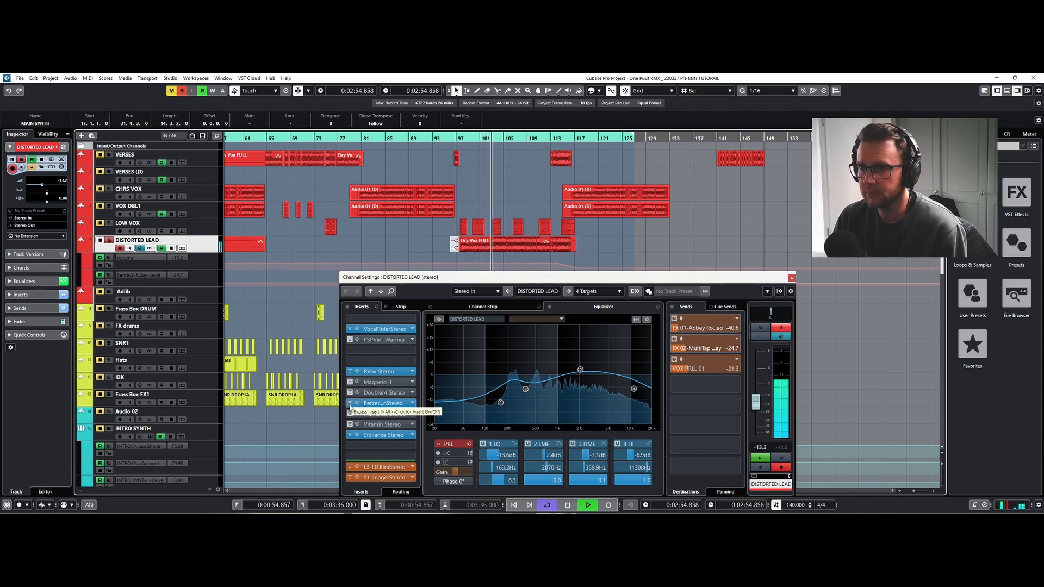
pyautogui.click(350, 406)
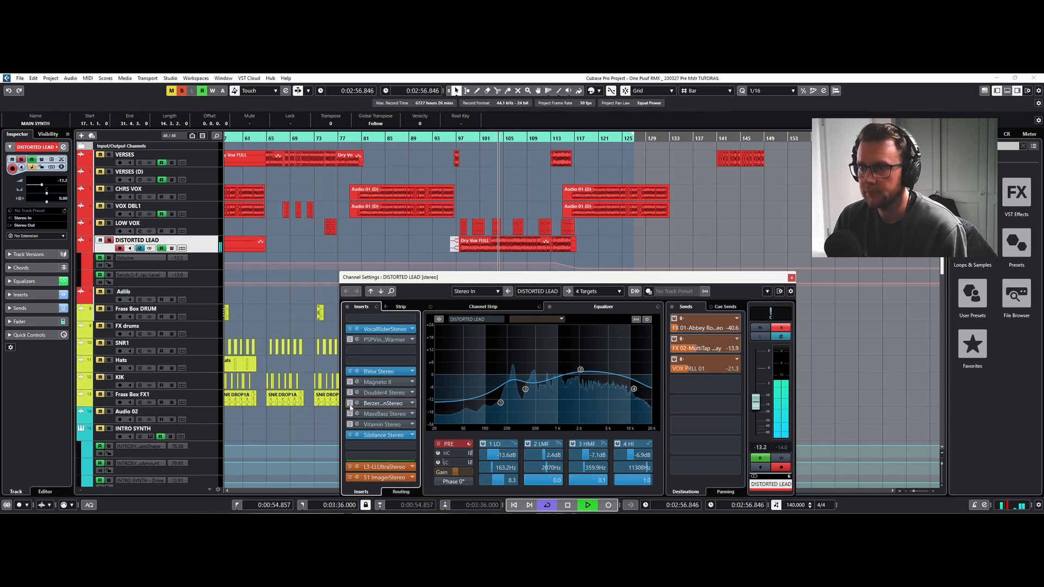
pyautogui.press('space')
pyautogui.click(109, 241)
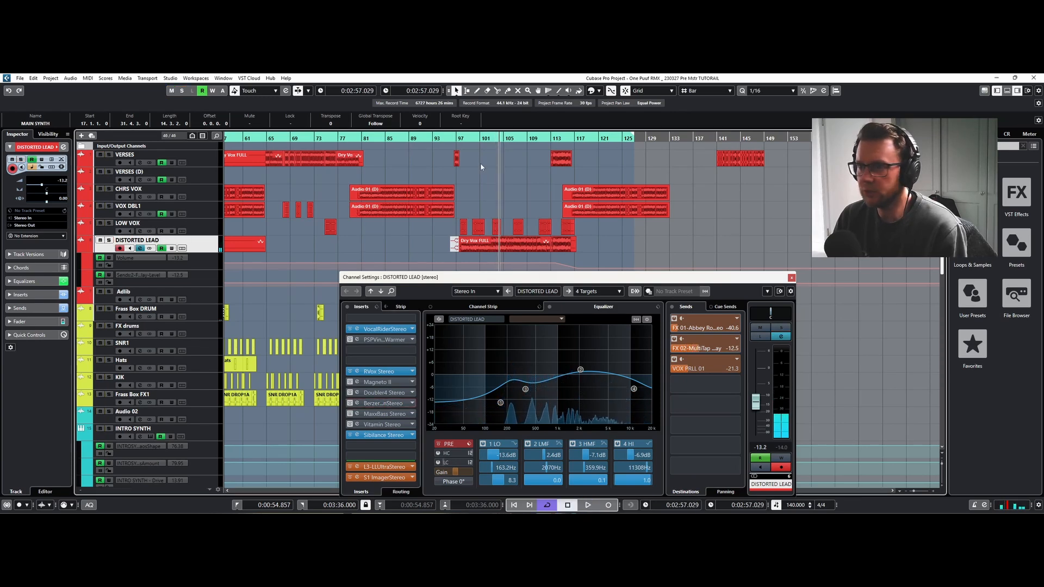
# Play the full mix from bar 96 with the lead vocal's distortion bypassed, and return to just before bar 97.
pyautogui.click(451, 138)
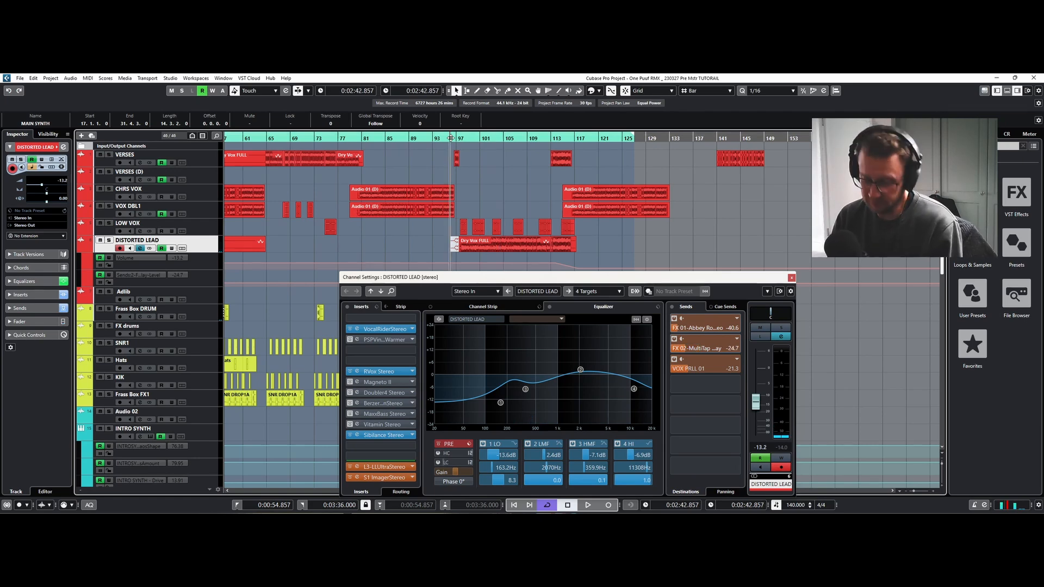
pyautogui.press('space')
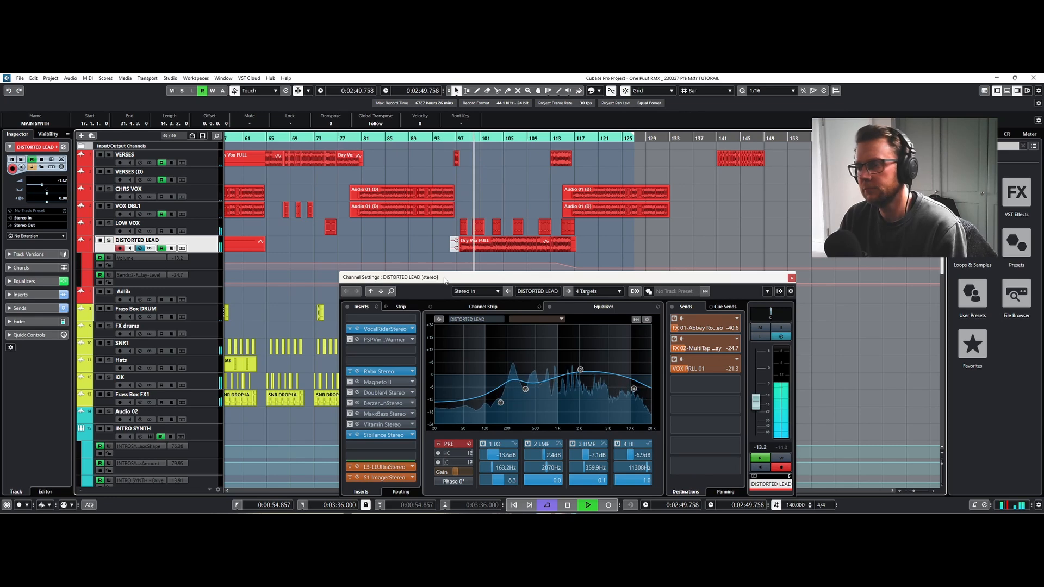
pyautogui.press('space')
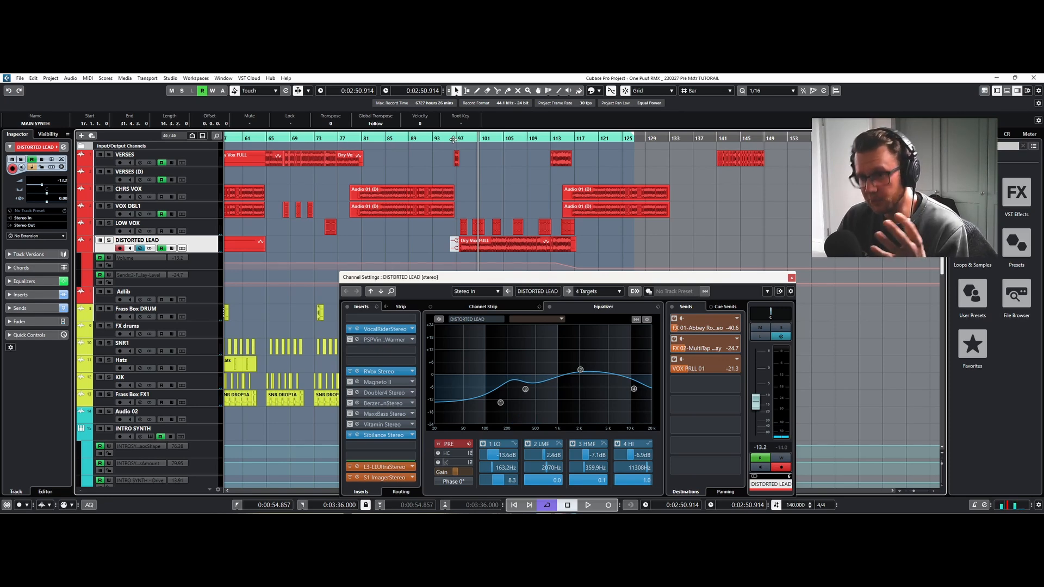
pyautogui.click(454, 138)
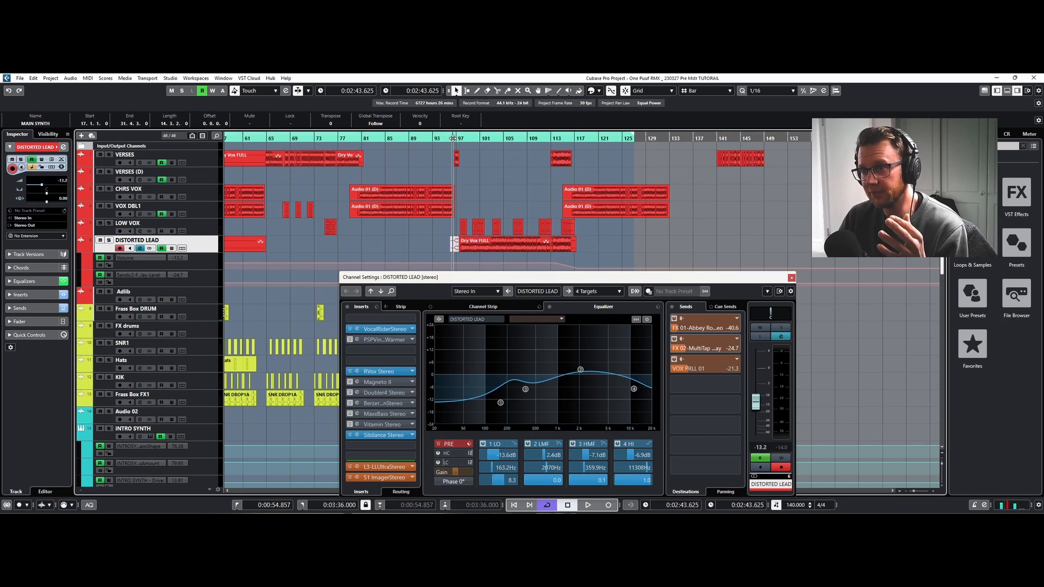
# Re-enable the Berzerk Distortion insert on DISTORTED LEAD, replay the mix from bar 96 and close the channel settings.
pyautogui.click(350, 405)
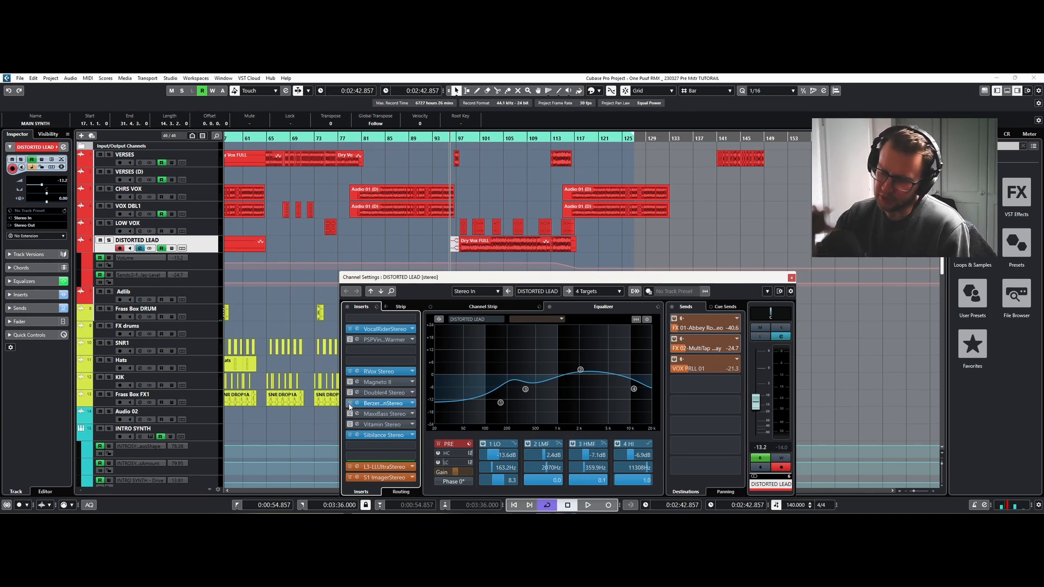
pyautogui.press('space')
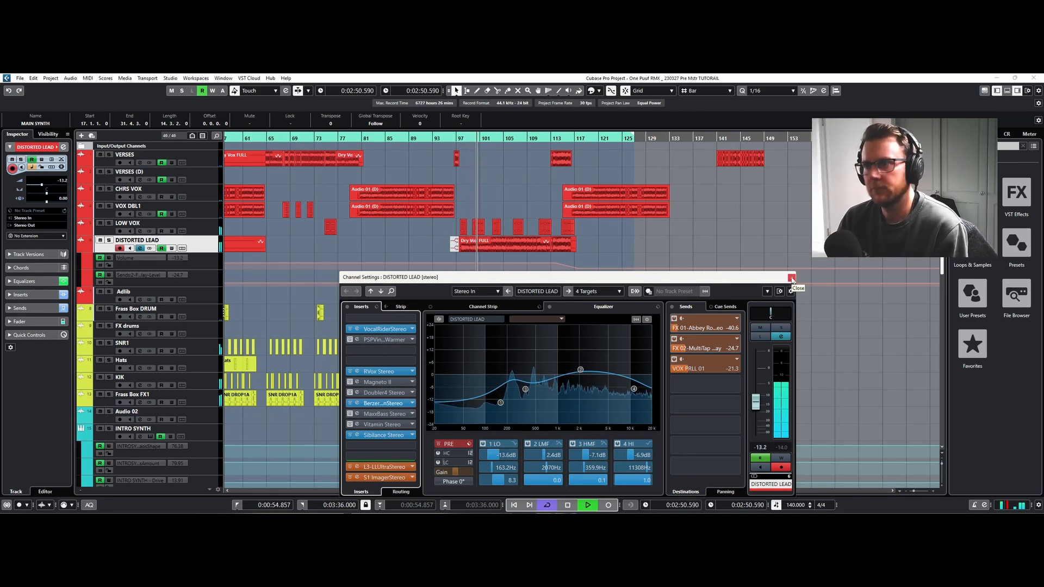
pyautogui.click(791, 278)
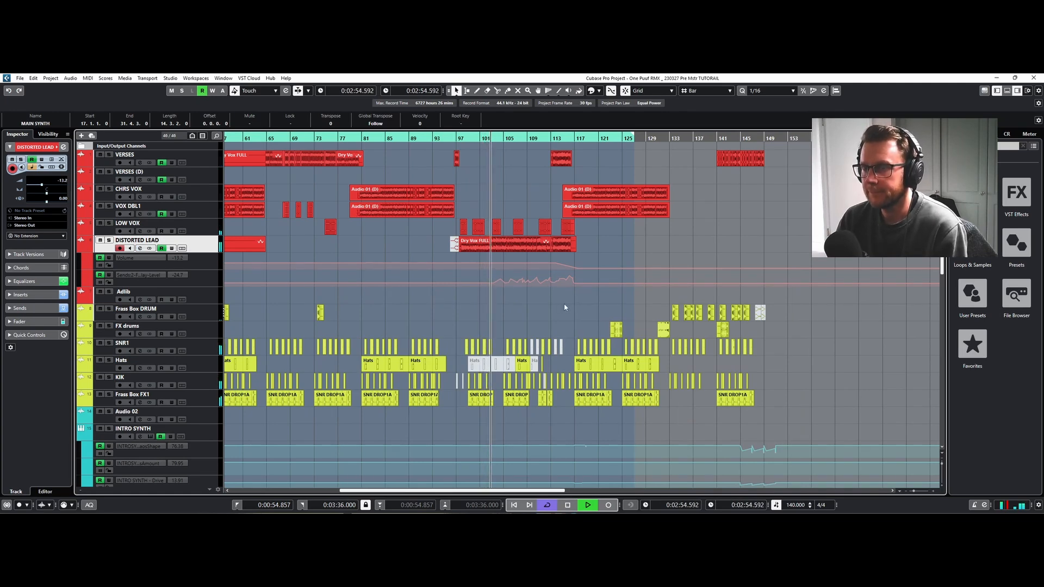
# Solo the Kontakt 01 track during playback to hear its part from about bar 107, and clear the solo.
pyautogui.scroll(-5, 563, 303)
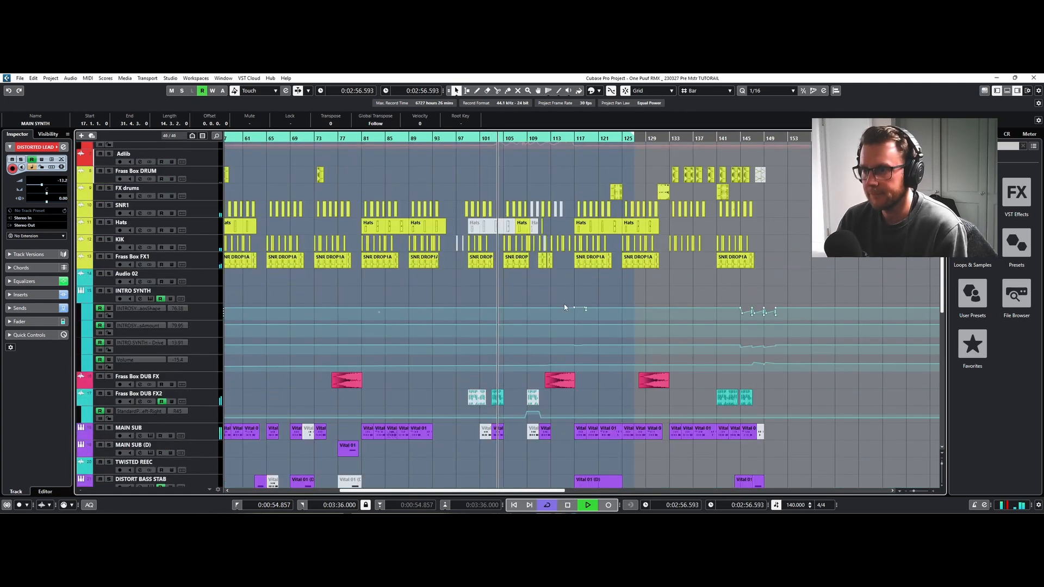
pyautogui.scroll(-1, 564, 303)
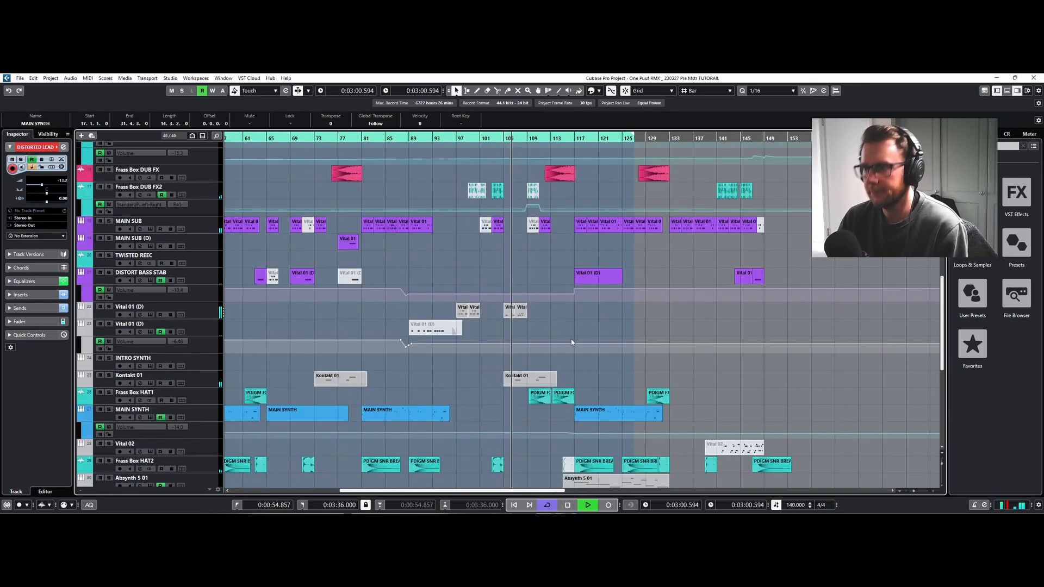
pyautogui.click(109, 376)
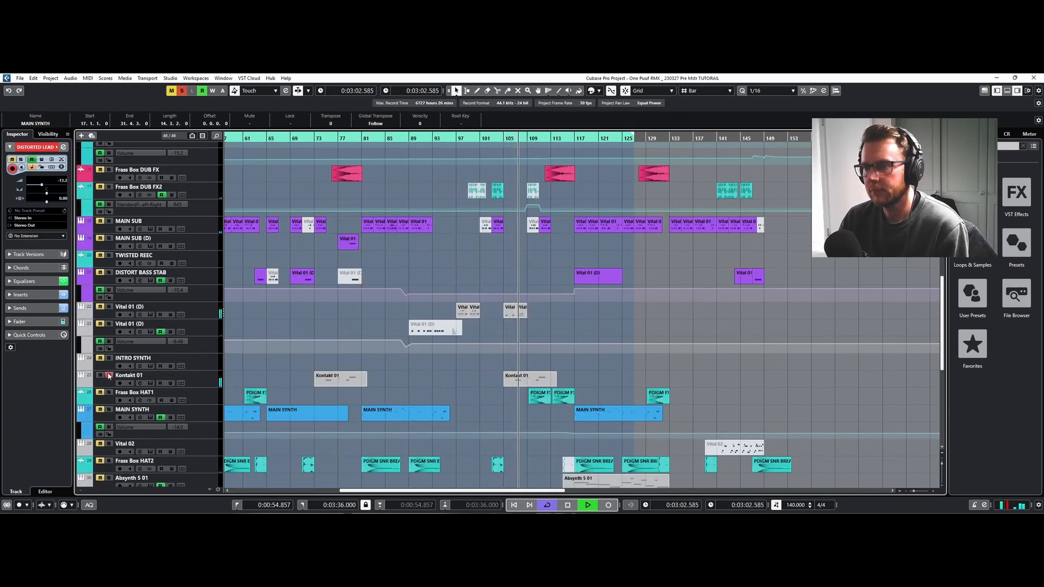
pyautogui.press('space')
pyautogui.press('space')
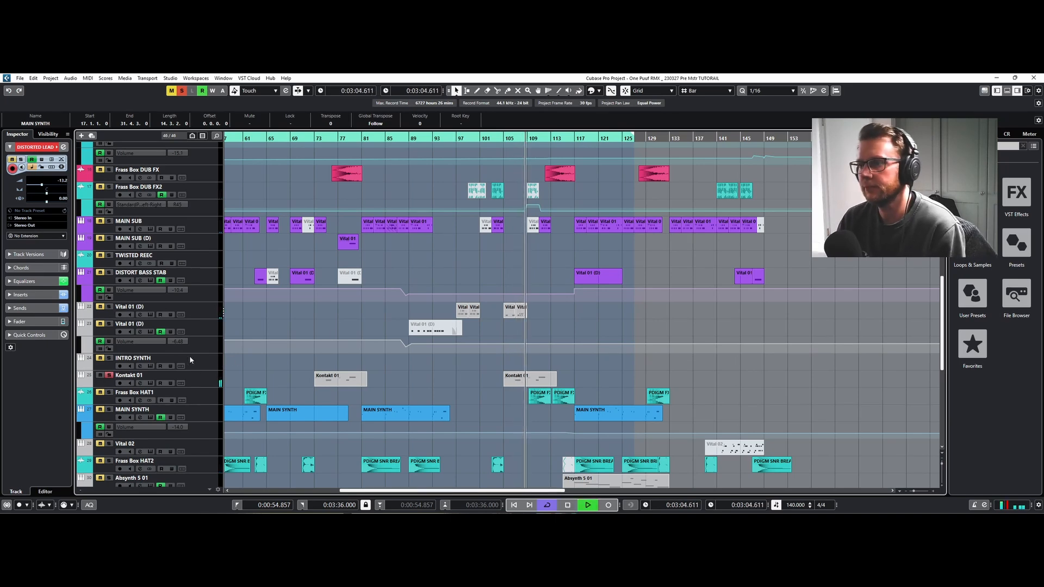
pyautogui.click(109, 376)
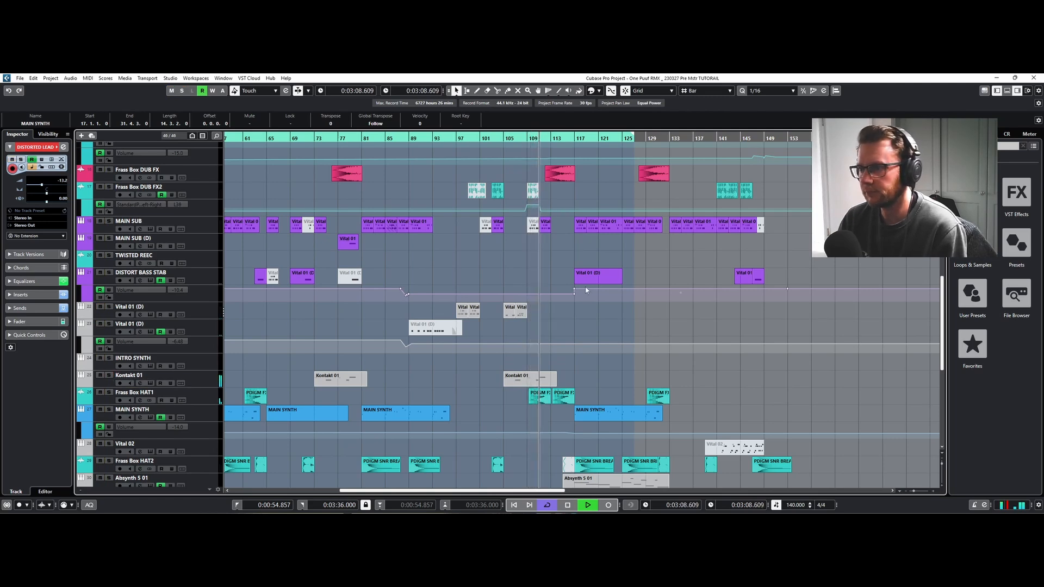
# Play the full mix past bar 113, stop playback and move the playback position back to bar 110.
pyautogui.scroll(5, 586, 290)
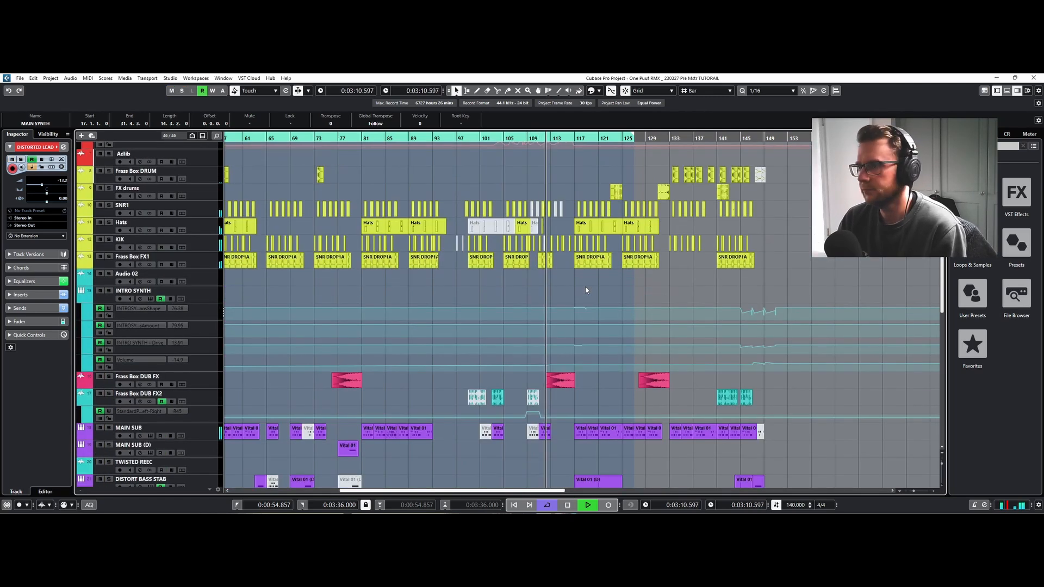
pyautogui.scroll(3, 586, 290)
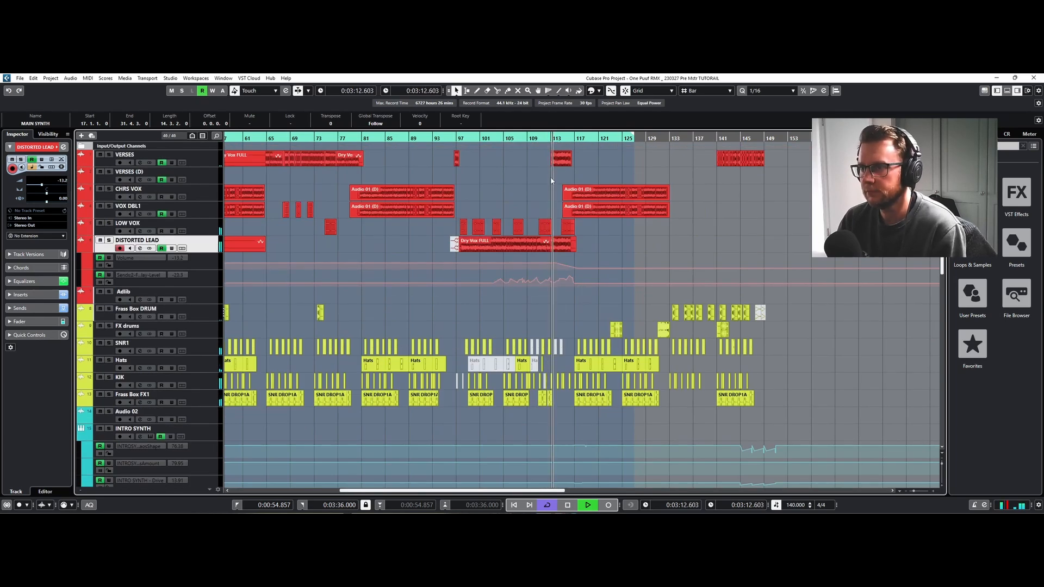
pyautogui.press('space')
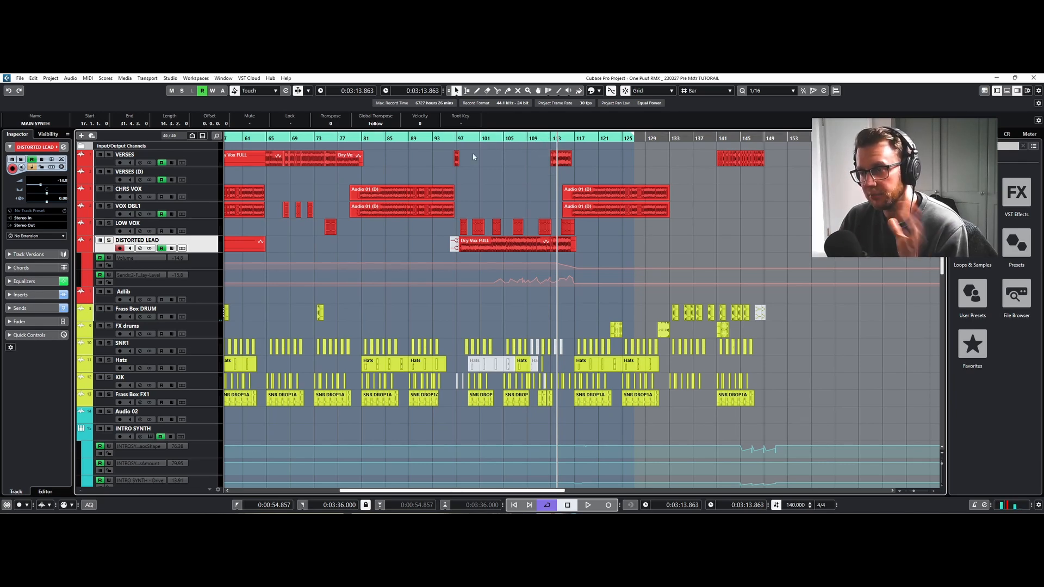
pyautogui.click(551, 139)
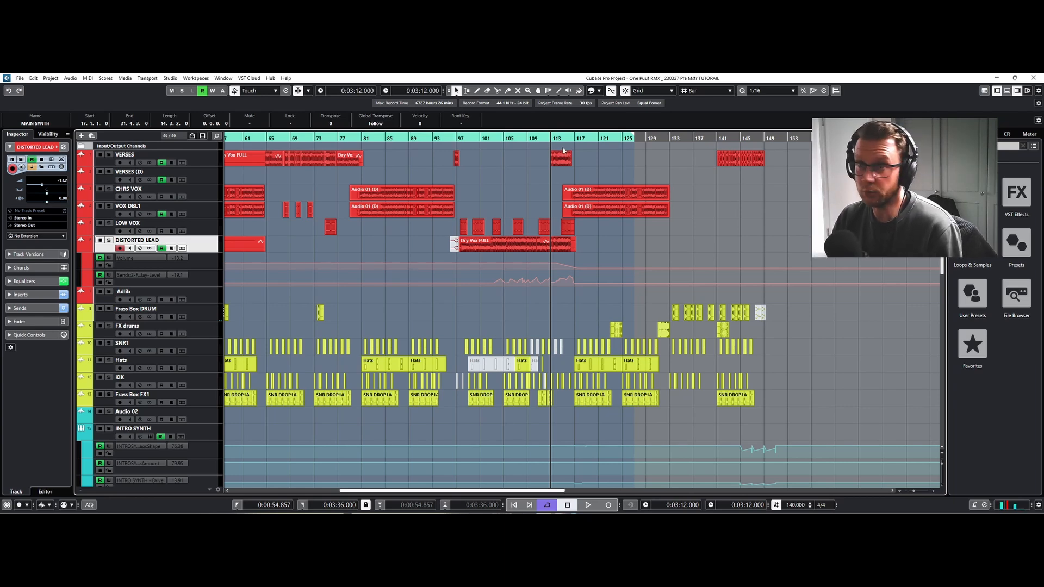
pyautogui.click(534, 139)
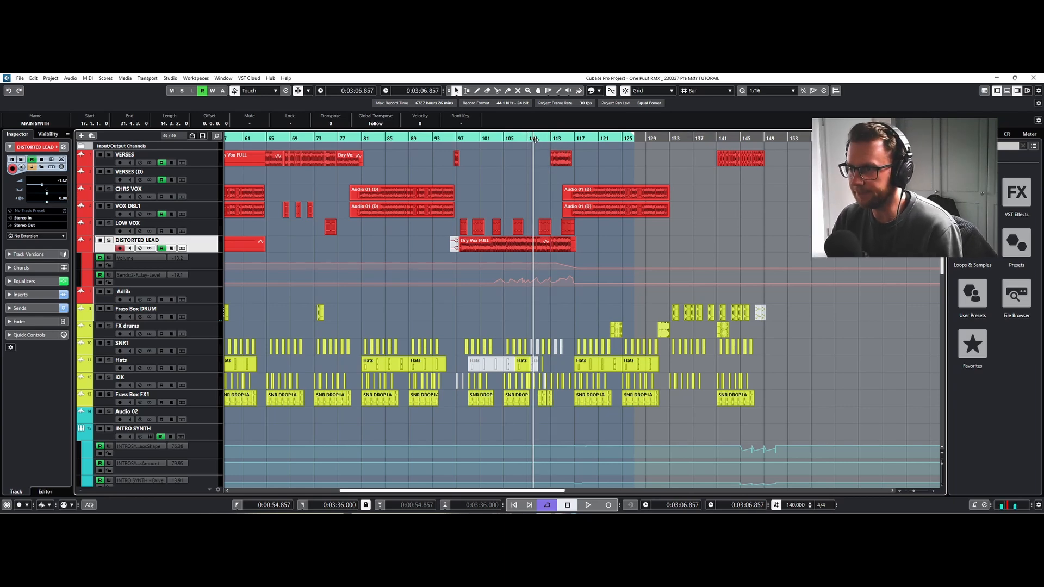
# Play the full mix from bar 110, extending the cycle range's end to bar 150 during playback, and stop.
pyautogui.press('space')
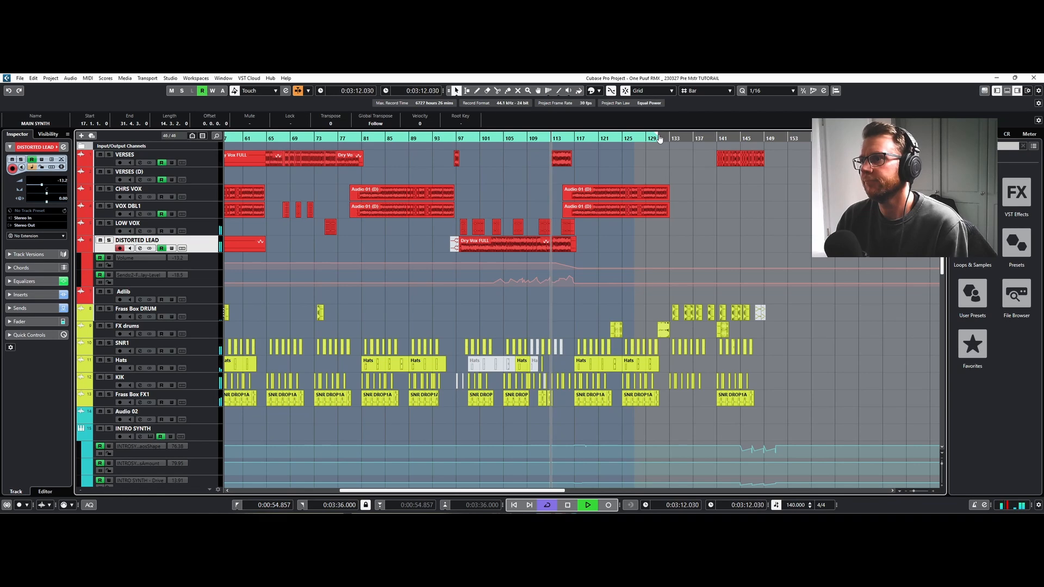
pyautogui.keyDown('alt'); pyautogui.click(770, 138); pyautogui.keyUp('alt')
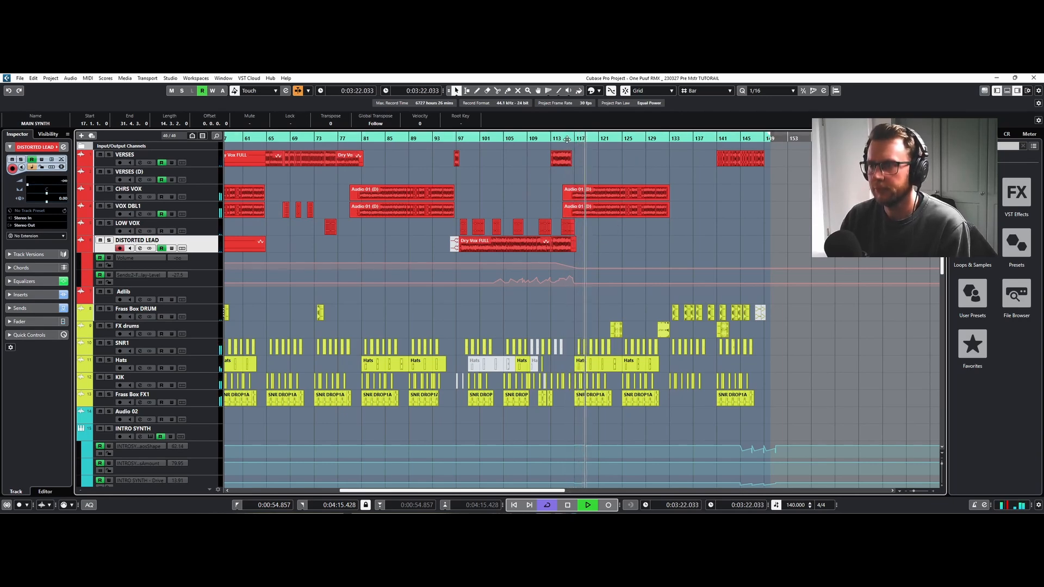
pyautogui.press('space')
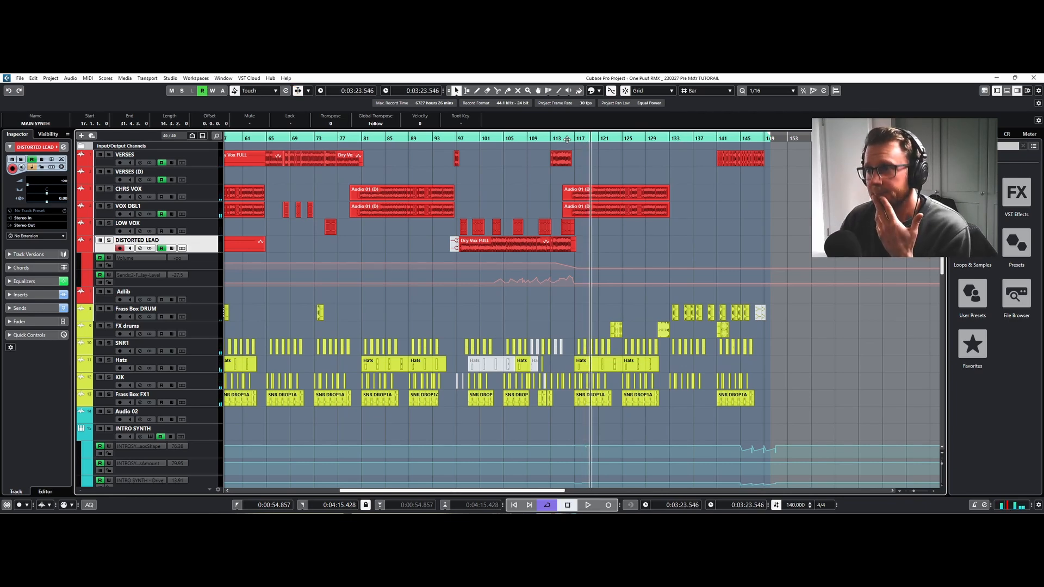
# Look over the bass, synth and vocal tracks around bar 117 and move the playback position to bar 116.
pyautogui.scroll(-10, 613, 214)
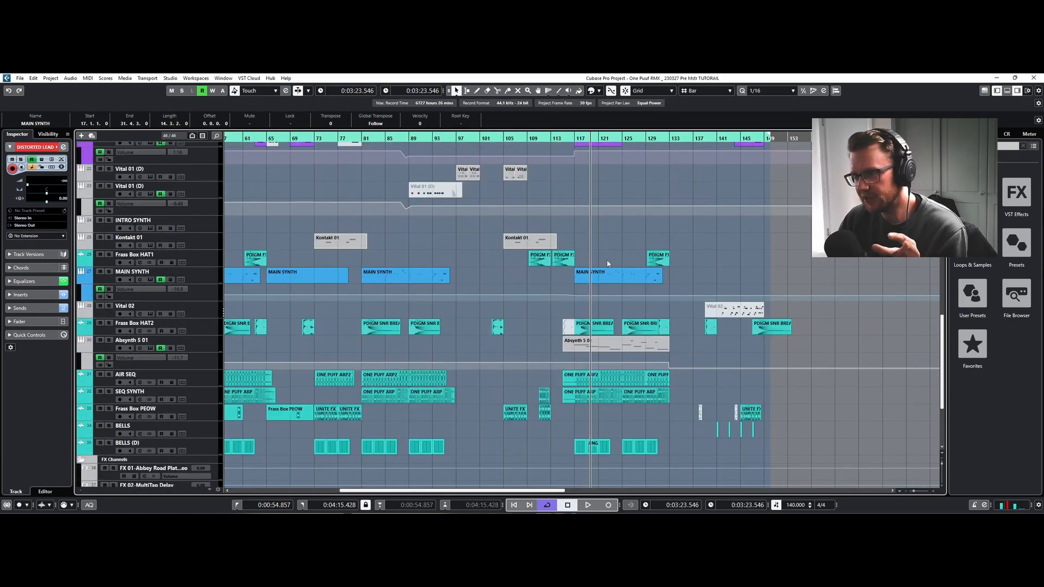
pyautogui.scroll(4, 602, 325)
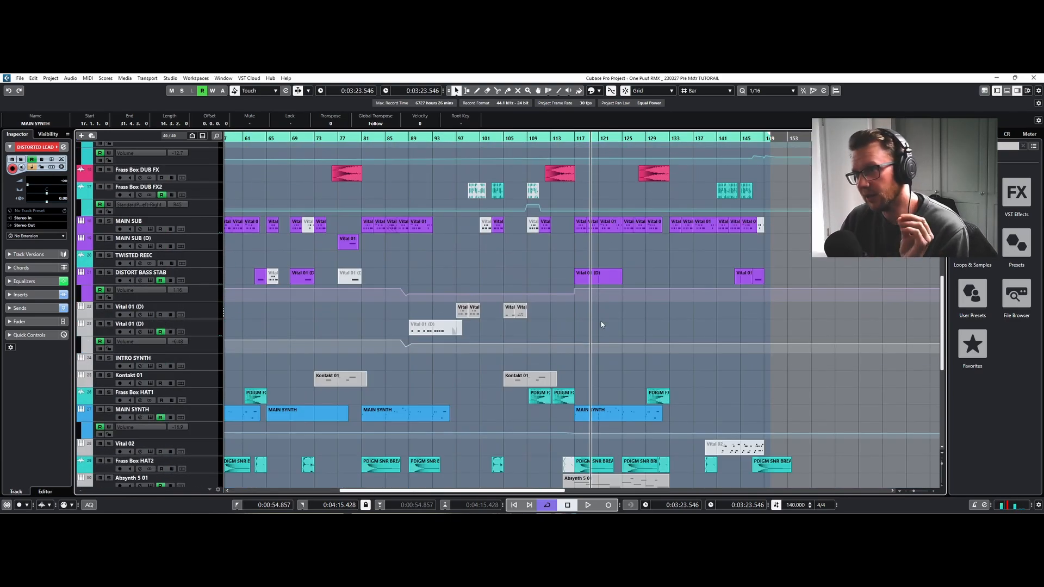
pyautogui.scroll(4, 602, 325)
pyautogui.scroll(6, 602, 325)
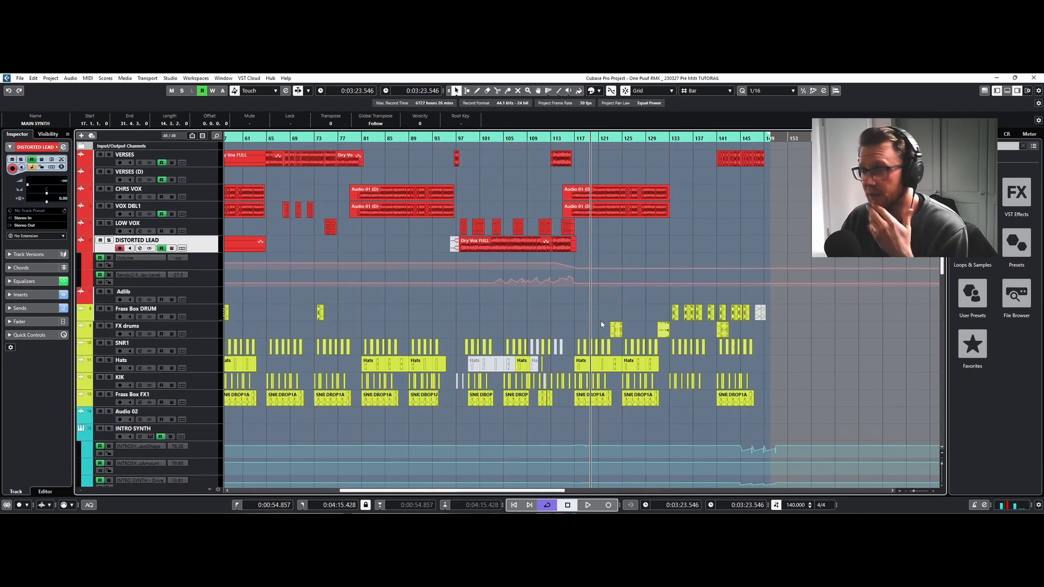
pyautogui.click(569, 139)
# Solo the Absynth 5 01 track and view its Generate instrument, closing the plug-in window again.
pyautogui.scroll(-8, 584, 187)
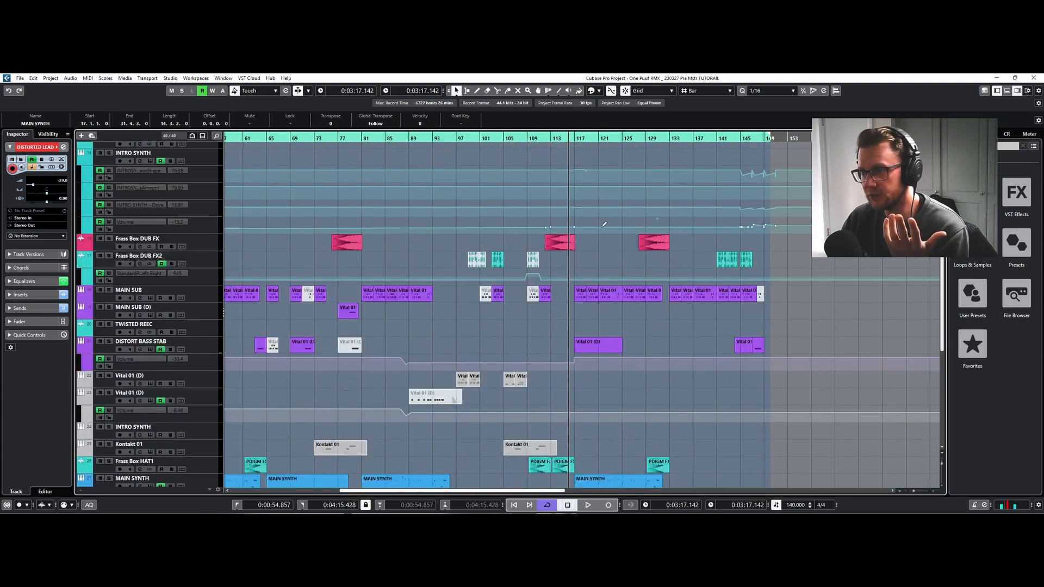
pyautogui.scroll(-6, 603, 226)
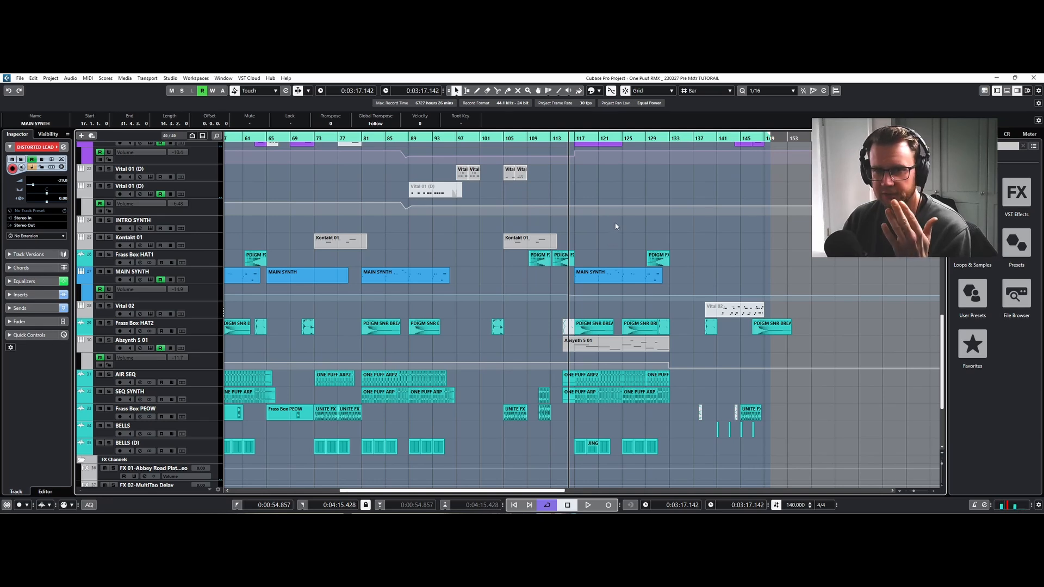
pyautogui.click(109, 340)
pyautogui.click(152, 349)
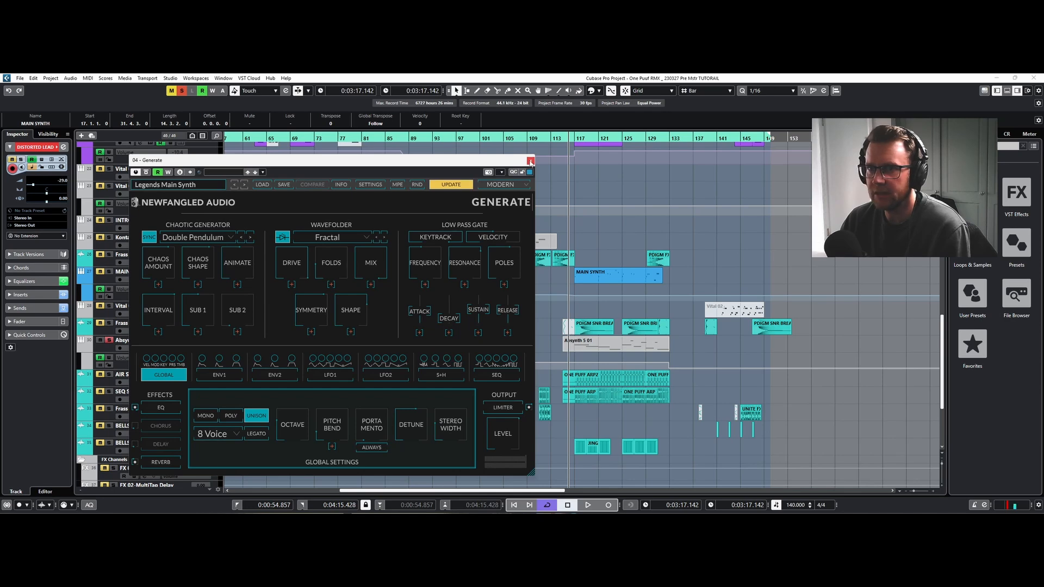
pyautogui.click(531, 161)
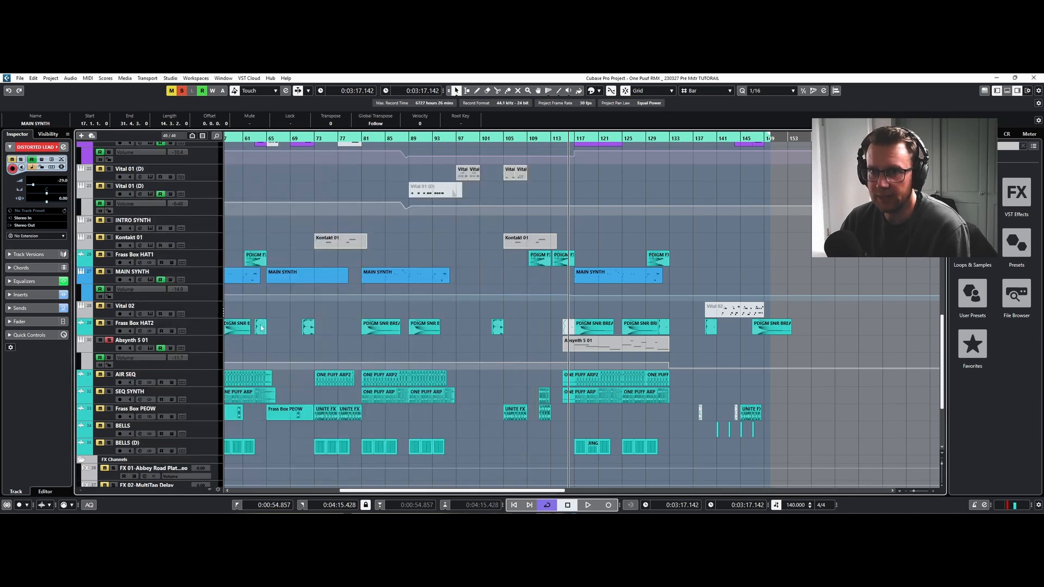
pyautogui.click(148, 347)
pyautogui.press('Escape')
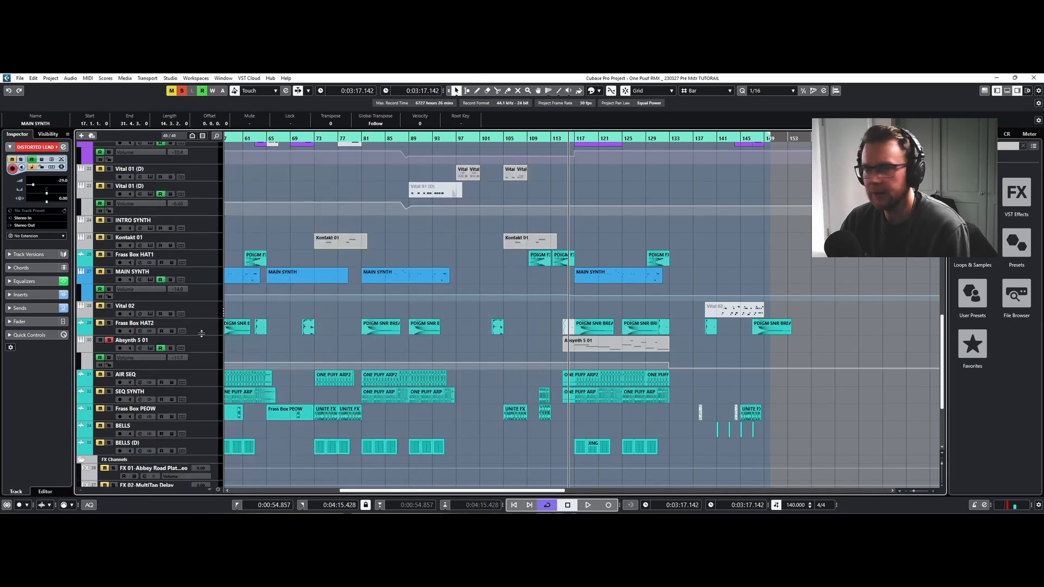
# Play the soloed Absynth 5 01 part from bar 116 and inspect its channel EQ, then close the settings and return to bar 116.
pyautogui.press('space')
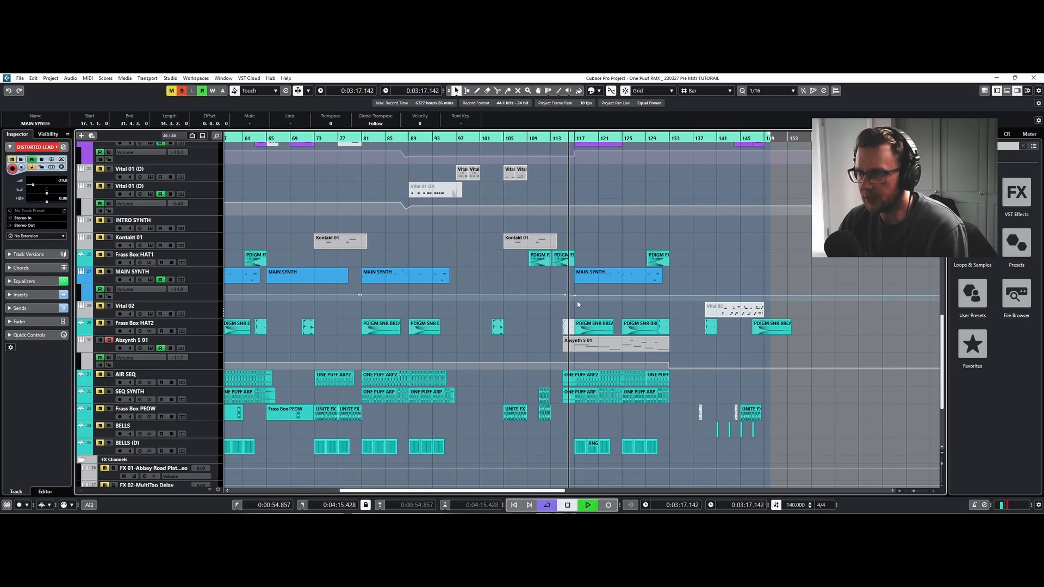
pyautogui.click(140, 348)
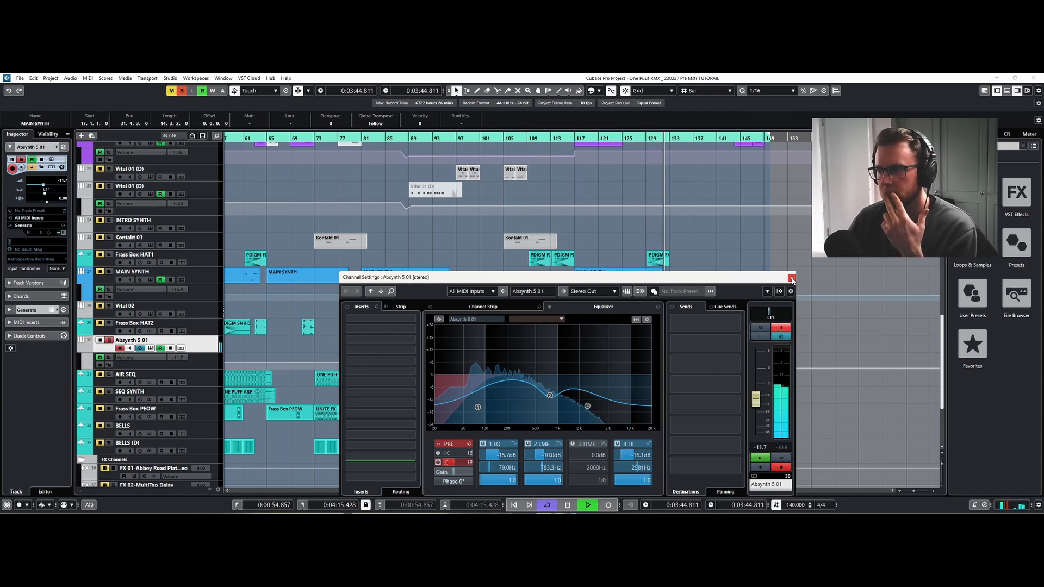
pyautogui.press('space')
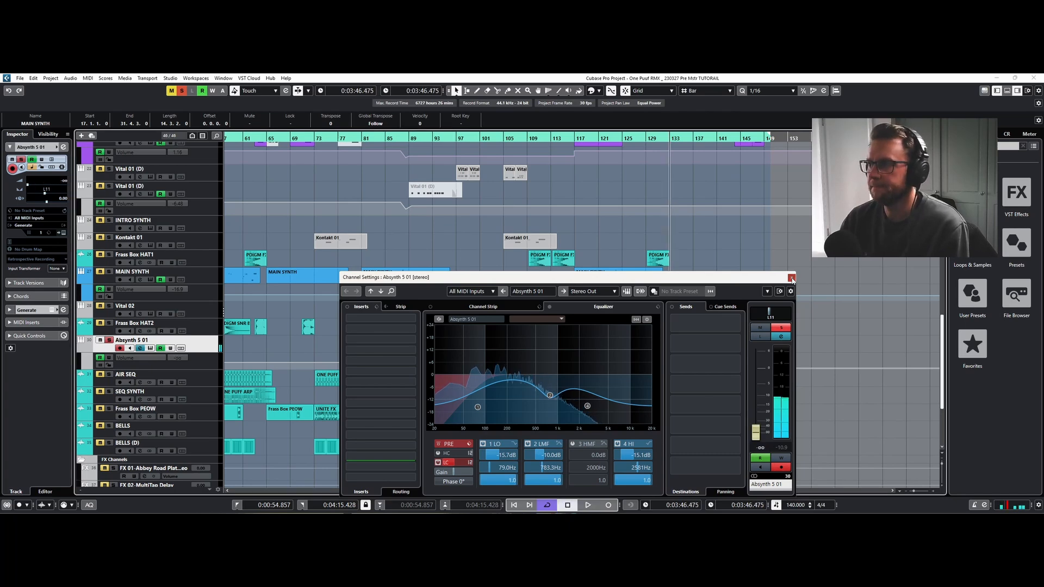
pyautogui.click(793, 280)
pyautogui.click(568, 136)
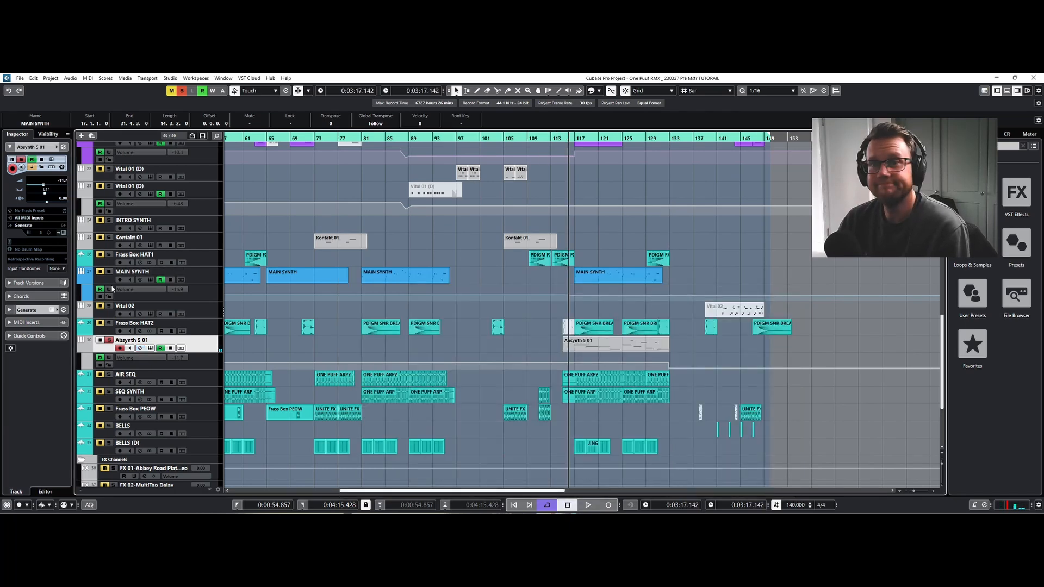
# Clear the solo on Absynth 5 01 and play the full mix from bar 116 until just past bar 133.
pyautogui.click(109, 340)
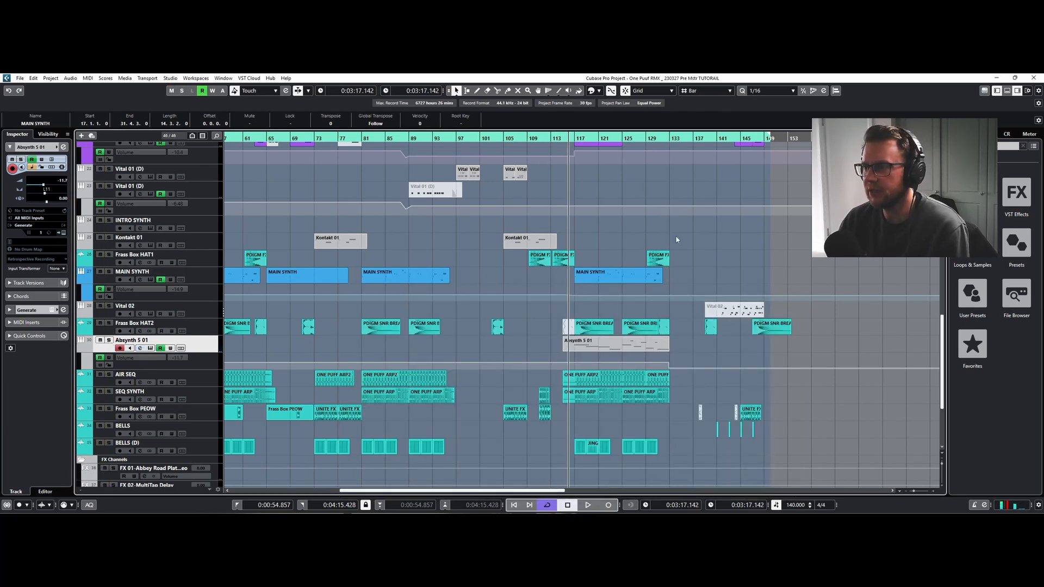
pyautogui.press('space')
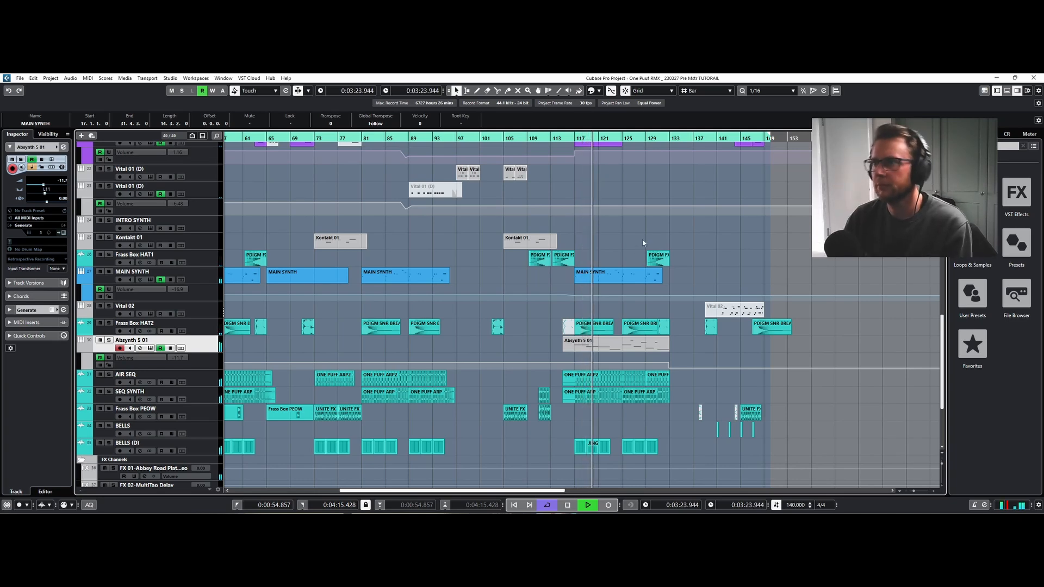
pyautogui.scroll(3, 643, 243)
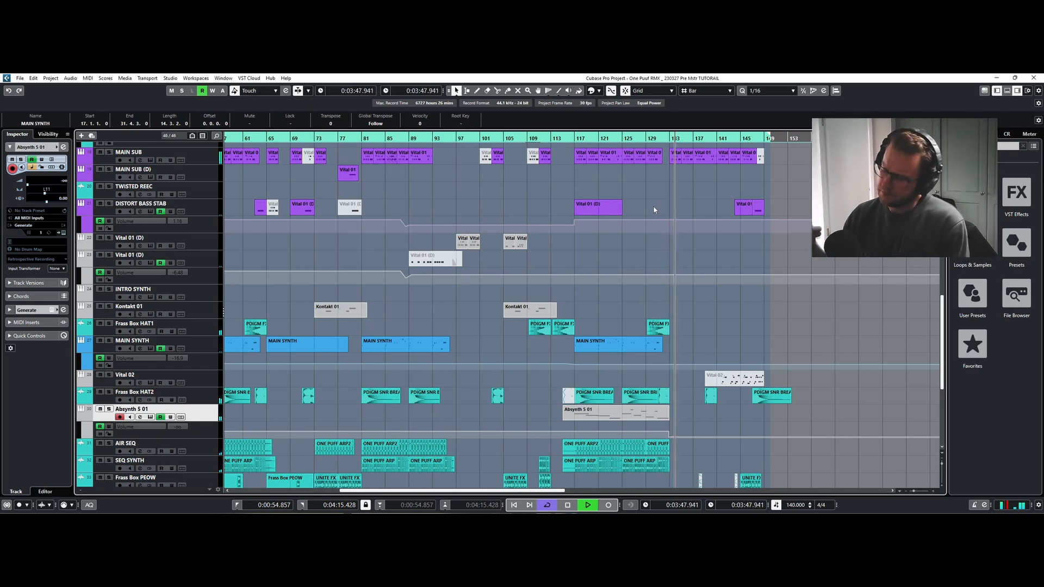
pyautogui.press('space')
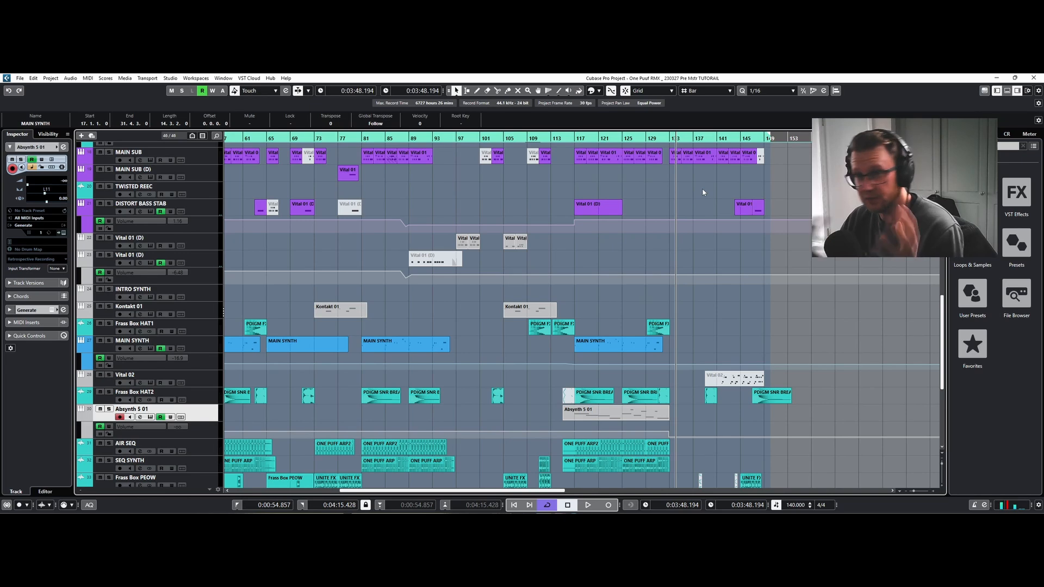
# Play the outro from bar 131, extending the cycle range's end to bar 154 during playback, and stop.
pyautogui.click(664, 138)
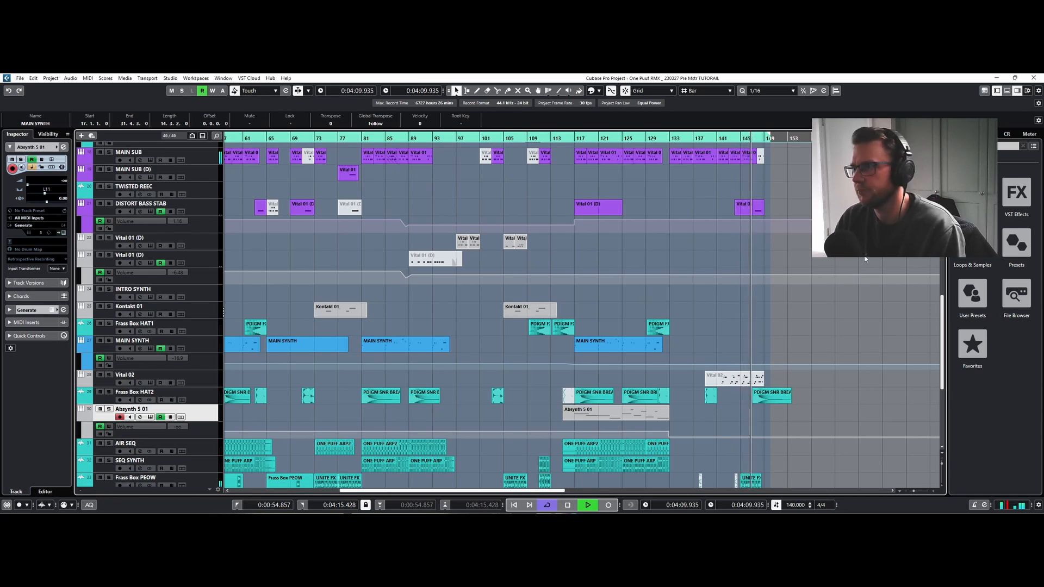
pyautogui.moveTo(770, 137); pyautogui.dragTo(793, 138)
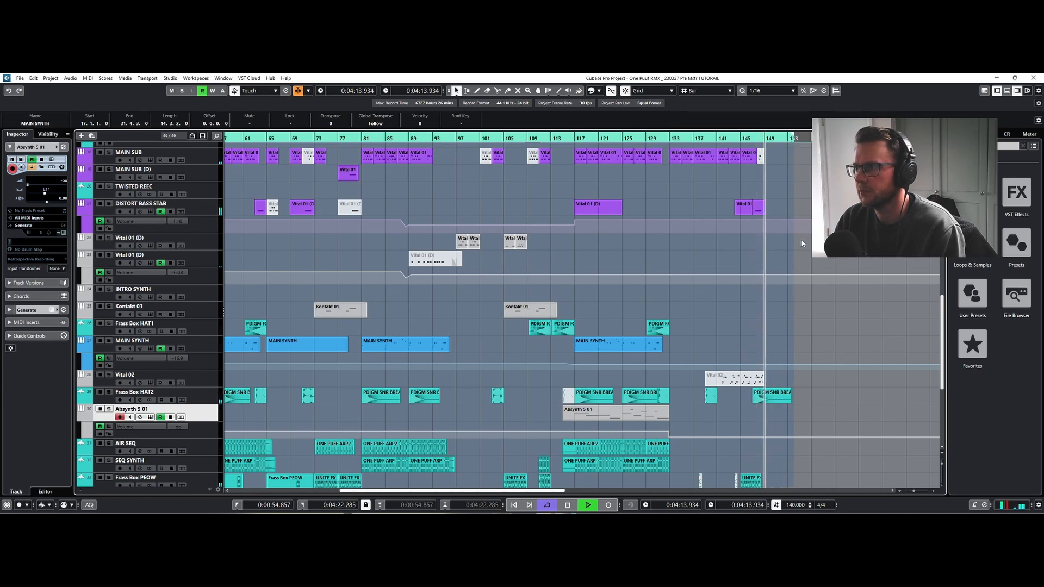
pyautogui.press('space')
pyautogui.scroll(10, 805, 269)
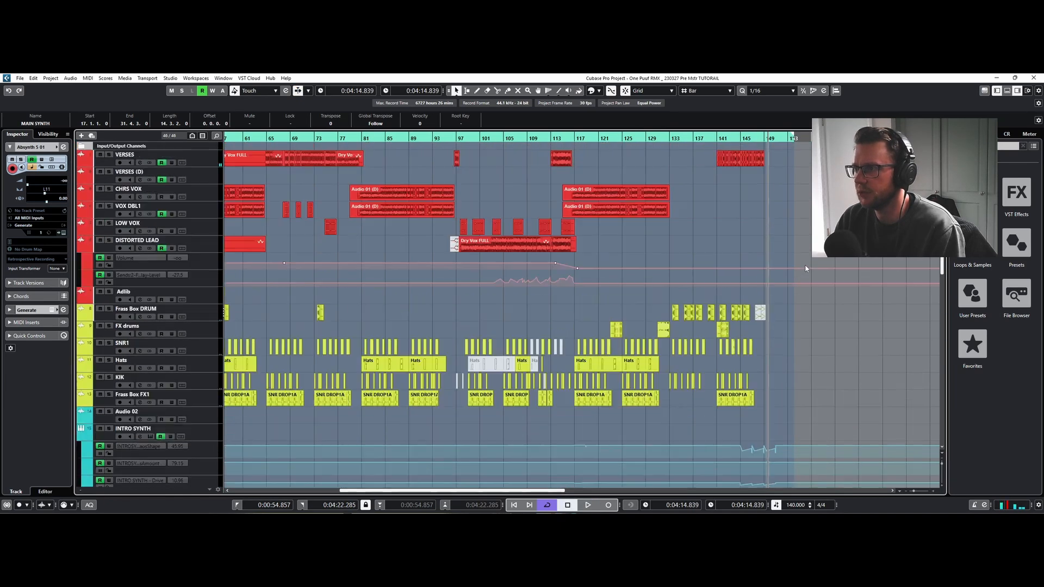
# Replay the full mix briefly from bar 141, where the VERSES vocal re-enters, and stop playback.
pyautogui.click(716, 138)
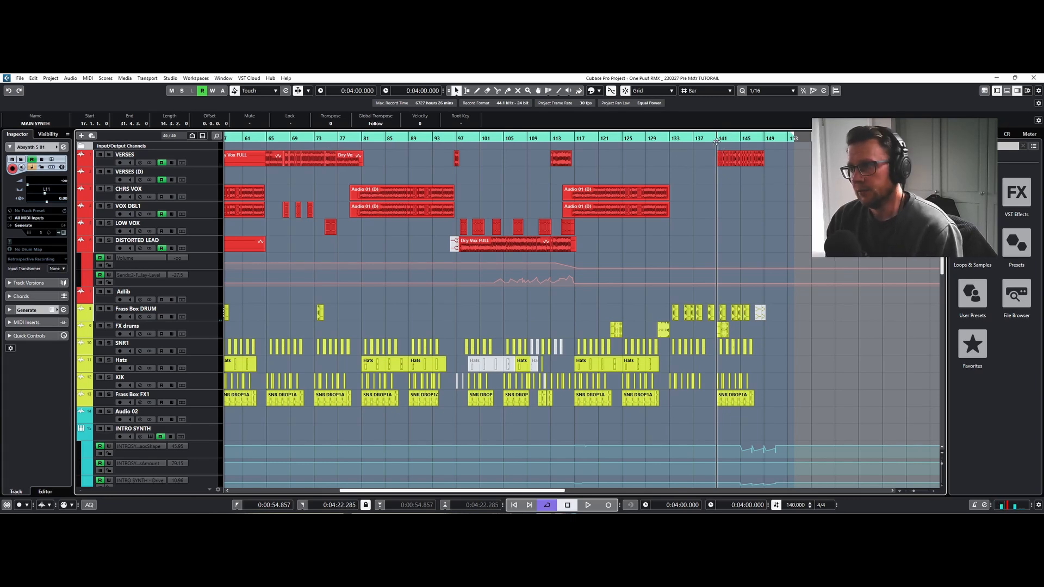
pyautogui.press('space')
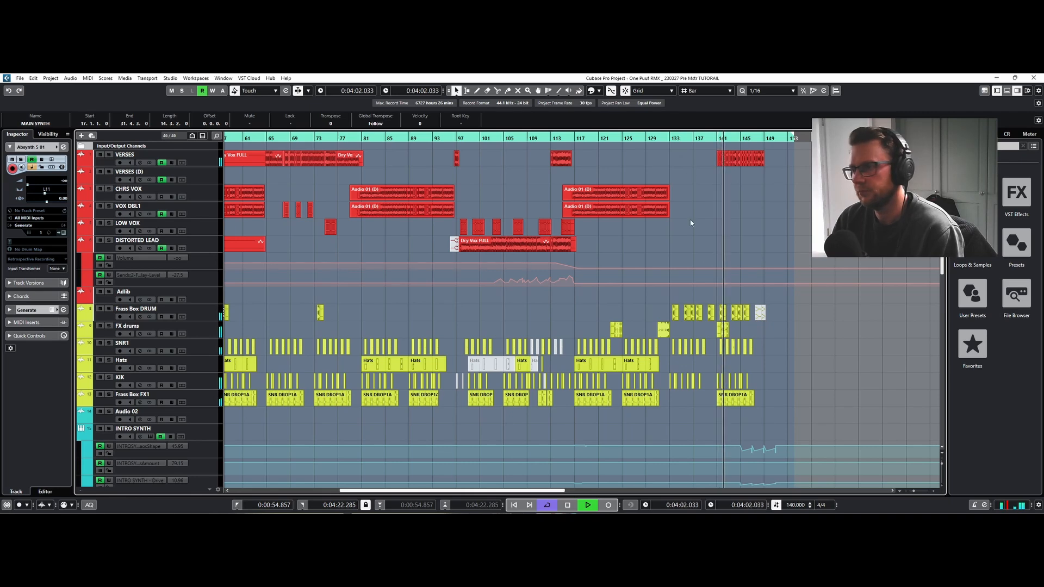
pyautogui.press('space')
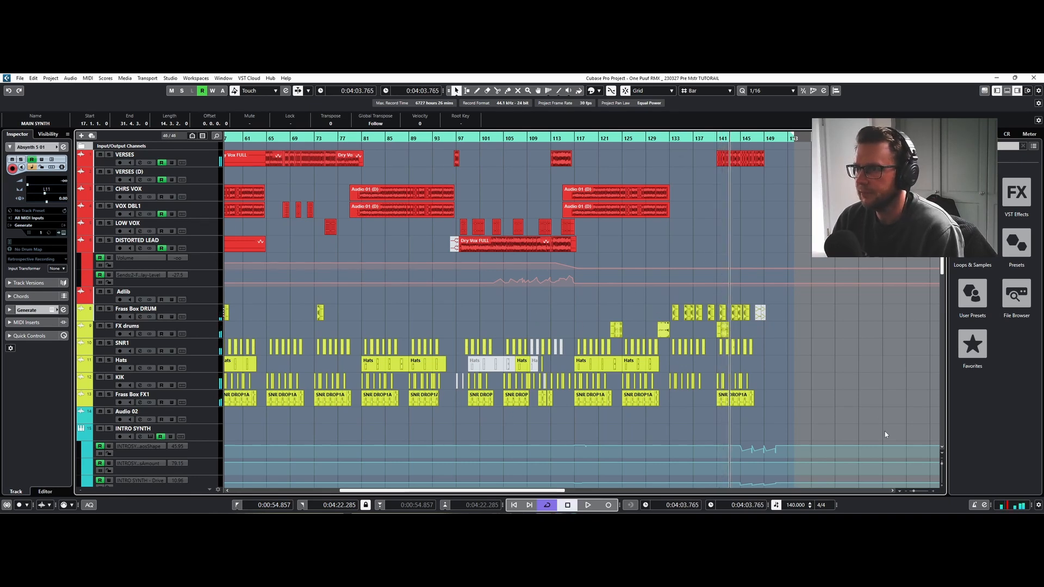
# Look over the whole arrangement down to the group tracks, and review the channels' inserts in the MixConsole before closing it.
pyautogui.moveTo(914, 493); pyautogui.dragTo(910, 494)
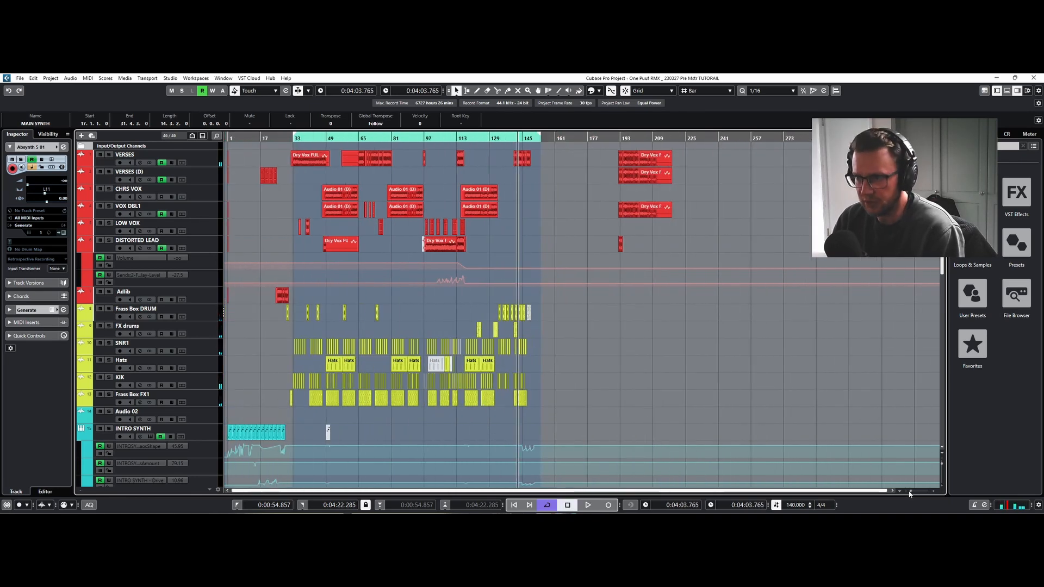
pyautogui.scroll(-5, 394, 328)
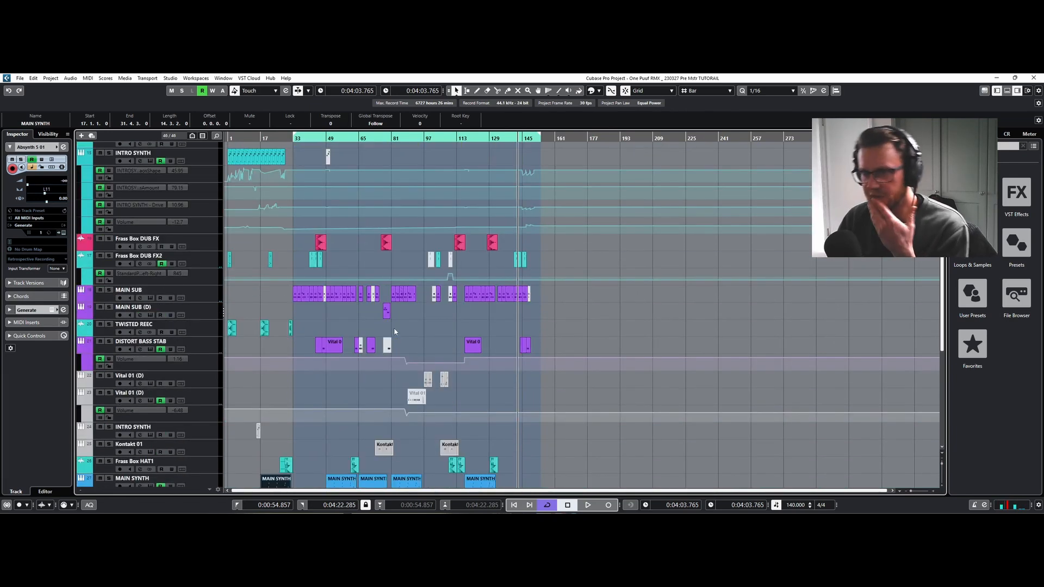
pyautogui.scroll(-3, 395, 330)
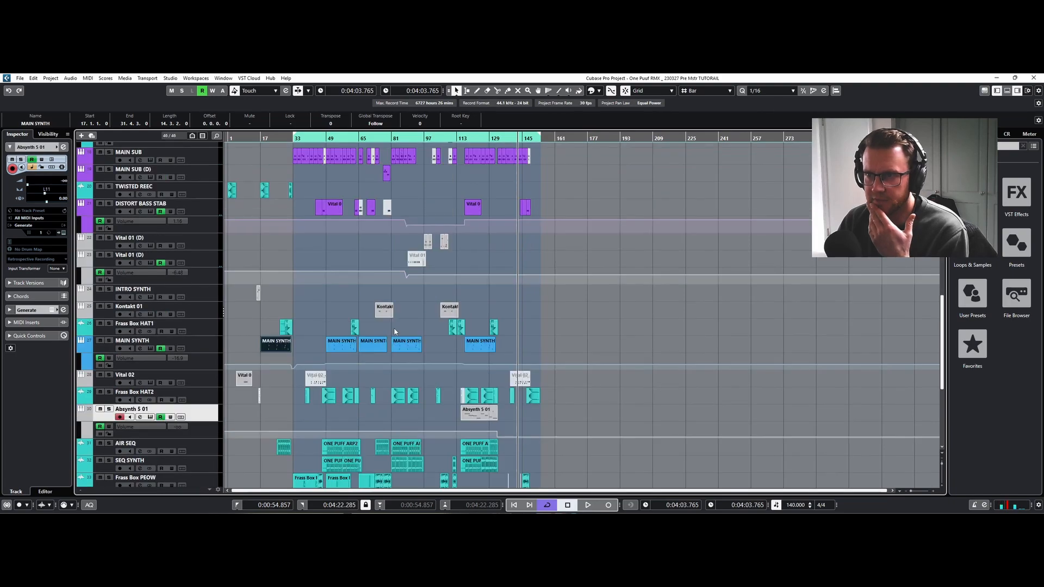
pyautogui.scroll(-3, 395, 331)
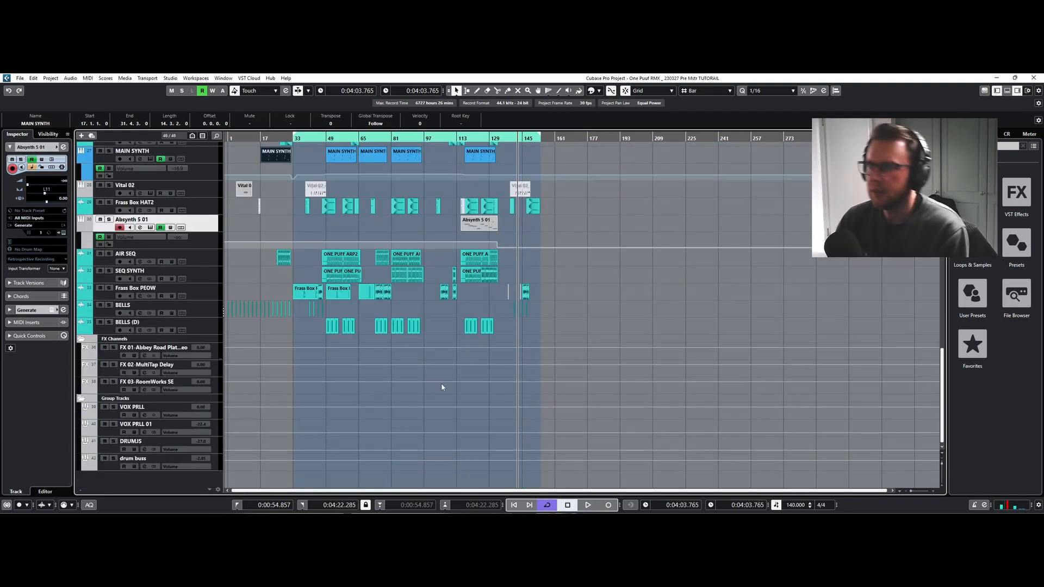
pyautogui.press('F3')
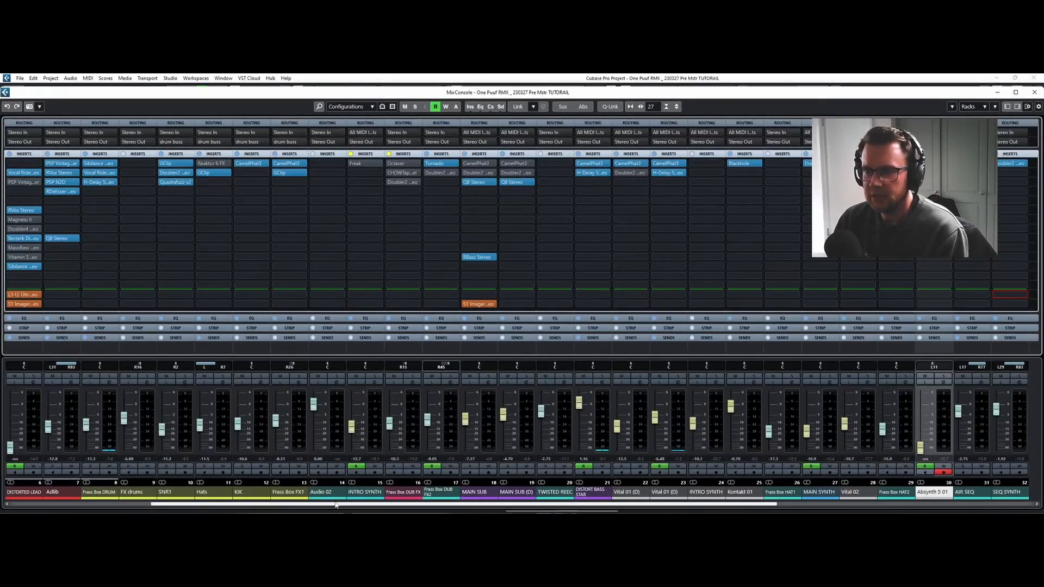
pyautogui.moveTo(338, 507); pyautogui.dragTo(199, 509)
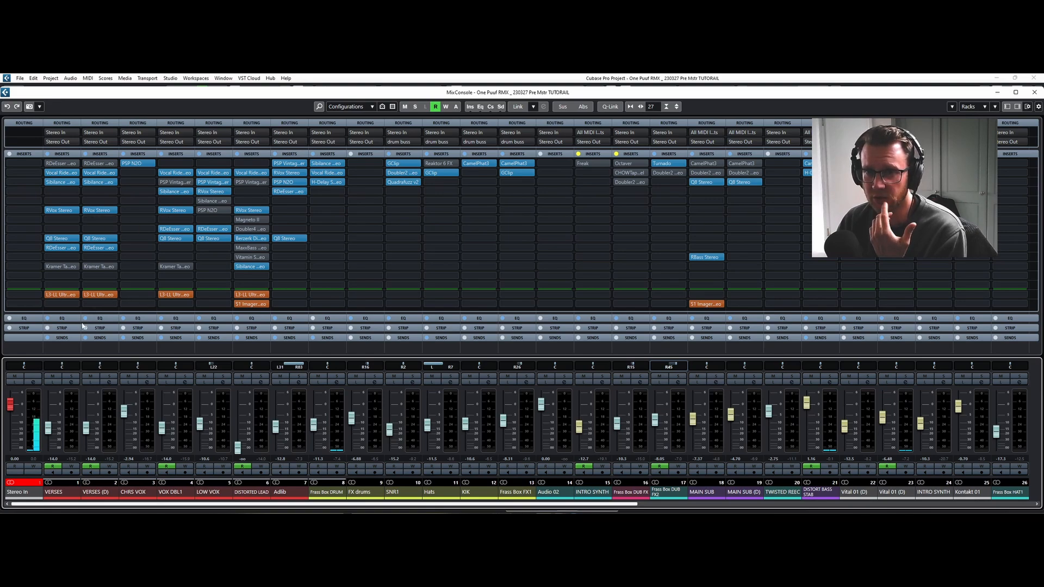
pyautogui.click(1035, 91)
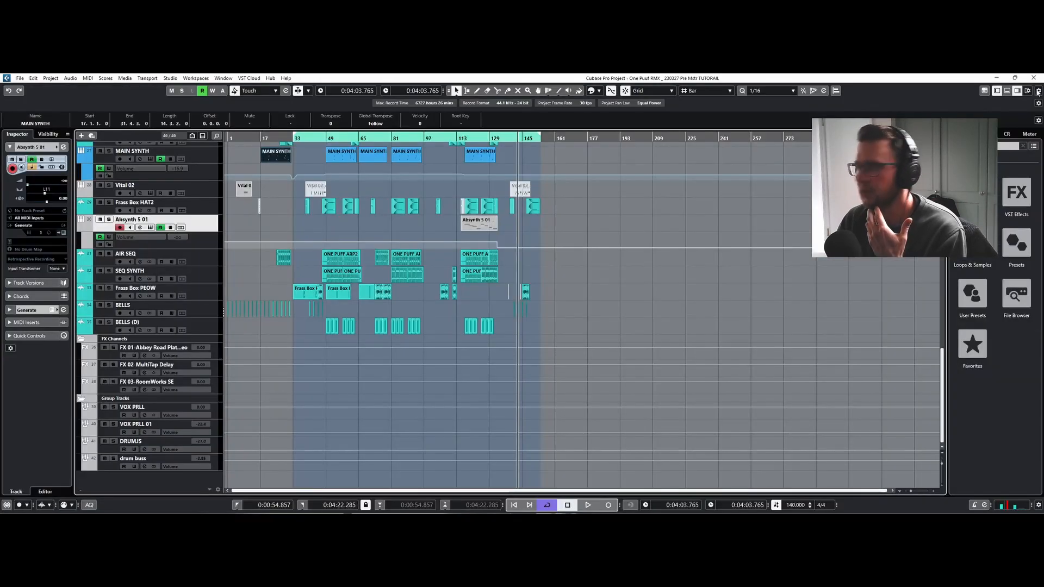
# Solo the VERSES track, play it from bar 33 and open its channel settings.
pyautogui.scroll(10, 525, 235)
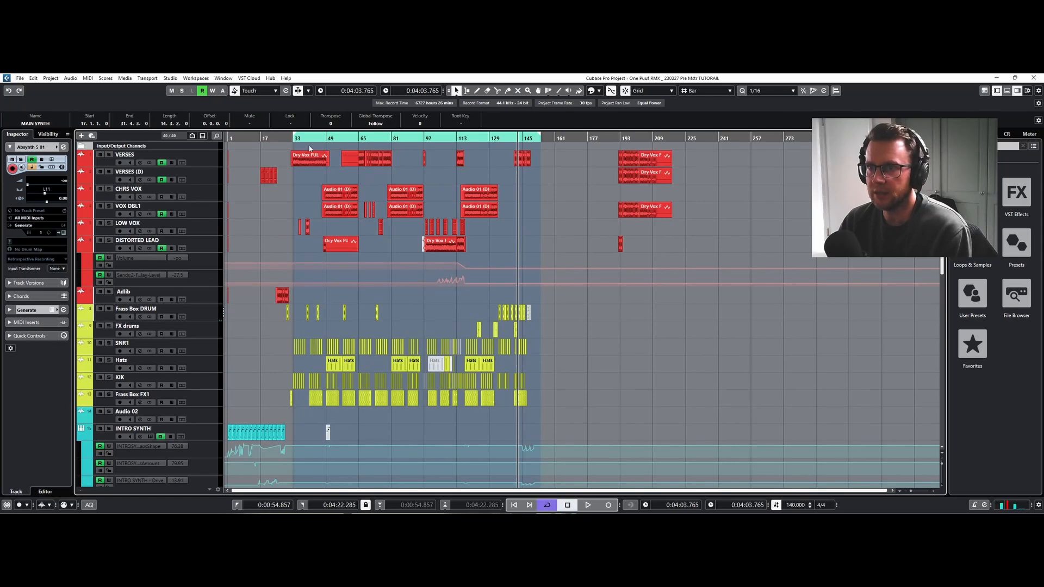
pyautogui.click(292, 139)
pyautogui.click(109, 155)
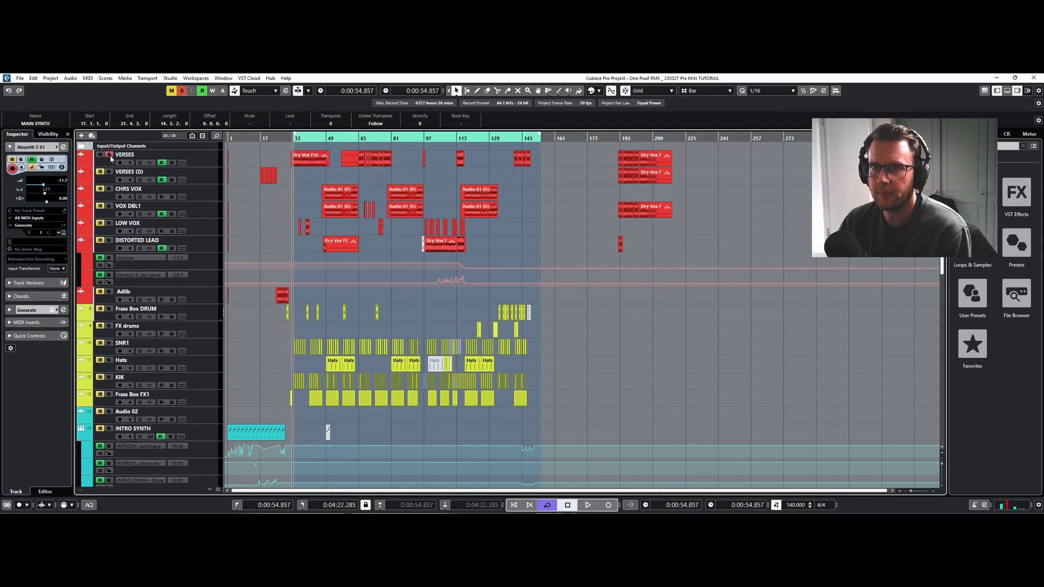
pyautogui.press('space')
pyautogui.click(140, 162)
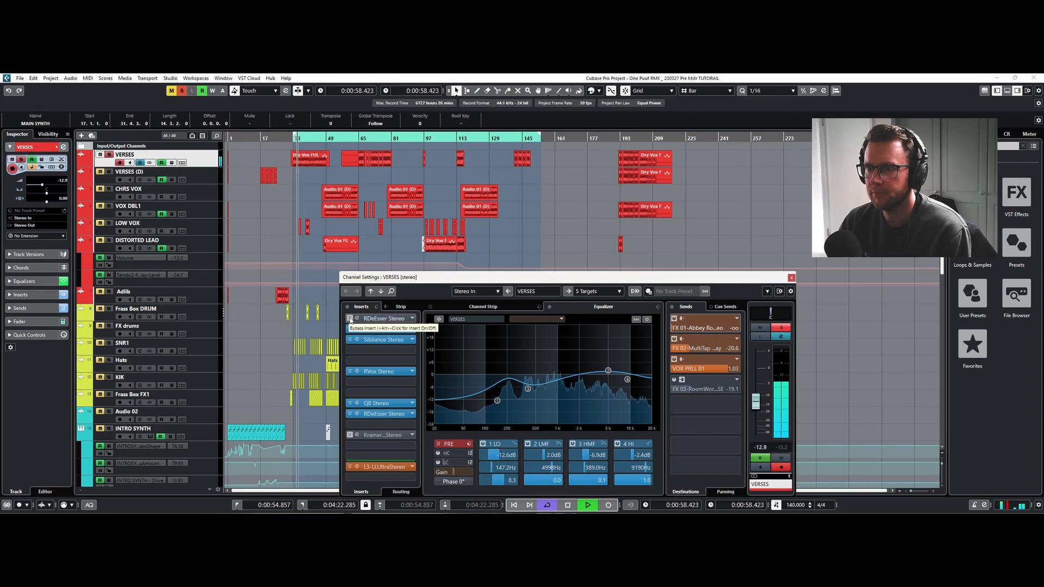
# Compare the soloed VERSES vocal with all inserts bypassed and re-enabled, replaying from bar 33, and stop playback.
pyautogui.click(347, 307)
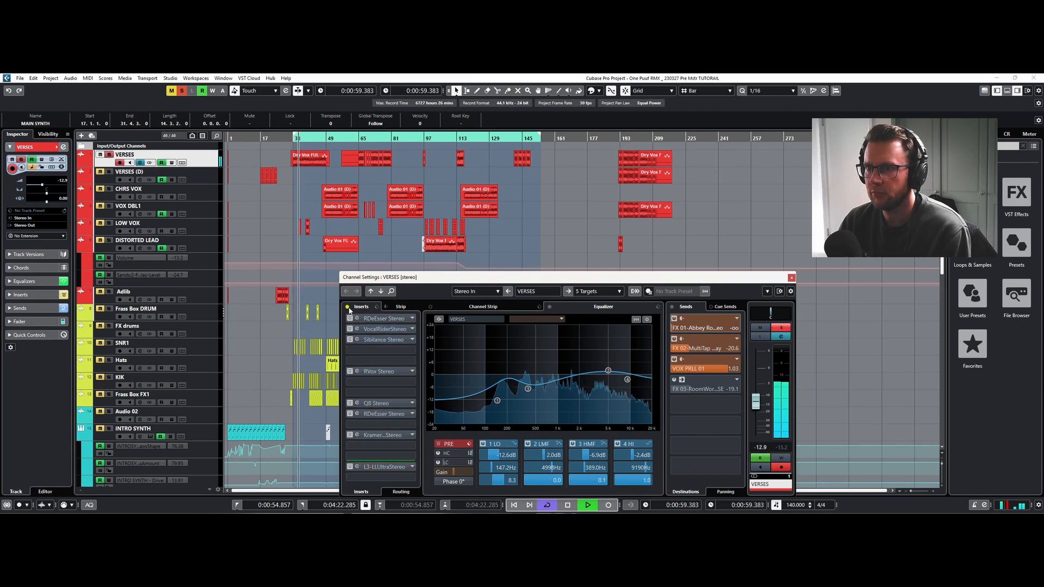
pyautogui.press('space')
pyautogui.click(291, 139)
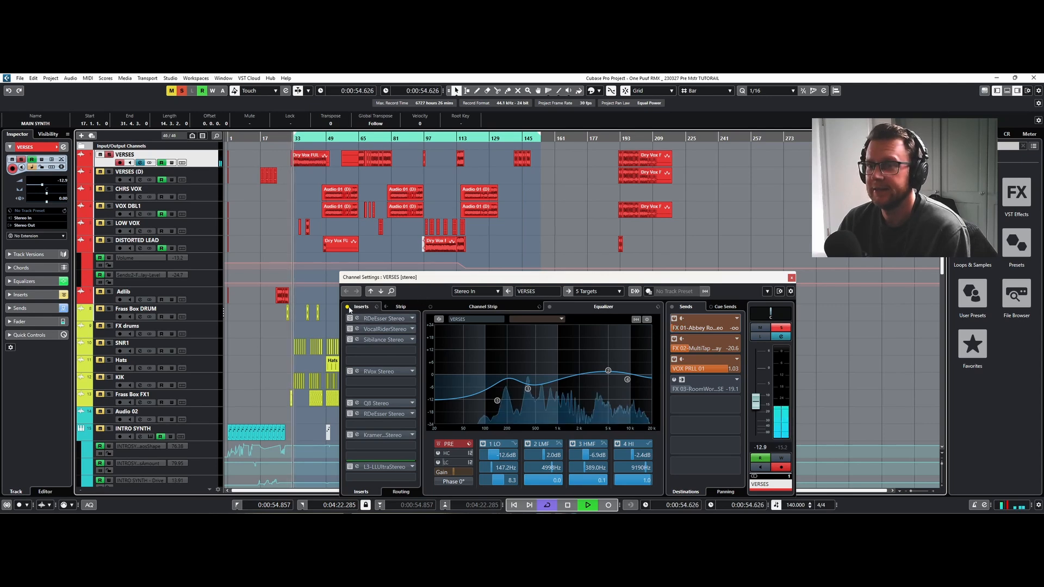
pyautogui.click(348, 307)
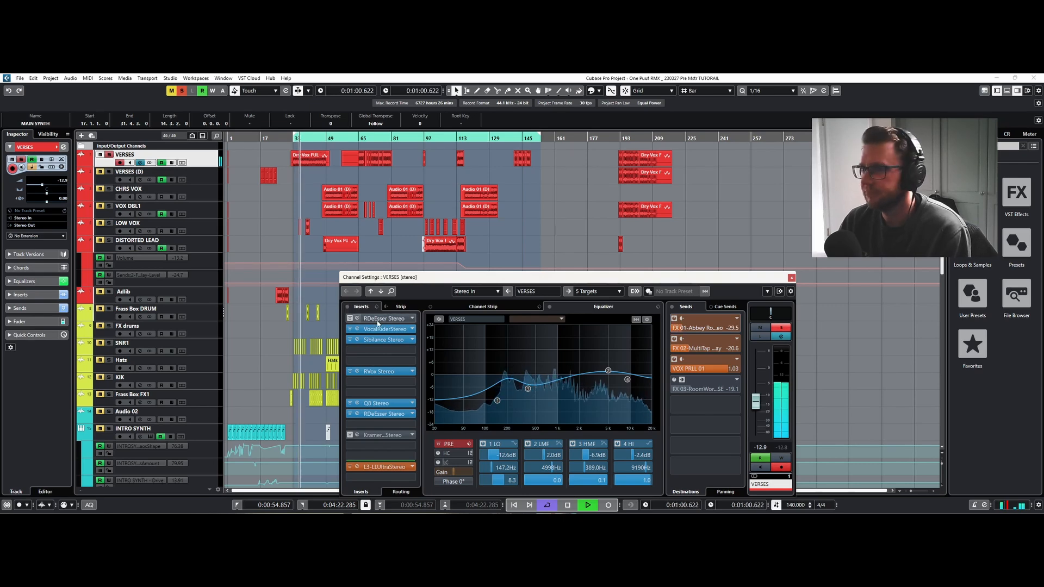
pyautogui.press('space')
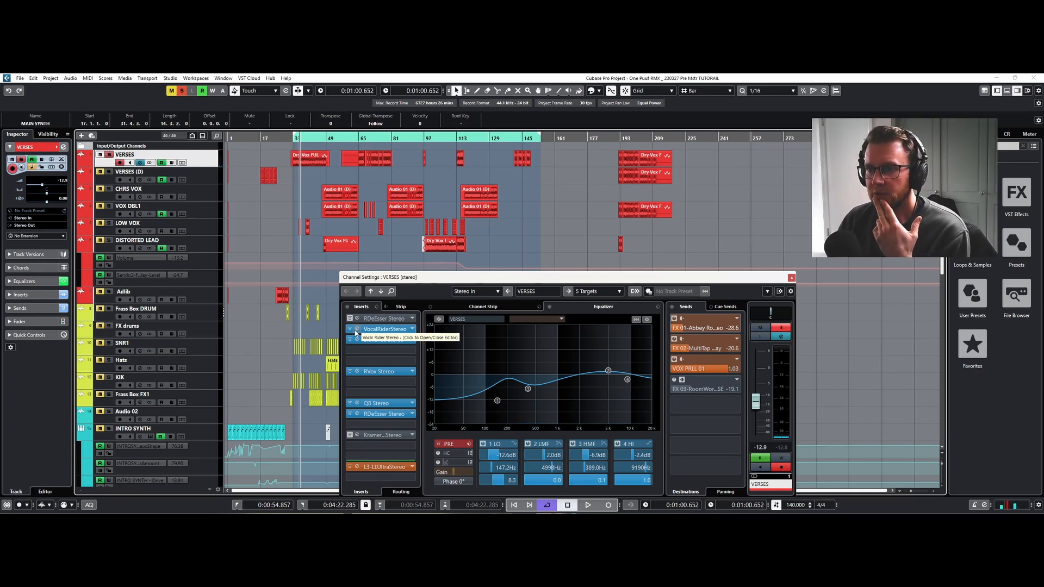
# Open the VERSES Vocal Rider insert and enlarge the track's waveform around bars 33 to 38, keeping both in view.
pyautogui.click(357, 333)
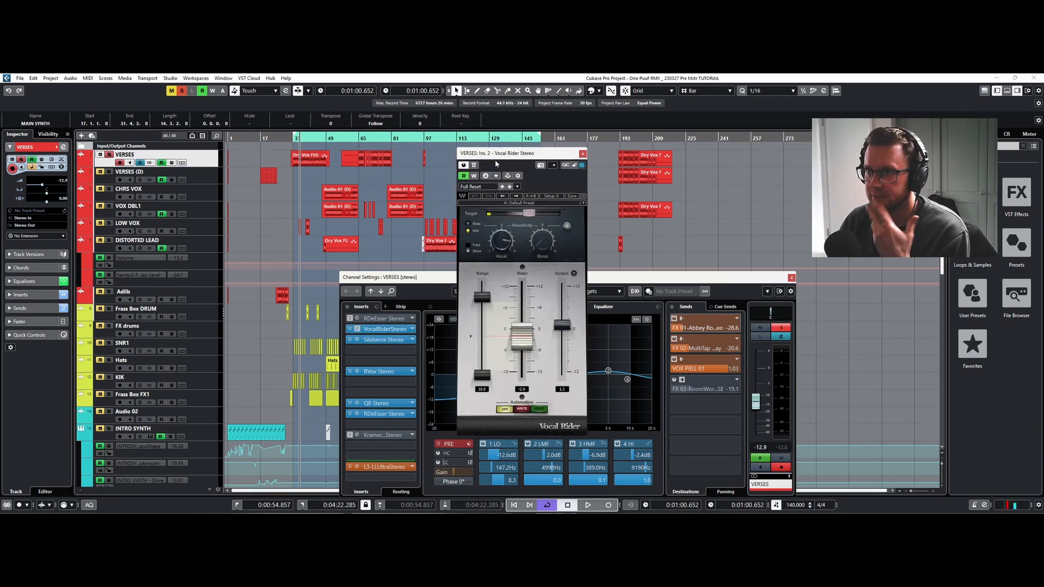
pyautogui.moveTo(495, 155); pyautogui.dragTo(547, 150)
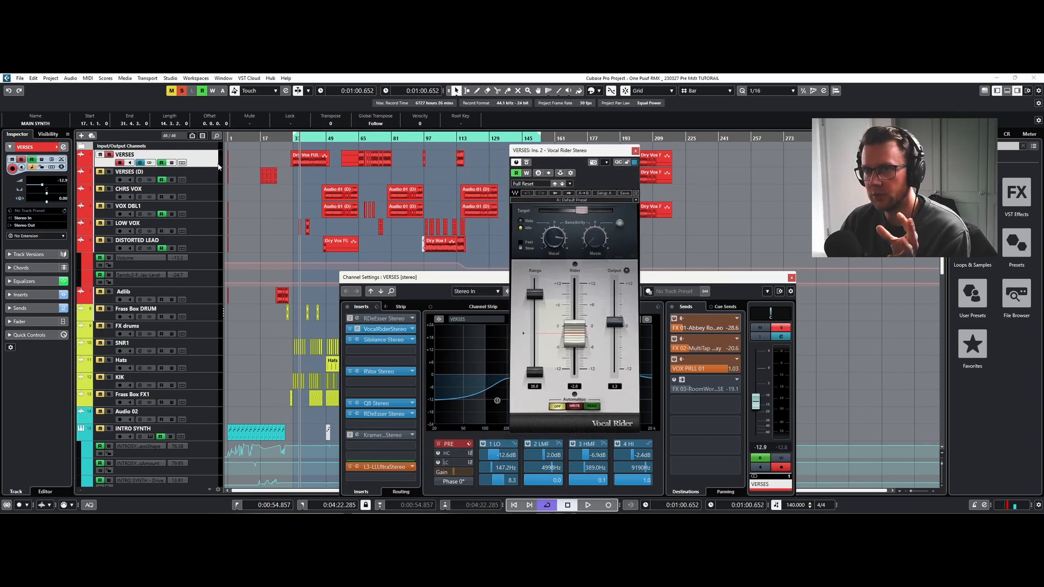
pyautogui.moveTo(212, 168); pyautogui.dragTo(212, 217)
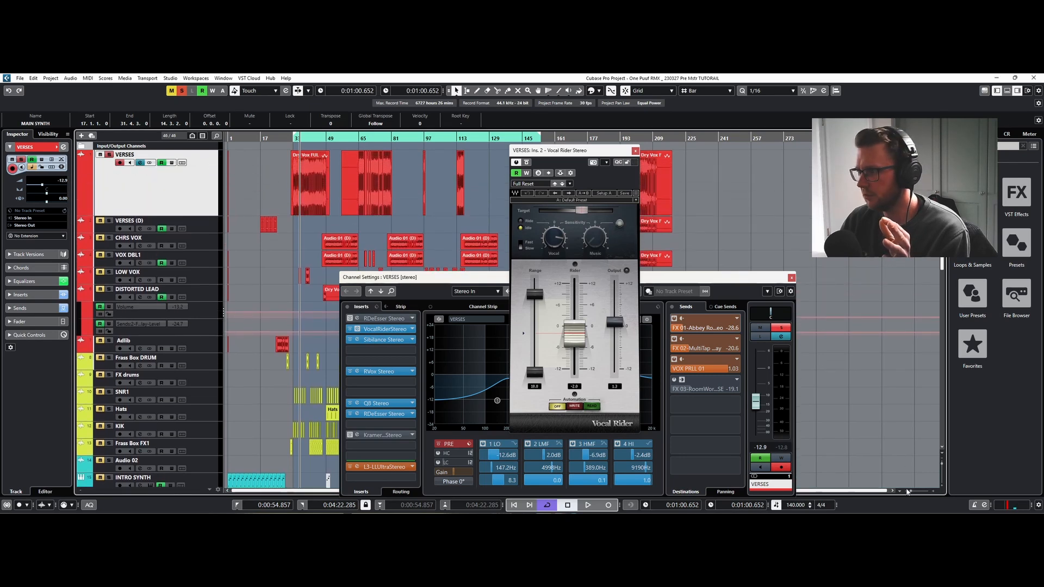
pyautogui.moveTo(910, 492); pyautogui.dragTo(918, 493)
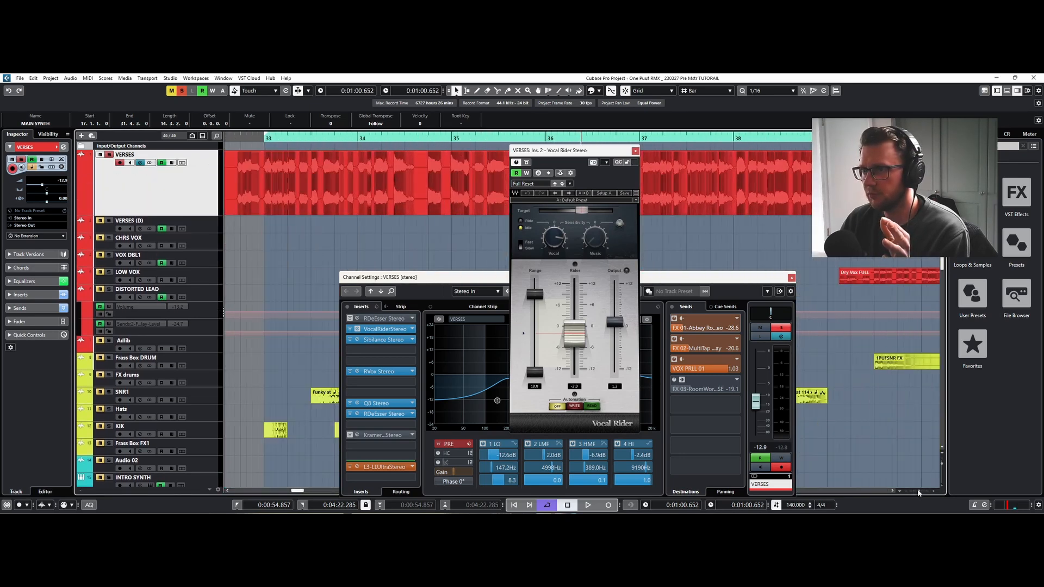
pyautogui.moveTo(605, 155); pyautogui.dragTo(670, 261)
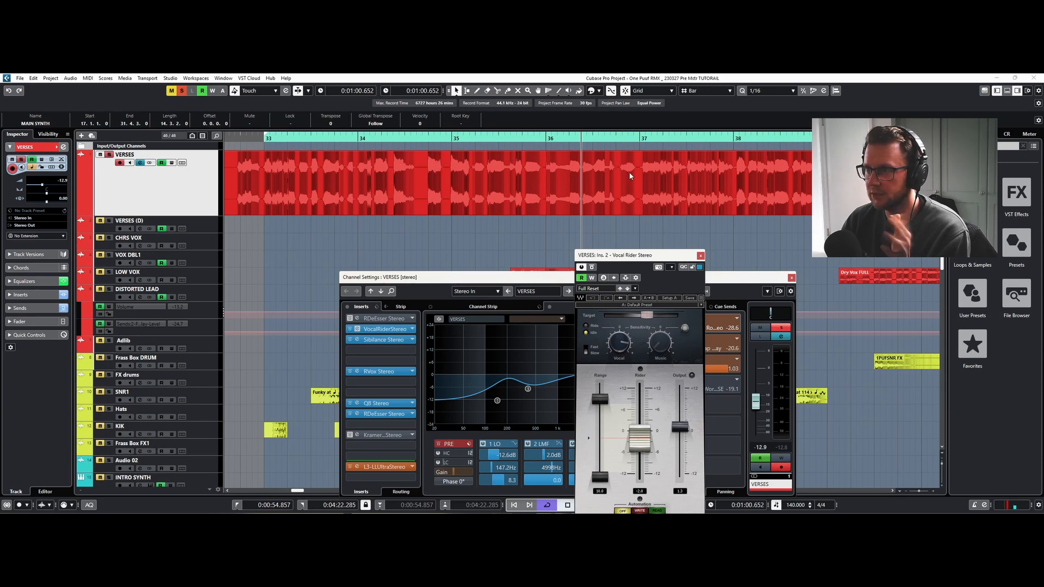
pyautogui.moveTo(631, 255); pyautogui.dragTo(580, 179)
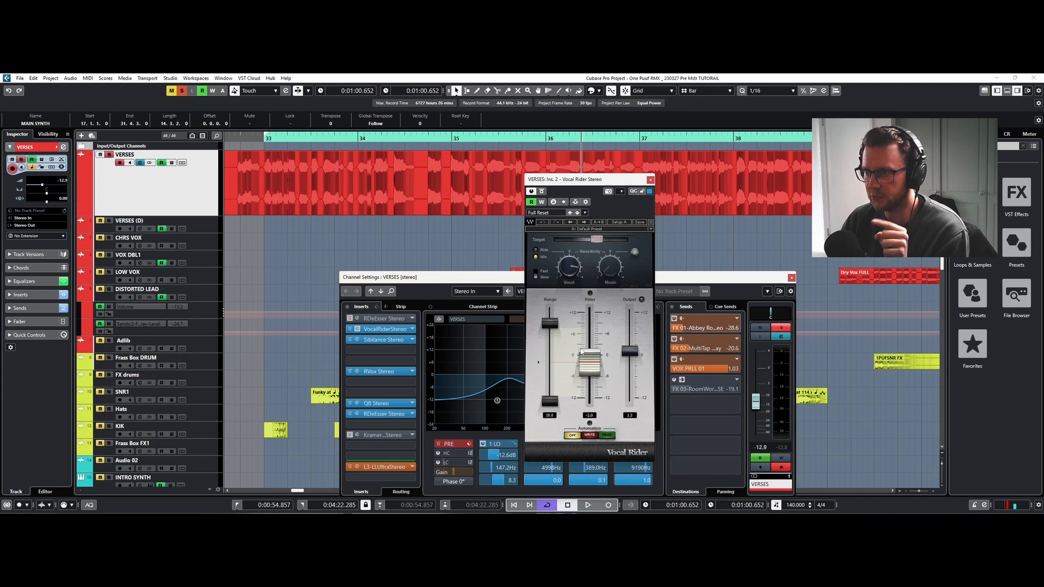
# Play the vocal from bar 33 to watch Vocal Rider's fader movement, stop playback and close the plug-in.
pyautogui.click(272, 146)
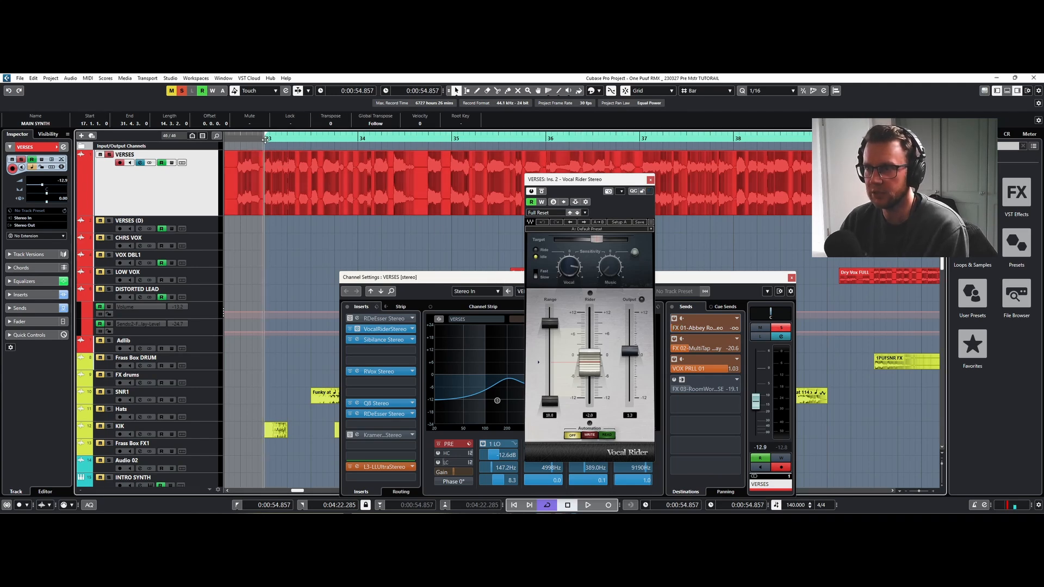
pyautogui.press('space')
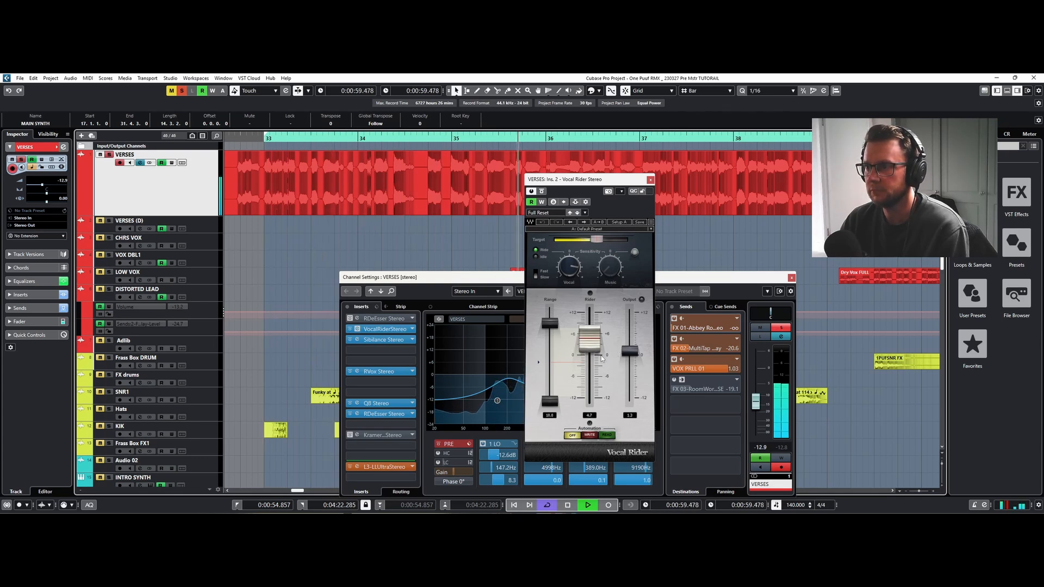
pyautogui.press('space')
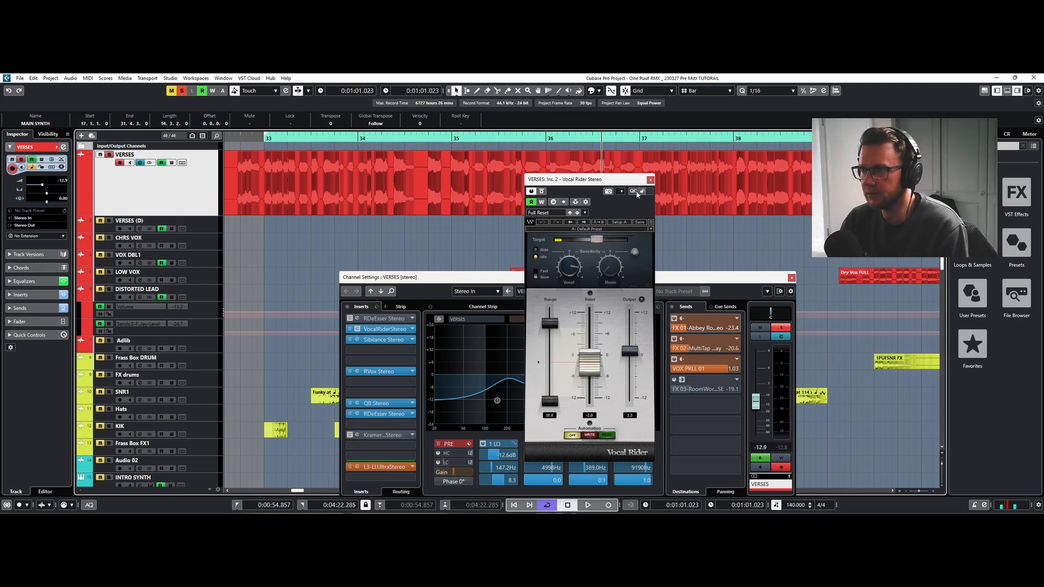
pyautogui.click(650, 180)
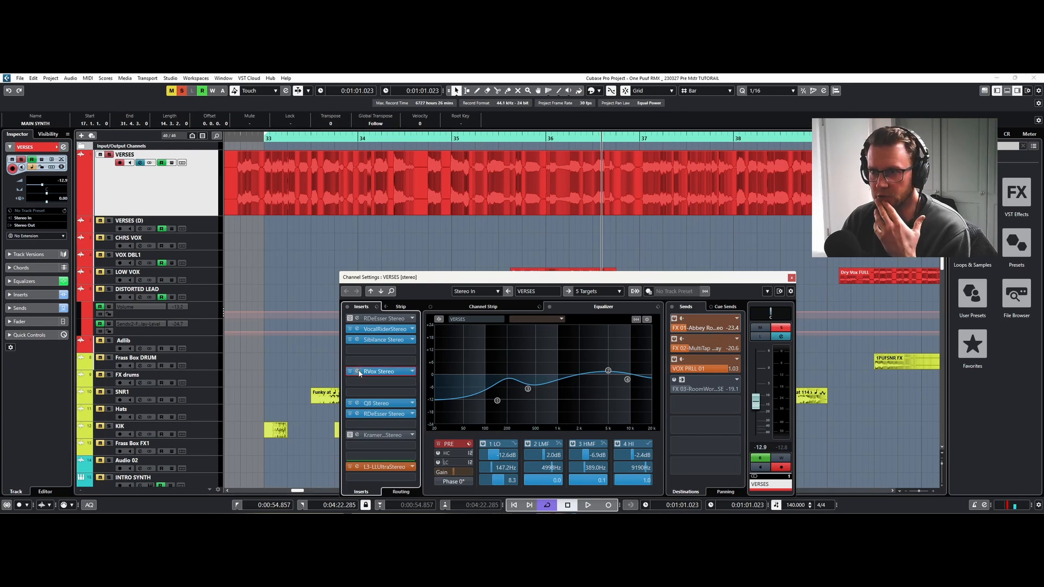
# Open the RVox insert, play the vocal from bar 33 to watch its compression, and close it after stopping.
pyautogui.click(359, 372)
pyautogui.click(265, 145)
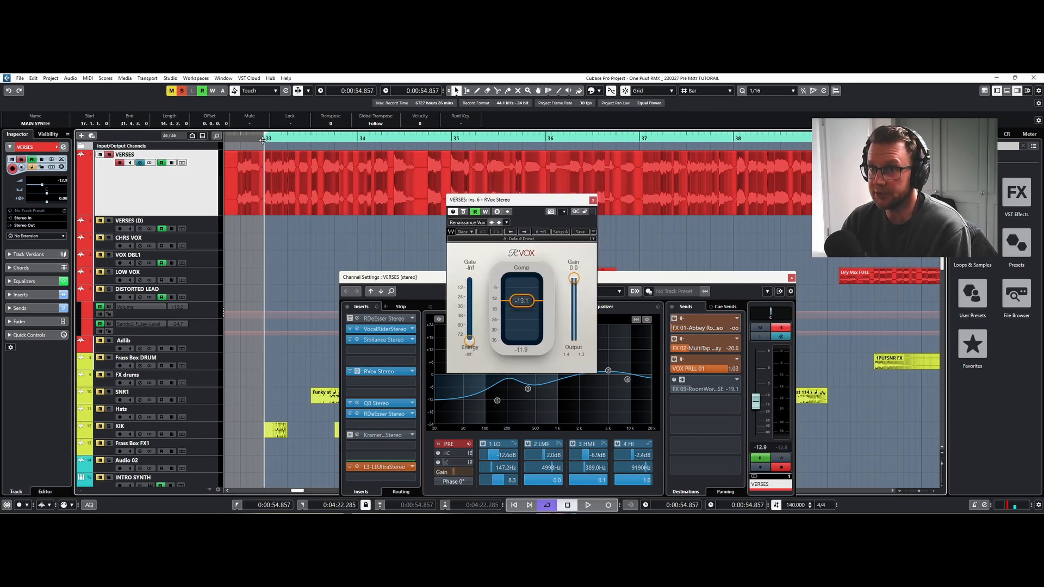
pyautogui.press('space')
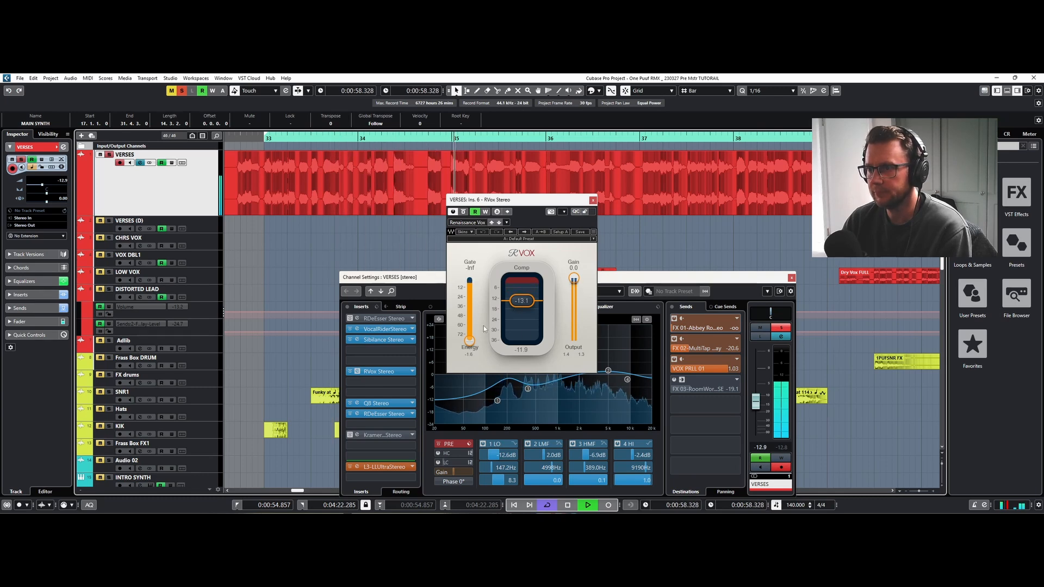
pyautogui.press('space')
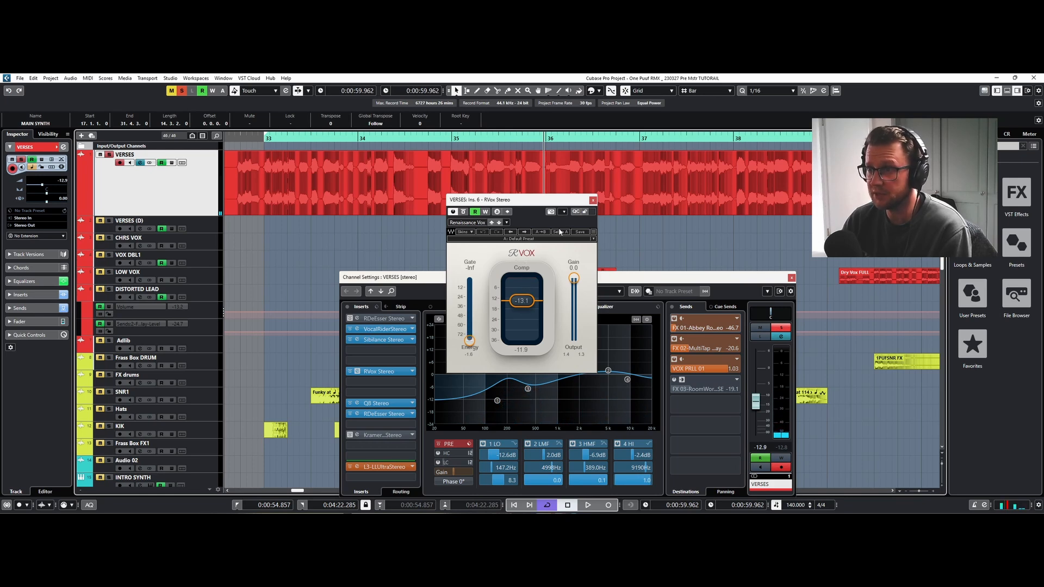
pyautogui.click(593, 200)
# Open the Sibilance insert, play the vocal from bar 33, bypass the plug-in during playback, and stop.
pyautogui.click(357, 339)
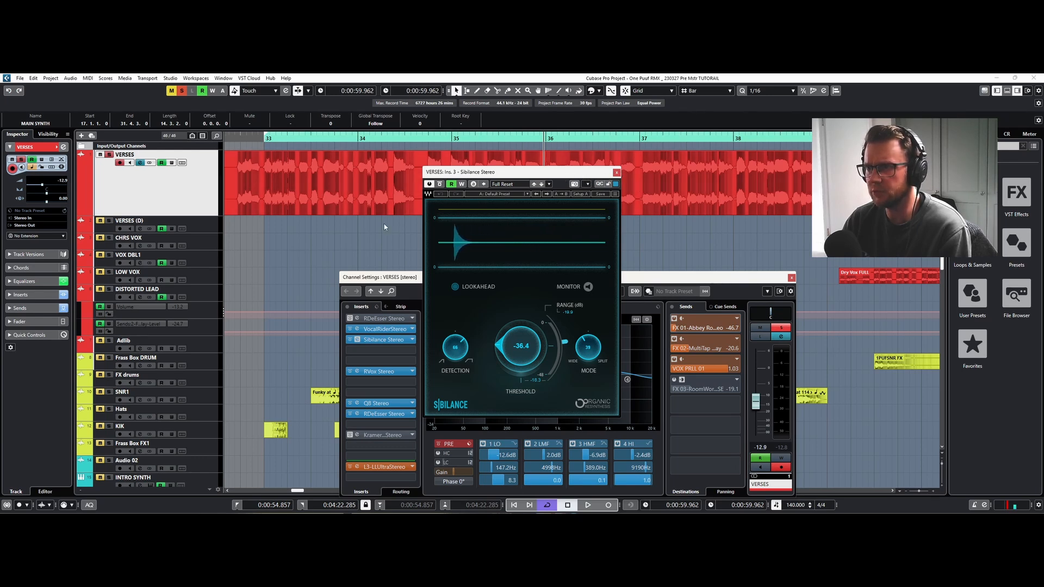
pyautogui.click(265, 139)
pyautogui.press('space')
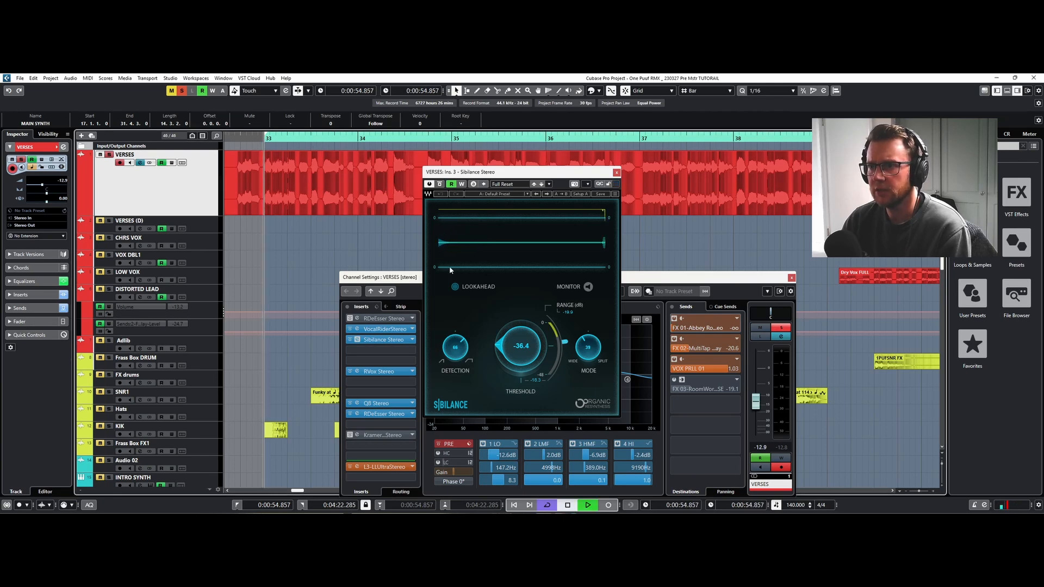
pyautogui.click(440, 185)
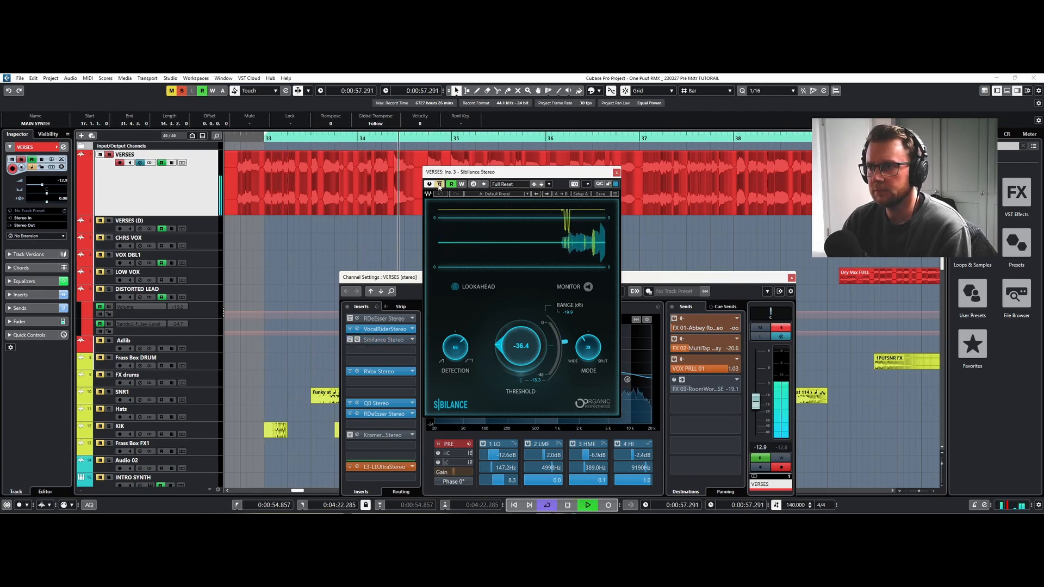
pyautogui.press('space')
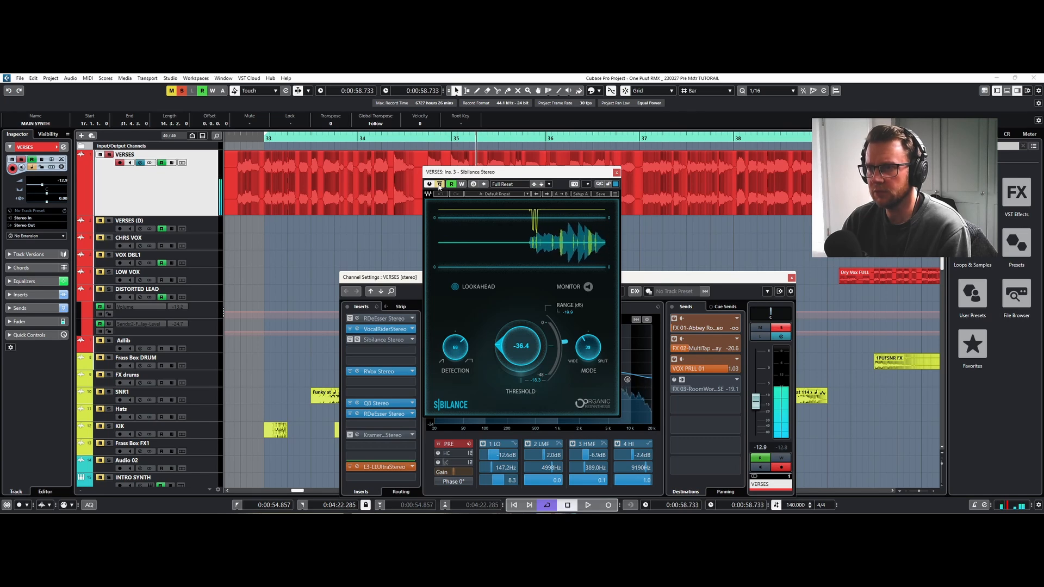
# Re-enable Sibilance and replay from bar 33, switching its bypass on and off to compare the sibilant sounds.
pyautogui.click(264, 139)
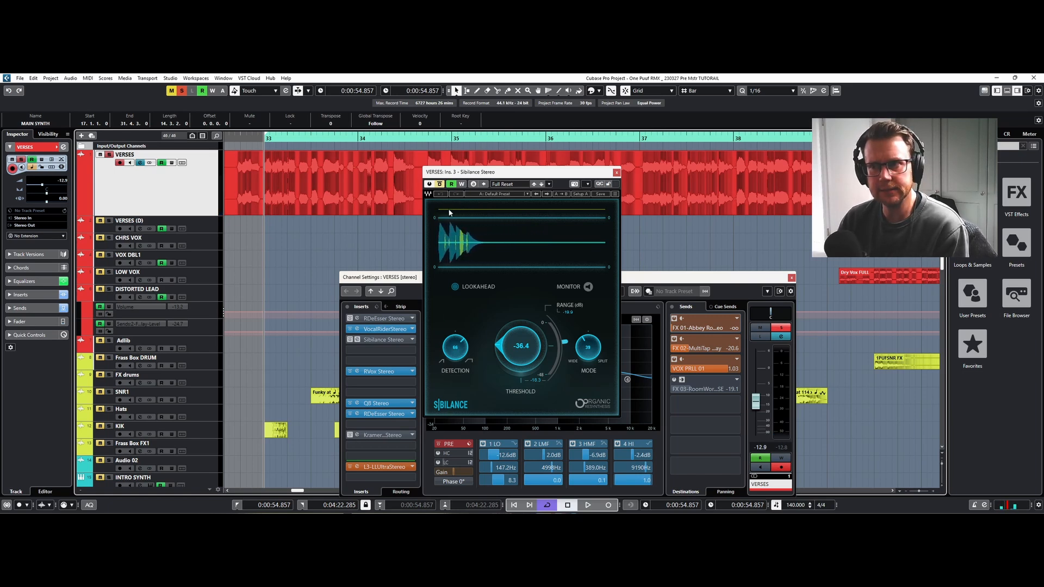
pyautogui.click(440, 185)
pyautogui.press('space')
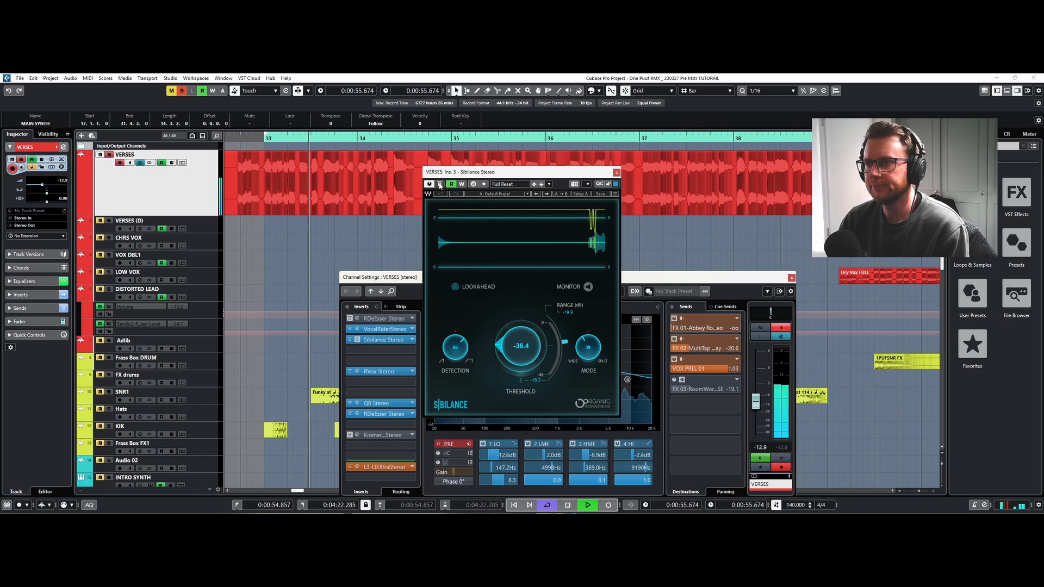
pyautogui.click(440, 185)
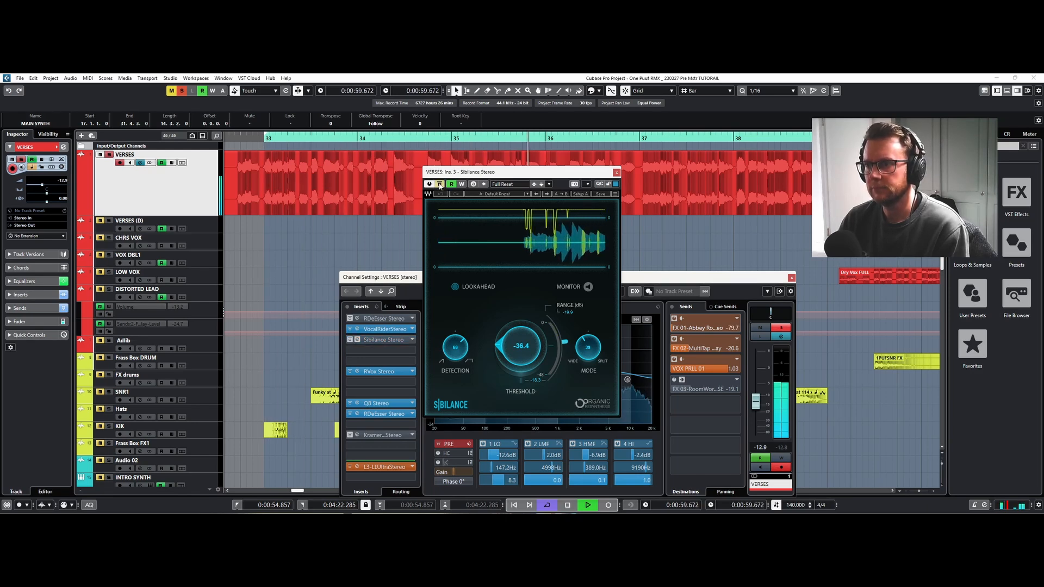
pyautogui.click(440, 185)
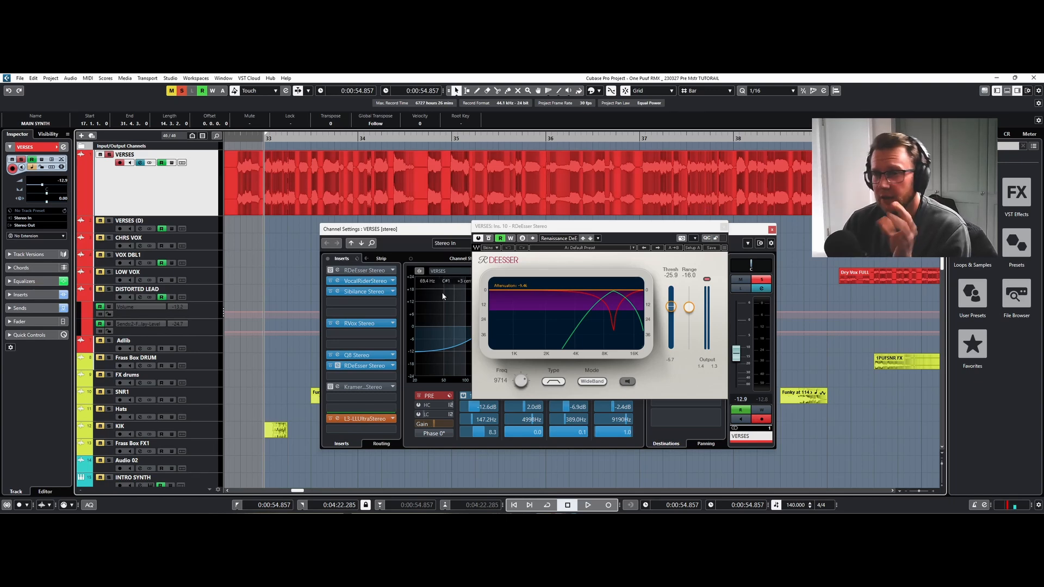
# Examine the settings of the Sibilance insert and the Q8 equalizer insert, closing each plug-in window.
pyautogui.click(338, 291)
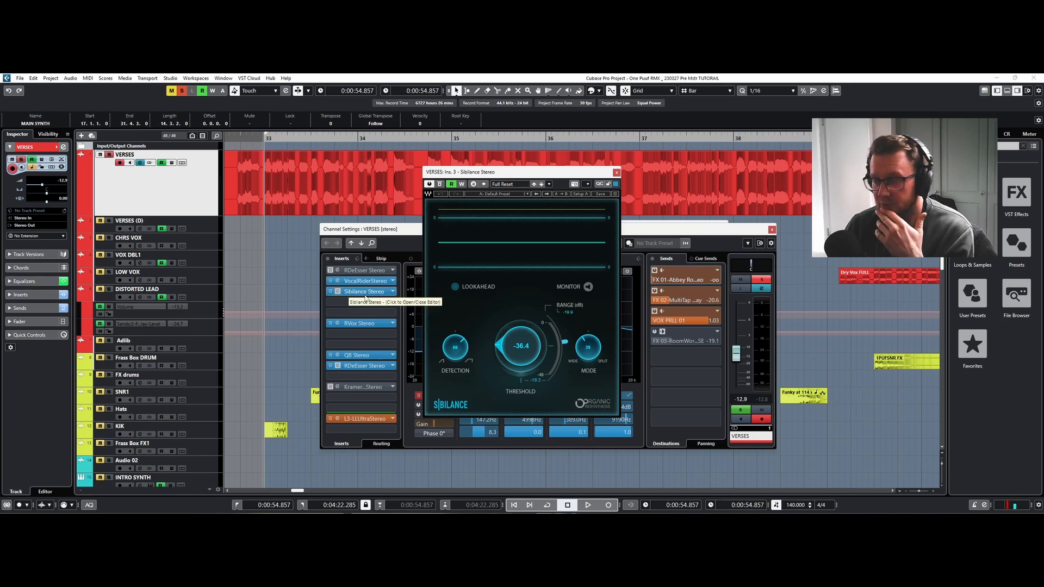
pyautogui.click(617, 173)
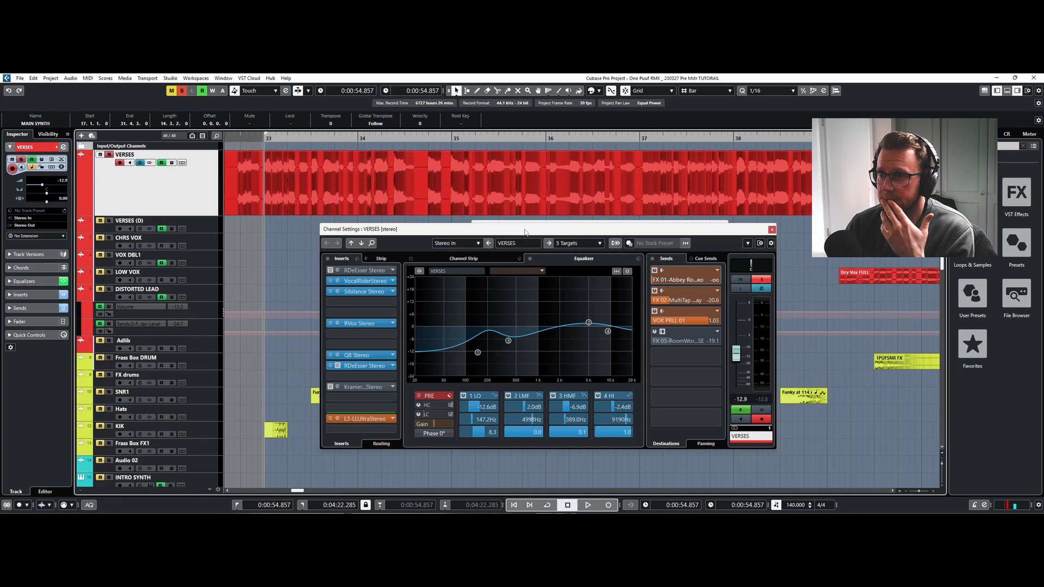
pyautogui.click(335, 354)
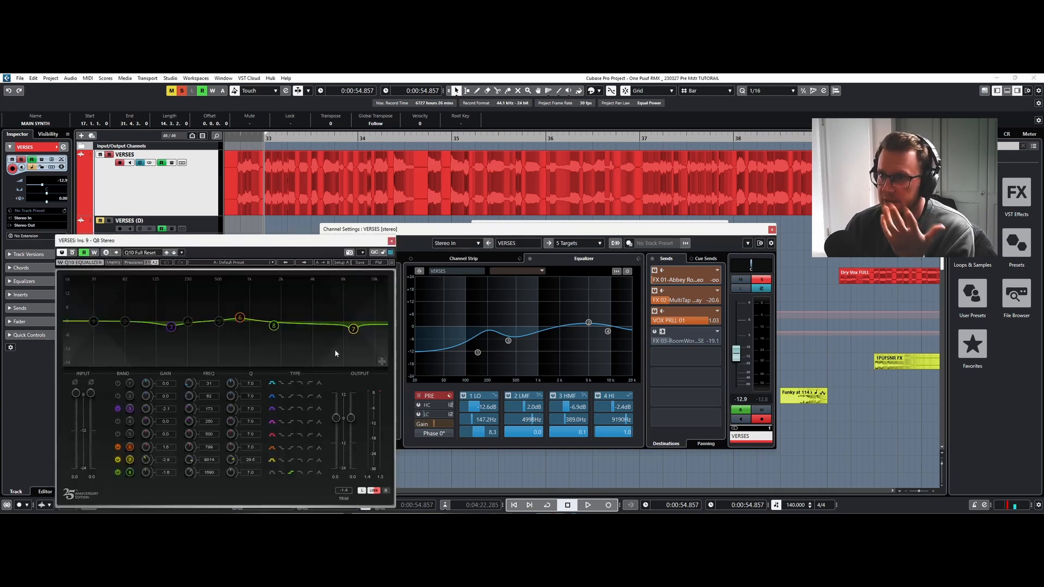
pyautogui.click(393, 241)
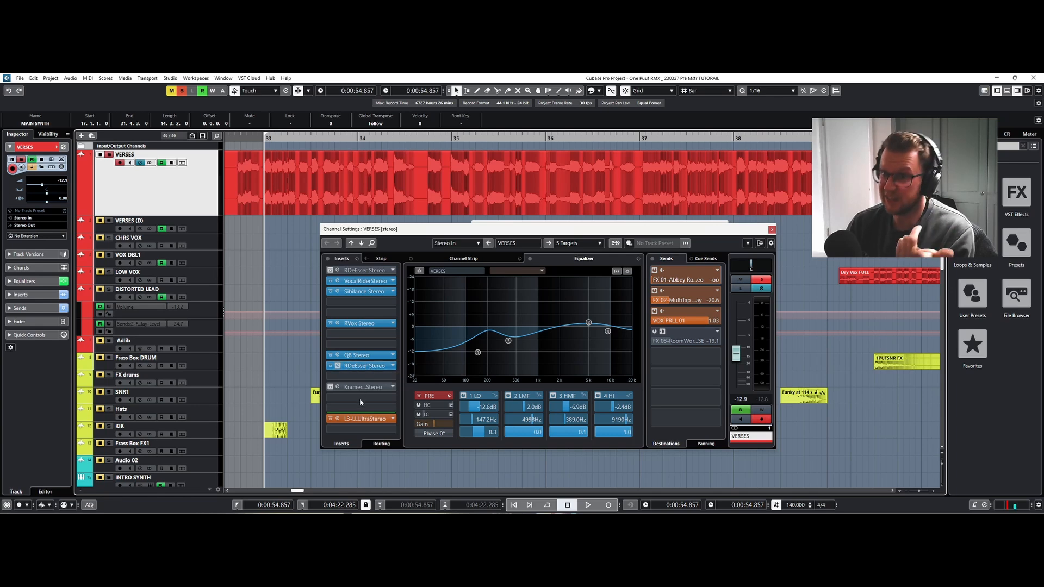
# Open the L3-LL Ultra insert, play the vocal from bar 33, and switch the plug-in's bypass on and off to compare.
pyautogui.click(339, 420)
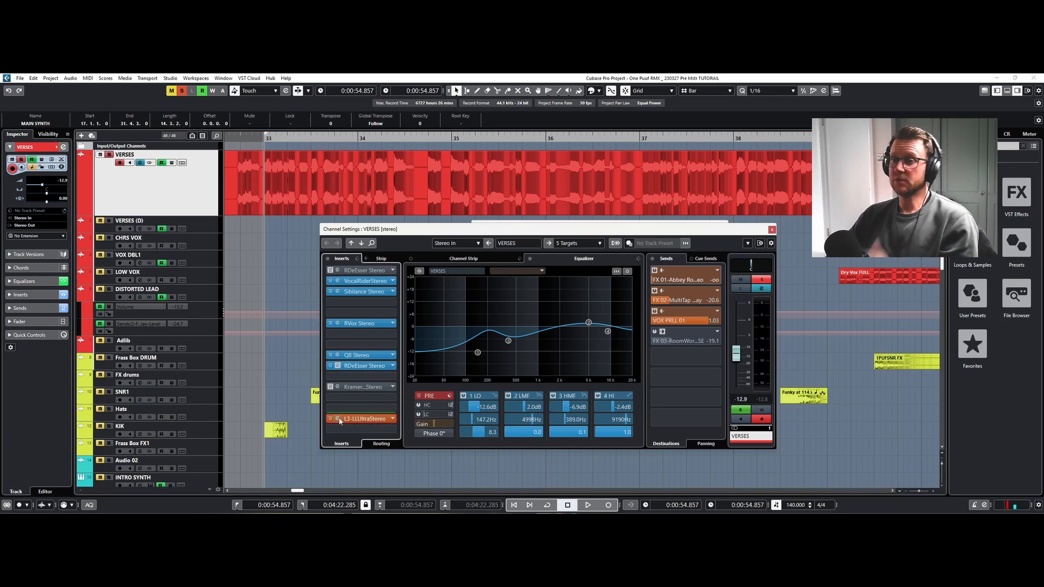
pyautogui.press('space')
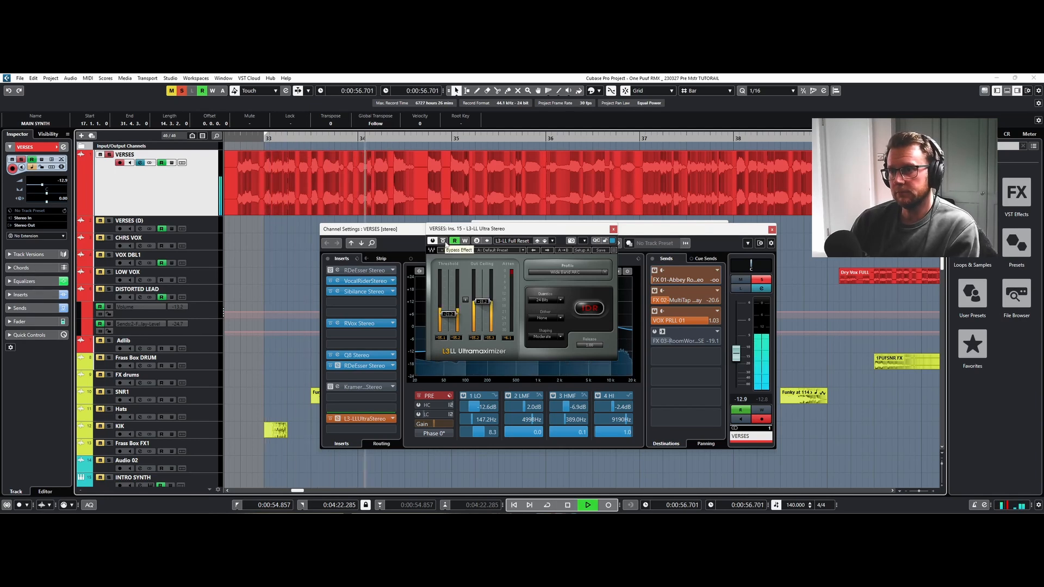
pyautogui.click(444, 242)
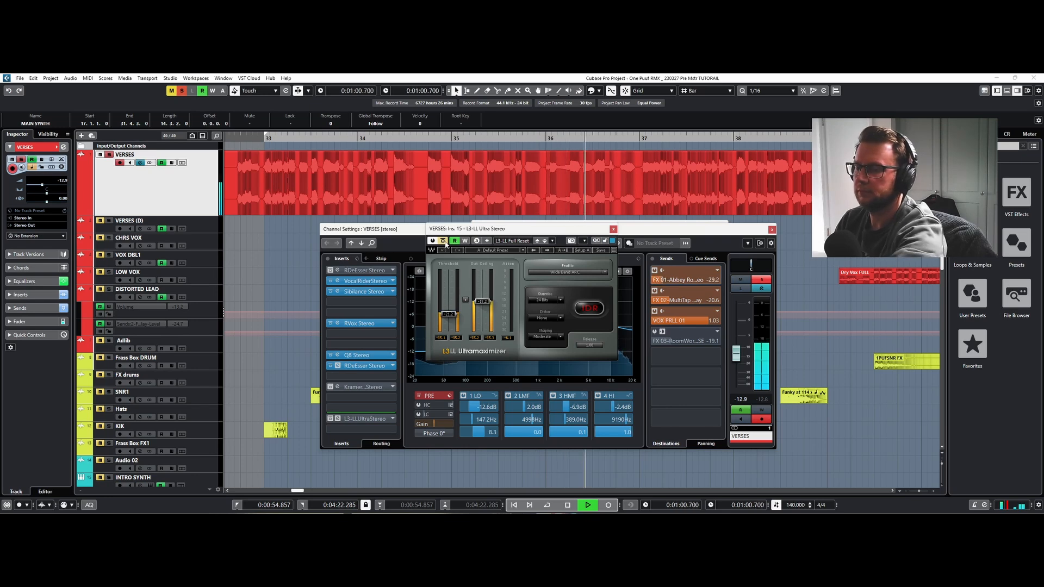
pyautogui.click(316, 136)
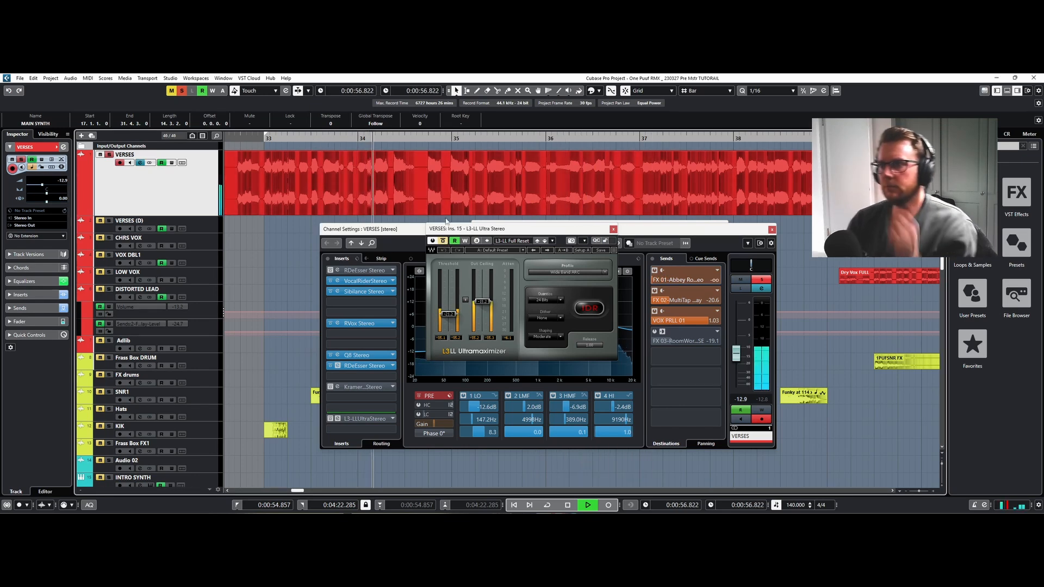
pyautogui.click(444, 241)
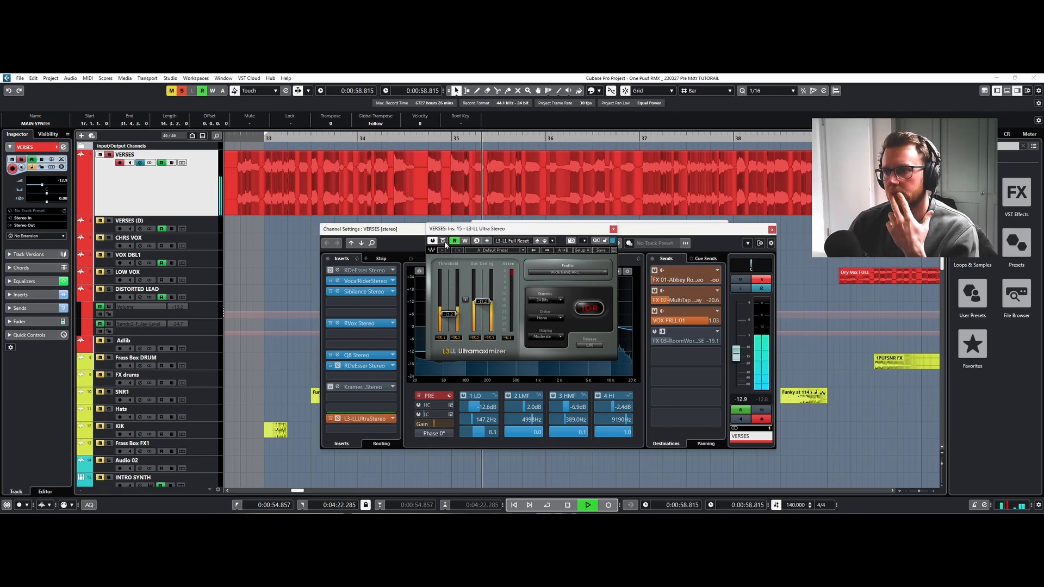
# Replay from bar 33 with L3-LL Ultra bypassed and re-enabled once more, stop playback, and close the plug-in window.
pyautogui.click(308, 140)
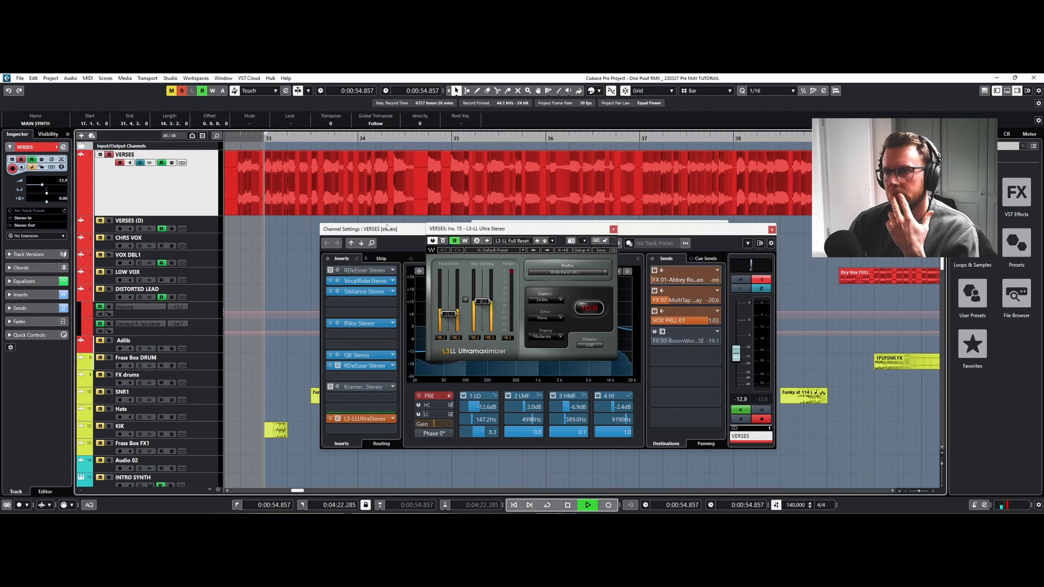
pyautogui.click(444, 242)
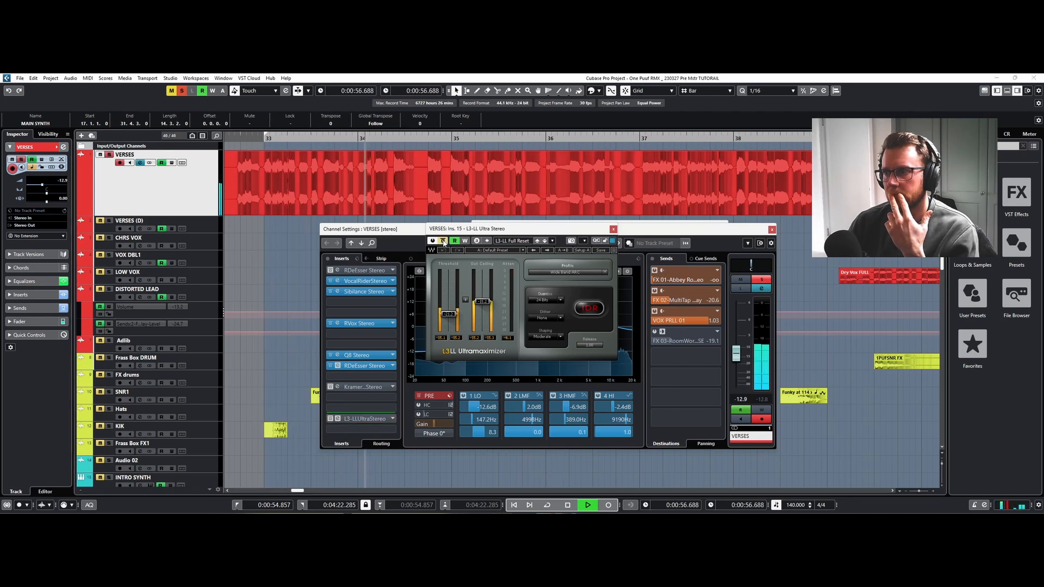
pyautogui.click(444, 241)
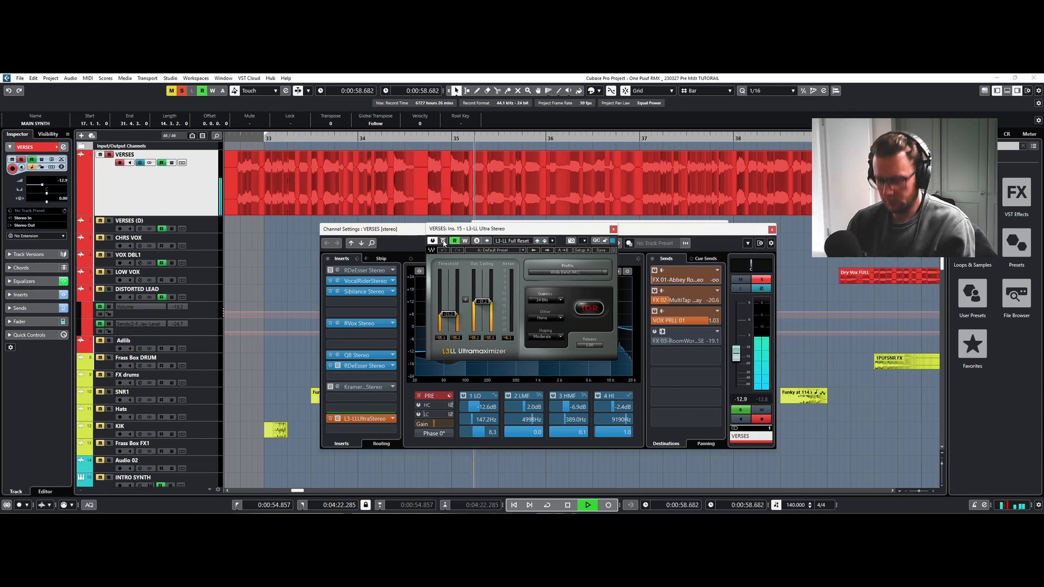
pyautogui.press('space')
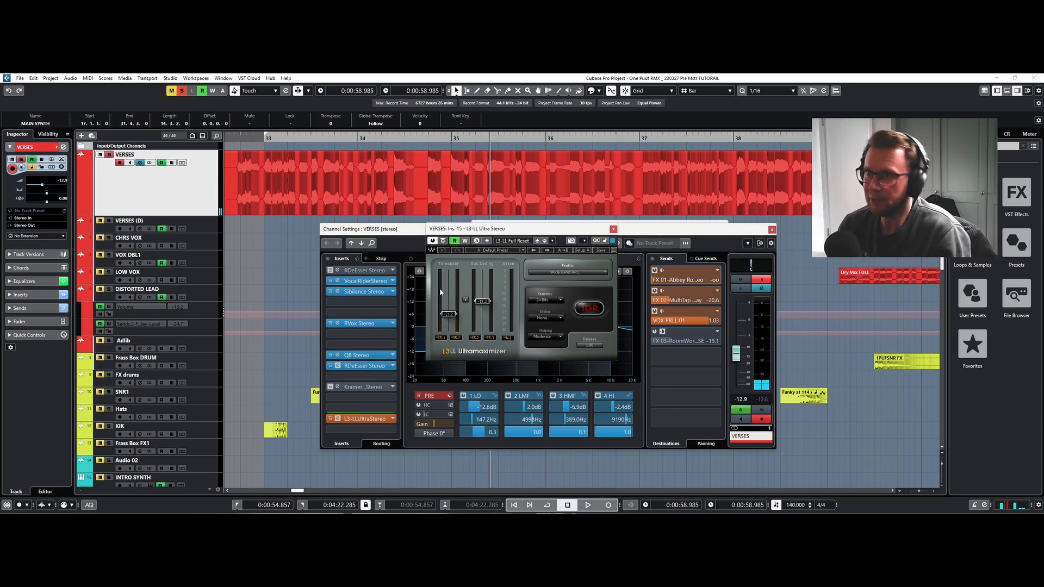
pyautogui.click(323, 141)
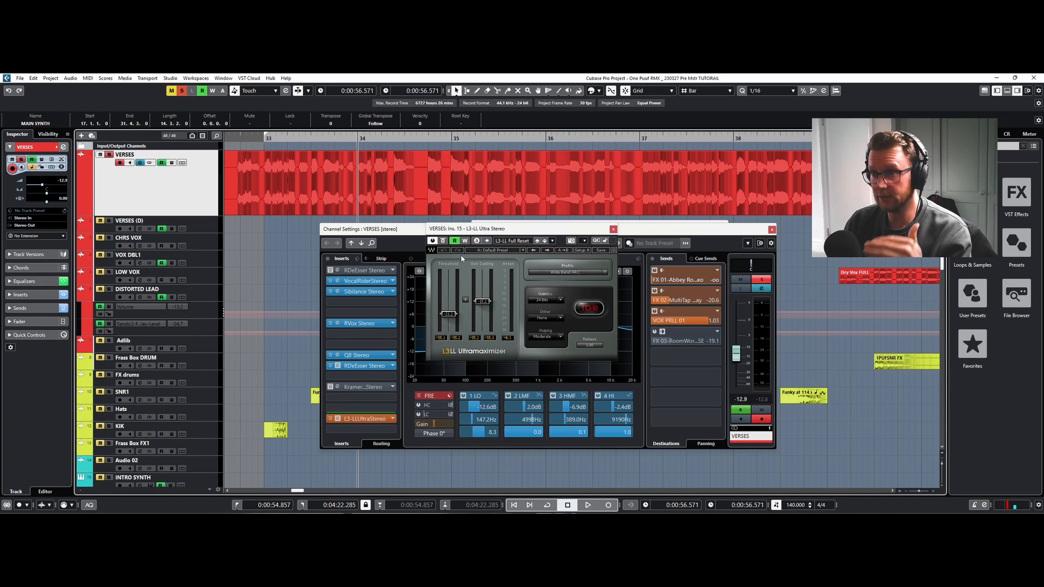
pyautogui.click(613, 230)
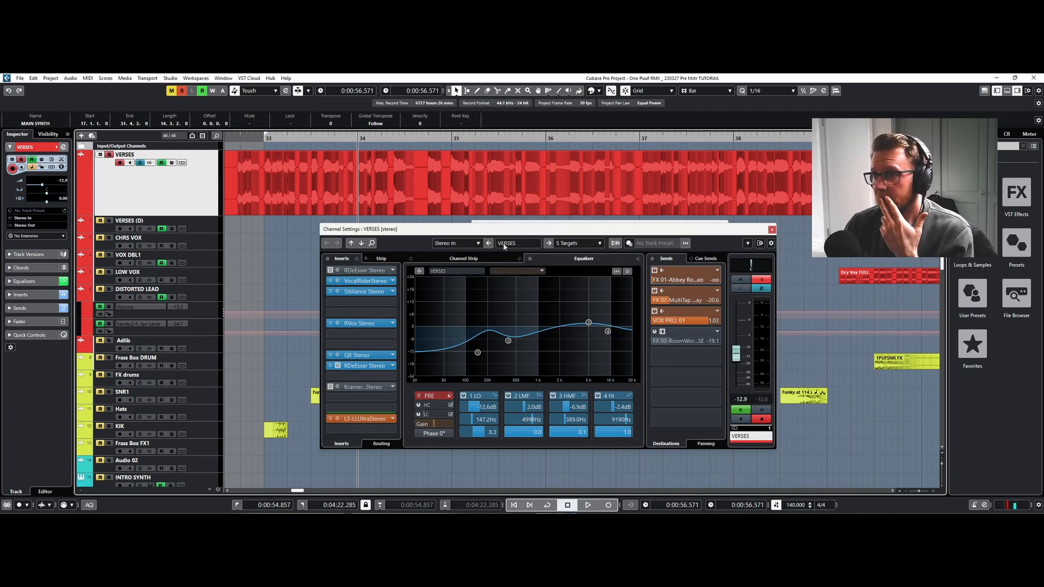
# Reveal the VERSES automation lanes, move the channel settings window clear of them, and close the leftover RDeEsser window.
pyautogui.click(81, 213)
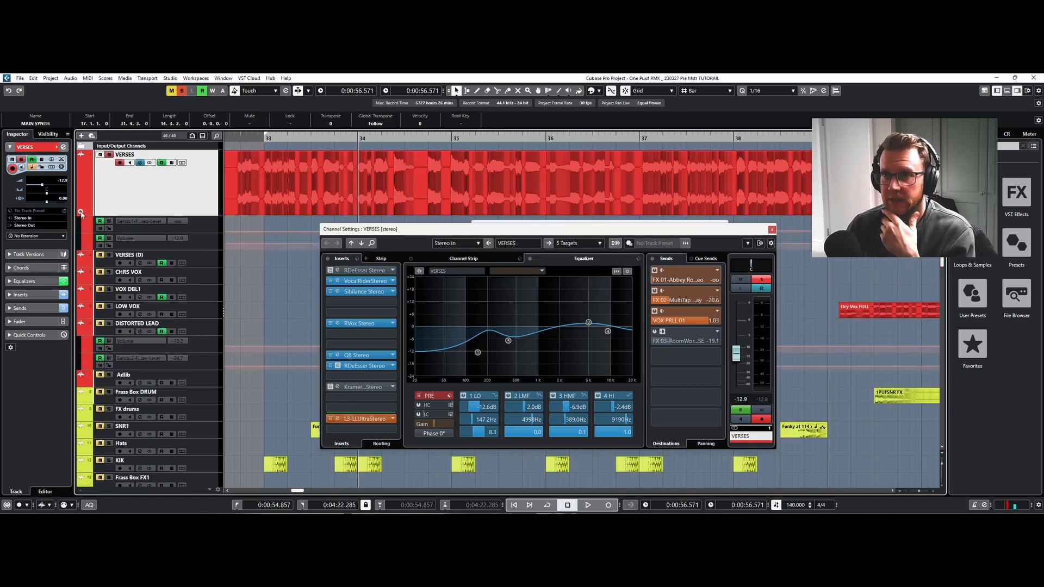
pyautogui.moveTo(379, 231); pyautogui.dragTo(344, 306)
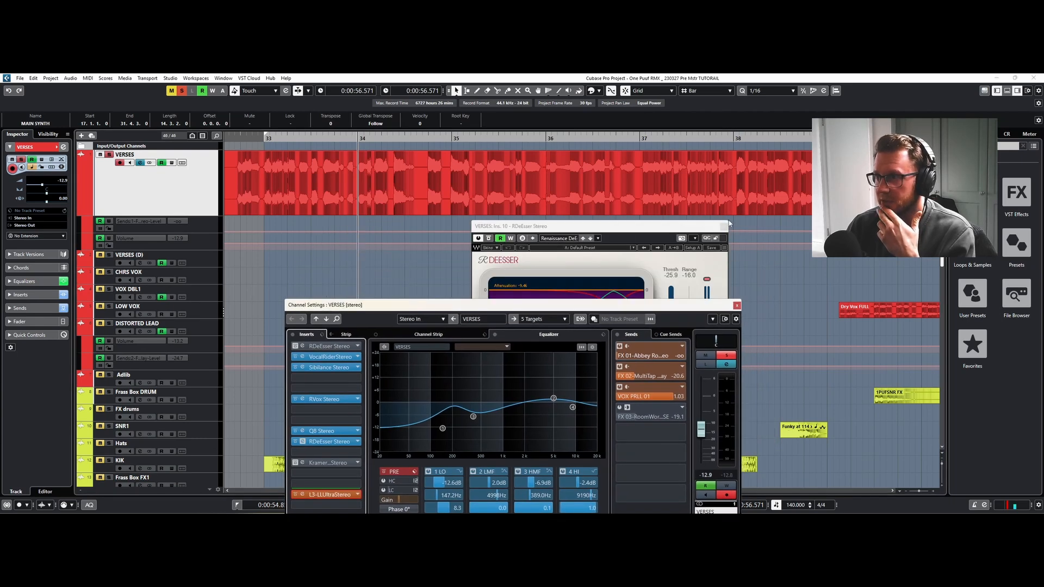
pyautogui.click(725, 227)
pyautogui.moveTo(596, 308); pyautogui.dragTo(539, 267)
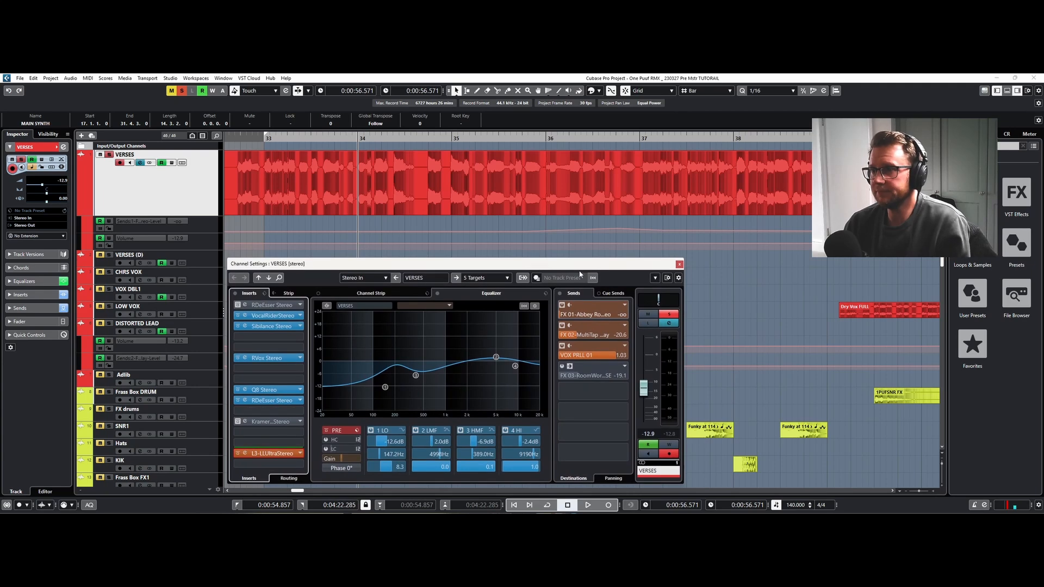
# Play the VERSES vocal around bars 36 and 37 to examine how the automation drives the Abbey Road Plates send level.
pyautogui.press('space')
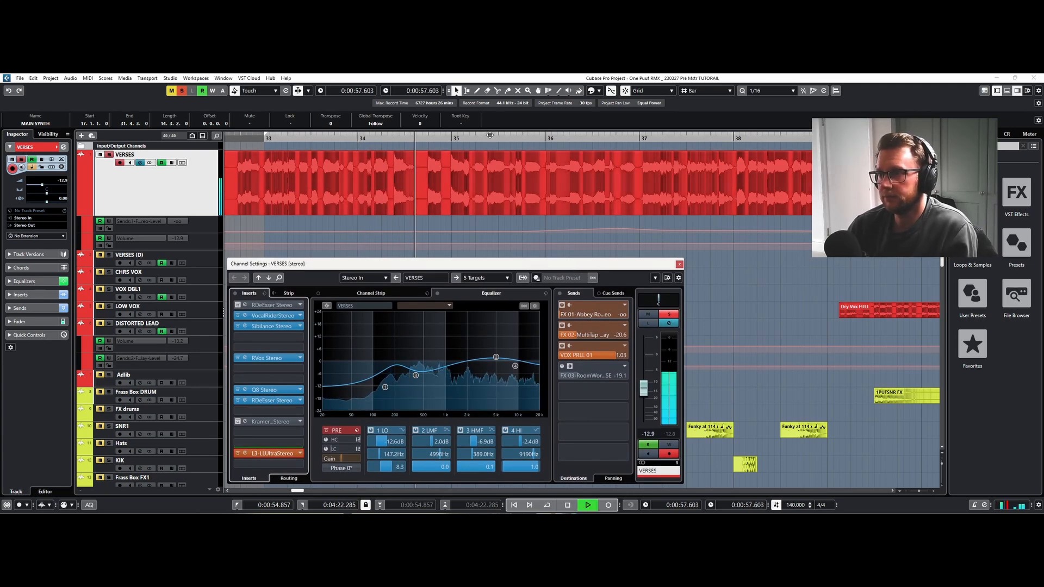
pyautogui.scroll(-5, 490, 138)
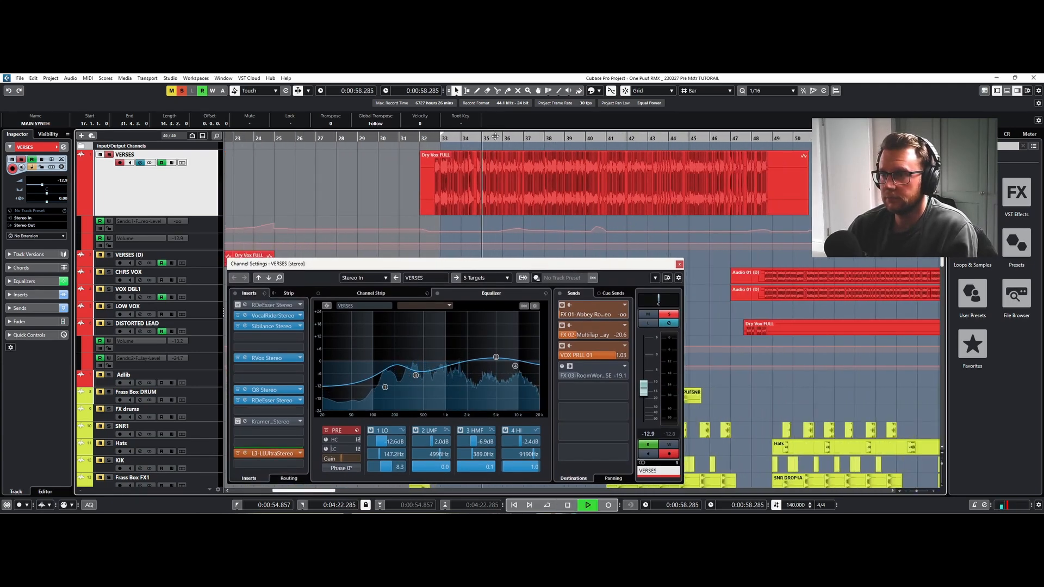
pyautogui.click(517, 233)
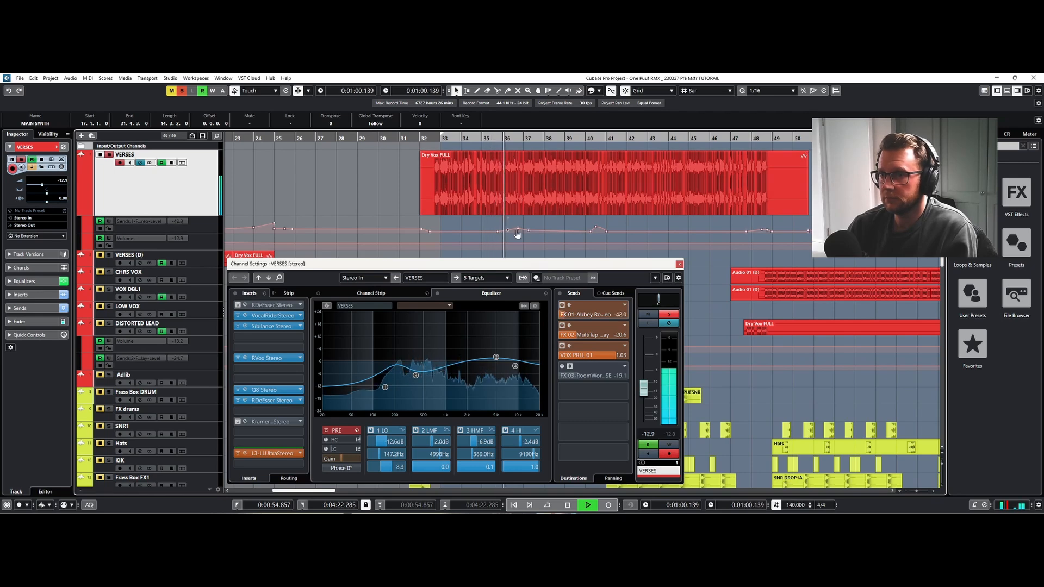
pyautogui.press('space')
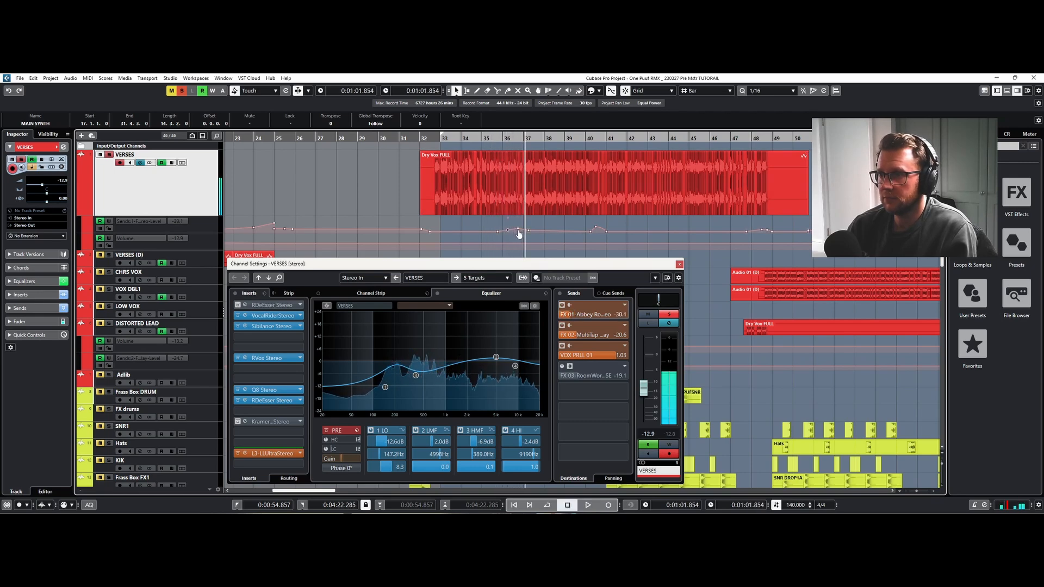
pyautogui.click(512, 137)
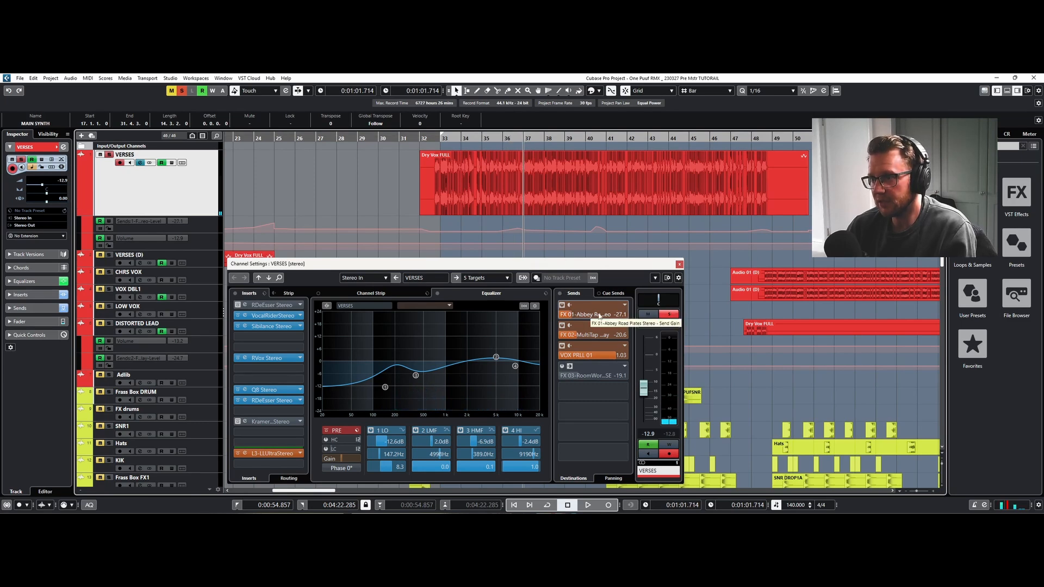
pyautogui.click(509, 137)
pyautogui.press('space')
pyautogui.press('space')
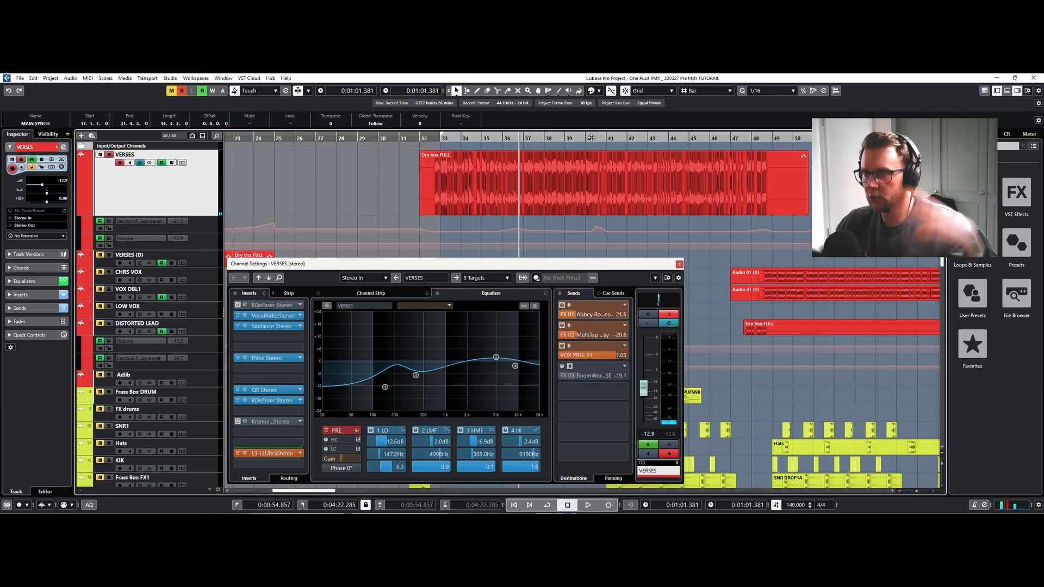
# Play from bar 36, skip to the send automation rise near bar 40, stop, and close the VERSES channel settings.
pyautogui.press('space')
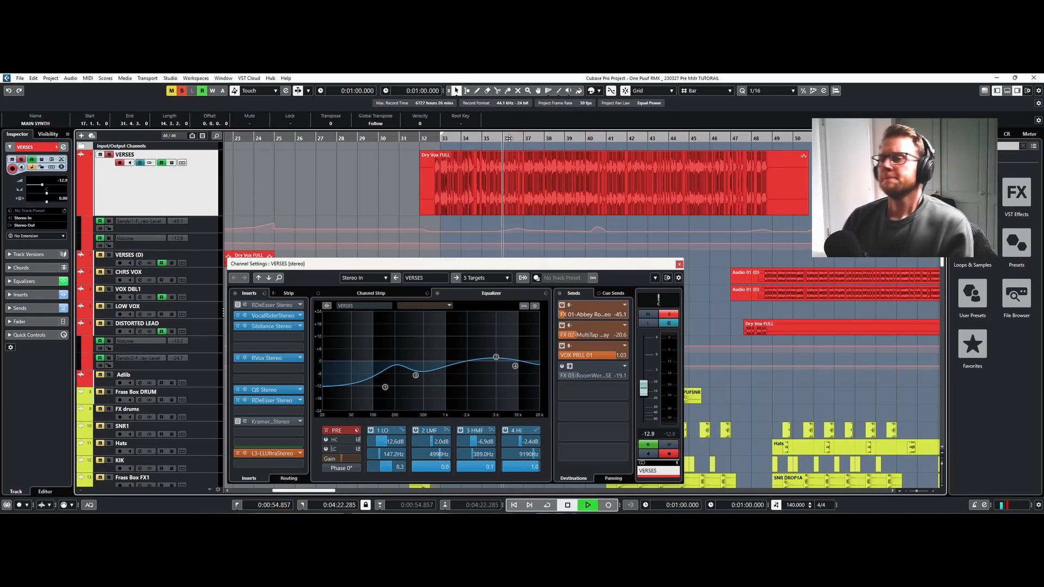
pyautogui.click(611, 141)
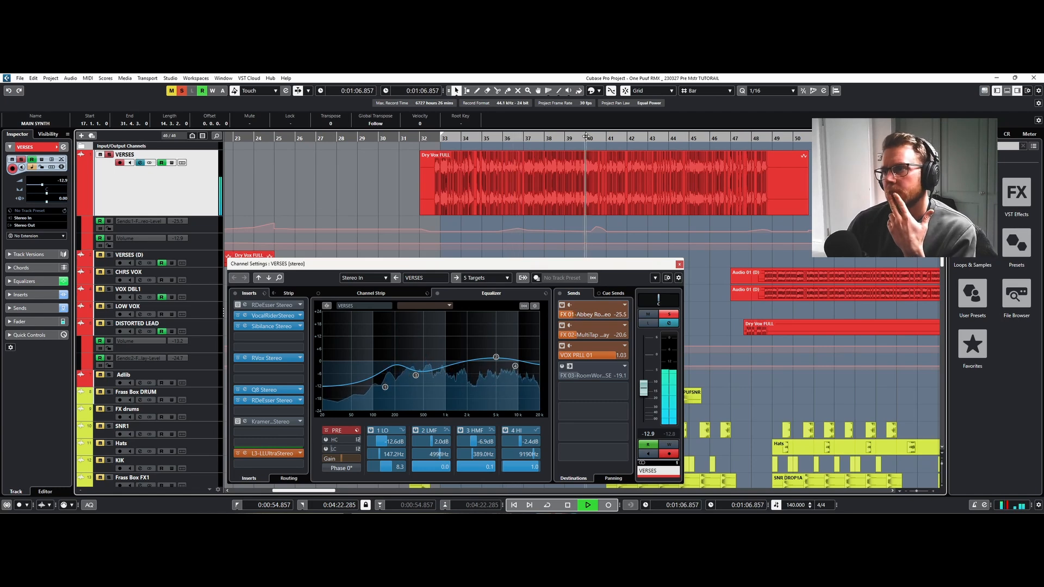
pyautogui.click(606, 165)
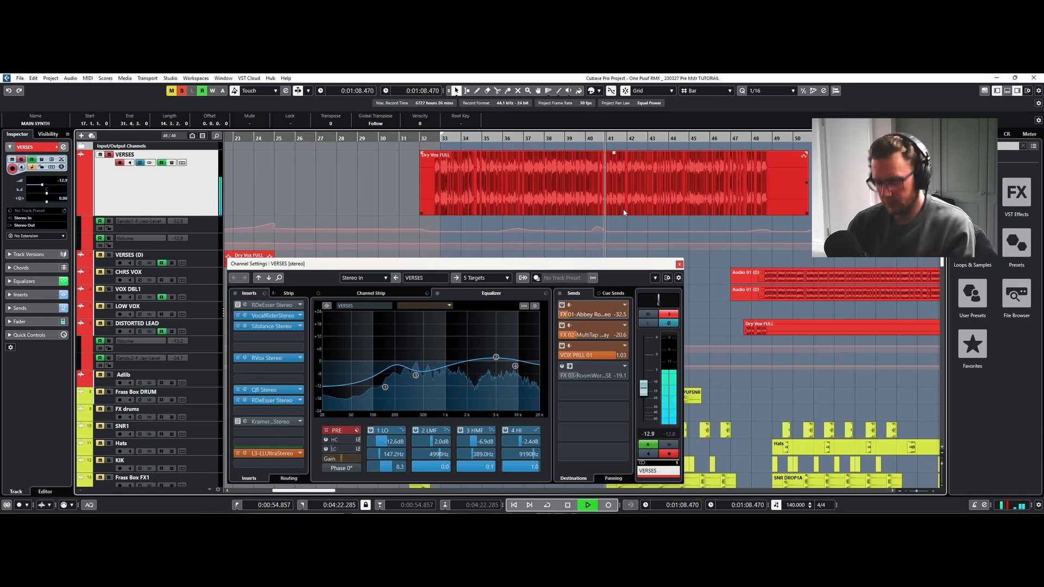
pyautogui.press('space')
pyautogui.click(714, 266)
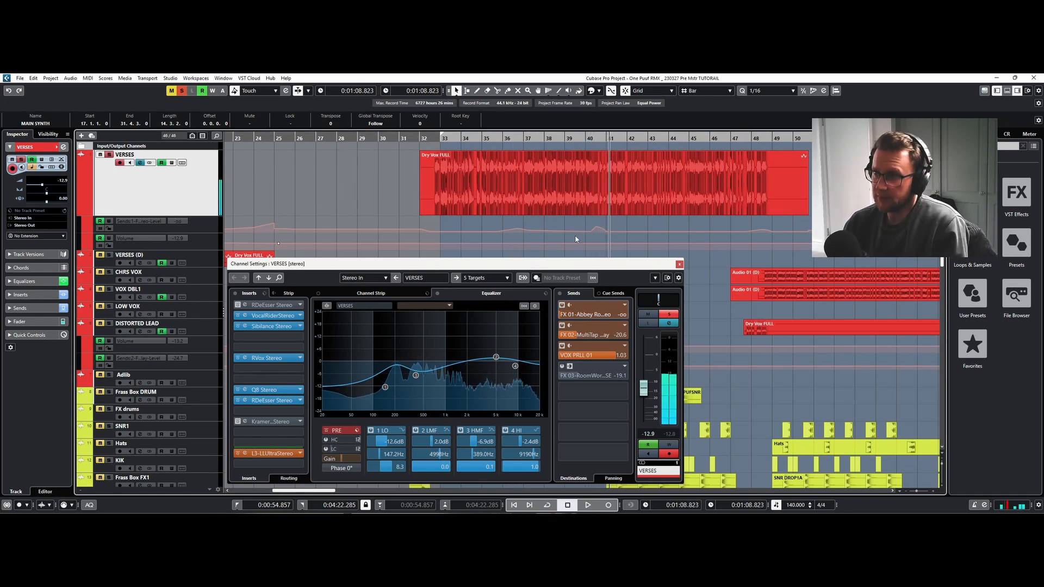
pyautogui.click(679, 265)
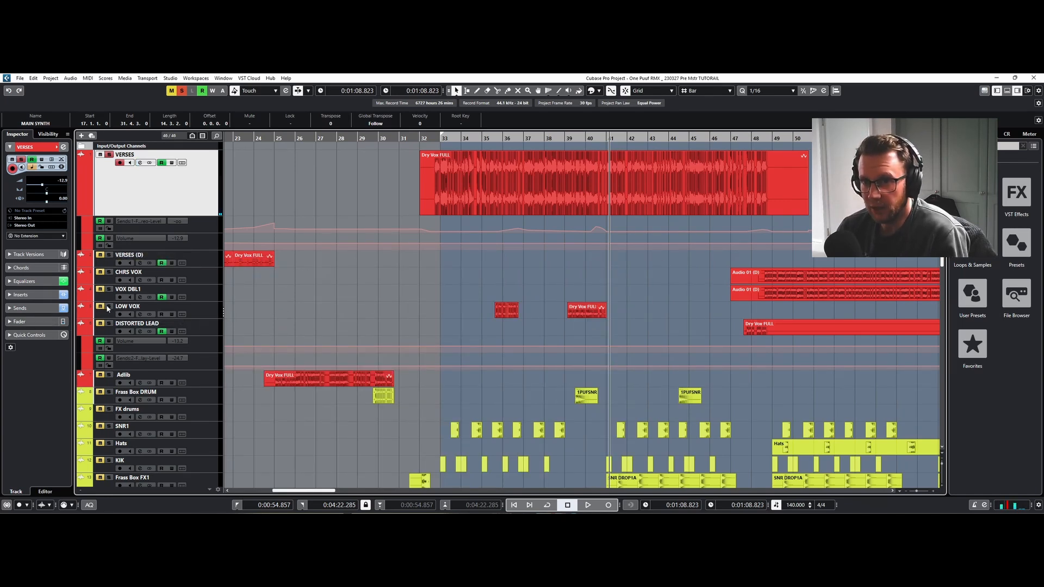
# Solo LOW VOX together with VERSES and play both from bar 39 to hear the low layer, then stop.
pyautogui.click(565, 138)
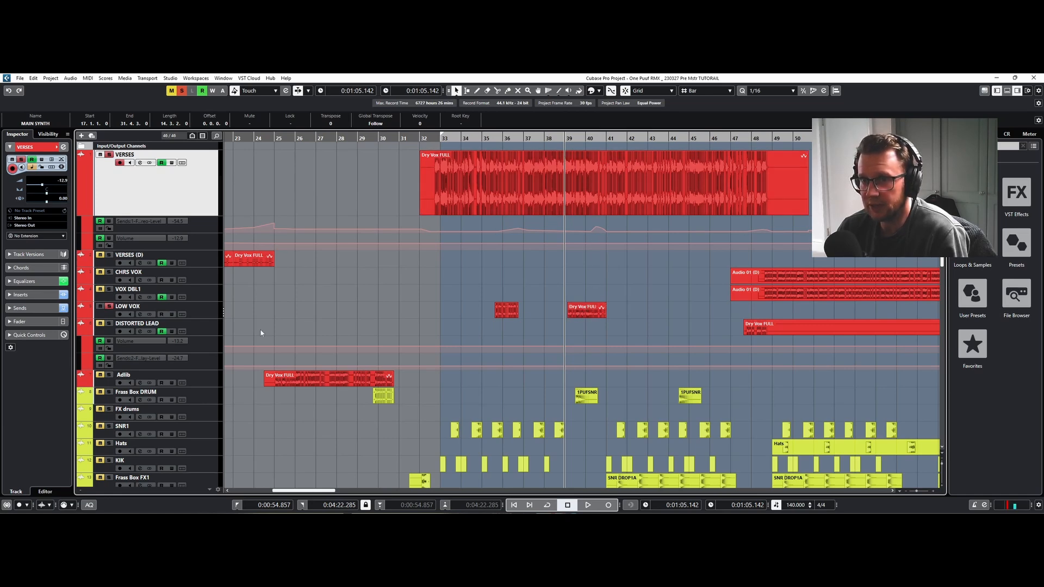
pyautogui.press('space')
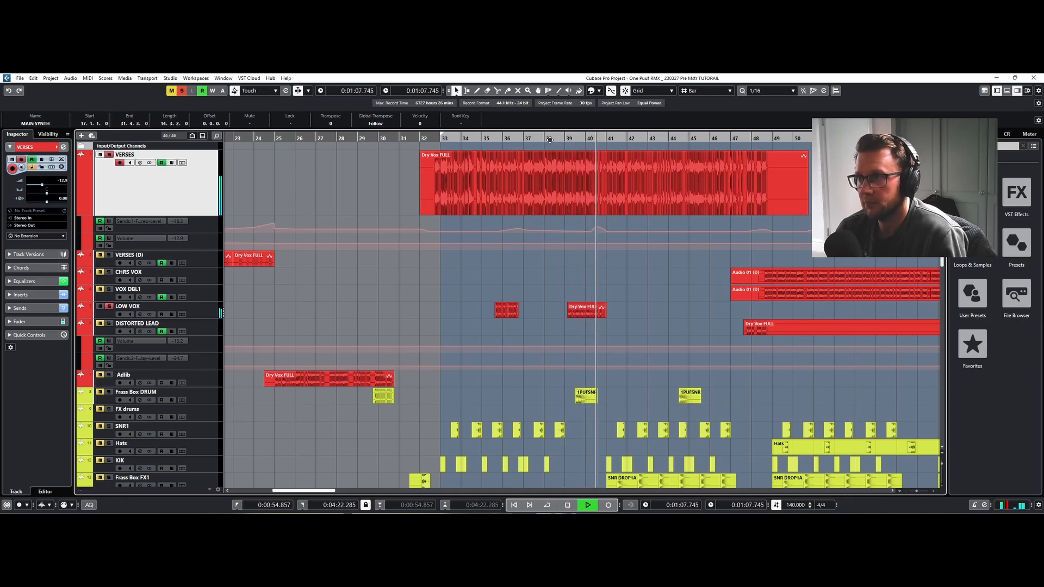
pyautogui.press('space')
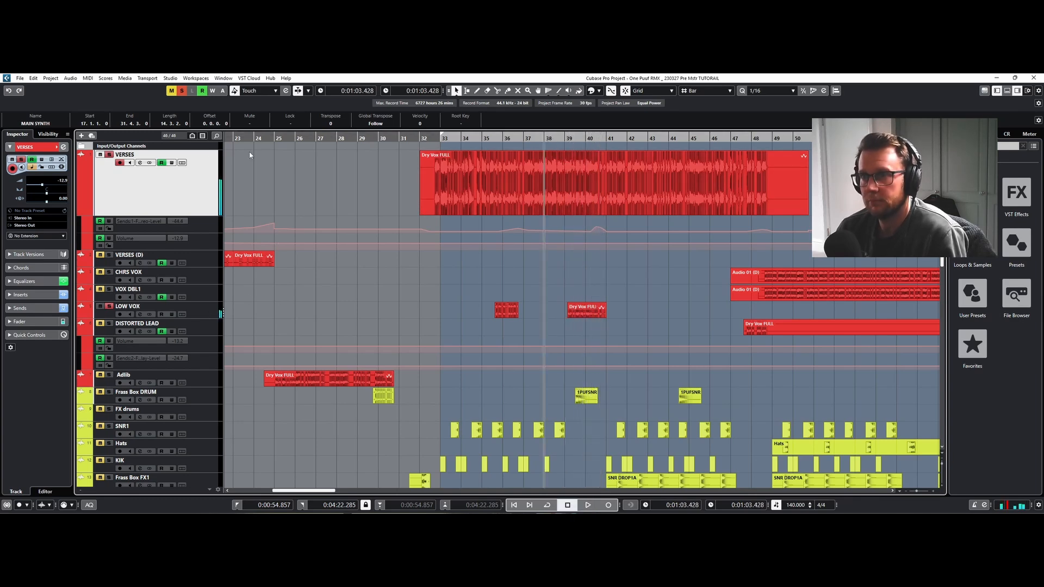
# Clear all solos and play the full mix from bar 38 to hear LOW VOX in context, then stop.
pyautogui.click(181, 91)
pyautogui.press('space')
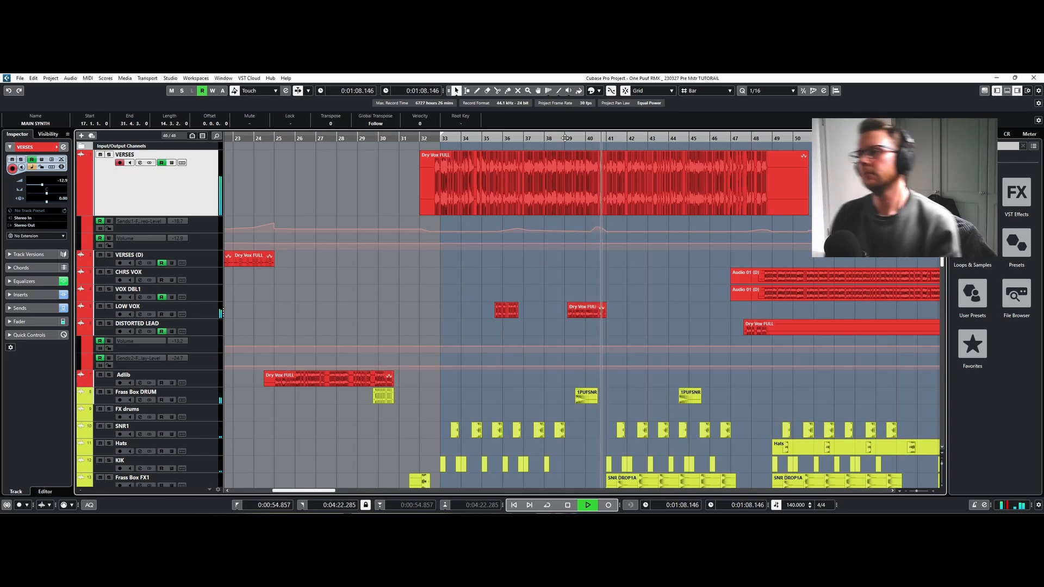
pyautogui.press('space')
pyautogui.click(594, 166)
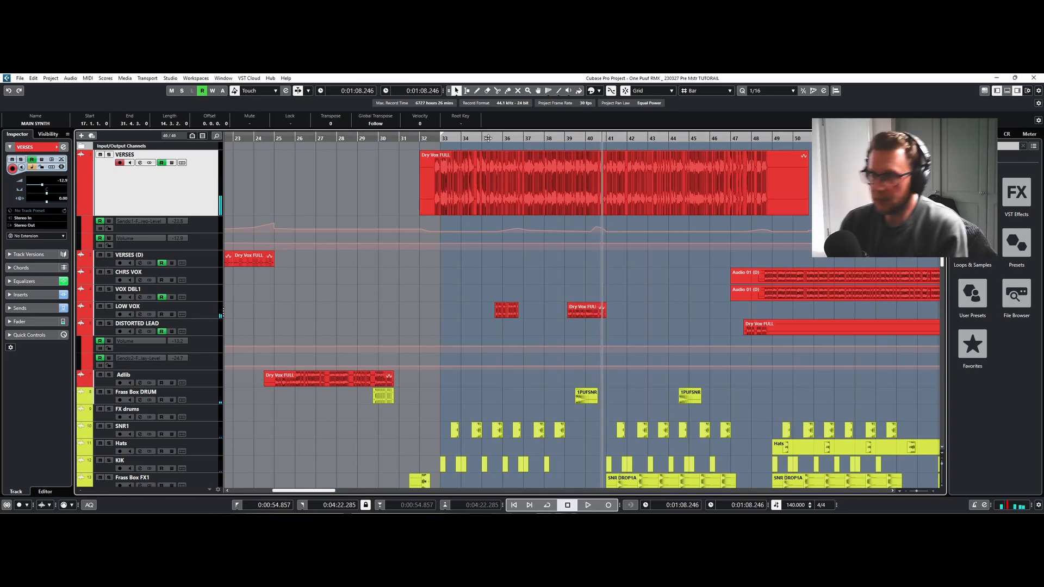
# Solo CHRS VOX, play it briefly from bar 48, and open its channel settings.
pyautogui.moveTo(517, 141); pyautogui.dragTo(492, 157)
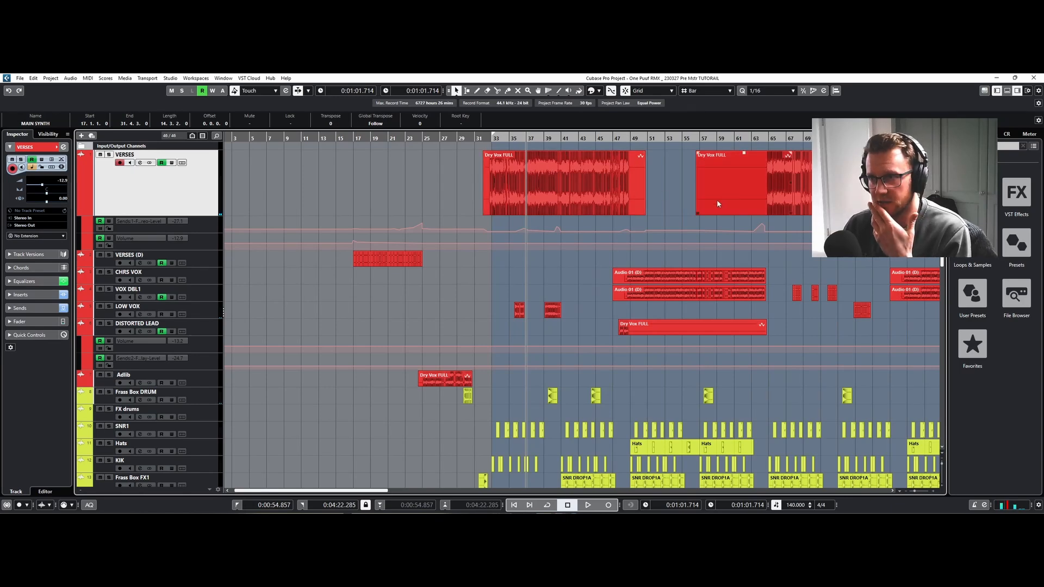
pyautogui.moveTo(378, 491); pyautogui.dragTo(426, 492)
pyautogui.click(407, 138)
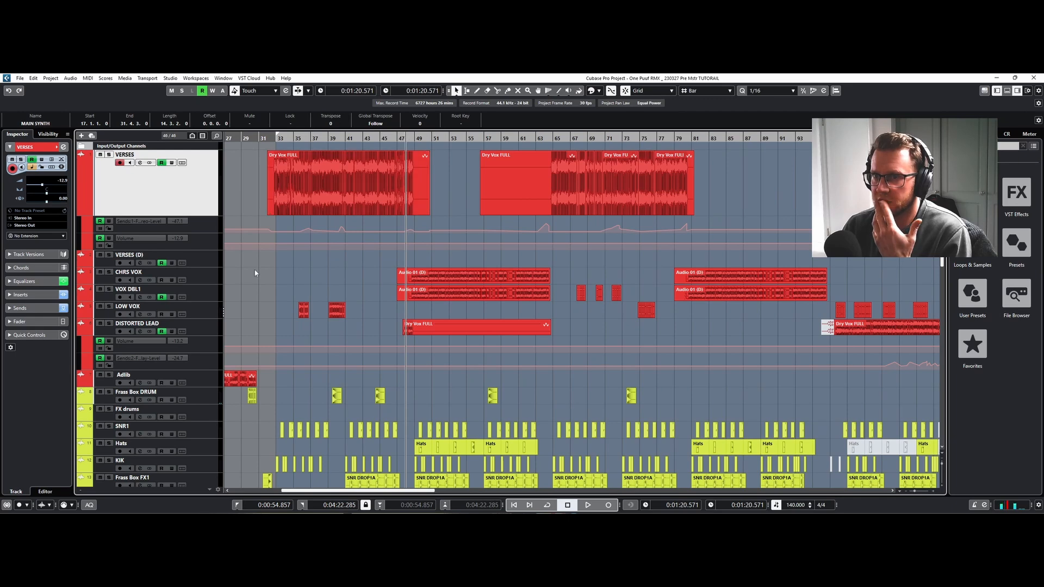
pyautogui.click(110, 273)
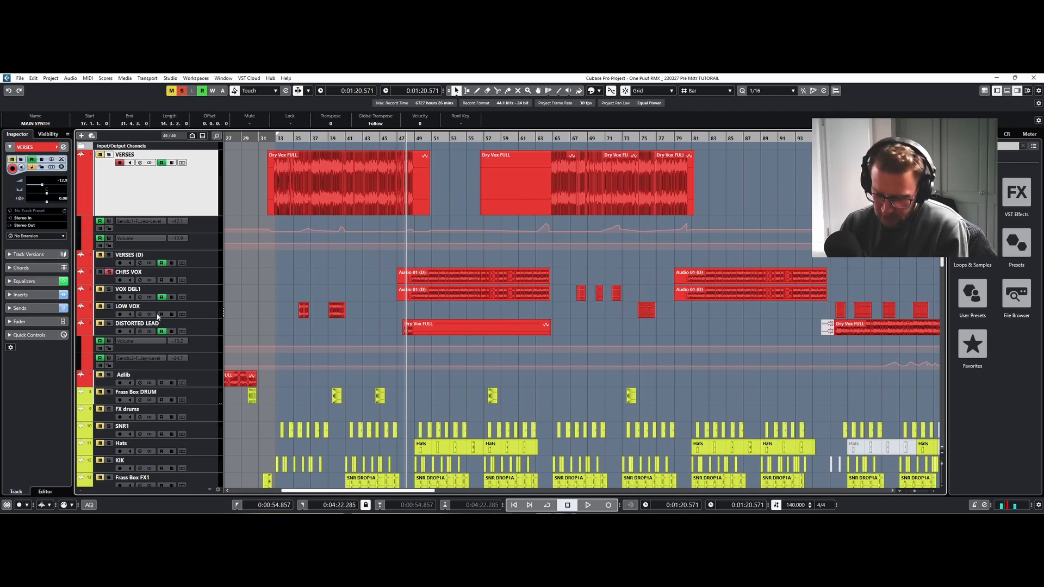
pyautogui.press('space')
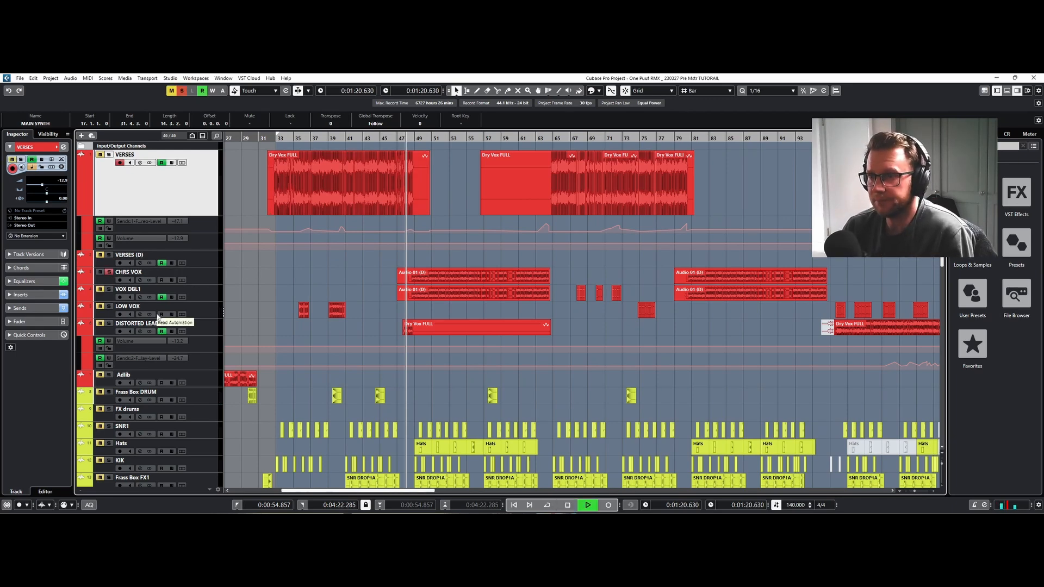
pyautogui.press('space')
pyautogui.click(140, 281)
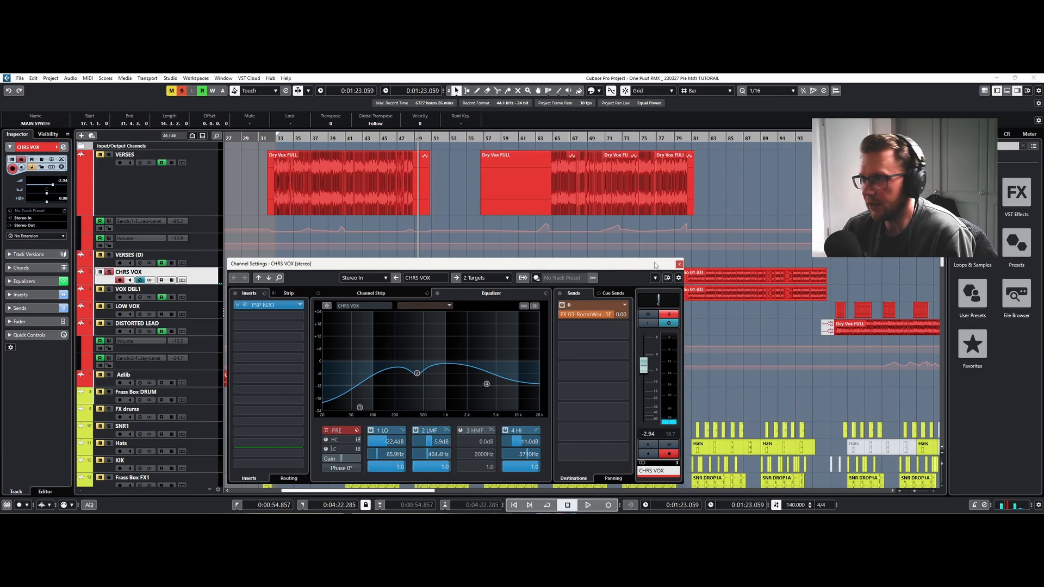
# Bypass the PSP N2O insert on CHRS VOX, play the dry chorus vocal, and re-enable the insert.
pyautogui.click(238, 305)
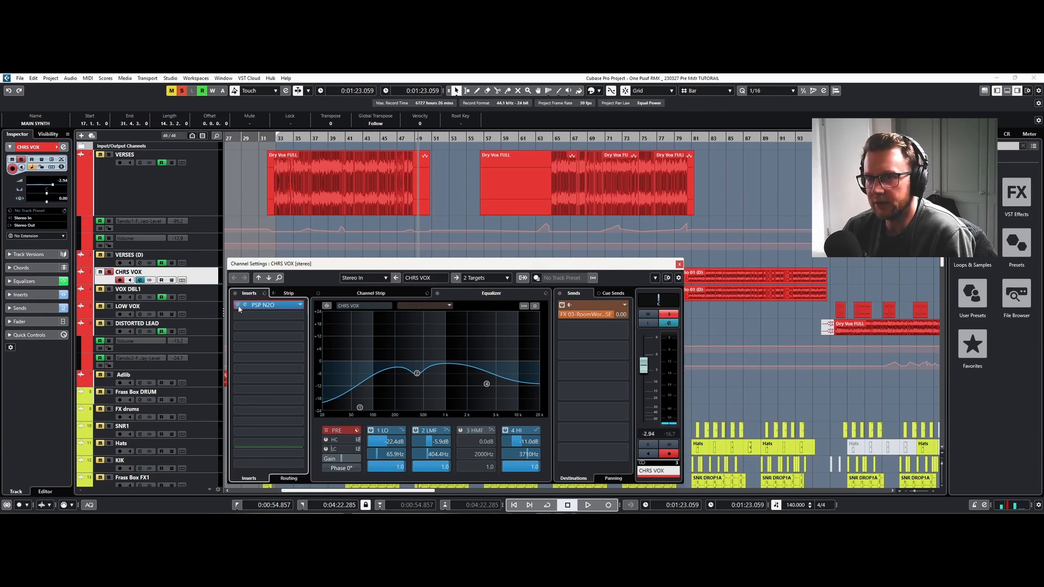
pyautogui.press('space')
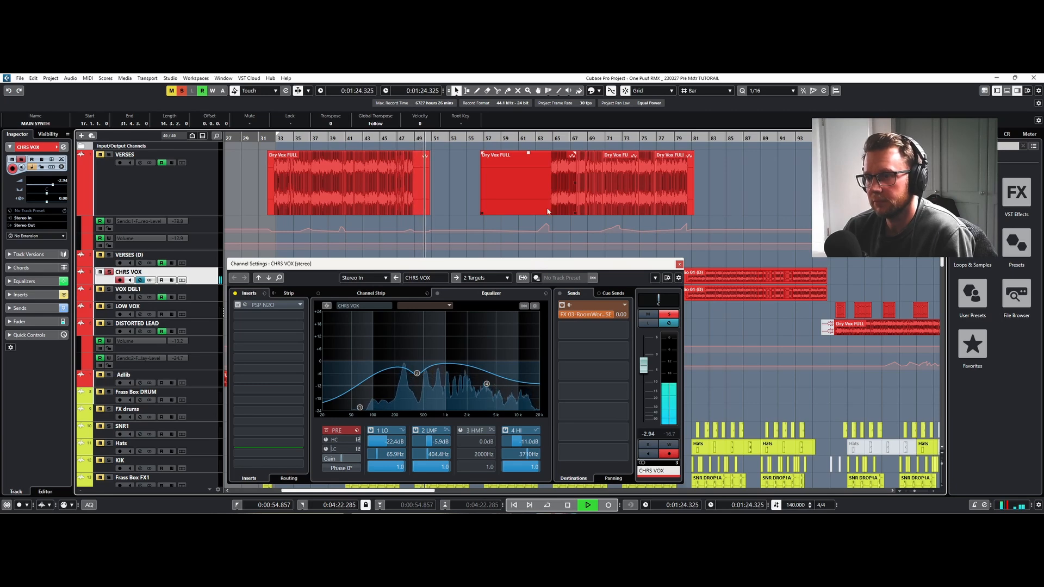
pyautogui.moveTo(501, 266); pyautogui.dragTo(652, 331)
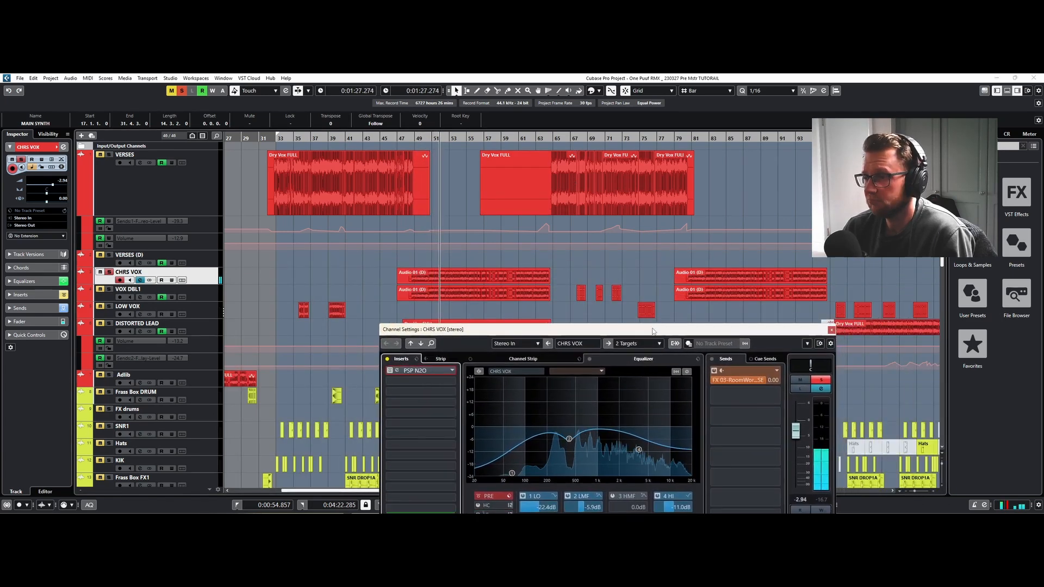
pyautogui.click(559, 265)
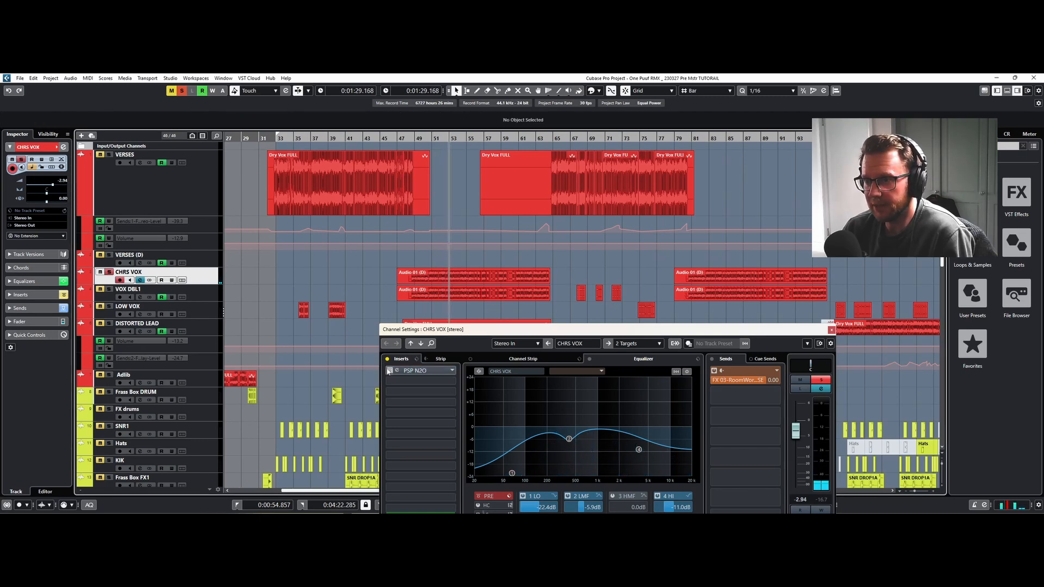
pyautogui.click(419, 371)
# Play CHRS VOX from bar 48 with PSP N2O active, toggling its bypass during playback to compare the sound.
pyautogui.click(407, 139)
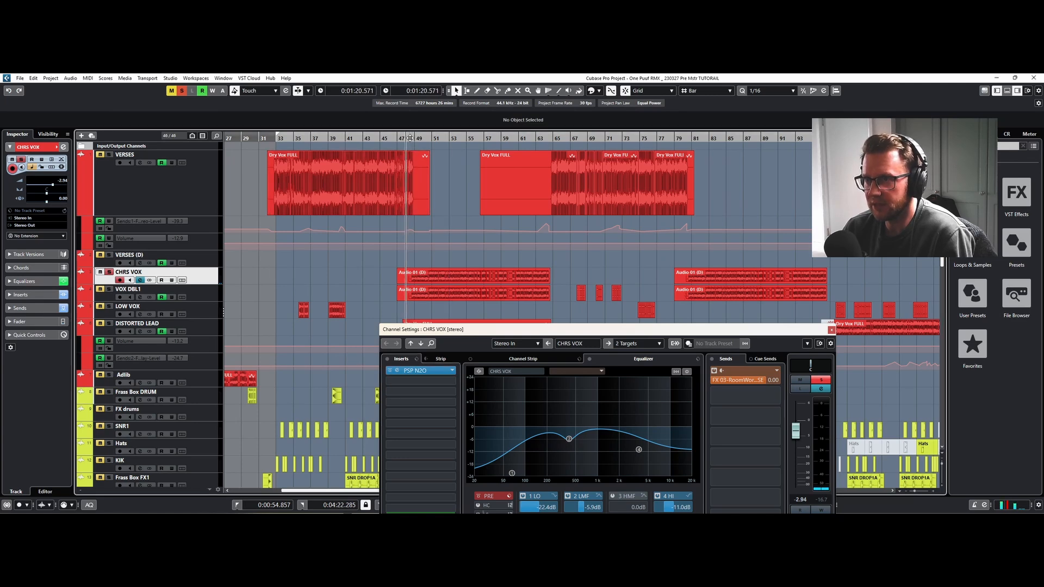
pyautogui.press('space')
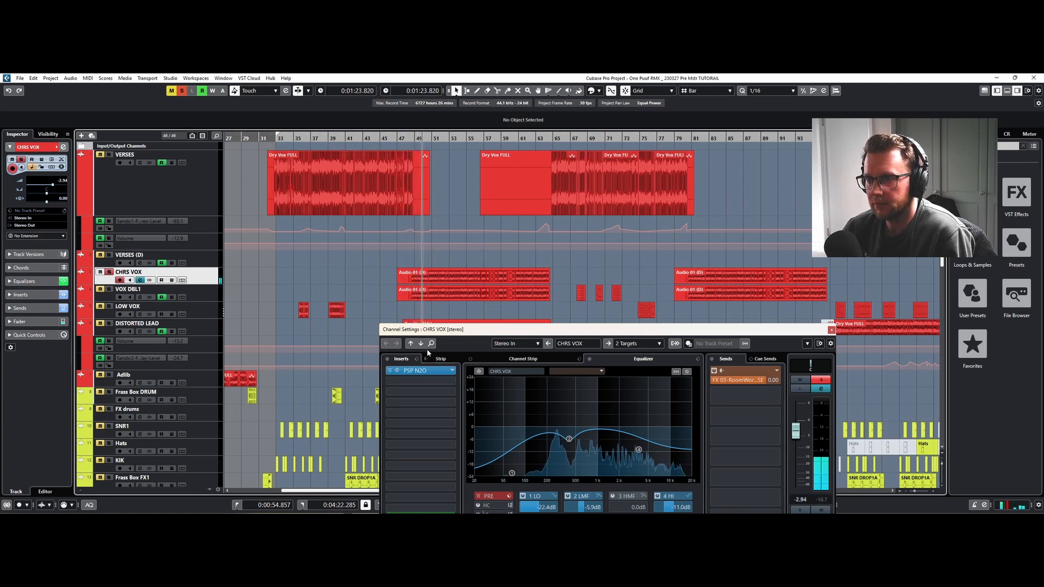
pyautogui.click(390, 371)
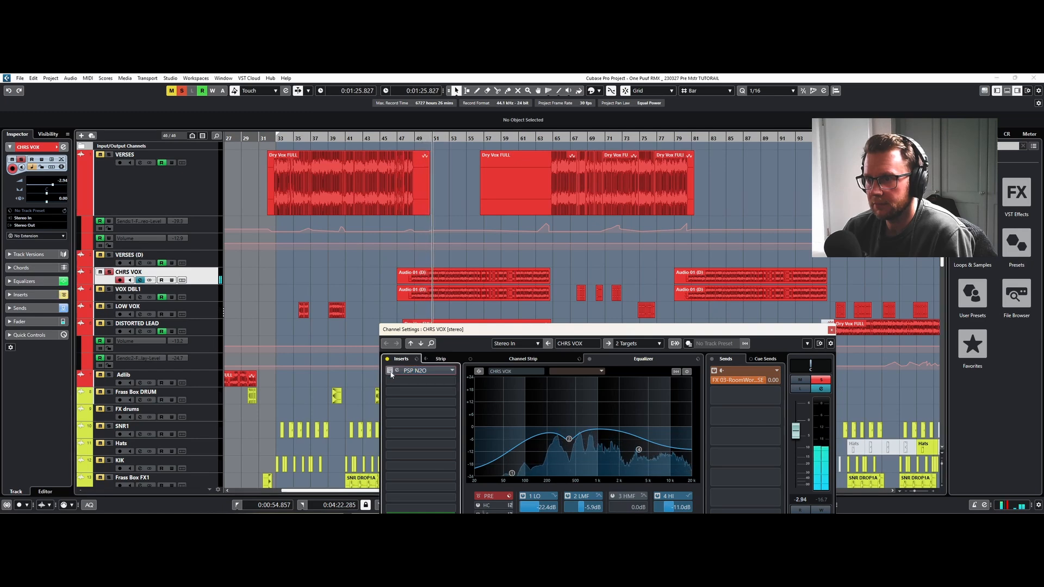
pyautogui.click(391, 373)
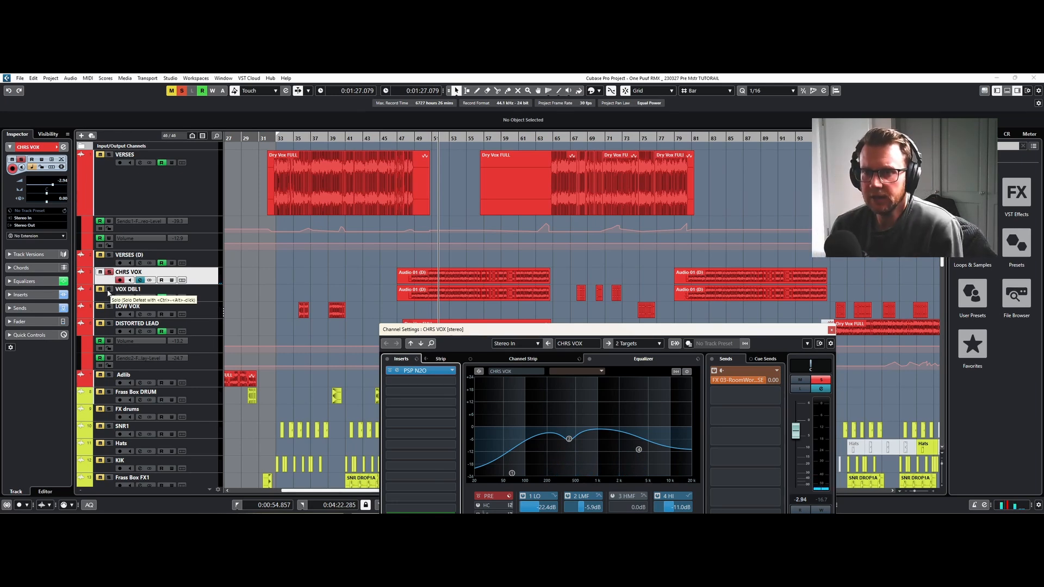
# Solo VOX DBL1, mute CHRS VOX, and show the VOX DBL1 track in the channel settings.
pyautogui.click(108, 291)
pyautogui.click(100, 273)
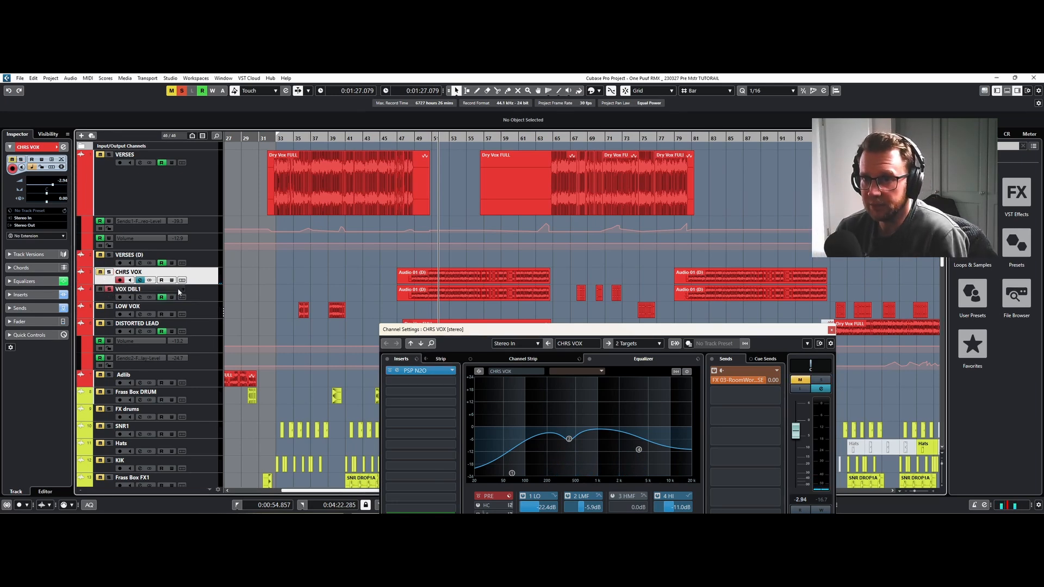
pyautogui.click(203, 289)
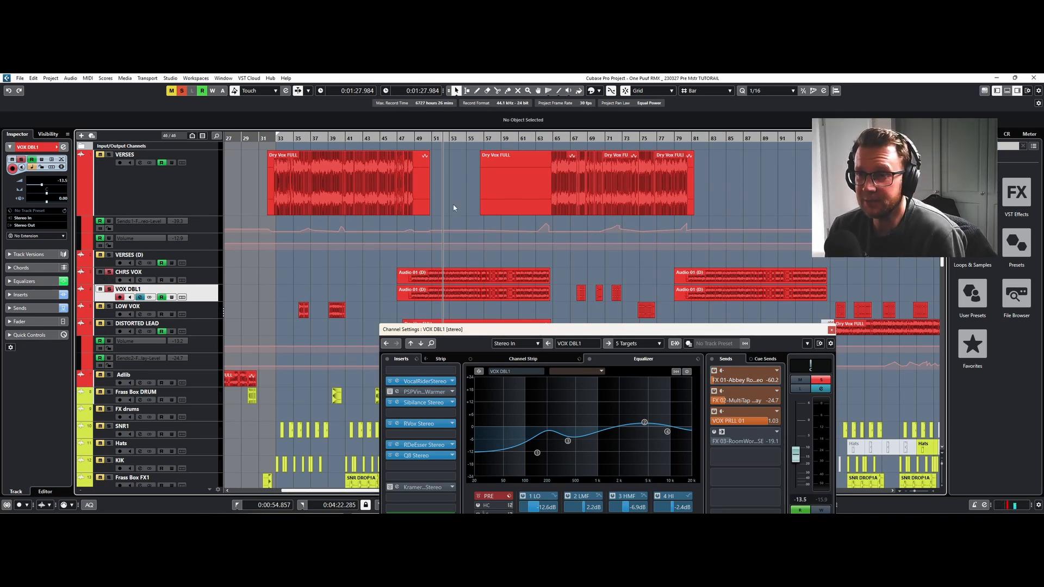
# Play CHRS VOX and VOX DBL1 from bar 48, toggle the CHRS VOX mute to compare, and close the channel settings.
pyautogui.click(408, 139)
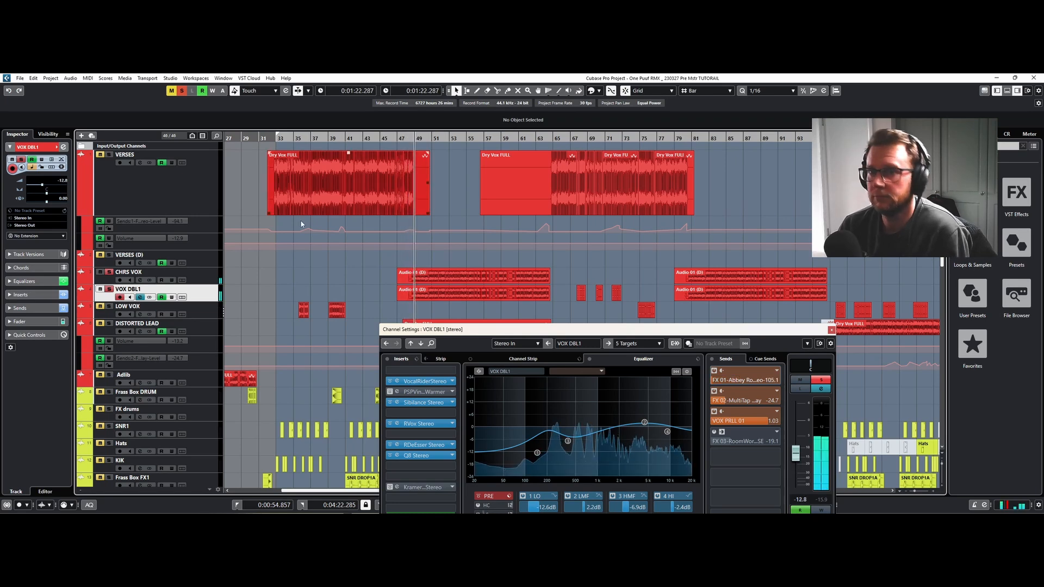
pyautogui.click(100, 272)
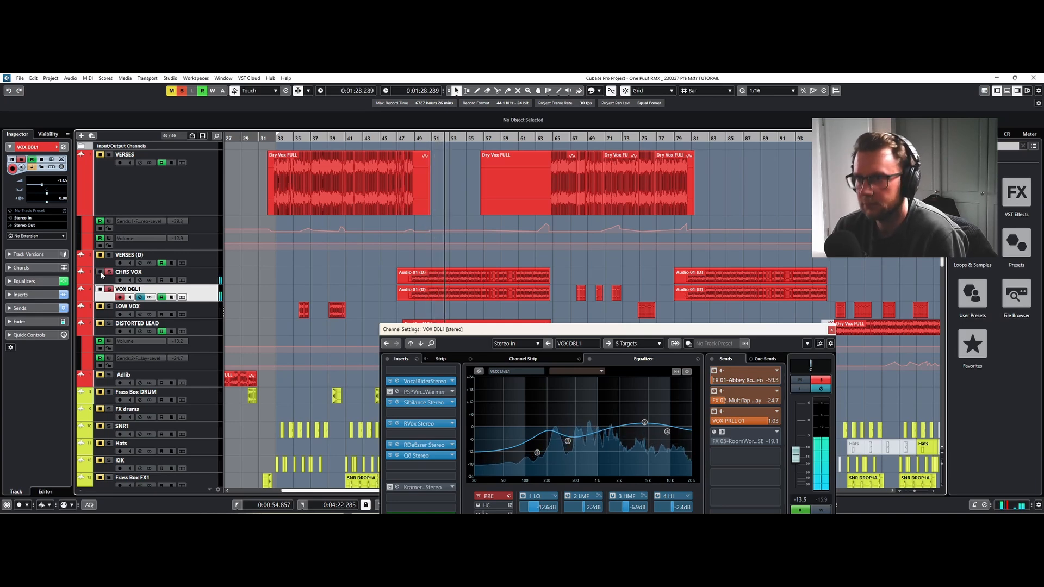
pyautogui.moveTo(435, 329); pyautogui.dragTo(408, 380)
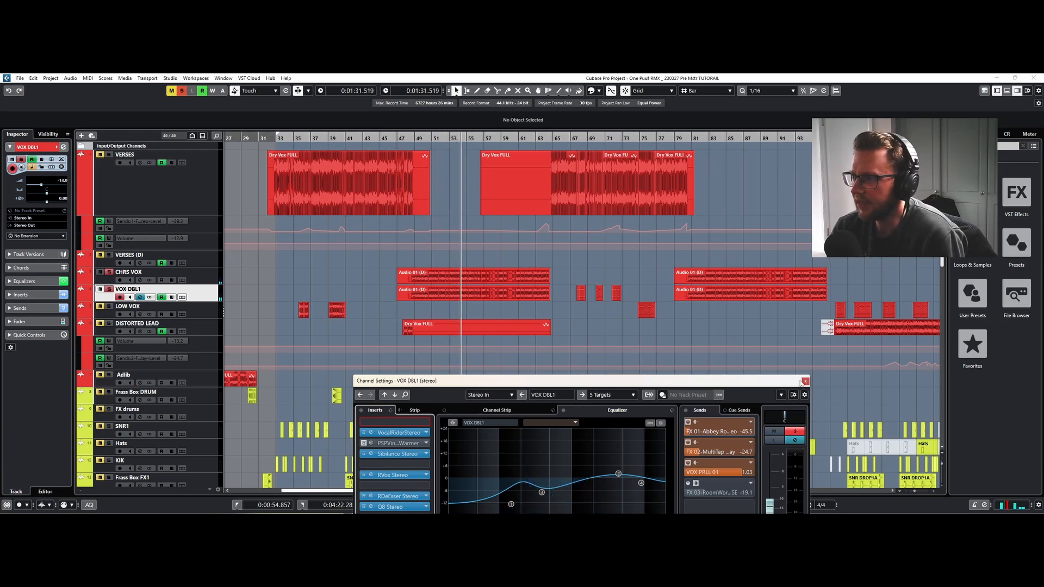
pyautogui.click(806, 383)
# Replace the current solos with the vocal tracks from VERSES down through LOW VOX and play them briefly from bar 67.
pyautogui.click(409, 137)
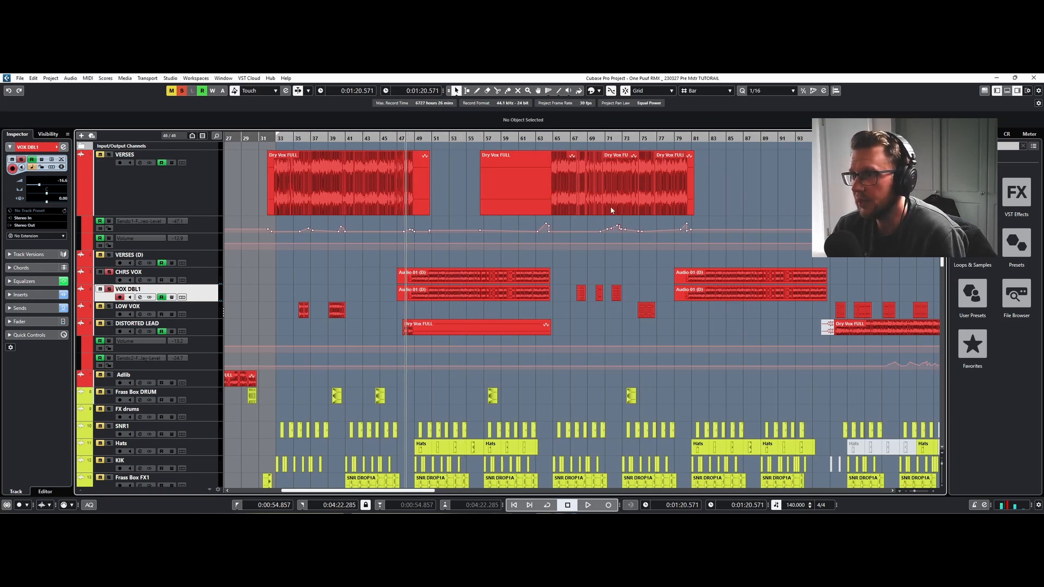
pyautogui.click(573, 137)
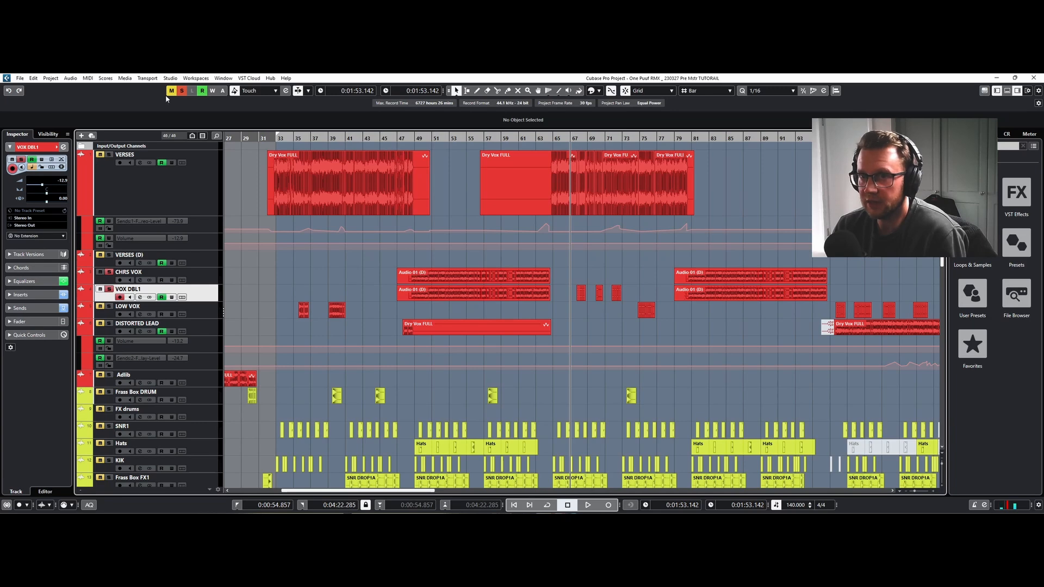
pyautogui.click(182, 92)
pyautogui.click(109, 156)
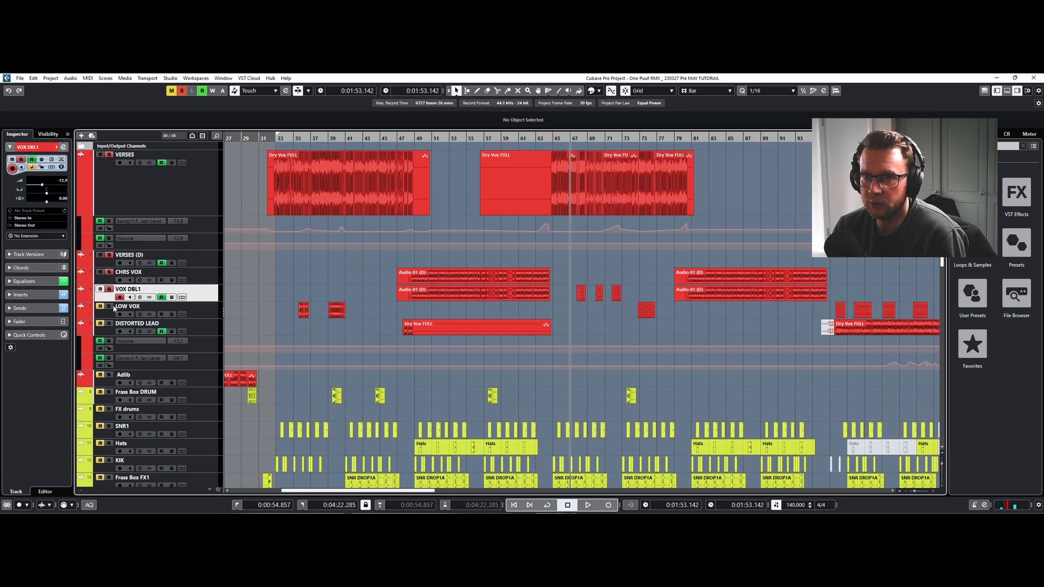
pyautogui.press('space')
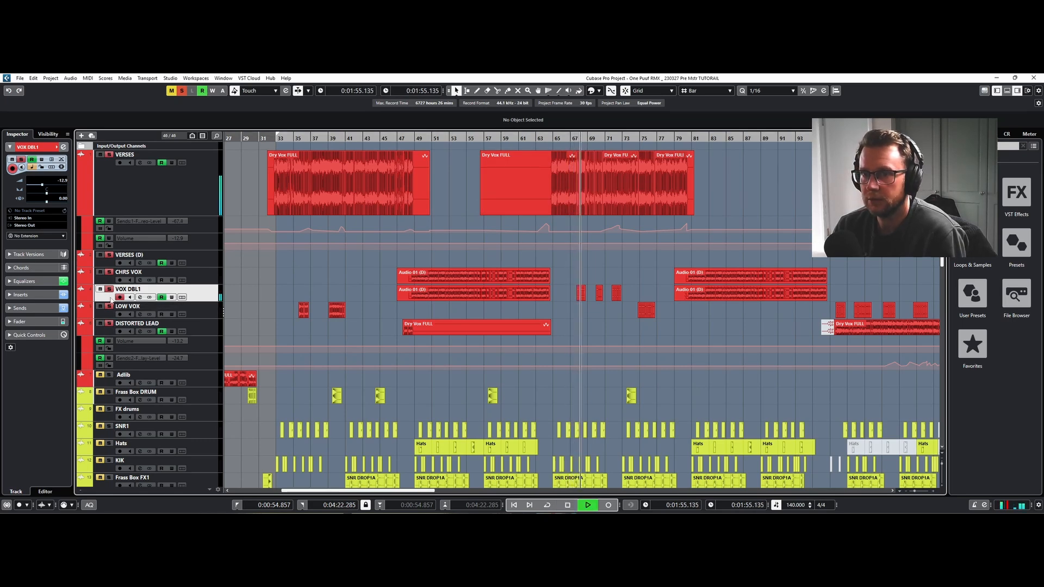
pyautogui.press('space')
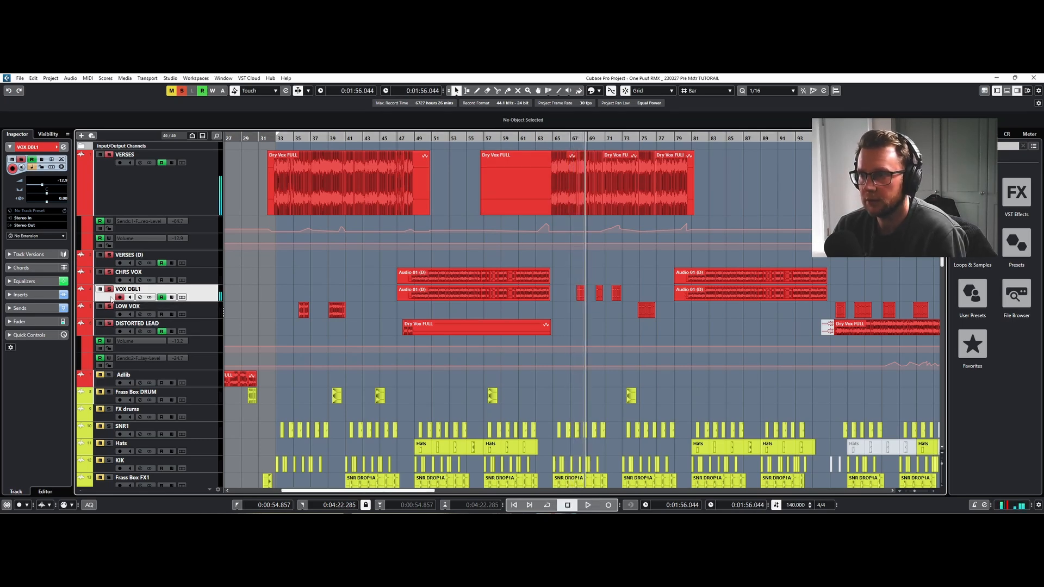
# Select the short VOX DBL1 clip at bar 67 and play the verse layers from there, skipping to about bars 70 and 75.
pyautogui.click(581, 292)
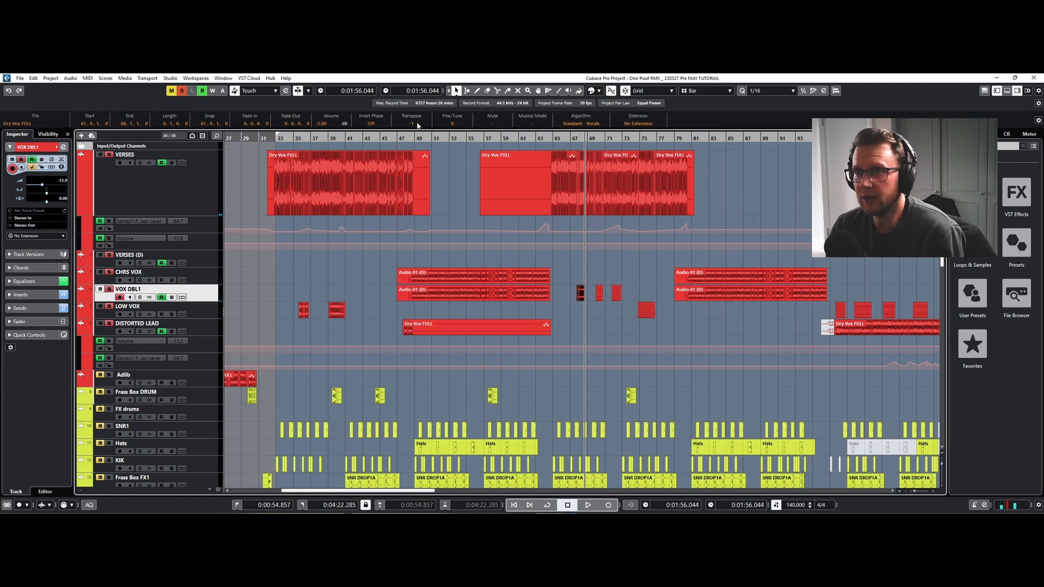
pyautogui.moveTo(574, 139); pyautogui.dragTo(578, 138)
pyautogui.press('space')
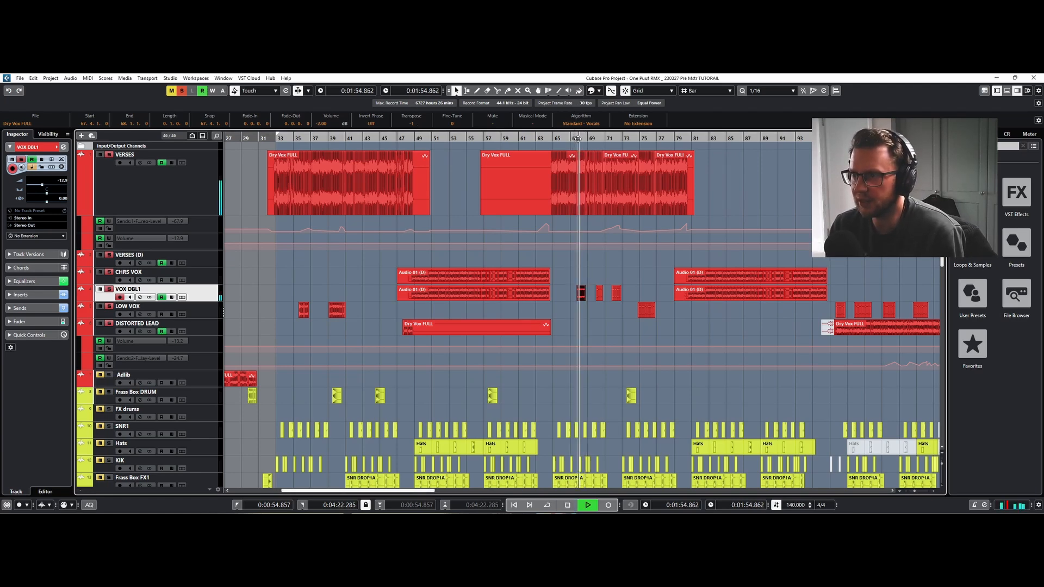
pyautogui.click(605, 139)
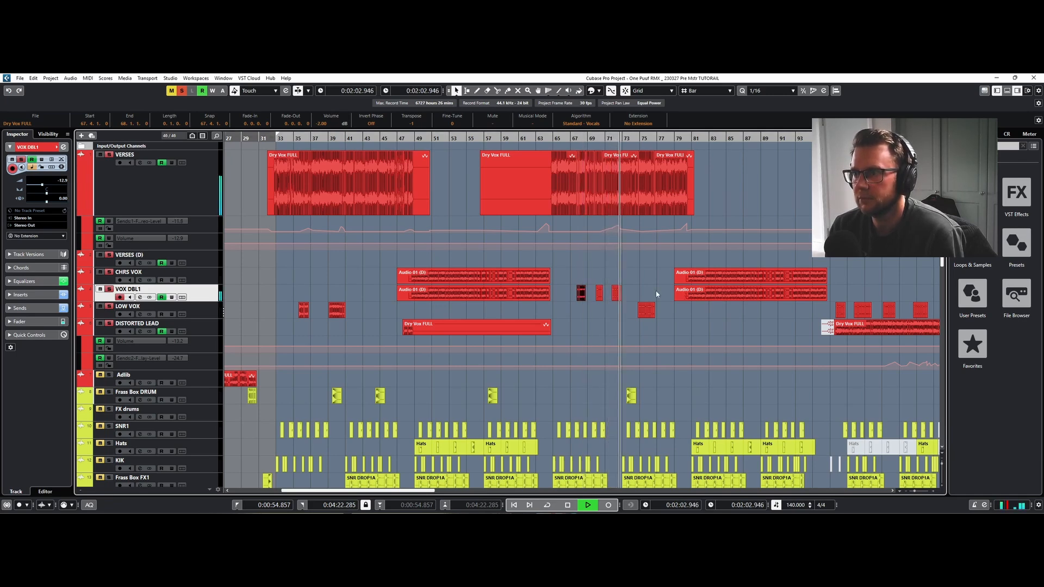
pyautogui.click(640, 137)
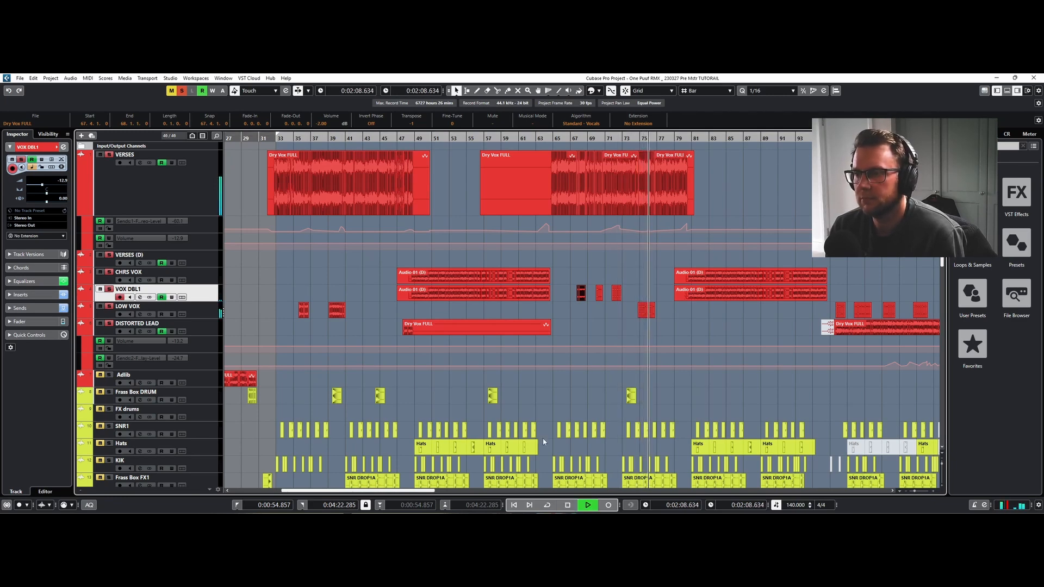
pyautogui.press('space')
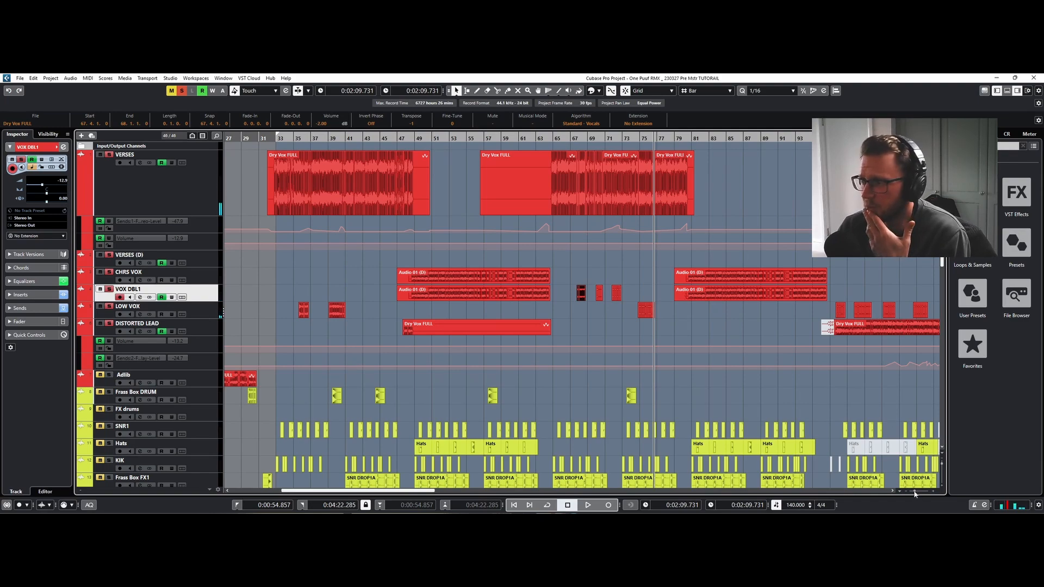
# Clear all vocal solos, open the MixConsole, and solo the drum channels from Frass Box DRUM through Frass Box FX1.
pyautogui.moveTo(914, 493); pyautogui.dragTo(912, 495)
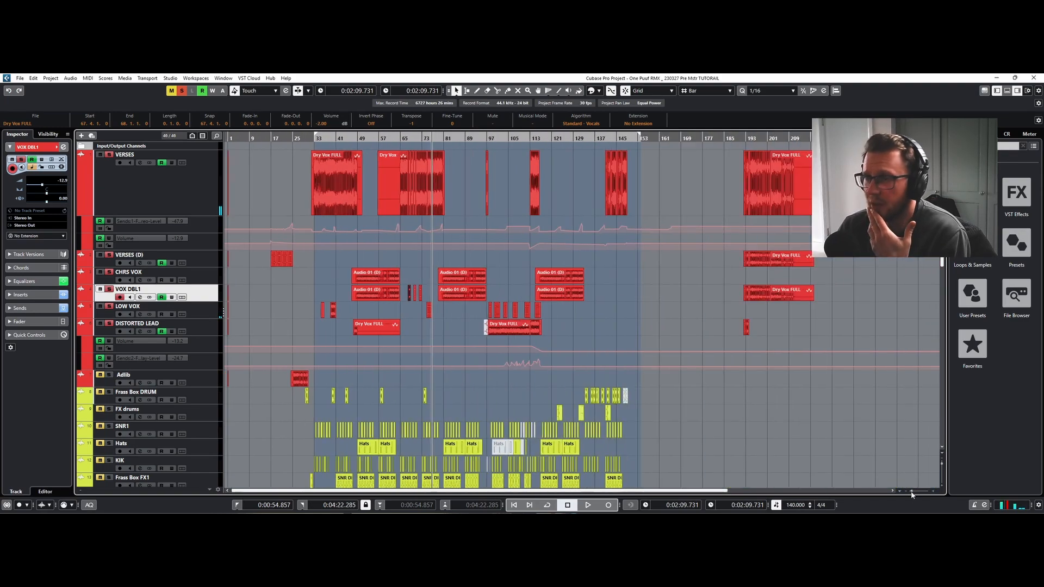
pyautogui.click(181, 92)
pyautogui.scroll(-3, 505, 267)
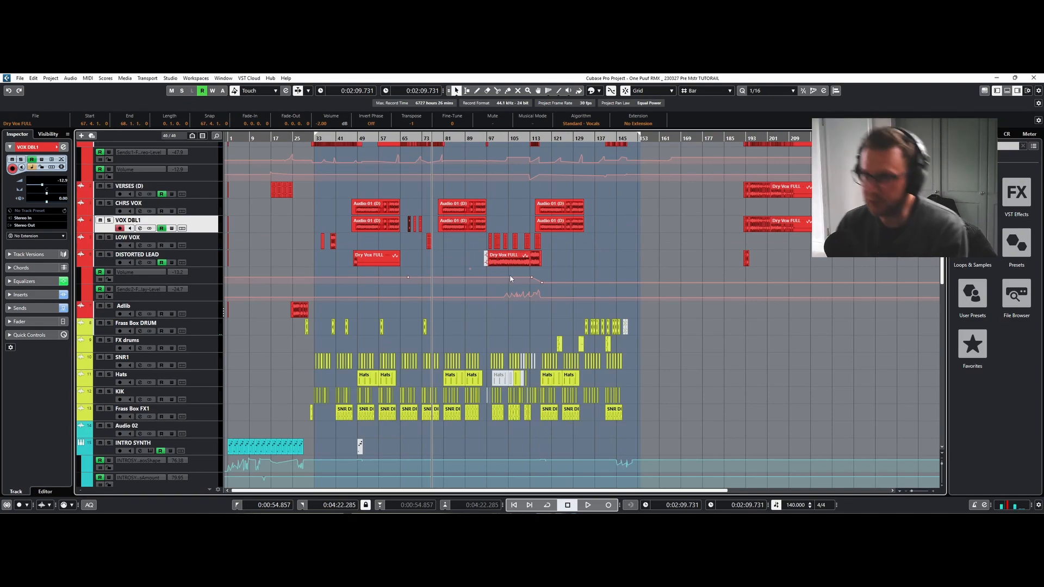
pyautogui.press('F3')
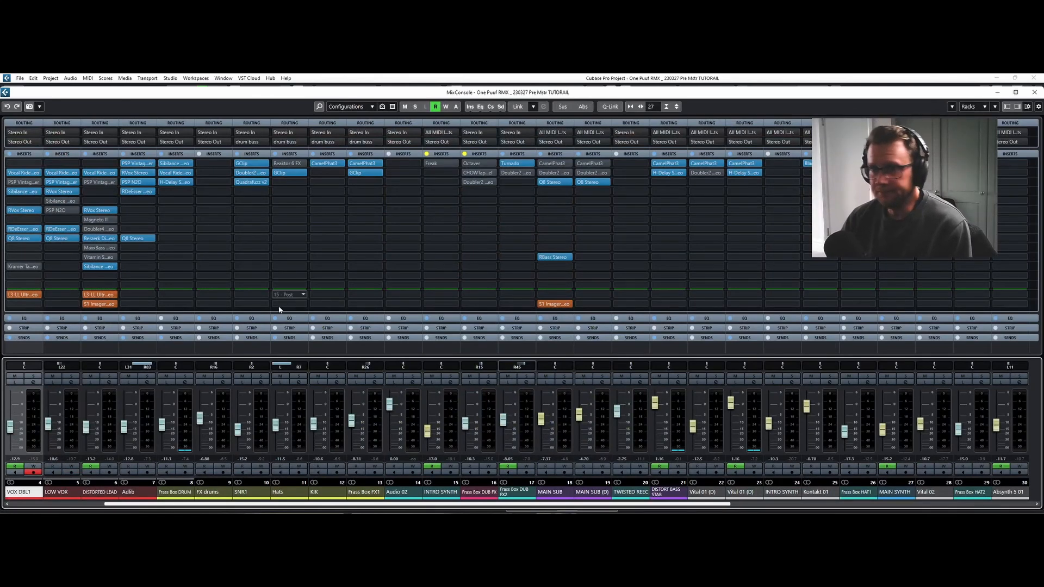
pyautogui.click(185, 376)
pyautogui.moveTo(221, 377); pyautogui.dragTo(374, 378)
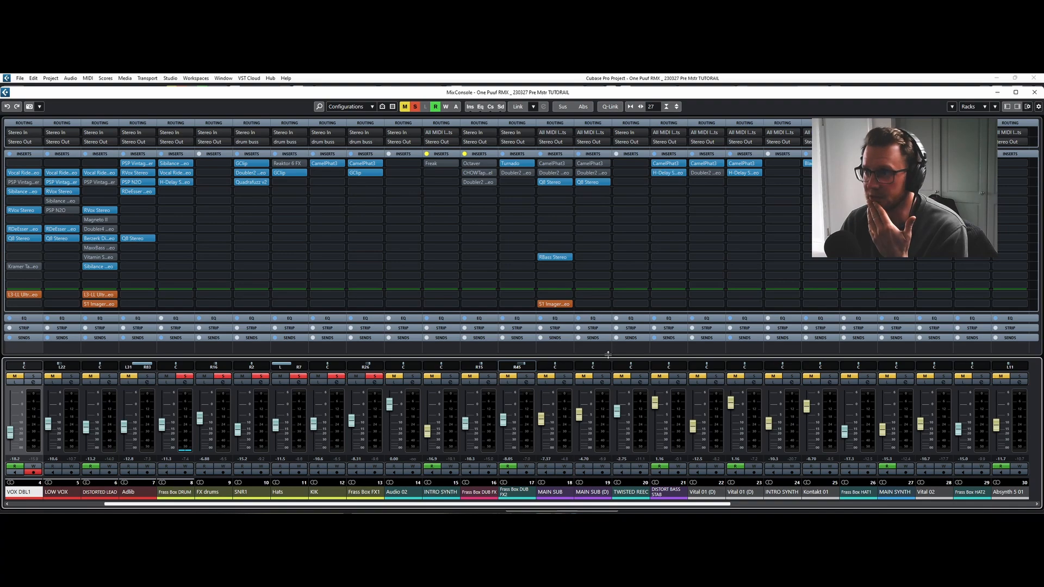
# Review the channels and their inserts across the MixConsole, from the FX channels back to the vocal and drum channels.
pyautogui.moveTo(561, 509); pyautogui.dragTo(797, 512)
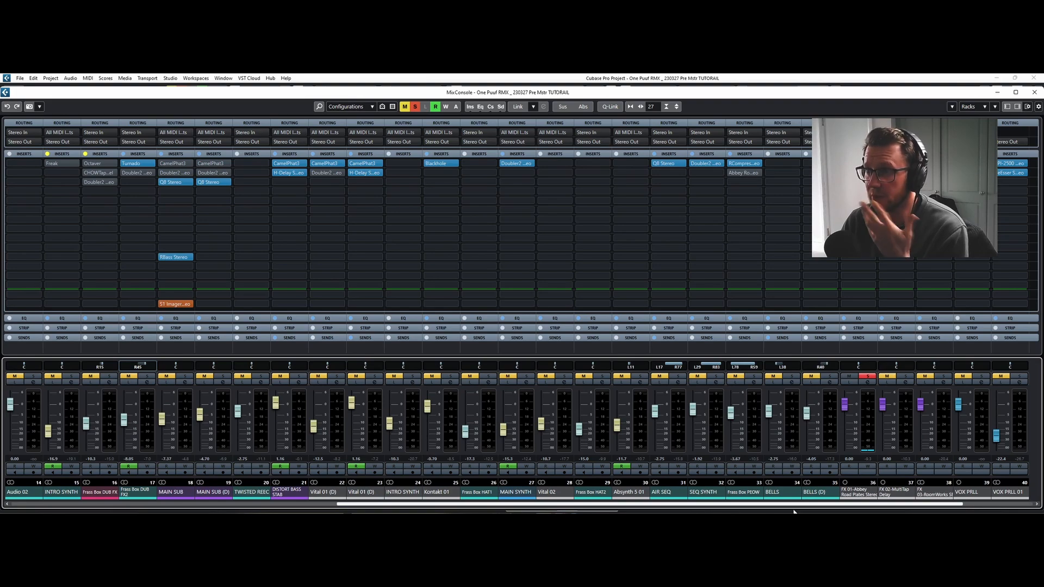
pyautogui.hscroll(-12, 511, 492)
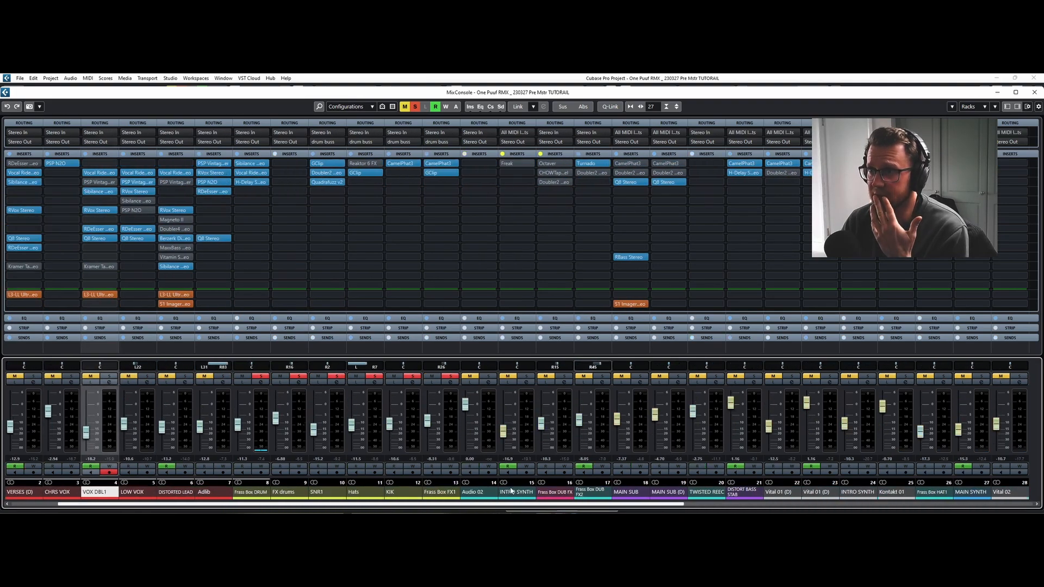
pyautogui.hscroll(-2, 503, 492)
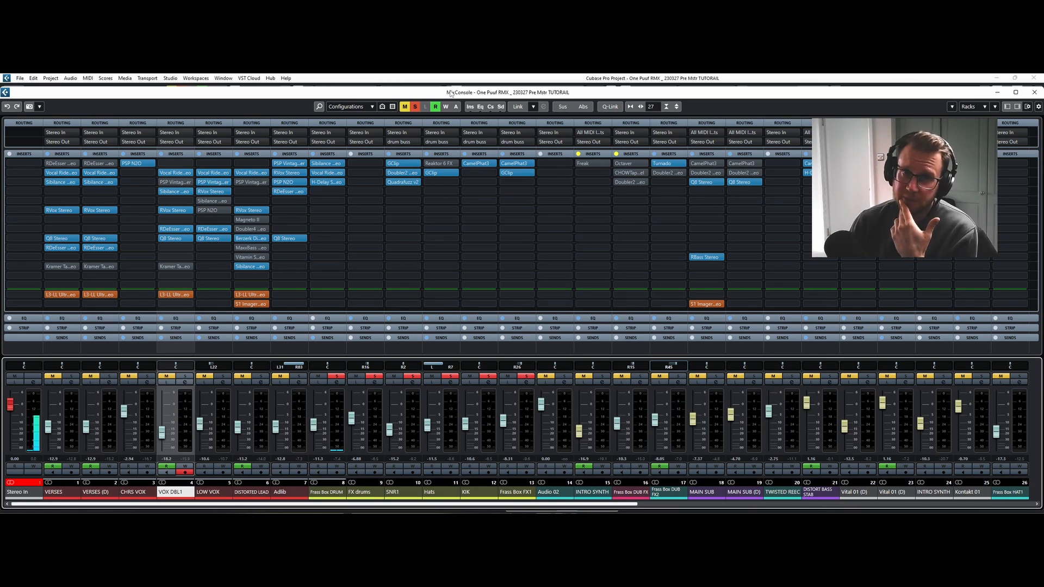
pyautogui.moveTo(451, 93); pyautogui.dragTo(455, 94)
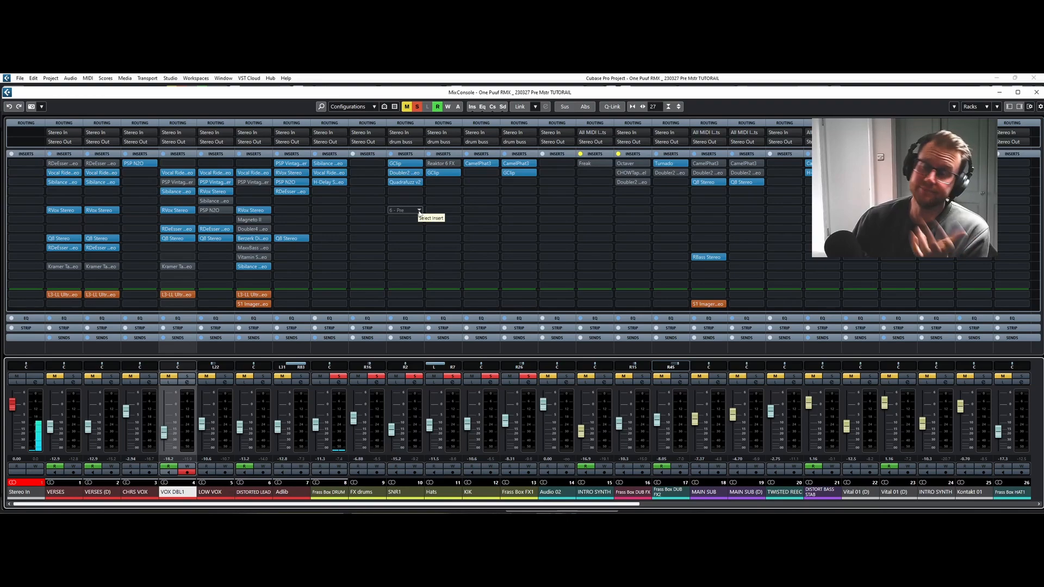
pyautogui.moveTo(429, 96)
pyautogui.mouseDown()
pyautogui.moveTo(402, 96)
pyautogui.moveTo(428, 97)
pyautogui.mouseUp()
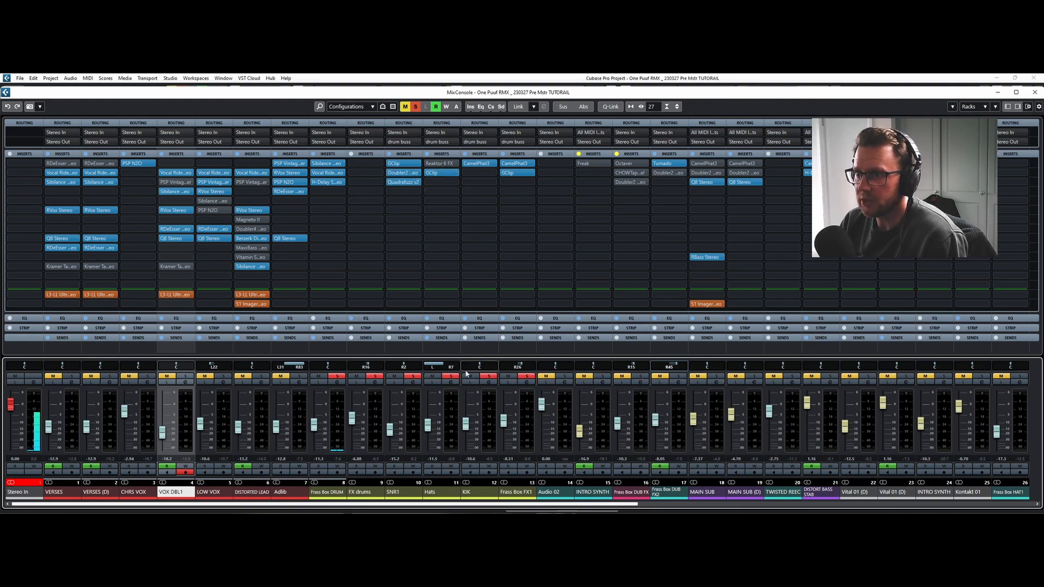
pyautogui.click(433, 172)
pyautogui.click(426, 203)
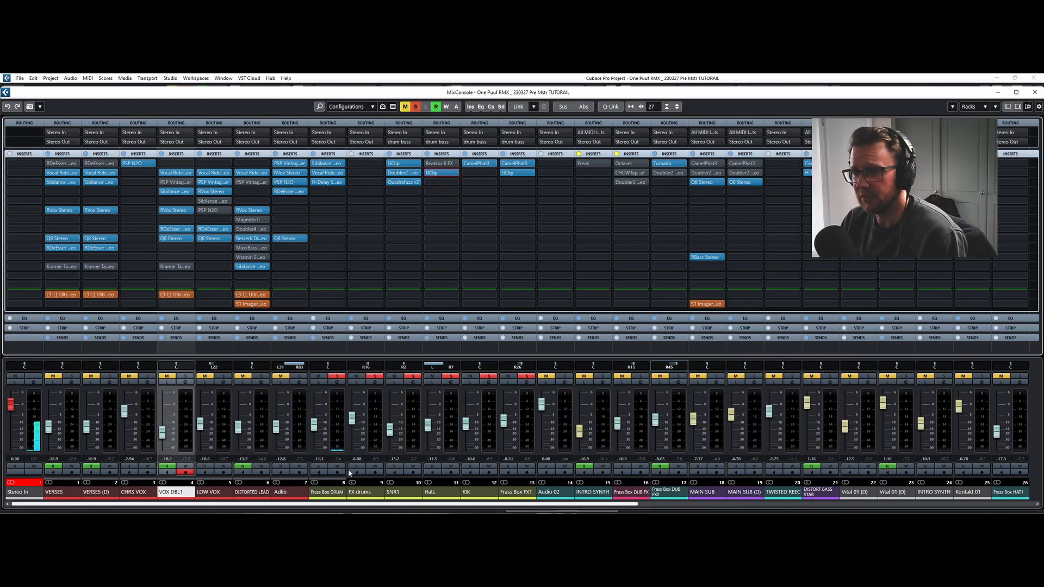
# Clear the remaining solos in the MixConsole, including the one on the Stereo Out channel.
pyautogui.moveTo(391, 506); pyautogui.dragTo(819, 505)
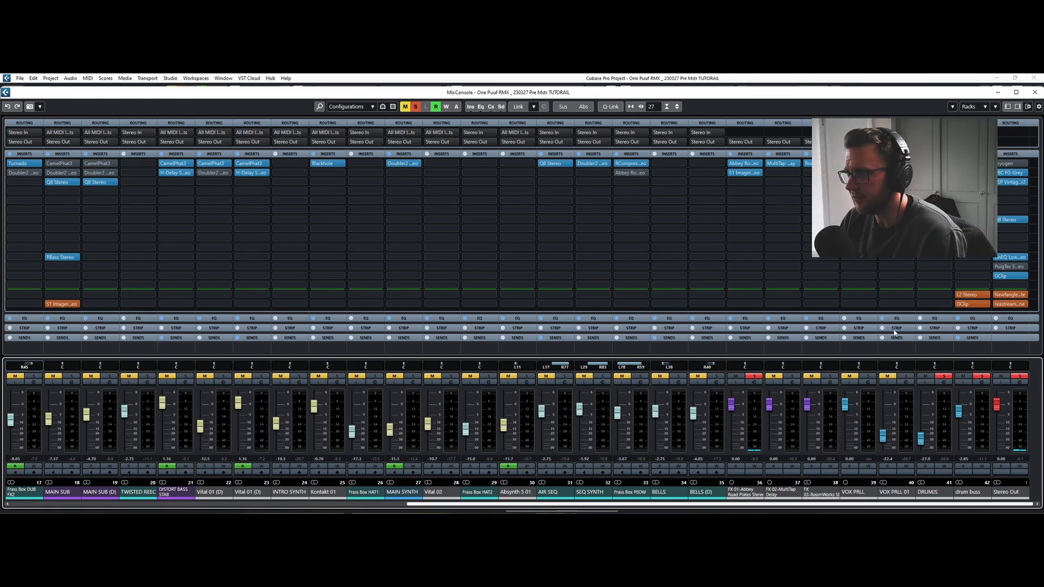
pyautogui.click(1018, 379)
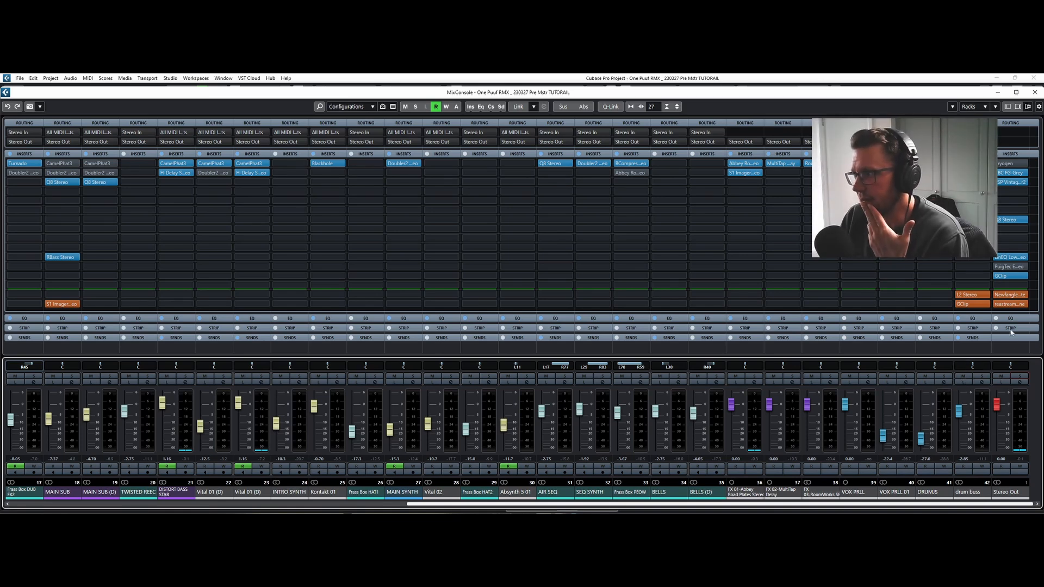
# Close the MixConsole and shrink the track heights in the project window so the whole arrangement fits vertically.
pyautogui.click(1033, 93)
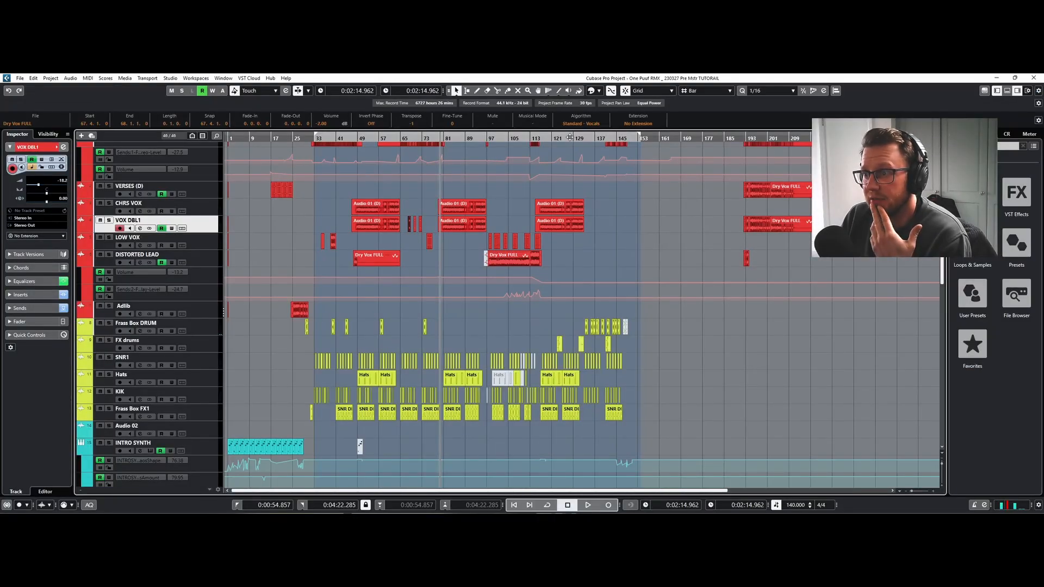
pyautogui.scroll(-5, 601, 294)
pyautogui.scroll(-6, 601, 294)
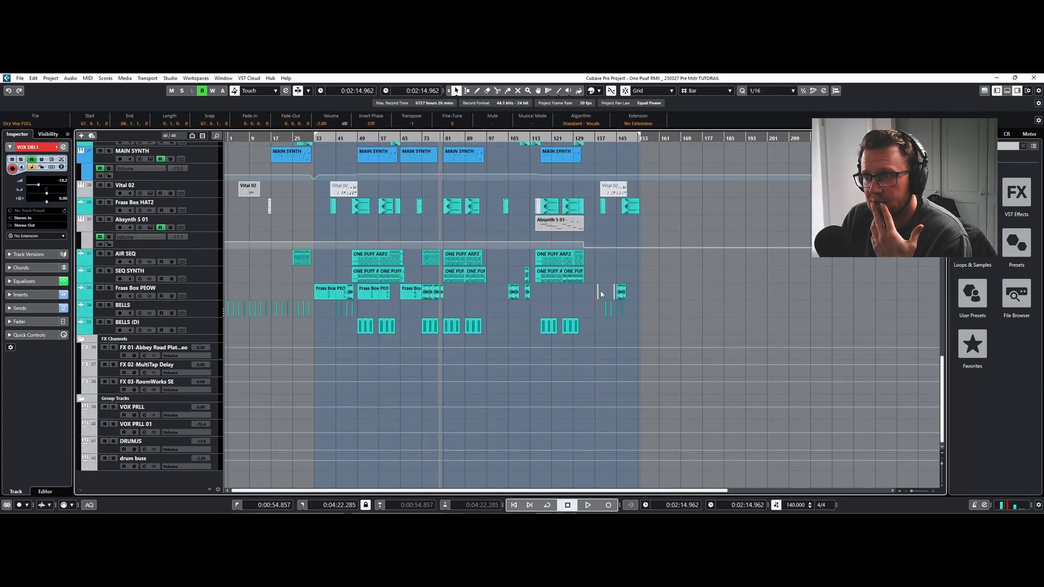
pyautogui.click(942, 463)
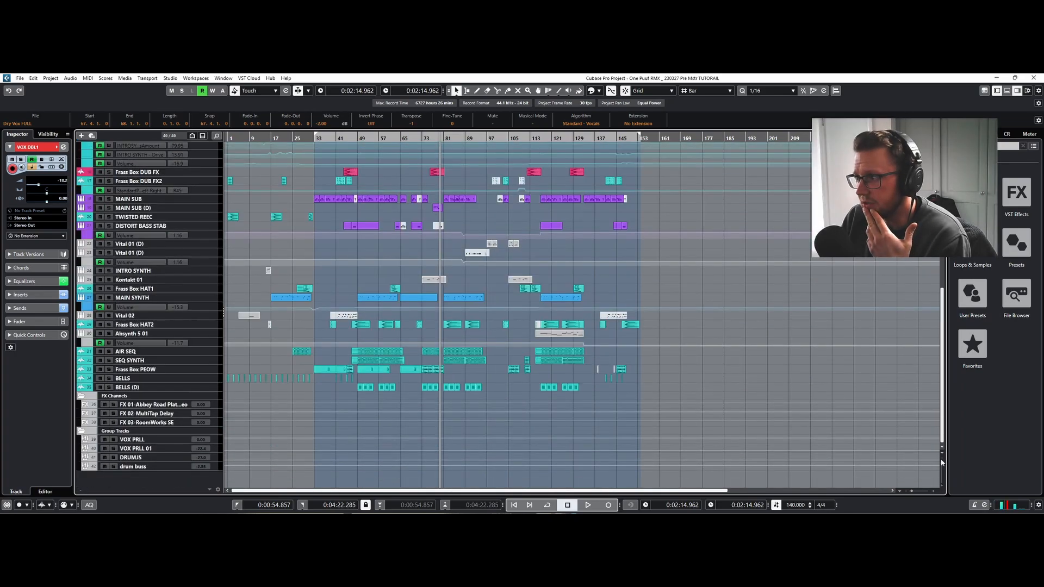
pyautogui.click(943, 462)
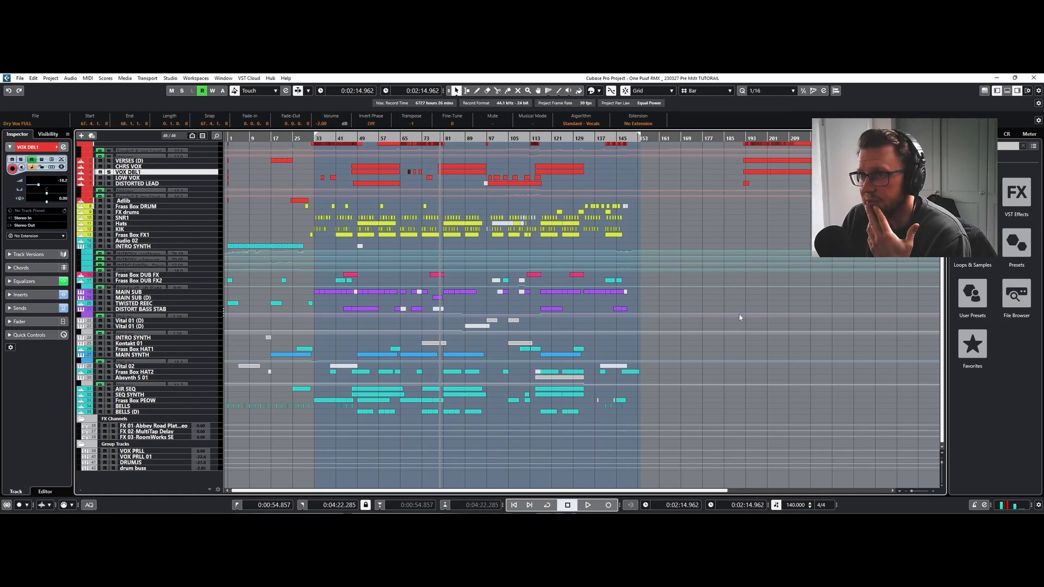
pyautogui.scroll(2, 791, 340)
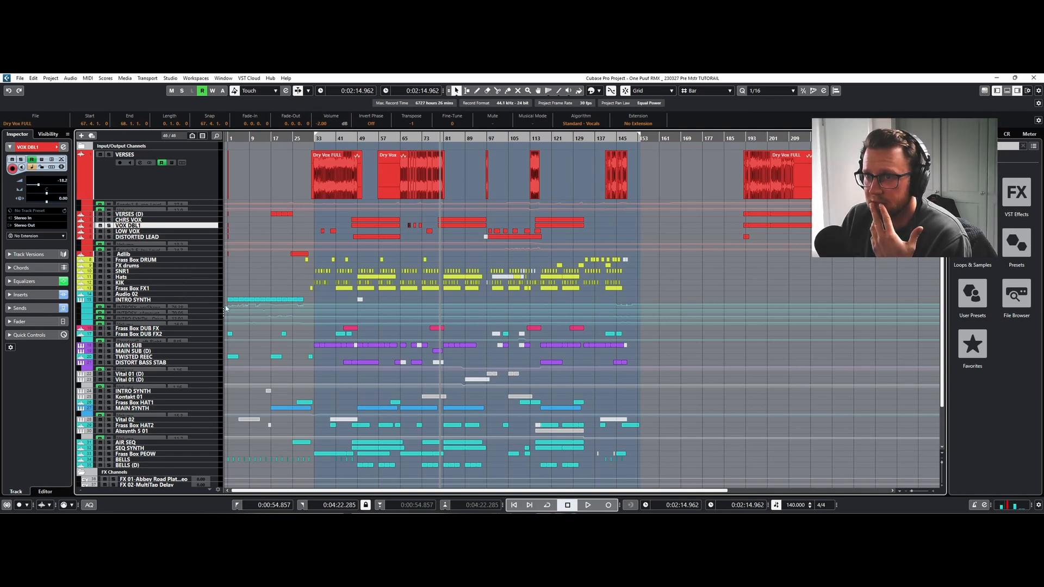
# Hide the automation lanes of the tracks from INTRO SYNTH down to Absynth 5 01, and shrink the tall VERSES track to match the others.
pyautogui.click(81, 300)
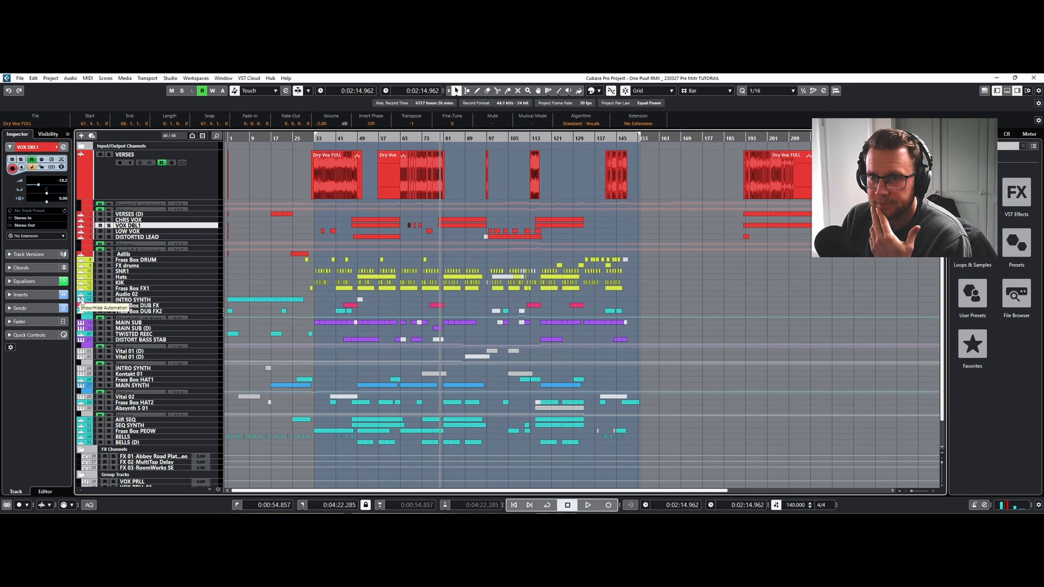
pyautogui.click(81, 312)
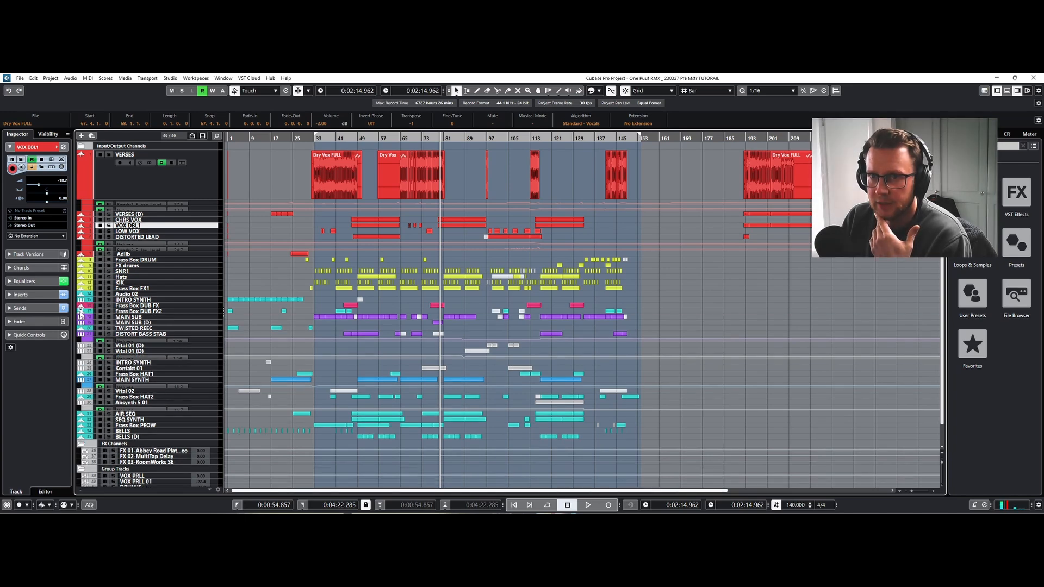
pyautogui.click(81, 328)
pyautogui.click(81, 328)
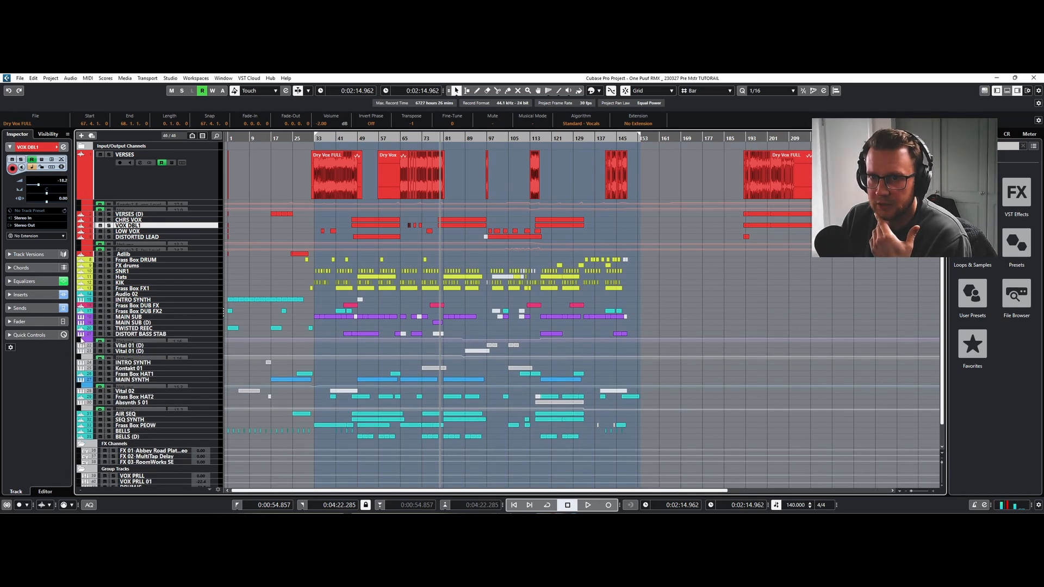
pyautogui.click(81, 333)
pyautogui.click(81, 345)
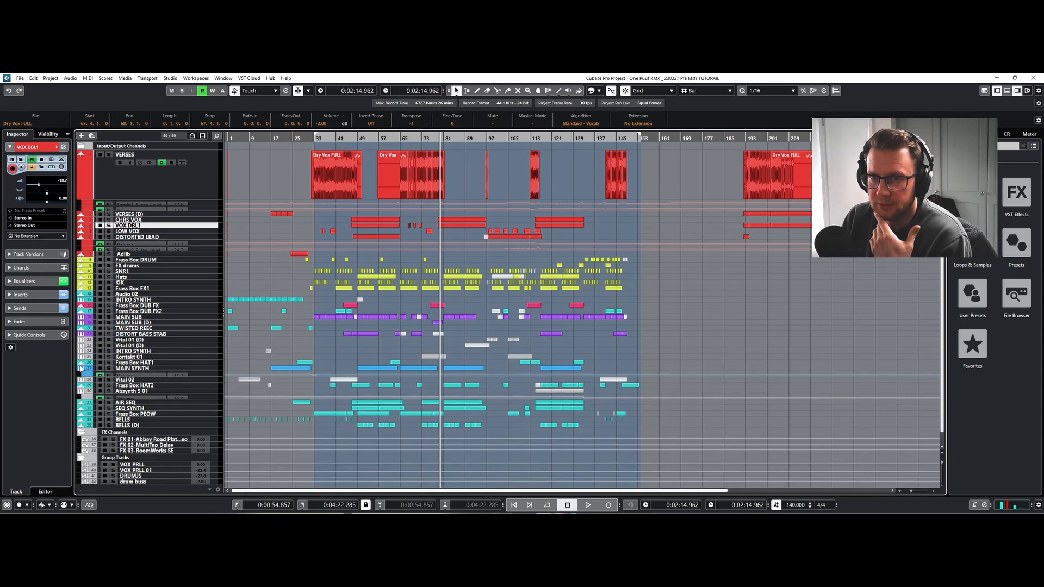
pyautogui.click(81, 368)
pyautogui.click(80, 386)
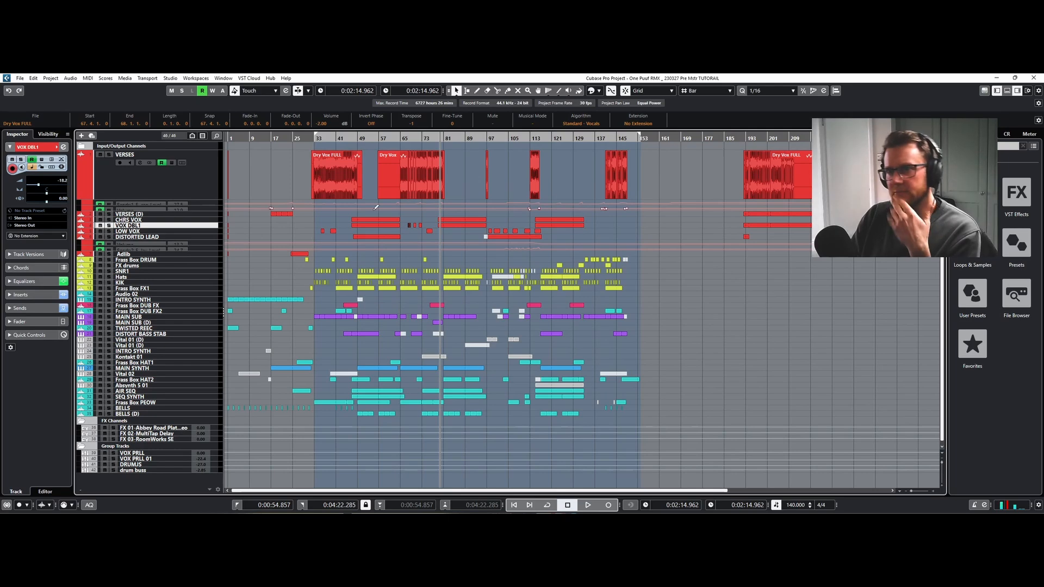
pyautogui.click(212, 189)
pyautogui.moveTo(212, 188); pyautogui.dragTo(212, 157)
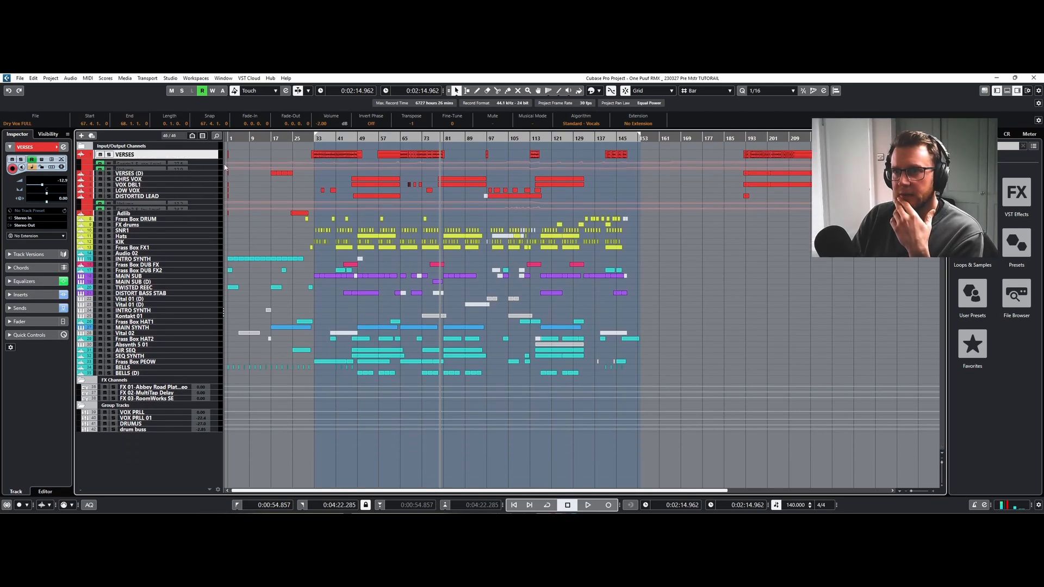